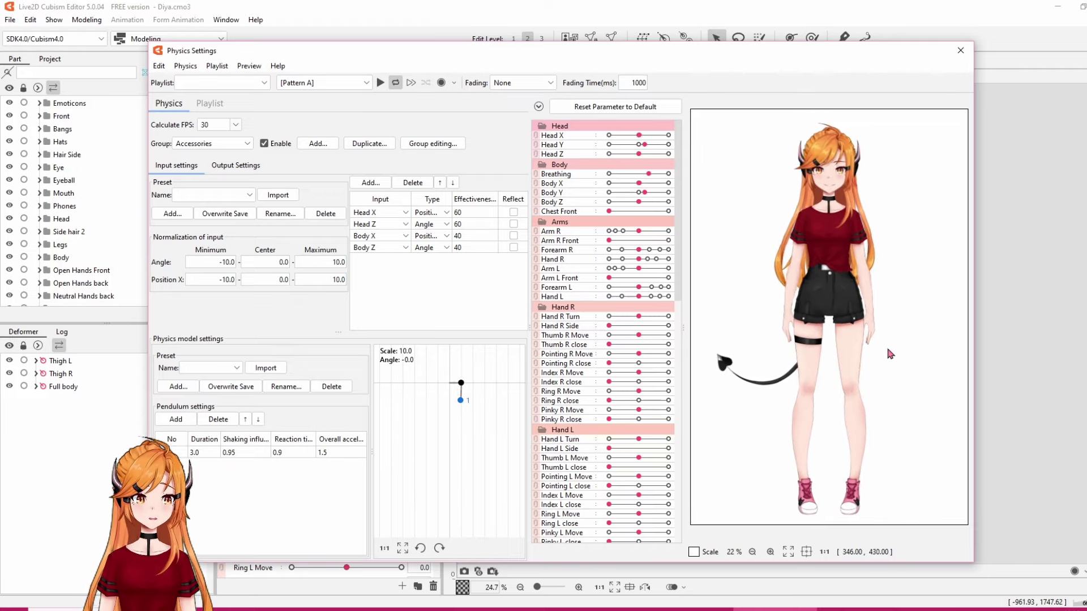
Test the physics by moving the character in the preview, and close the Physics Settings window
{"action": "left_click_drag", "start_coordinate": [1001, 386], "coordinate": [723, 211]}
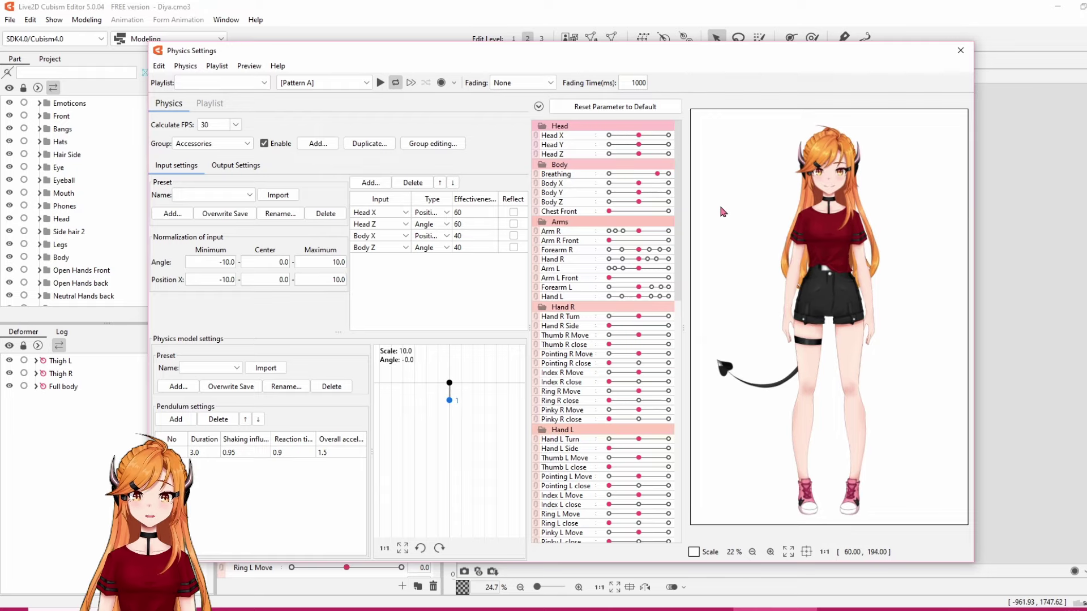
{"action": "left_click", "coordinate": [962, 50]}
{"action": "scroll", "coordinate": [416, 434], "scroll_direction": "up", "scroll_amount": 5}
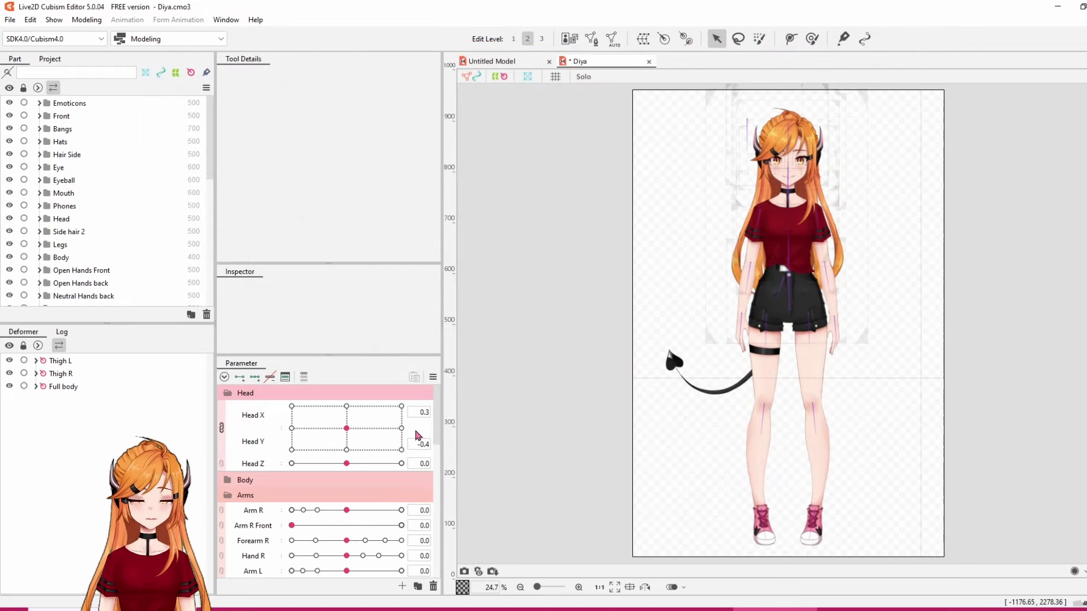
Test the combined Head X/Y parameters, collapse the Head group, and test the Breathing and Body X/Y parameters in the Body group
{"action": "left_click_drag", "start_coordinate": [348, 434], "coordinate": [350, 494]}
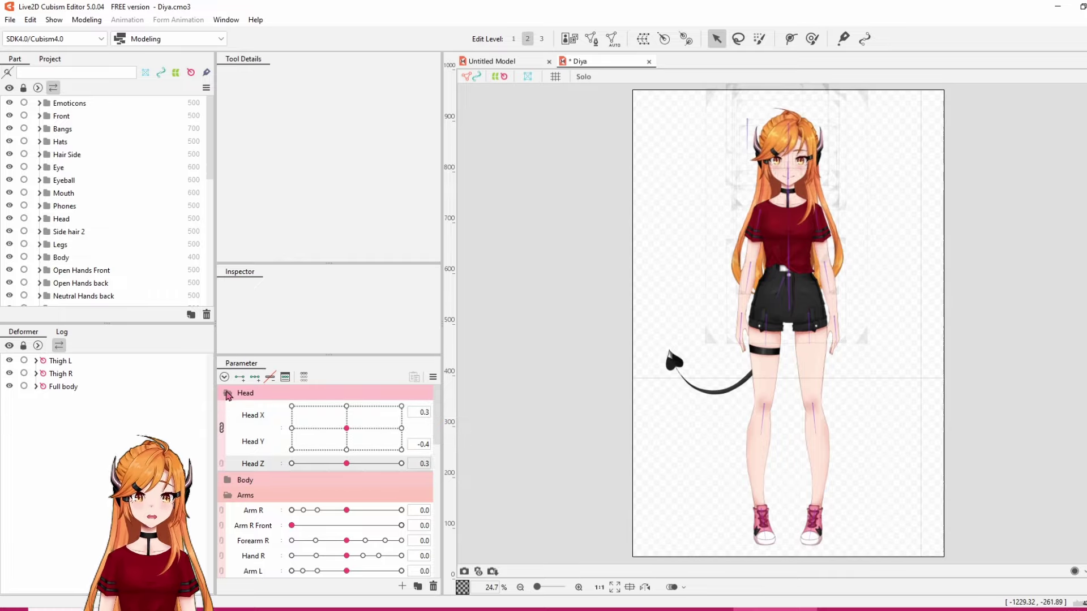
{"action": "left_click", "coordinate": [236, 394]}
{"action": "left_click", "coordinate": [233, 409]}
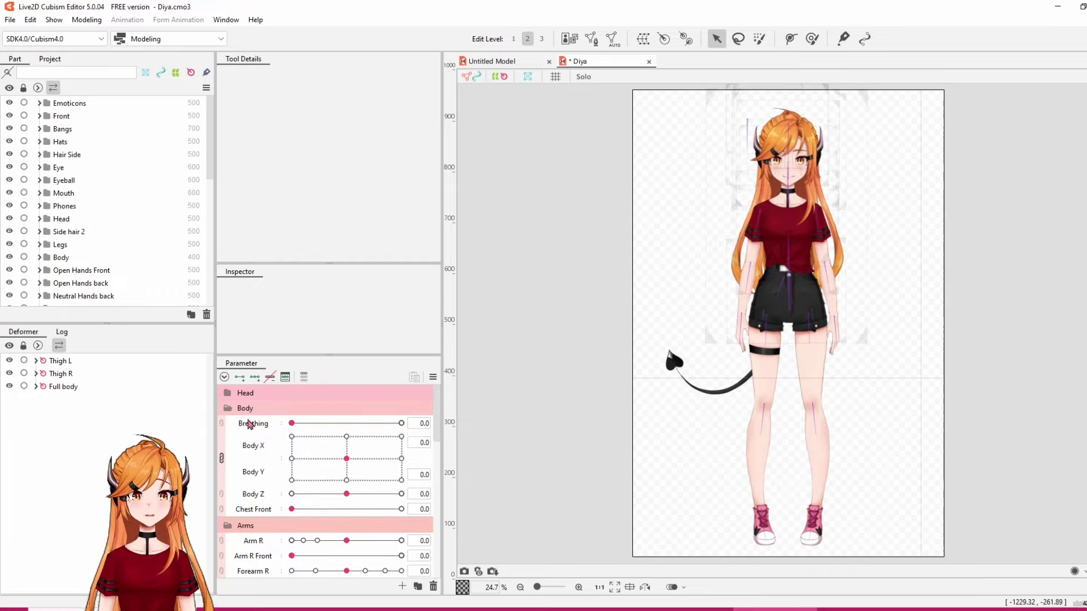
{"action": "left_click", "coordinate": [300, 428]}
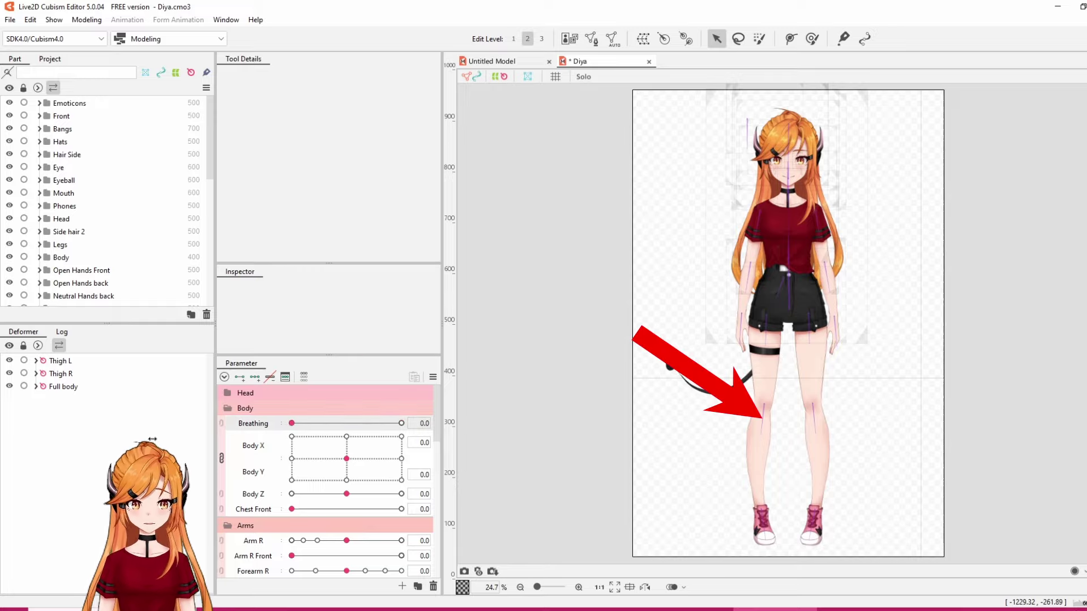
{"action": "left_click_drag", "start_coordinate": [346, 457], "coordinate": [348, 532]}
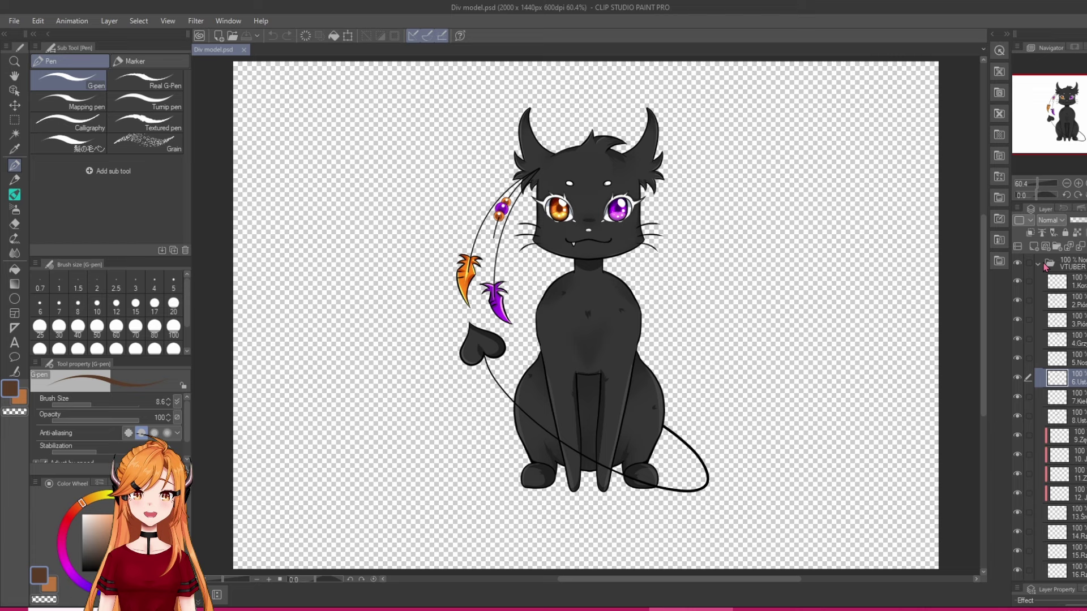
In Clip Studio Paint, select the VTUBER folder and toggle its first layer's visibility off and back on
{"action": "left_click", "coordinate": [1035, 269]}
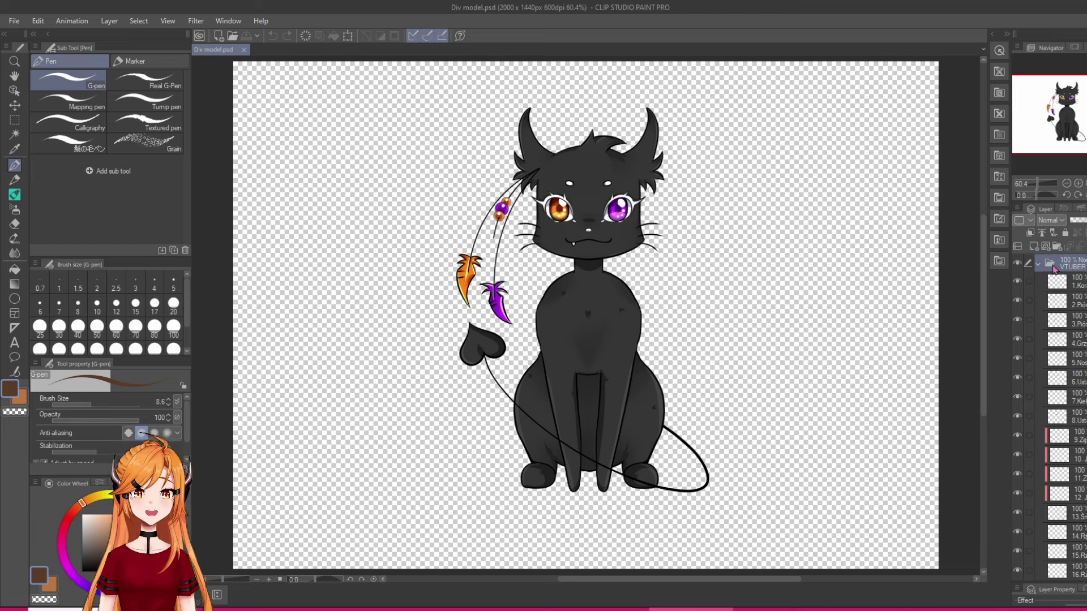
{"action": "left_click", "coordinate": [1017, 282]}
{"action": "left_click", "coordinate": [1017, 281]}
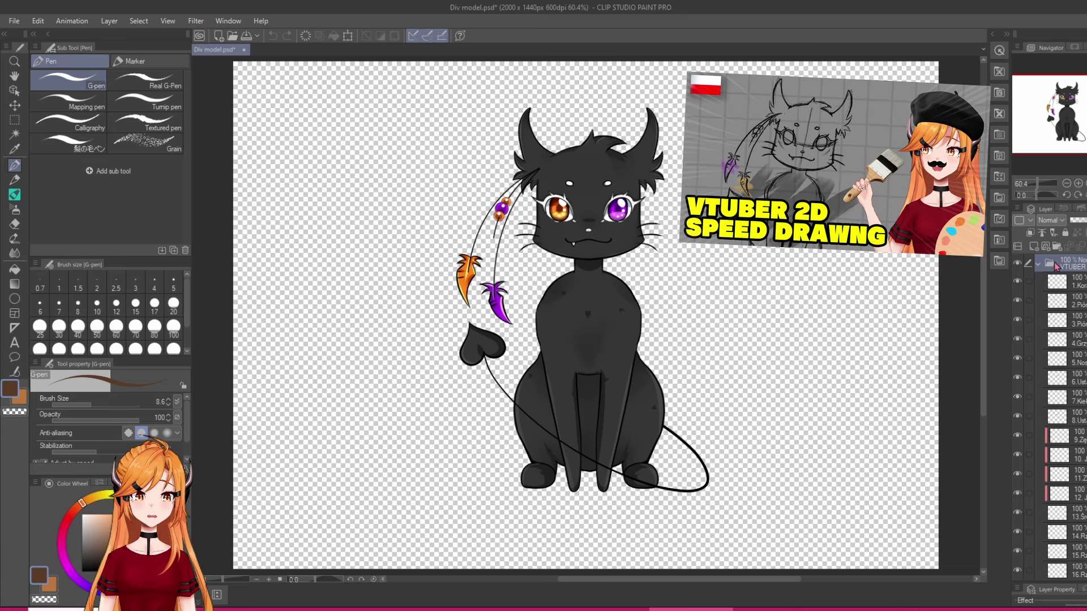
Collapse the VTUBER folder, hide it to view the Lineart folder alone, and restore the original visibility of both
{"action": "left_click", "coordinate": [1037, 264]}
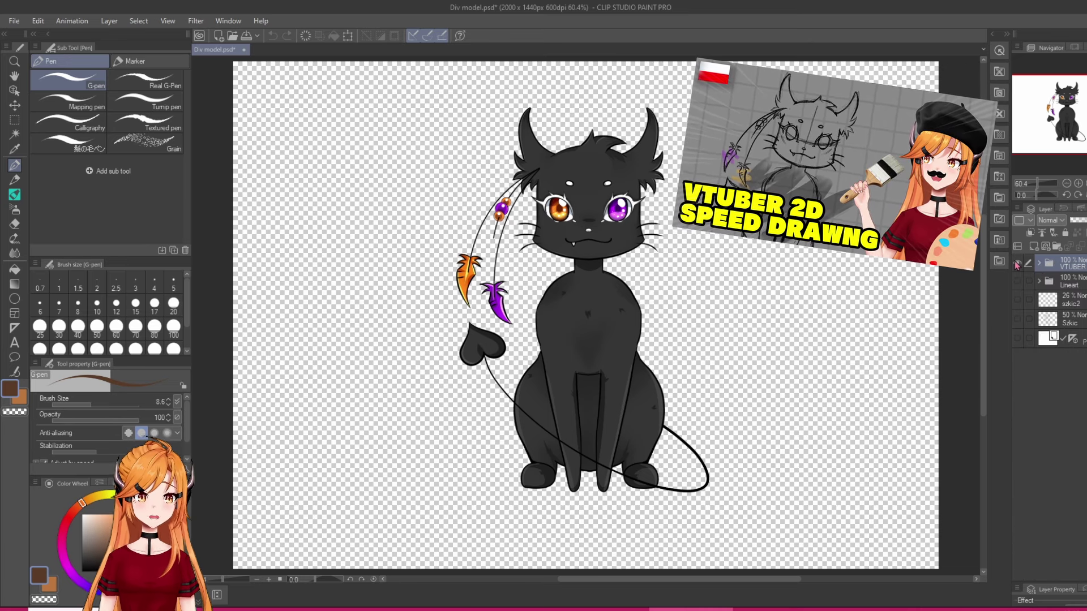
{"action": "left_click", "coordinate": [1017, 263]}
{"action": "left_click", "coordinate": [1017, 280]}
{"action": "left_click", "coordinate": [1017, 281]}
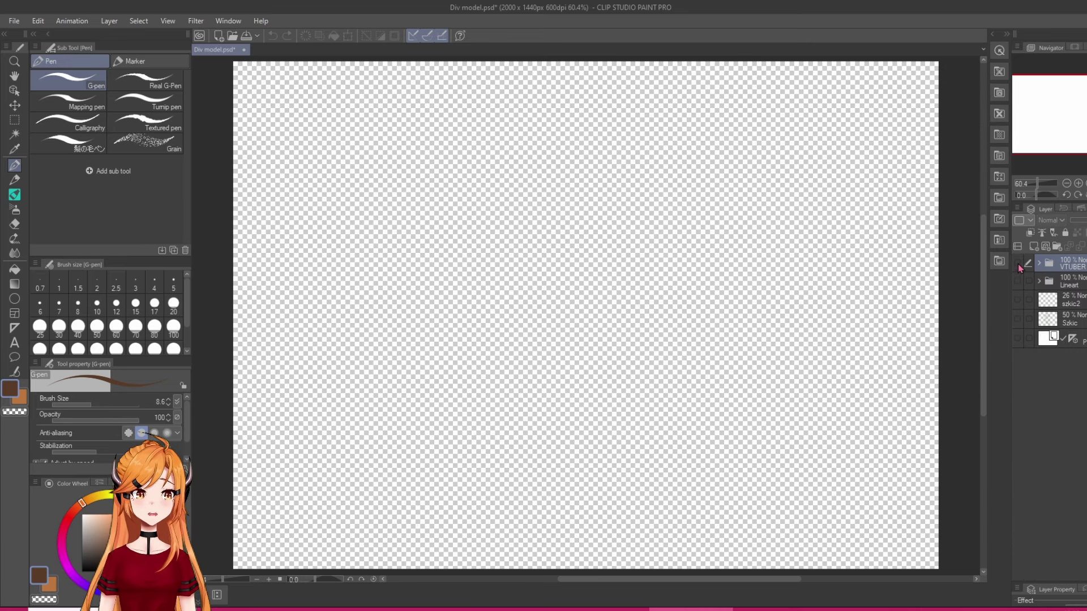
{"action": "left_click", "coordinate": [1018, 280]}
{"action": "left_click", "coordinate": [1018, 281]}
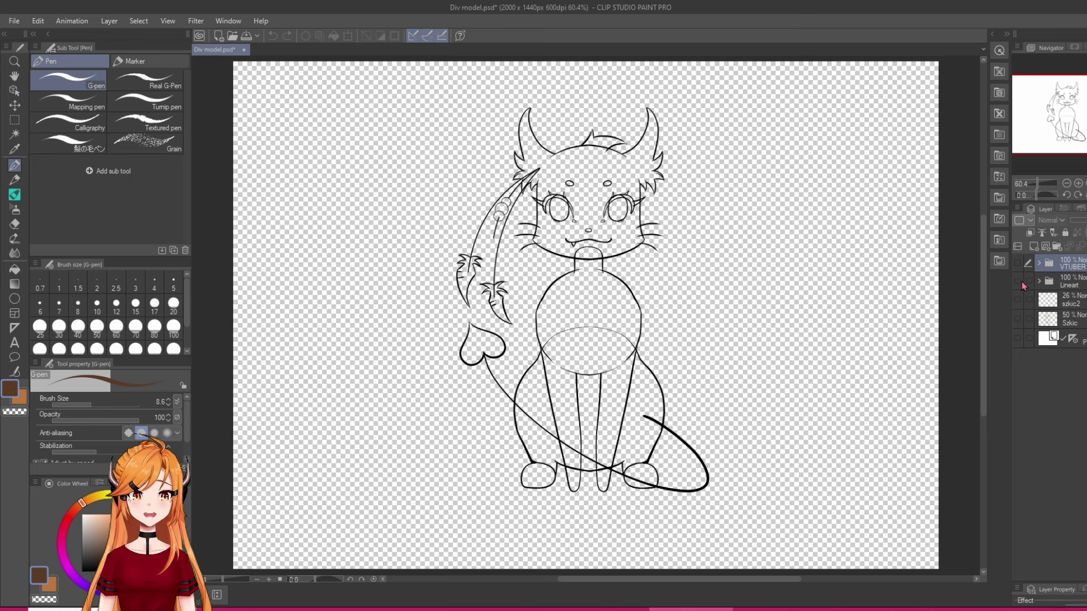
{"action": "left_click", "coordinate": [1017, 281]}
{"action": "left_click", "coordinate": [1017, 263]}
Expand the VTUBER folder and hide its layers 1 to 13, covering the beads, feathers, fringe, nose and mouth parts
{"action": "left_click", "coordinate": [1040, 263]}
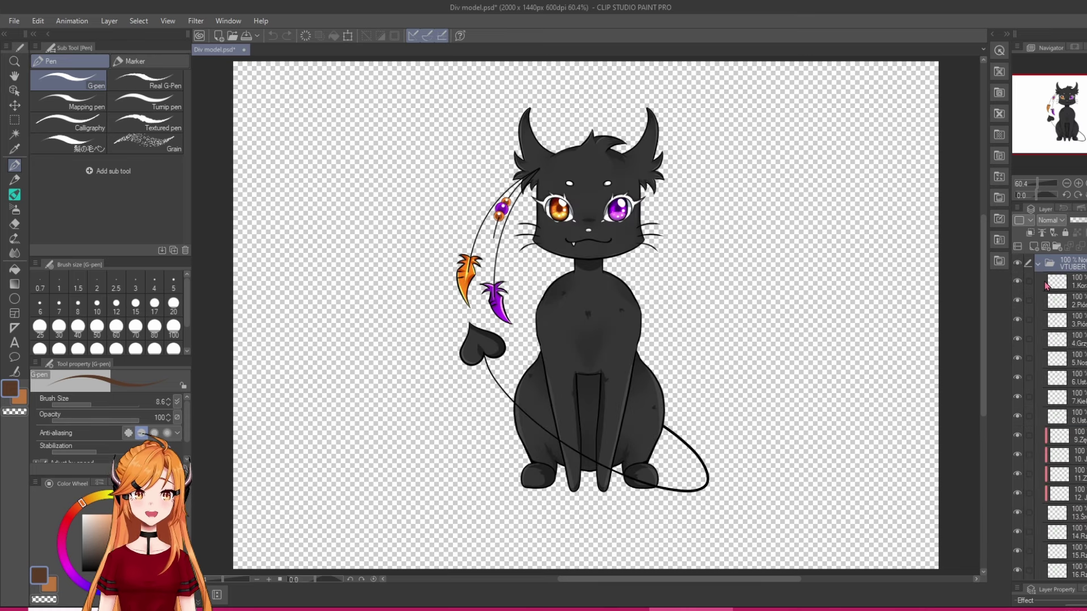
{"action": "left_click", "coordinate": [1017, 301]}
{"action": "left_click", "coordinate": [1017, 320]}
{"action": "left_click", "coordinate": [1018, 340]}
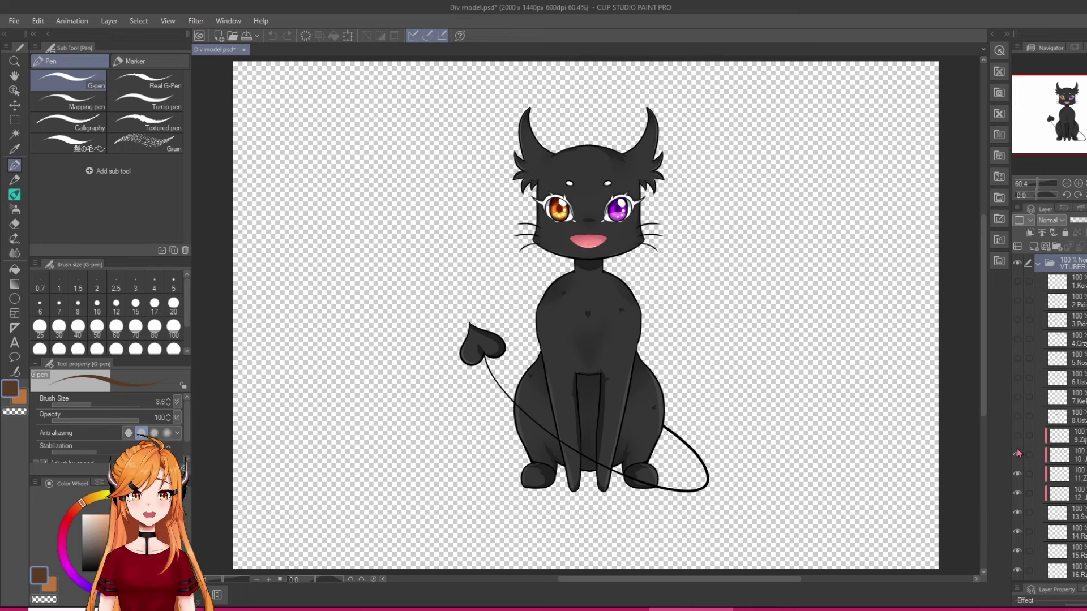
{"action": "left_click", "coordinate": [1017, 513]}
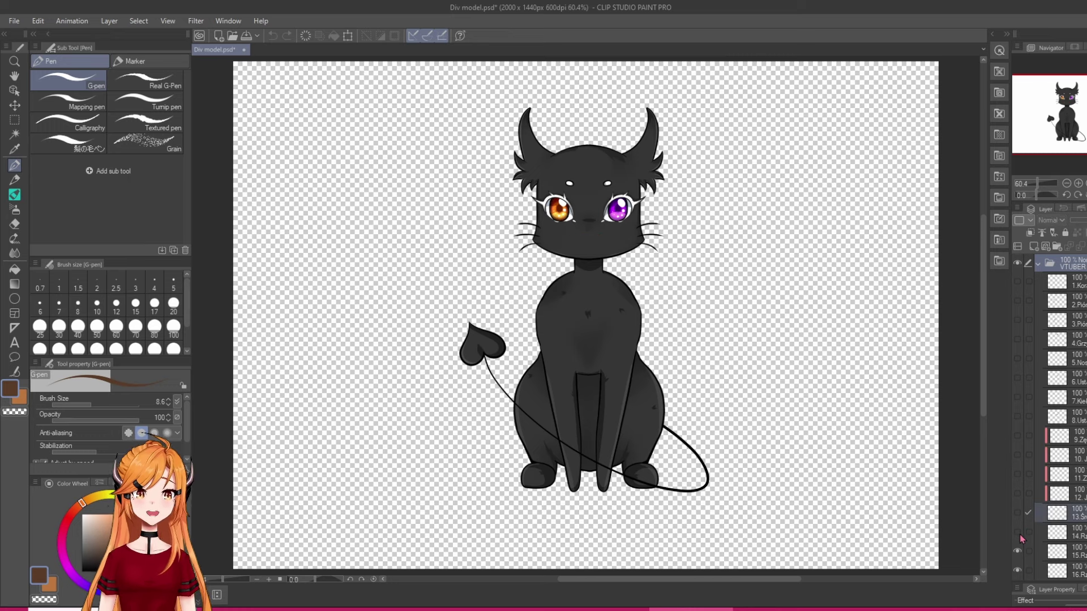
Hide layers 14 to 29 of the VTUBER folder, covering the lashes, eyelids, eyebrows and irises
{"action": "scroll", "coordinate": [1026, 552], "scroll_direction": "down", "scroll_amount": 2}
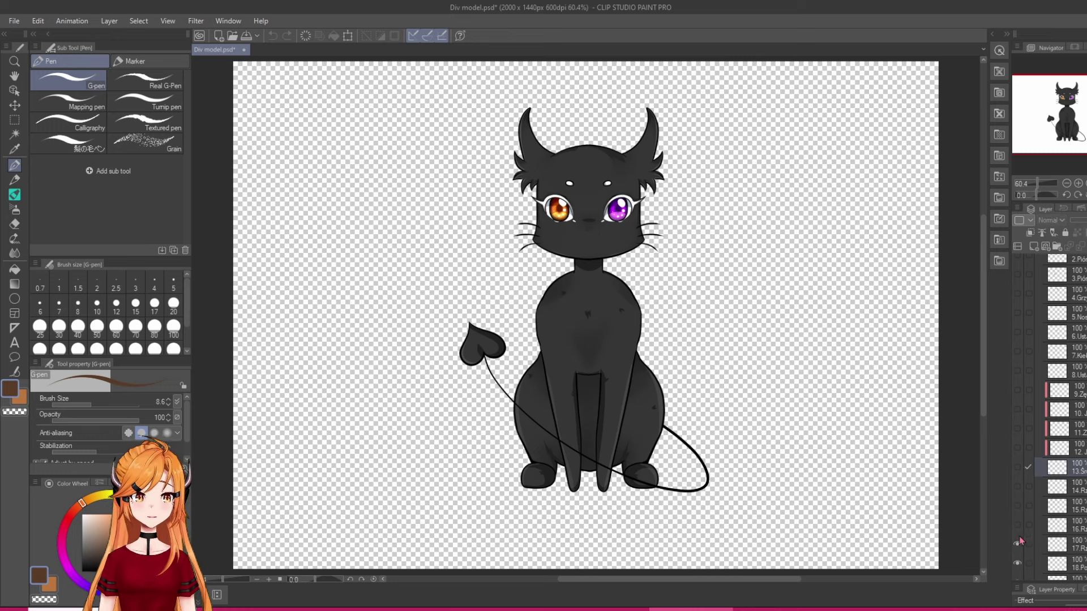
{"action": "scroll", "coordinate": [1019, 536], "scroll_direction": "down", "scroll_amount": 2}
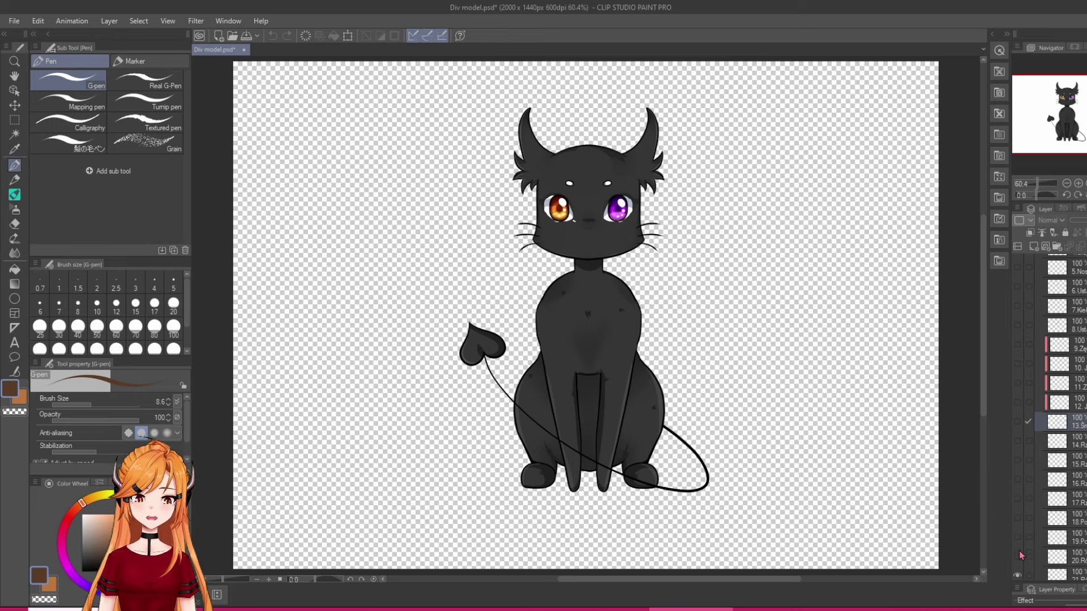
{"action": "scroll", "coordinate": [1022, 543], "scroll_direction": "down", "scroll_amount": 3}
{"action": "scroll", "coordinate": [1020, 548], "scroll_direction": "down", "scroll_amount": 2}
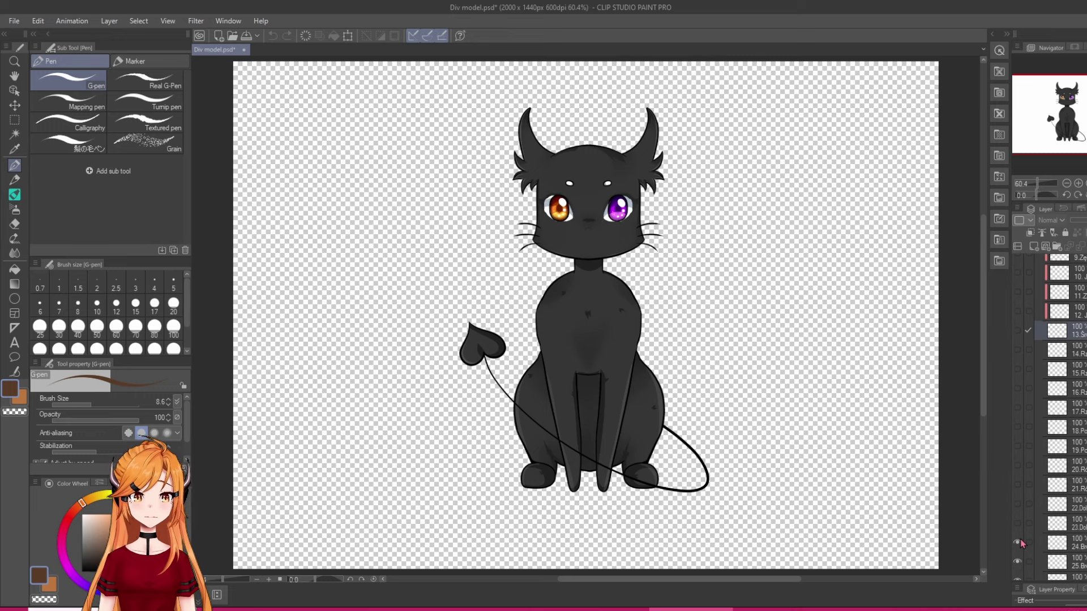
{"action": "scroll", "coordinate": [1018, 549], "scroll_direction": "down", "scroll_amount": 3}
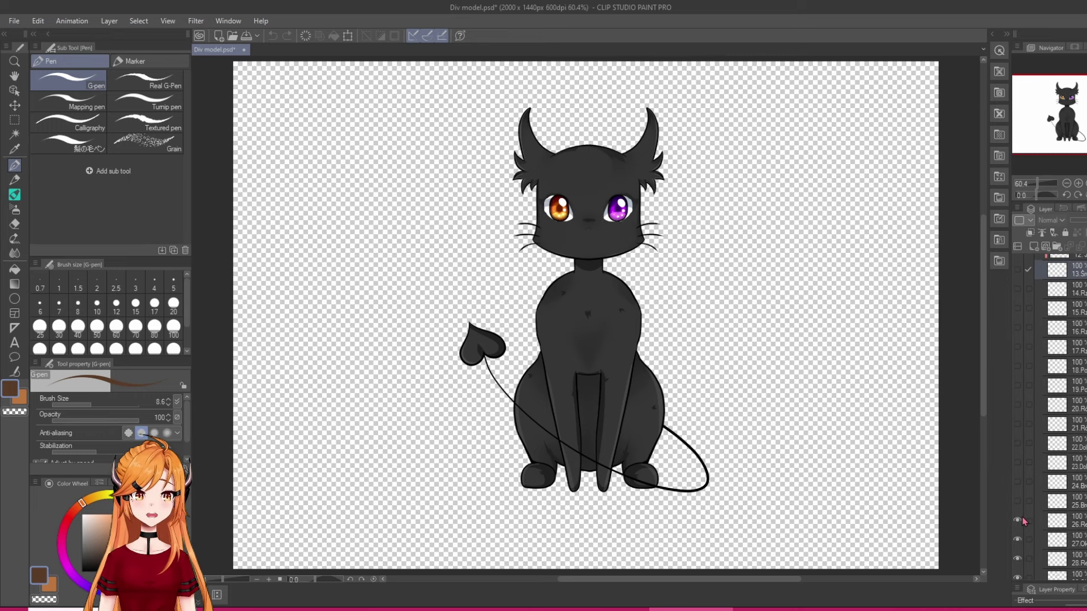
{"action": "left_click_drag", "start_coordinate": [1017, 542], "coordinate": [1019, 566]}
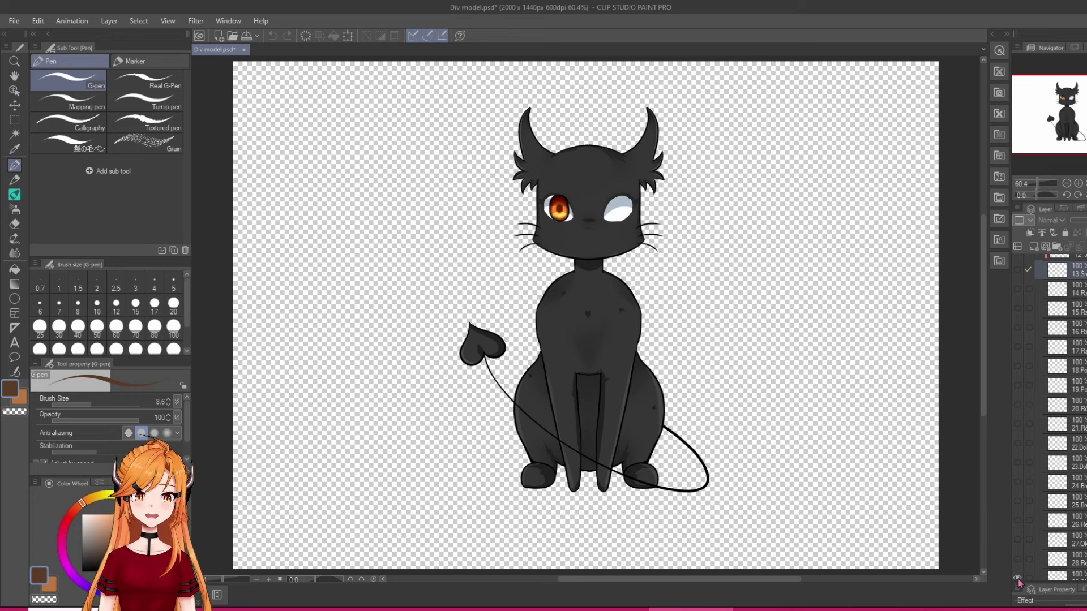
{"action": "left_click", "coordinate": [1017, 576]}
{"action": "scroll", "coordinate": [1021, 544], "scroll_direction": "down", "scroll_amount": 8}
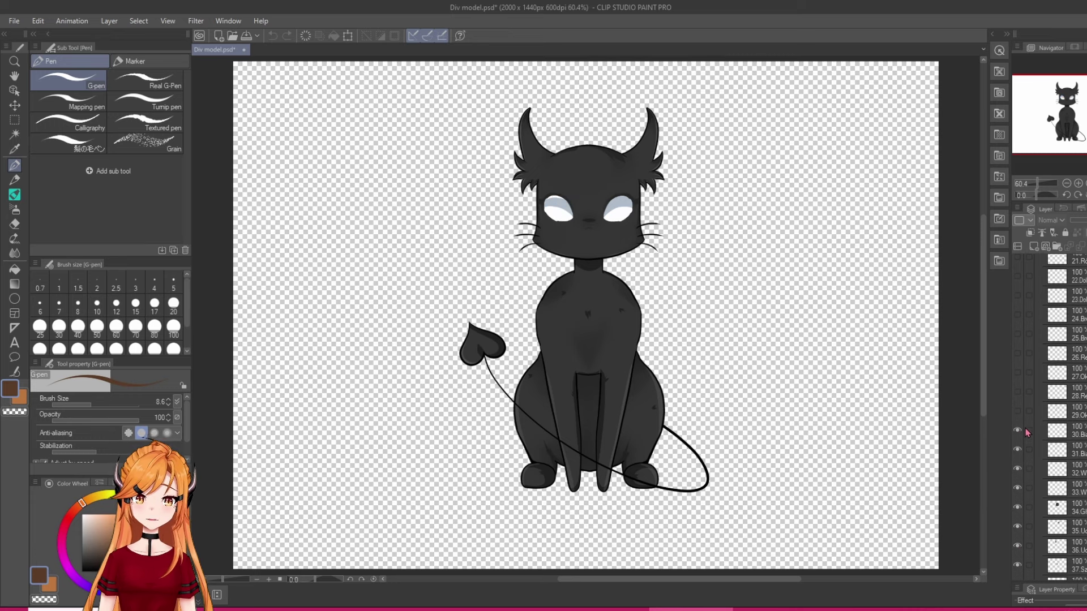
Hide layers 30 to 36 of the VTUBER folder, covering the eye whites, whiskers, head and ears
{"action": "left_click", "coordinate": [1017, 431]}
{"action": "left_click", "coordinate": [1018, 468]}
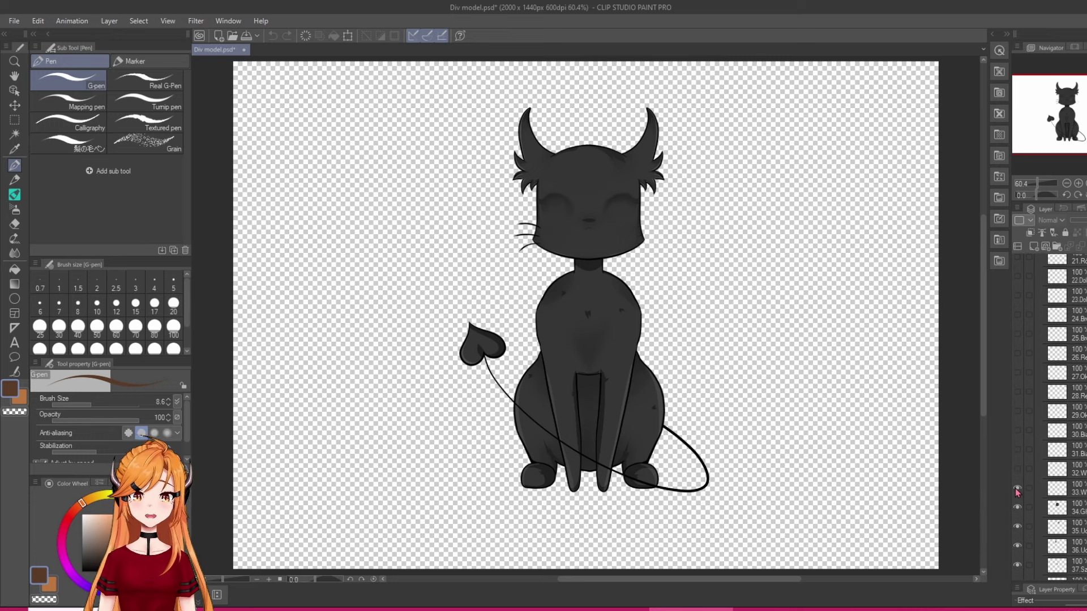
{"action": "left_click", "coordinate": [1017, 507]}
{"action": "left_click", "coordinate": [1017, 527]}
{"action": "left_click", "coordinate": [1017, 545]}
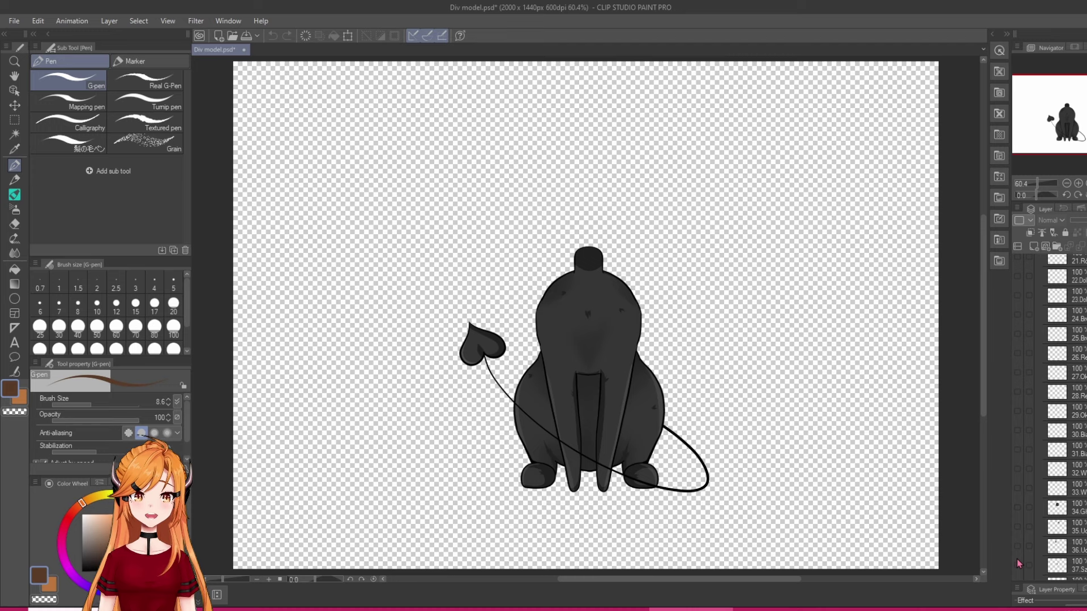
Hide the remaining layers 37 to 42 of the VTUBER folder, covering the neck, tail, front legs, chest and hips
{"action": "left_click", "coordinate": [1017, 565]}
{"action": "scroll", "coordinate": [1021, 533], "scroll_direction": "down", "scroll_amount": 1}
{"action": "left_click", "coordinate": [1017, 525]}
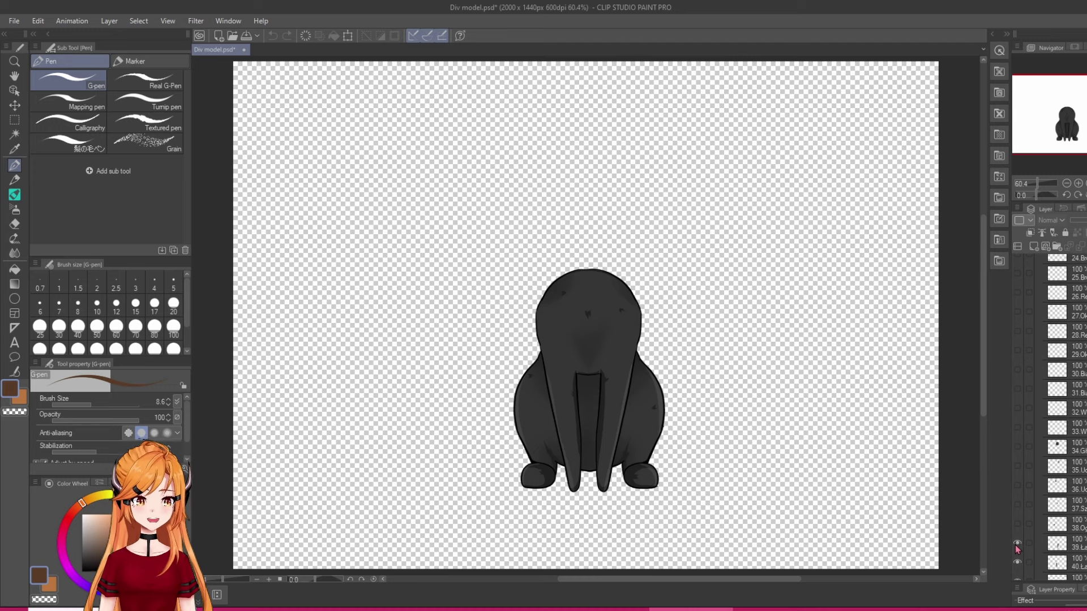
{"action": "left_click", "coordinate": [1017, 543]}
{"action": "left_click", "coordinate": [1017, 562]}
{"action": "scroll", "coordinate": [1025, 544], "scroll_direction": "down", "scroll_amount": 1}
{"action": "left_click", "coordinate": [1017, 506]}
{"action": "left_click", "coordinate": [1017, 524]}
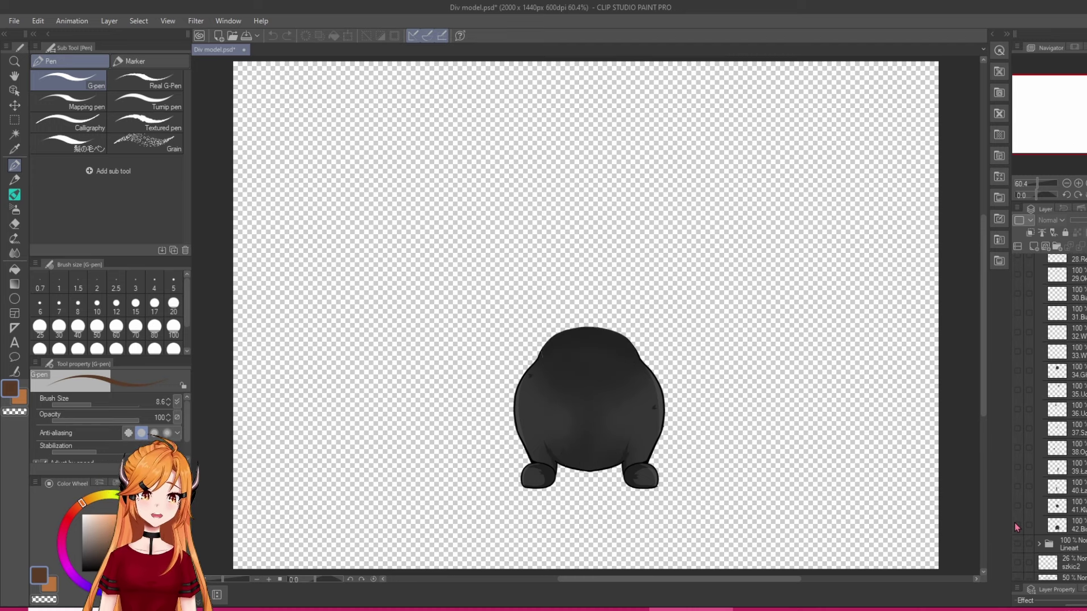
Show layers 42 up to 36 again to rebuild the hips, chest, front legs, tail, neck and one ear
{"action": "left_click", "coordinate": [1017, 524]}
{"action": "left_click", "coordinate": [1017, 505]}
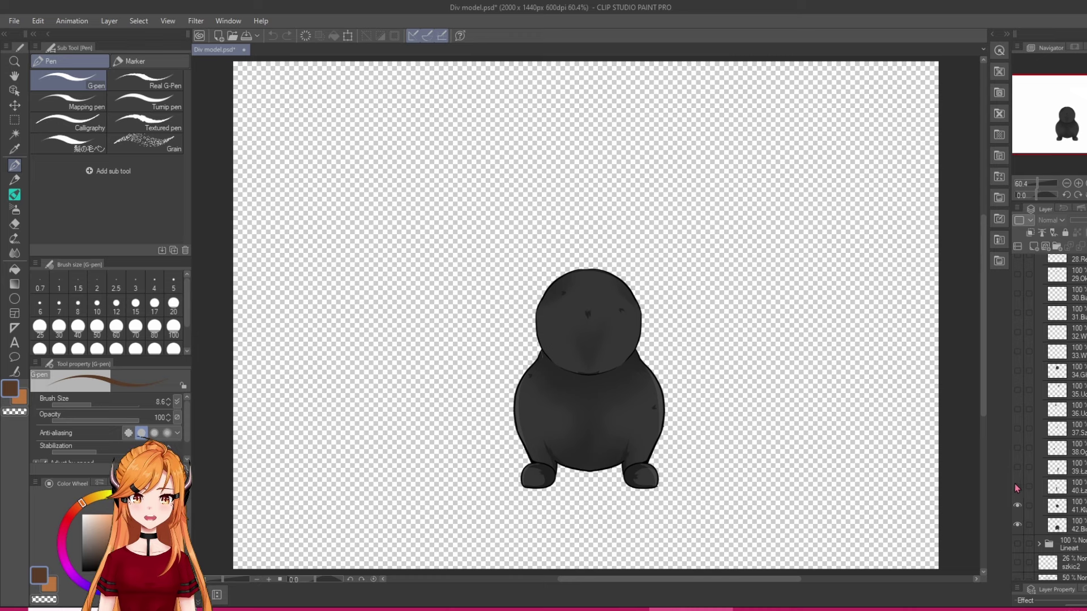
{"action": "left_click", "coordinate": [1017, 487]}
{"action": "left_click", "coordinate": [1017, 468]}
{"action": "left_click", "coordinate": [1017, 448]}
{"action": "left_click", "coordinate": [1017, 429]}
{"action": "left_click", "coordinate": [1017, 410]}
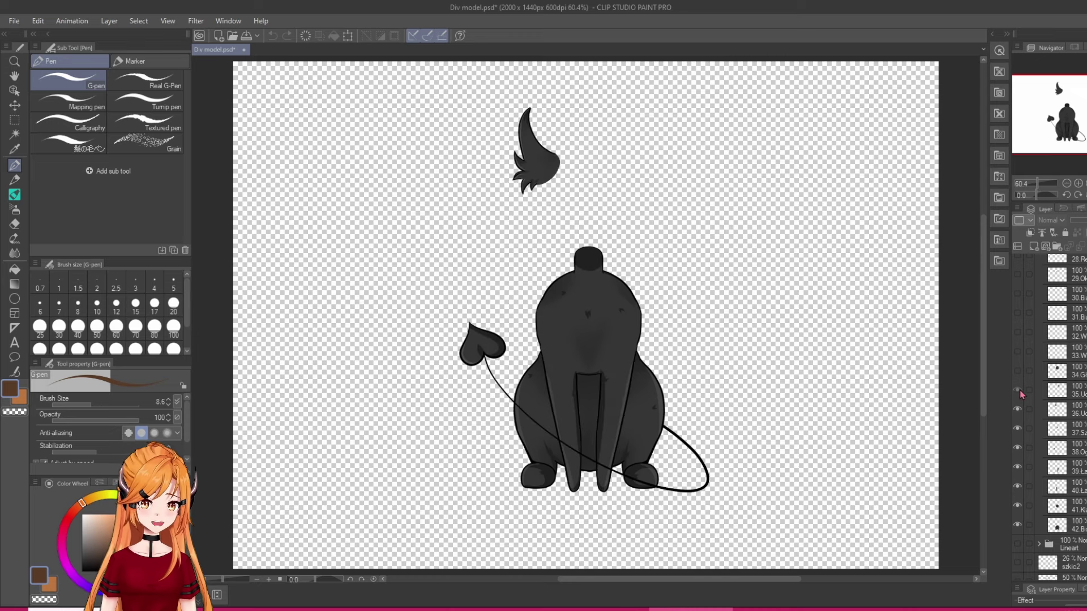
Show layers 35 up to 29 again to restore the other ear, head, whiskers, eye whites and orange iris
{"action": "left_click", "coordinate": [1017, 390]}
{"action": "left_click", "coordinate": [1017, 371]}
{"action": "left_click", "coordinate": [1017, 352]}
{"action": "left_click", "coordinate": [1017, 293]}
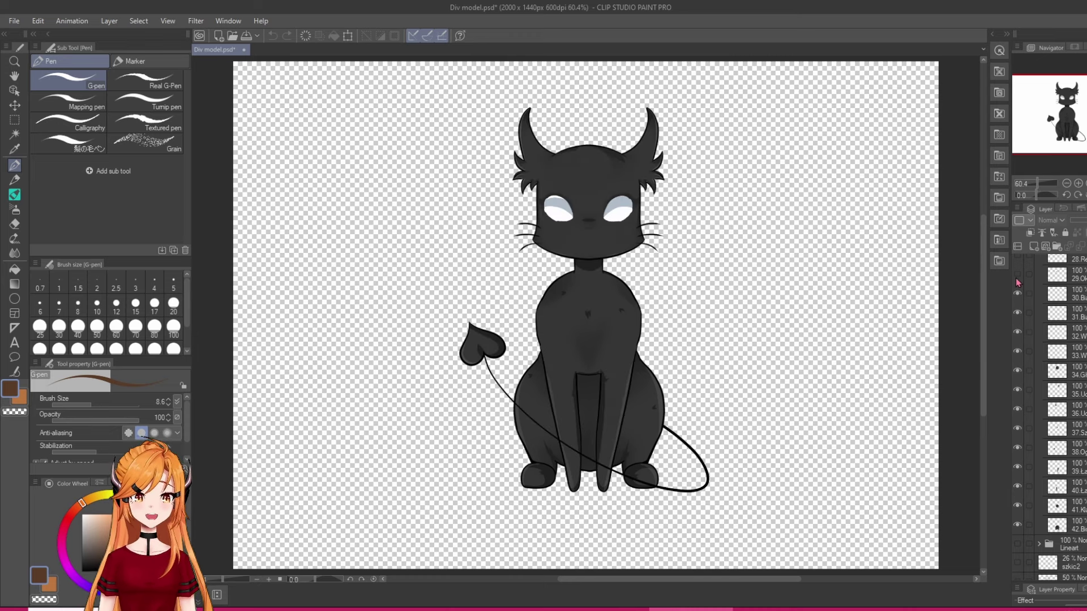
{"action": "left_click", "coordinate": [1017, 274]}
Show layers 28 up to 1 again to restore the remaining facial features, fringe, feathers and beads
{"action": "scroll", "coordinate": [1027, 340], "scroll_direction": "up", "scroll_amount": 5}
{"action": "scroll", "coordinate": [1030, 387], "scroll_direction": "up", "scroll_amount": 1}
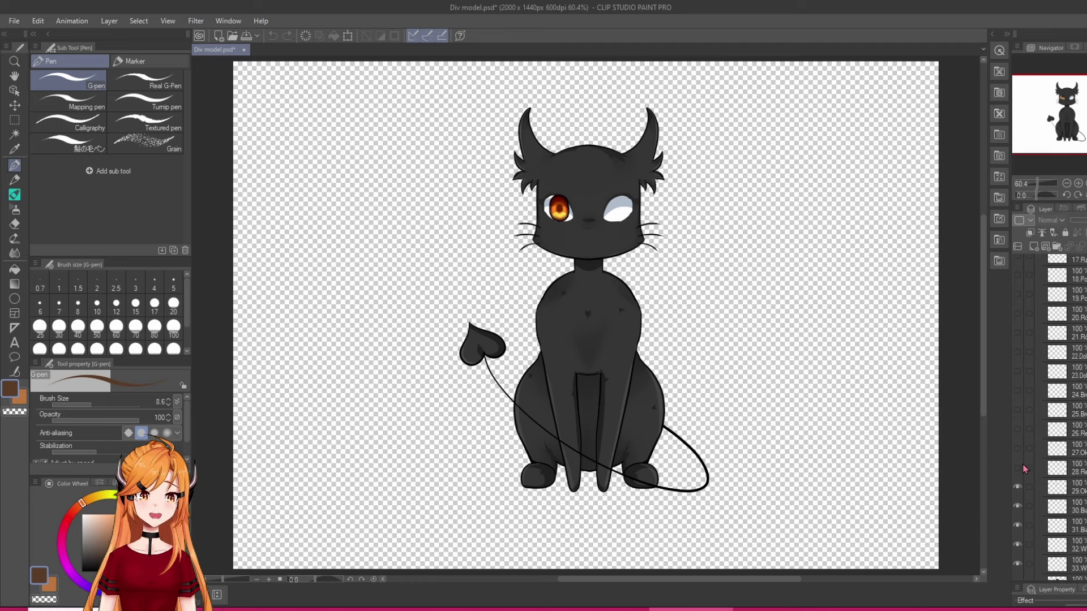
{"action": "left_click", "coordinate": [1017, 448]}
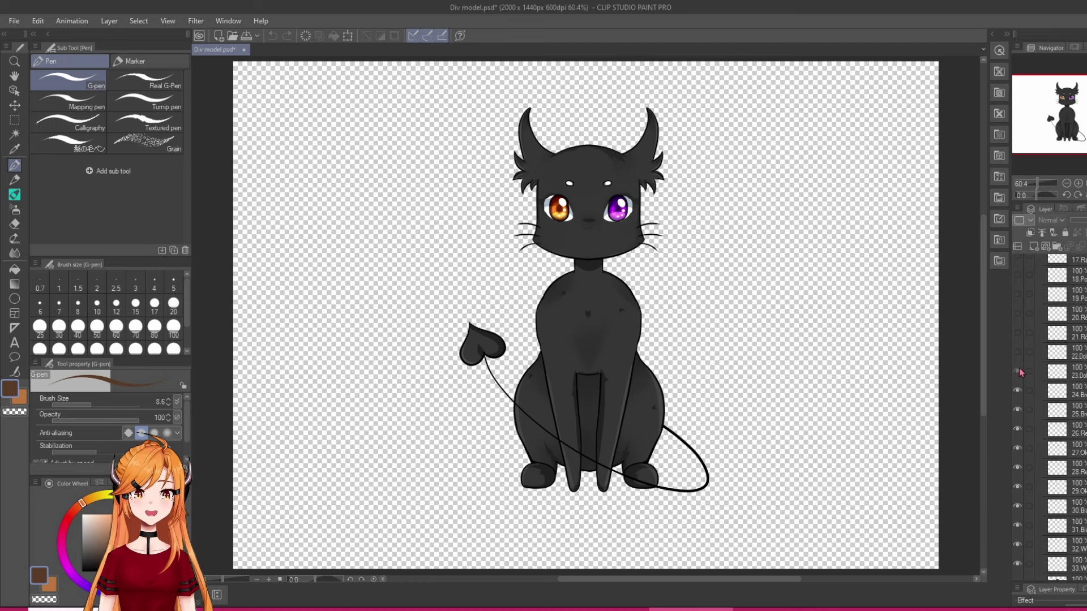
{"action": "left_click", "coordinate": [1016, 278]}
{"action": "scroll", "coordinate": [1035, 453], "scroll_direction": "up", "scroll_amount": 5}
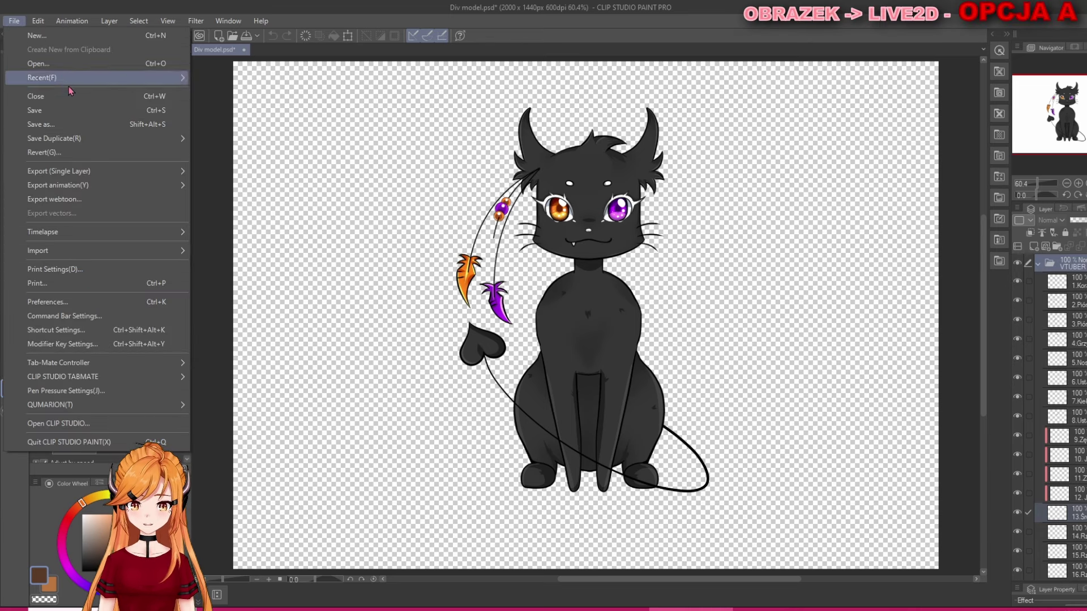
Start saving a copy of the drawing as "Div model" and choose Photoshop Document as the file format
{"action": "left_click", "coordinate": [82, 129]}
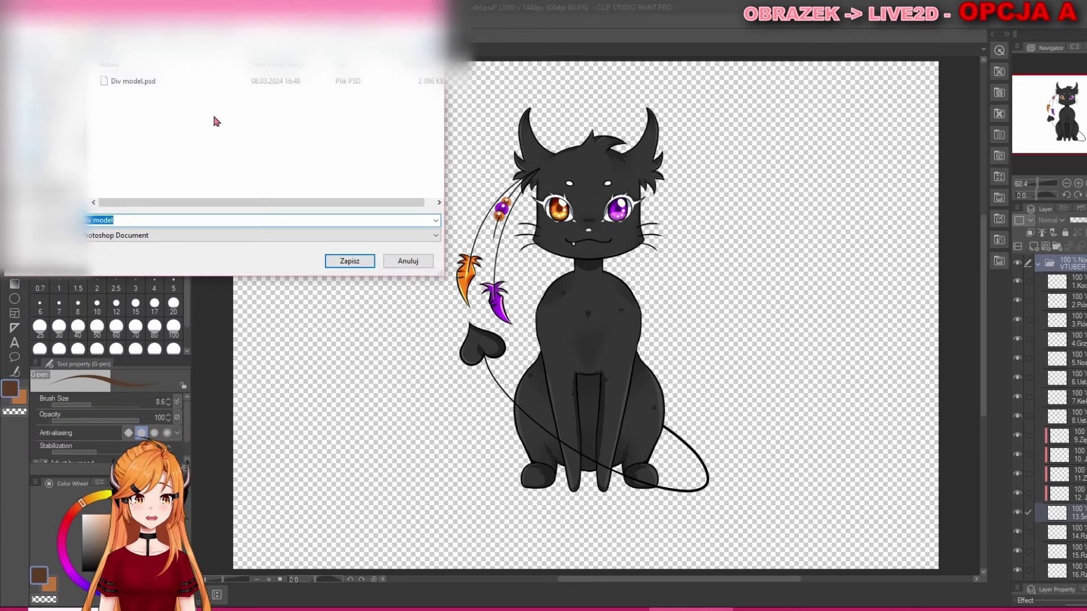
{"action": "left_click", "coordinate": [145, 238]}
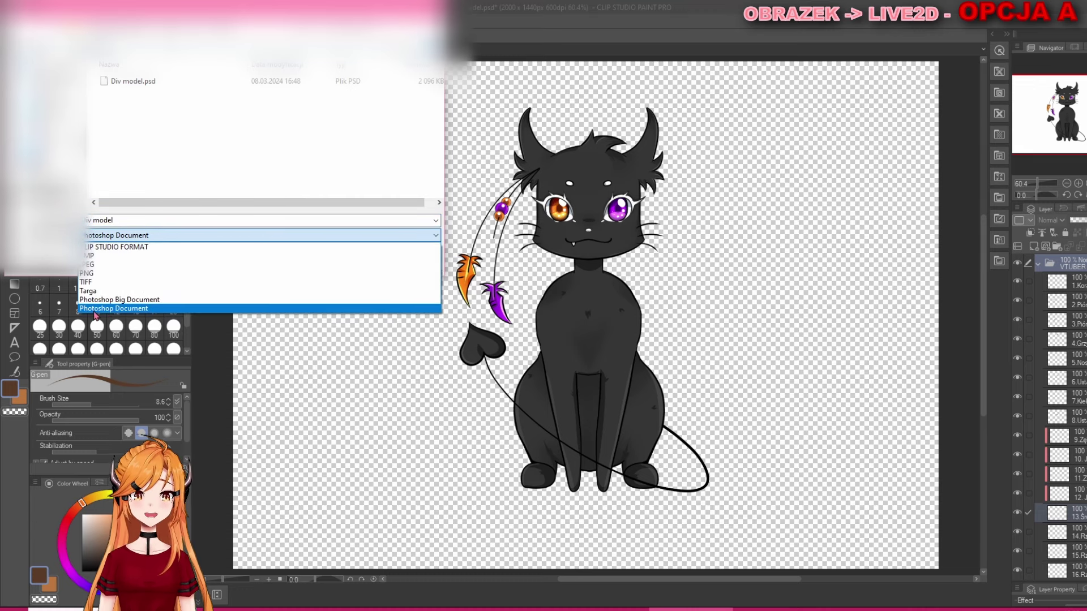
{"action": "left_click", "coordinate": [145, 309]}
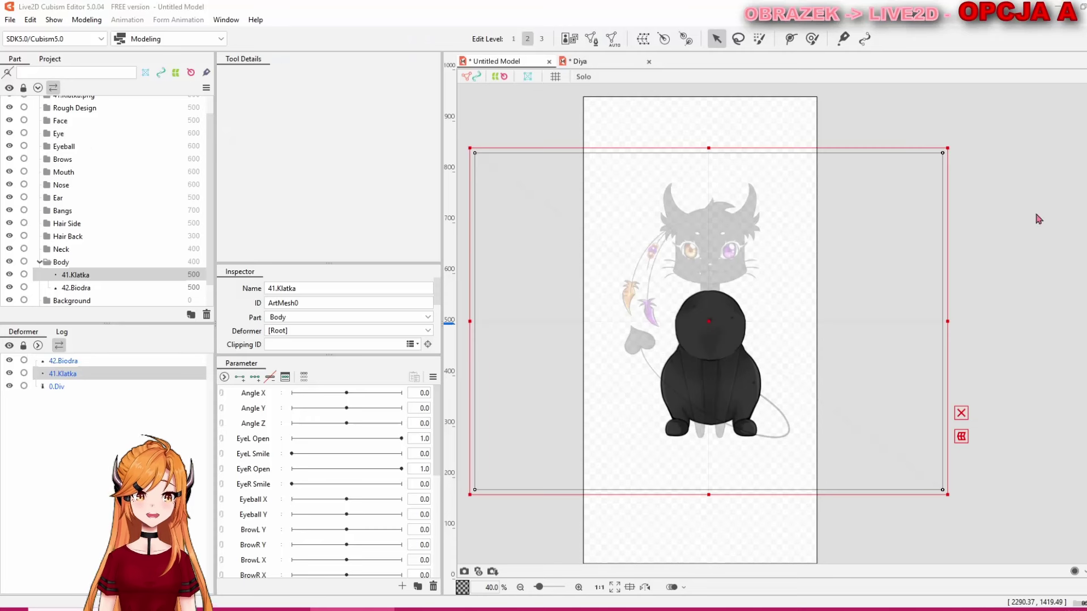
In Live2D Cubism Editor, import the Div model PSD file and create a new model from it
{"action": "left_click_drag", "start_coordinate": [1036, 213], "coordinate": [866, 128]}
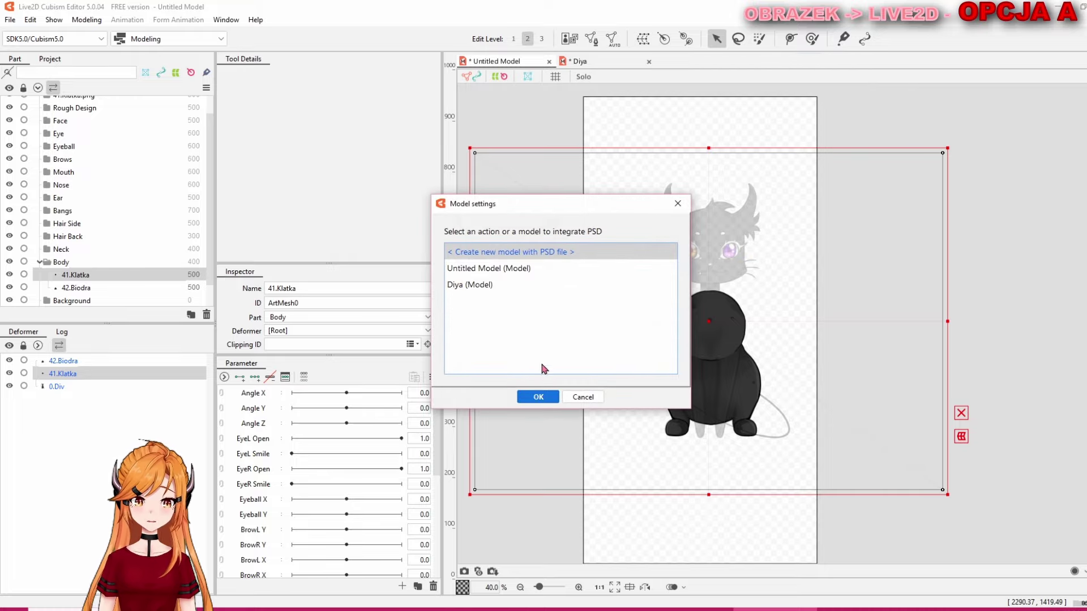
{"action": "left_click", "coordinate": [538, 397]}
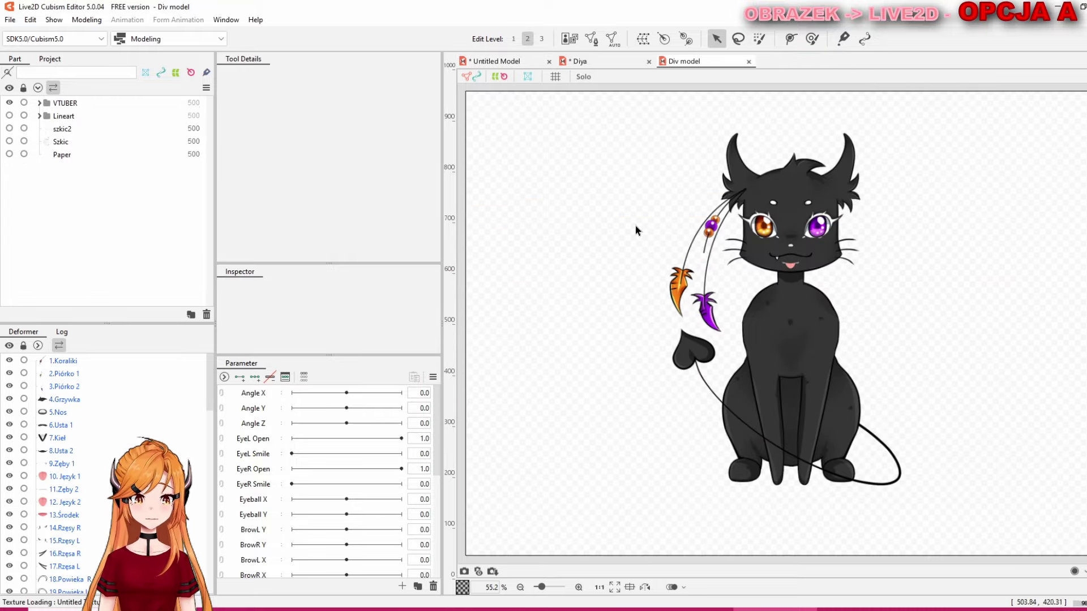
Delete the Lineart part together with its child elements from the model
{"action": "scroll", "coordinate": [840, 237], "scroll_direction": "down", "scroll_amount": 2}
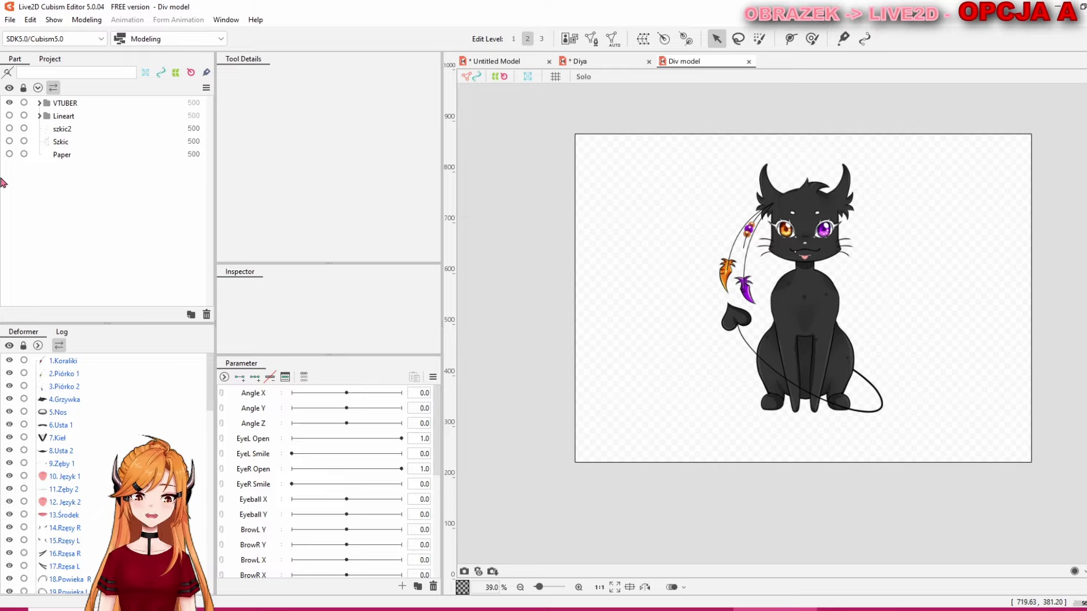
{"action": "left_click", "coordinate": [44, 105]}
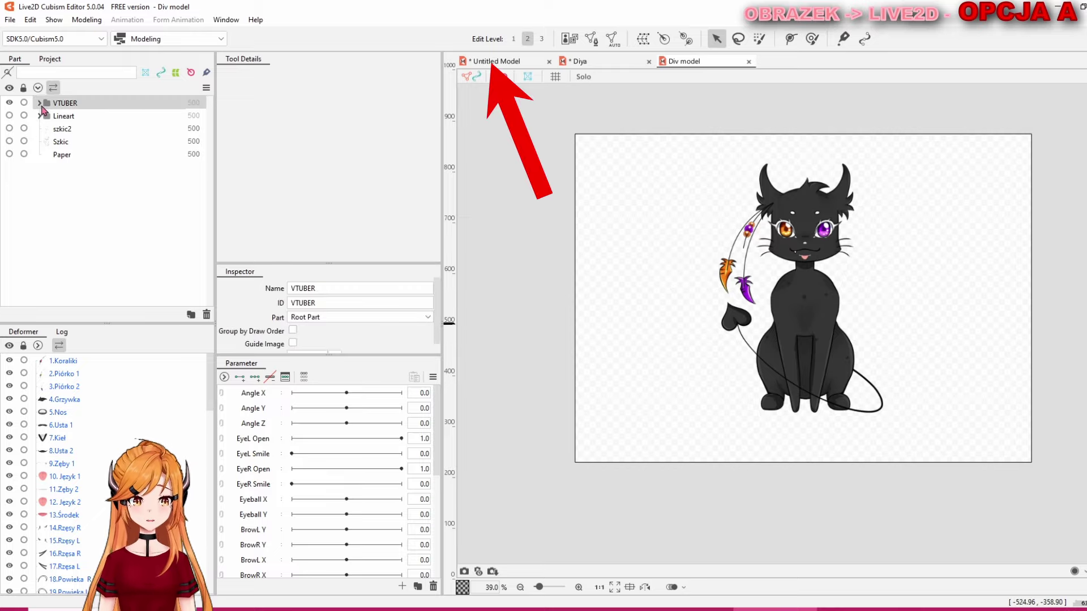
{"action": "left_click", "coordinate": [52, 119]}
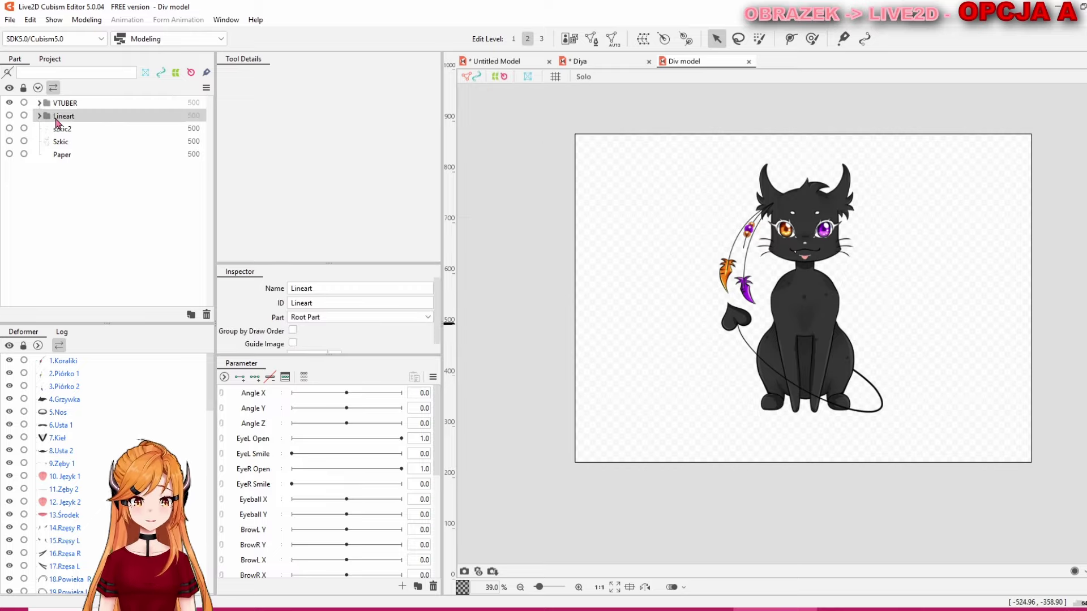
{"action": "right_click", "coordinate": [56, 119]}
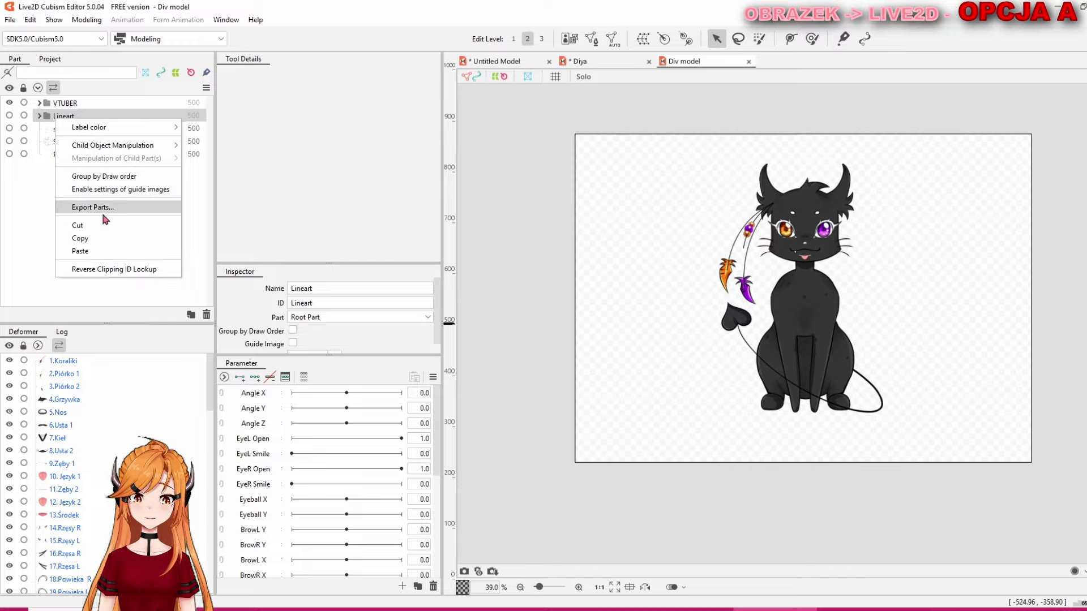
{"action": "left_click", "coordinate": [17, 245]}
{"action": "left_click", "coordinate": [206, 315]}
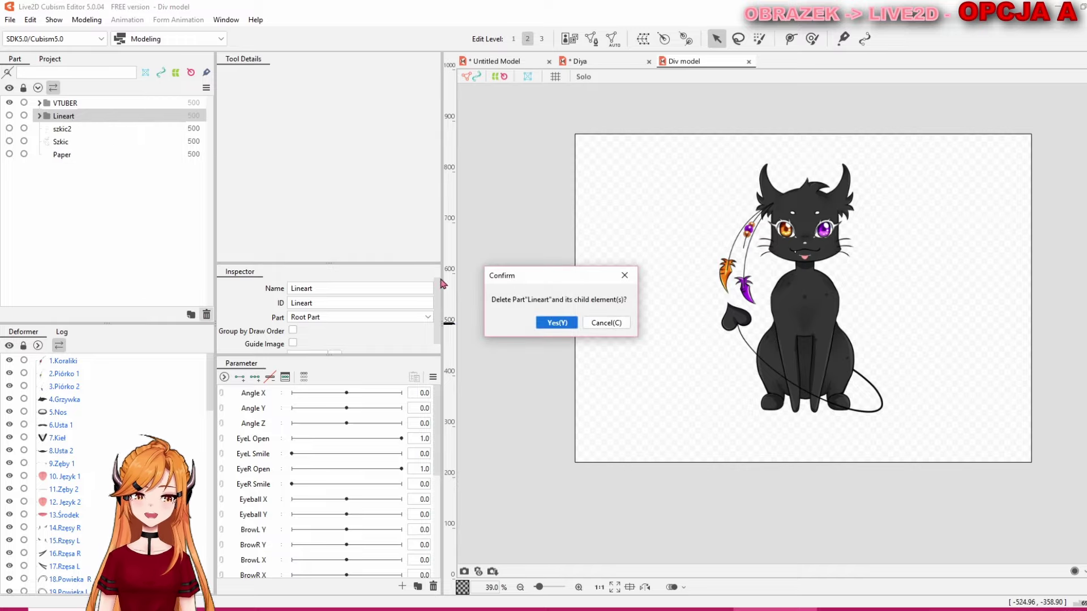
{"action": "left_click", "coordinate": [557, 323]}
Delete the leftover szkic2, Szkic and Paper layers from the model
{"action": "left_click", "coordinate": [56, 117]}
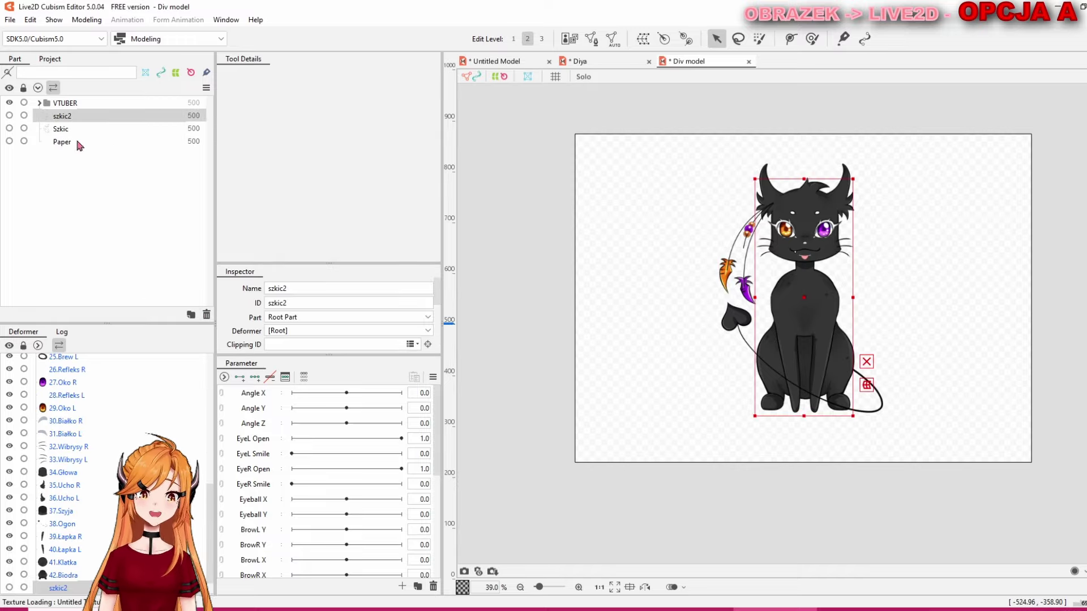
{"action": "left_click", "coordinate": [207, 315]}
{"action": "left_click", "coordinate": [61, 117]}
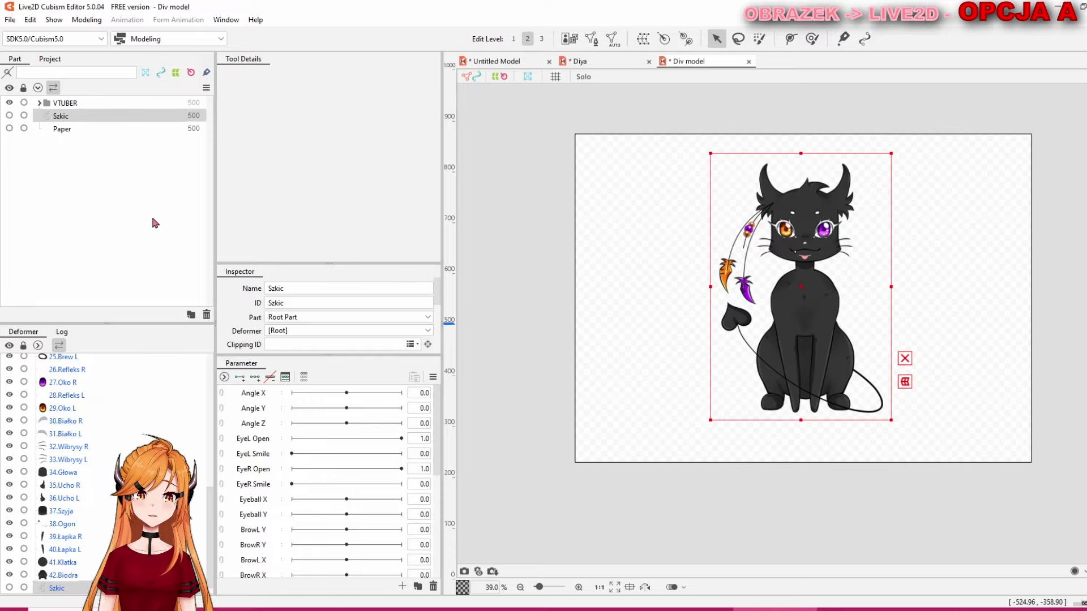
{"action": "left_click", "coordinate": [207, 315]}
{"action": "left_click", "coordinate": [64, 119]}
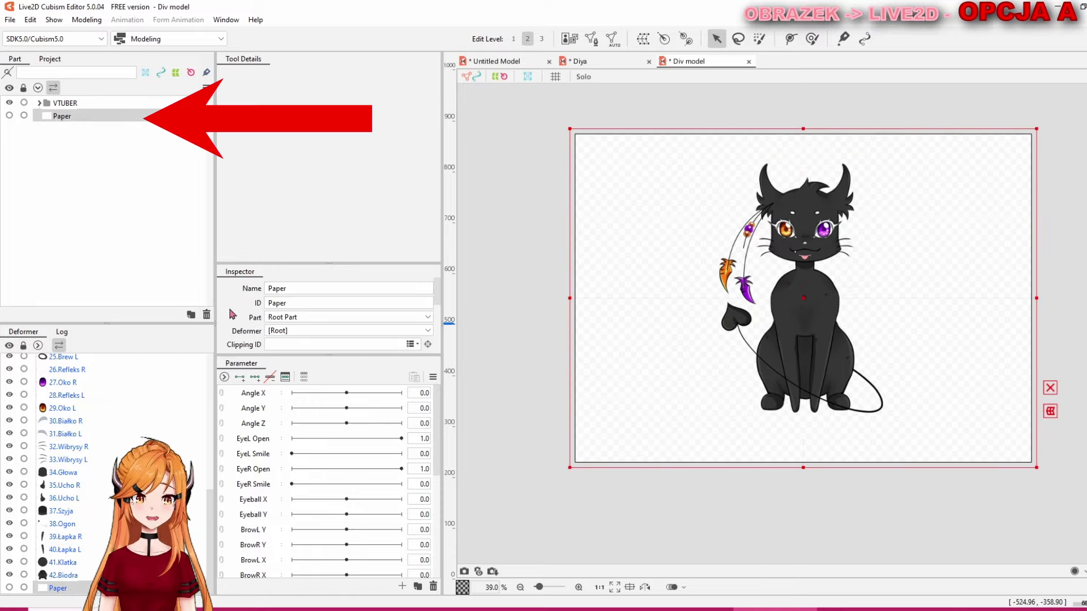
{"action": "left_click", "coordinate": [206, 316]}
Create a new part named Body after looking through the layers of the VTUBER part
{"action": "left_click", "coordinate": [38, 103]}
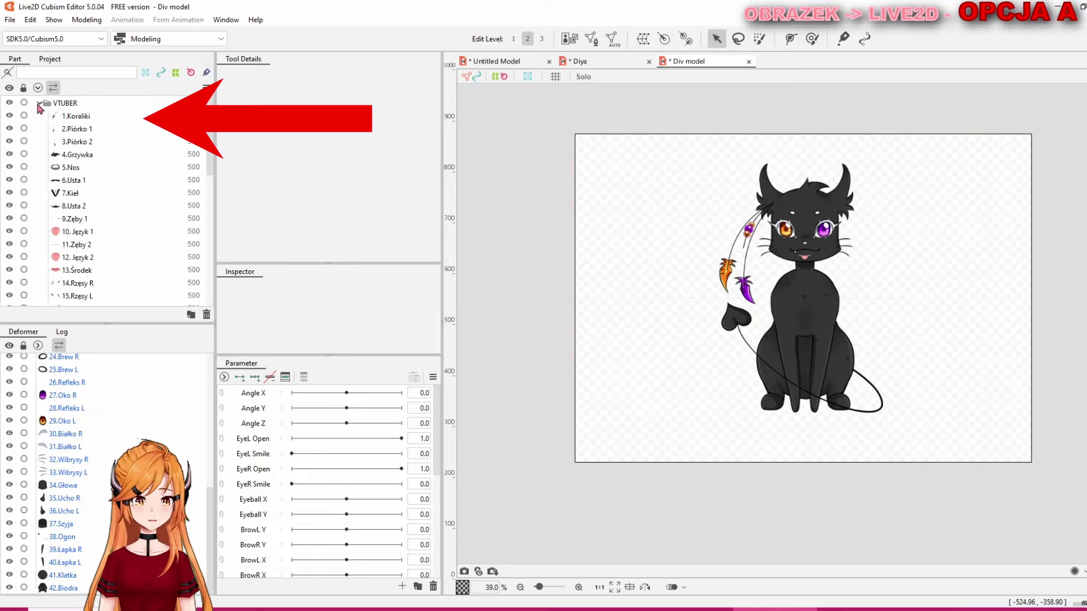
{"action": "scroll", "coordinate": [102, 170], "scroll_direction": "down", "scroll_amount": 9}
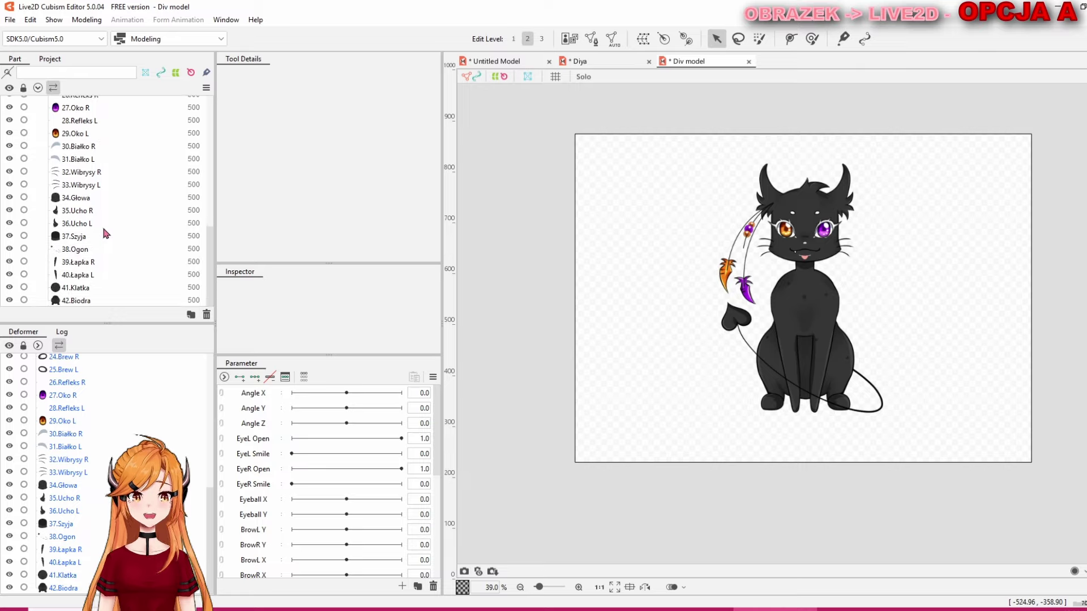
{"action": "scroll", "coordinate": [90, 283], "scroll_direction": "up", "scroll_amount": 9}
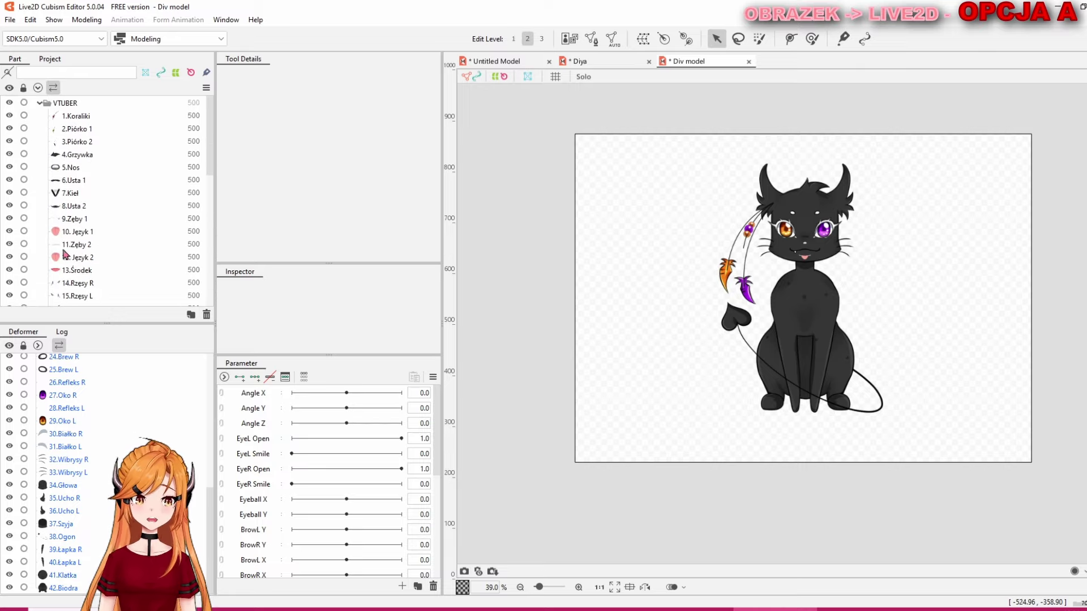
{"action": "left_click", "coordinate": [39, 103]}
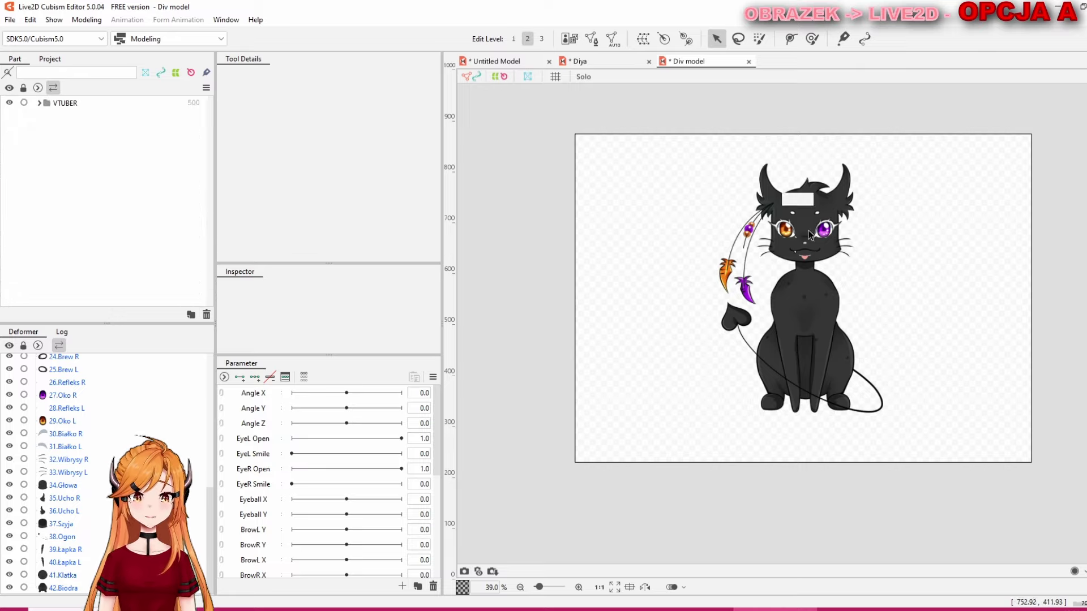
{"action": "left_click", "coordinate": [192, 315]}
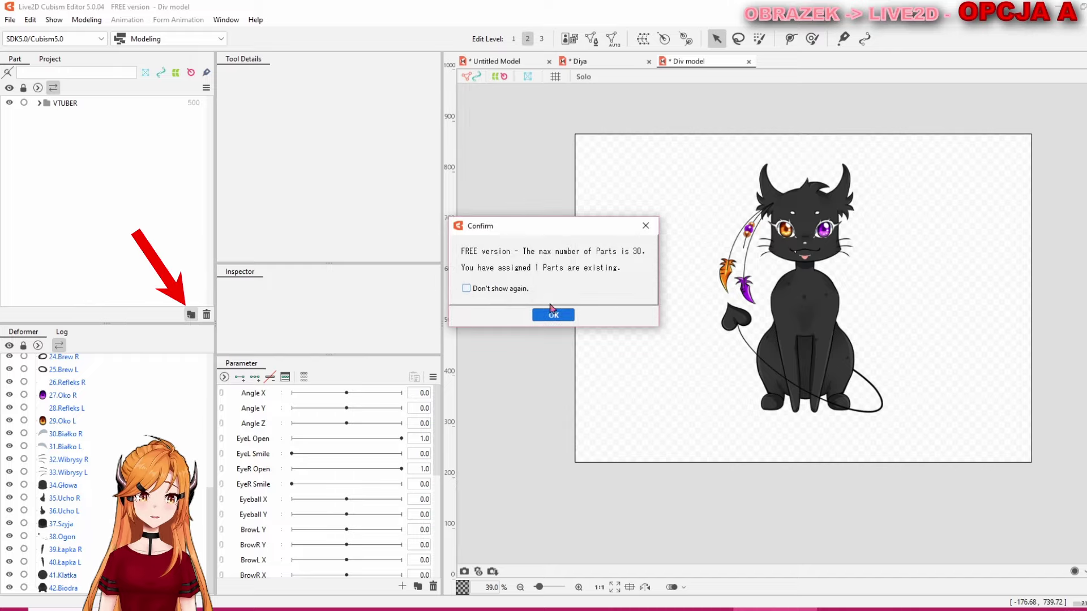
{"action": "left_click", "coordinate": [553, 315]}
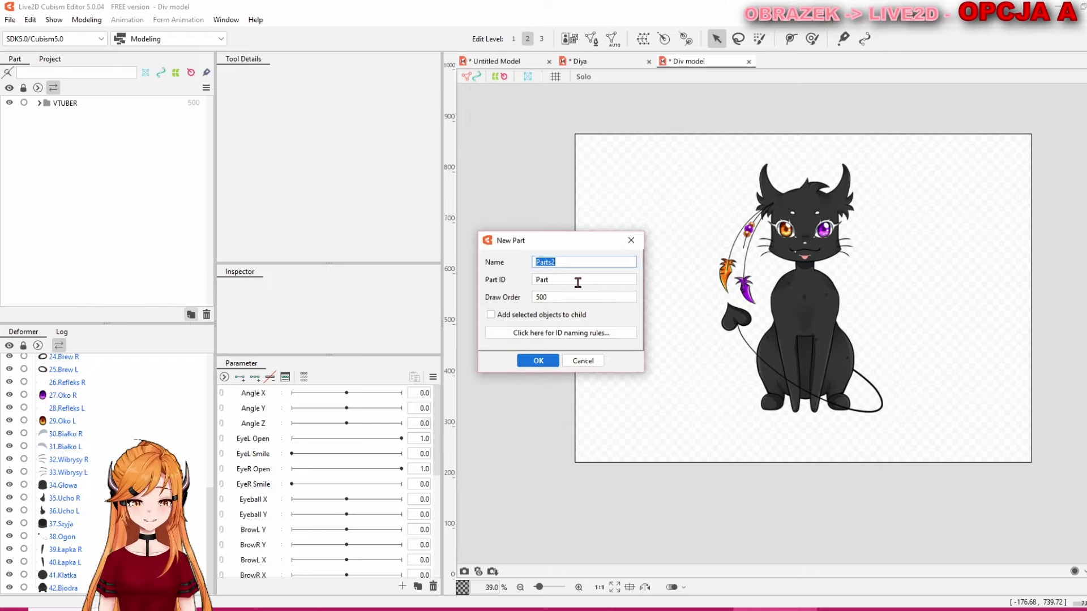
{"action": "type", "text": "Body"}
{"action": "key", "text": "Return"}
Move the layers 34.Głowa, 37.Szyja, 41.Klatka and 42.Biodra from VTUBER into the Body part
{"action": "left_click", "coordinate": [39, 116]}
{"action": "scroll", "coordinate": [85, 245], "scroll_direction": "down", "scroll_amount": 8}
{"action": "left_click", "coordinate": [82, 198]}
{"action": "left_click", "coordinate": [81, 236], "text": "ctrl"}
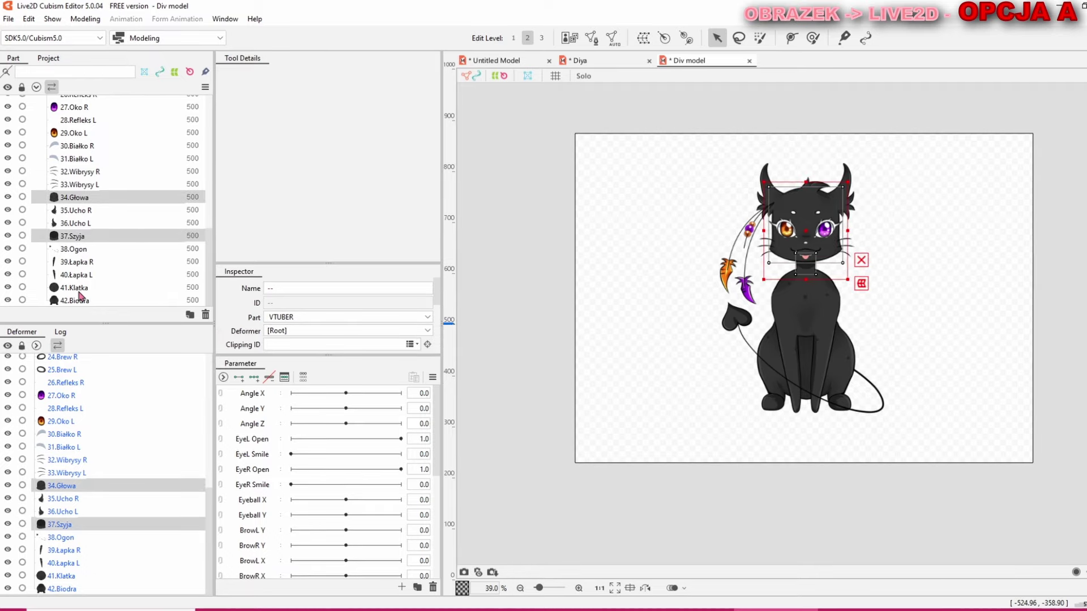
{"action": "left_click", "coordinate": [79, 288], "text": "ctrl"}
{"action": "left_click_drag", "start_coordinate": [91, 290], "coordinate": [61, 103]}
{"action": "left_click", "coordinate": [38, 115]}
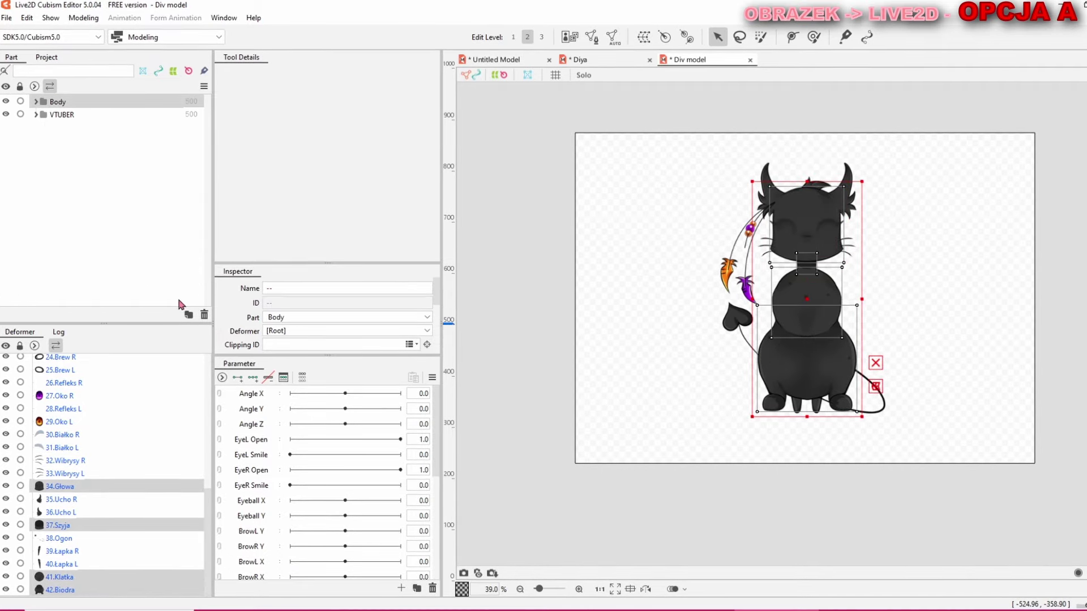
{"action": "left_click", "coordinate": [190, 315]}
{"action": "type", "text": "Head"}
{"action": "left_click", "coordinate": [531, 362]}
{"action": "right_click", "coordinate": [62, 101]}
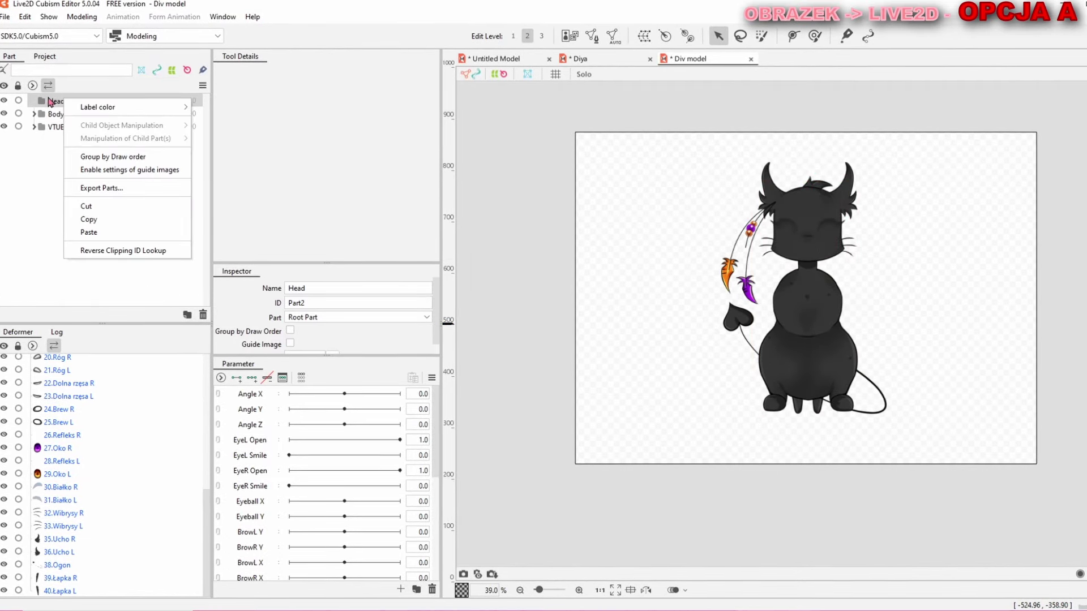
{"action": "left_click", "coordinate": [204, 315]}
{"action": "left_click", "coordinate": [187, 315]}
{"action": "left_click", "coordinate": [553, 314]}
{"action": "type", "text": "Face"}
{"action": "left_click", "coordinate": [538, 361]}
{"action": "left_click", "coordinate": [34, 113]}
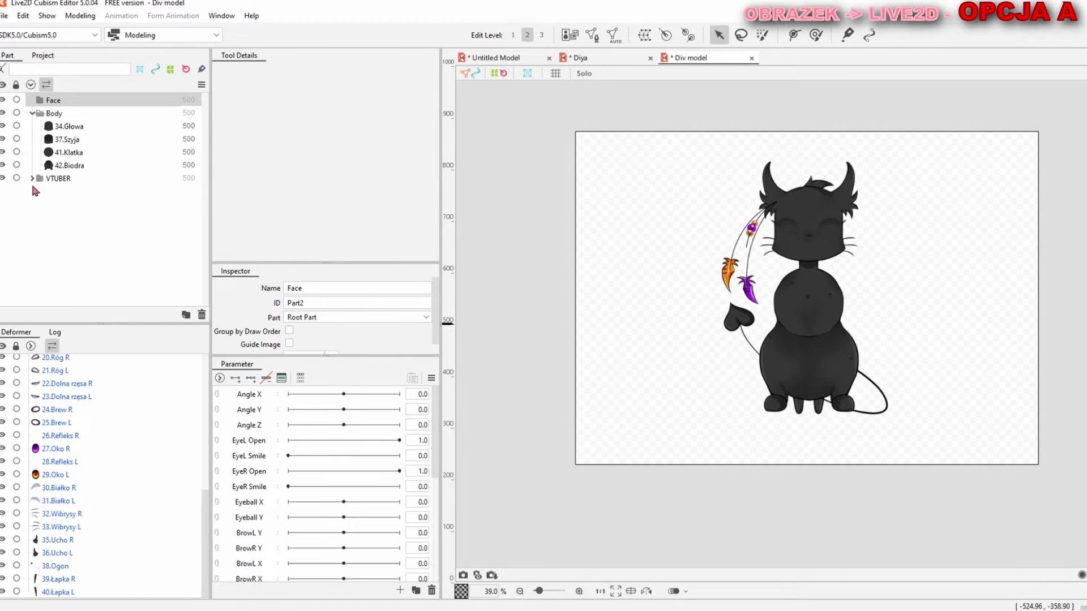
{"action": "left_click", "coordinate": [33, 178]}
{"action": "left_click", "coordinate": [67, 244]}
{"action": "scroll", "coordinate": [74, 251], "scroll_direction": "down", "scroll_amount": 5}
{"action": "scroll", "coordinate": [71, 244], "scroll_direction": "up", "scroll_amount": 5}
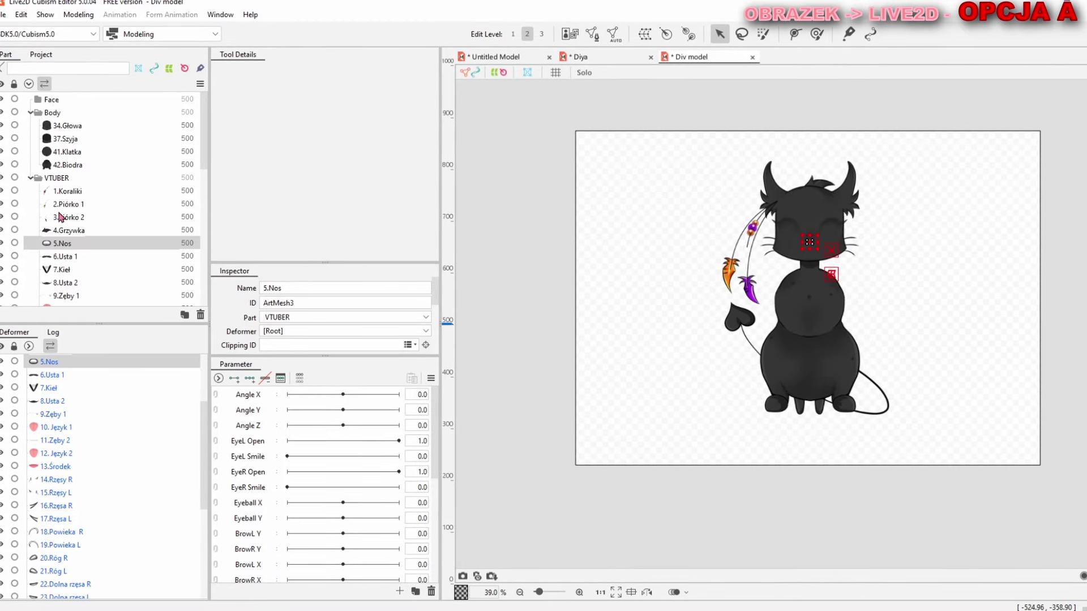
{"action": "left_click", "coordinate": [57, 100]}
{"action": "left_click", "coordinate": [201, 314]}
Create a new part named Eyes
{"action": "left_click", "coordinate": [186, 314]}
{"action": "left_click", "coordinate": [566, 315]}
{"action": "type", "text": "Eyes"}
{"action": "left_click", "coordinate": [541, 362]}
Move all eye-related layers, 14.Rzęsy R through 31.Białko L, from VTUBER into the Eyes part
{"action": "scroll", "coordinate": [113, 243], "scroll_direction": "down", "scroll_amount": 6}
{"action": "mouse_move", "coordinate": [72, 194]}
{"action": "left_mouse_down"}
{"action": "mouse_move", "coordinate": [57, 104]}
{"action": "mouse_move", "coordinate": [62, 195]}
{"action": "left_mouse_up"}
{"action": "scroll", "coordinate": [56, 104], "scroll_direction": "up", "scroll_amount": 3}
{"action": "scroll", "coordinate": [70, 227], "scroll_direction": "down", "scroll_amount": 3}
{"action": "left_click_drag", "start_coordinate": [67, 233], "coordinate": [63, 298]}
{"action": "left_click_drag", "start_coordinate": [59, 206], "coordinate": [58, 221]}
{"action": "scroll", "coordinate": [85, 252], "scroll_direction": "down", "scroll_amount": 2}
{"action": "scroll", "coordinate": [90, 260], "scroll_direction": "up", "scroll_amount": 6}
{"action": "left_click_drag", "start_coordinate": [74, 263], "coordinate": [40, 98]}
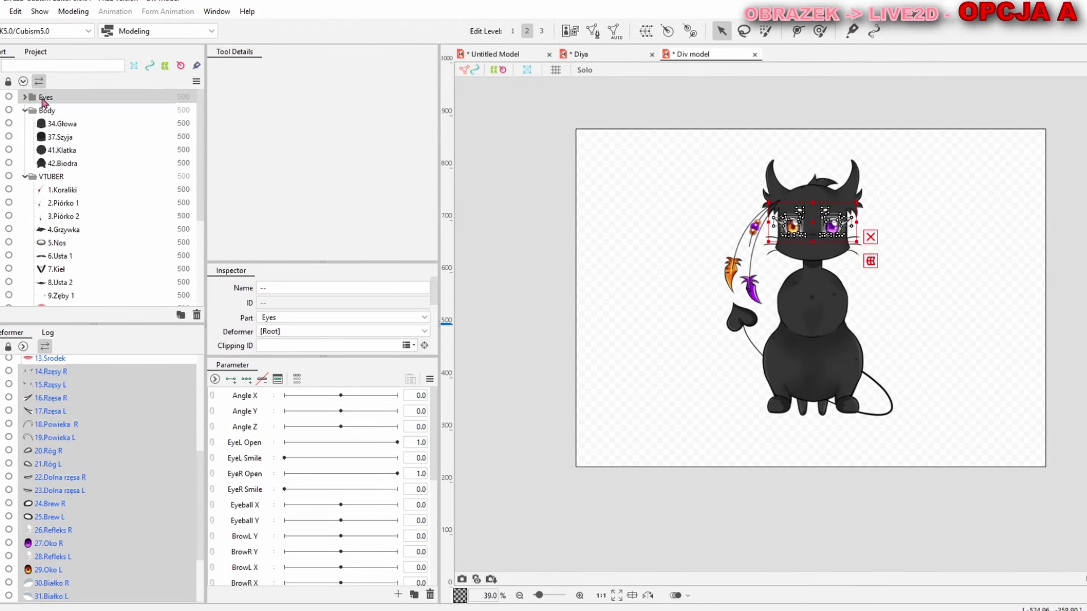
Create a new part named Mouth and move the layers 6.Usta 1 through 13.Środek into it
{"action": "scroll", "coordinate": [900, 136], "scroll_direction": "up", "scroll_amount": 4}
{"action": "left_click", "coordinate": [180, 314]}
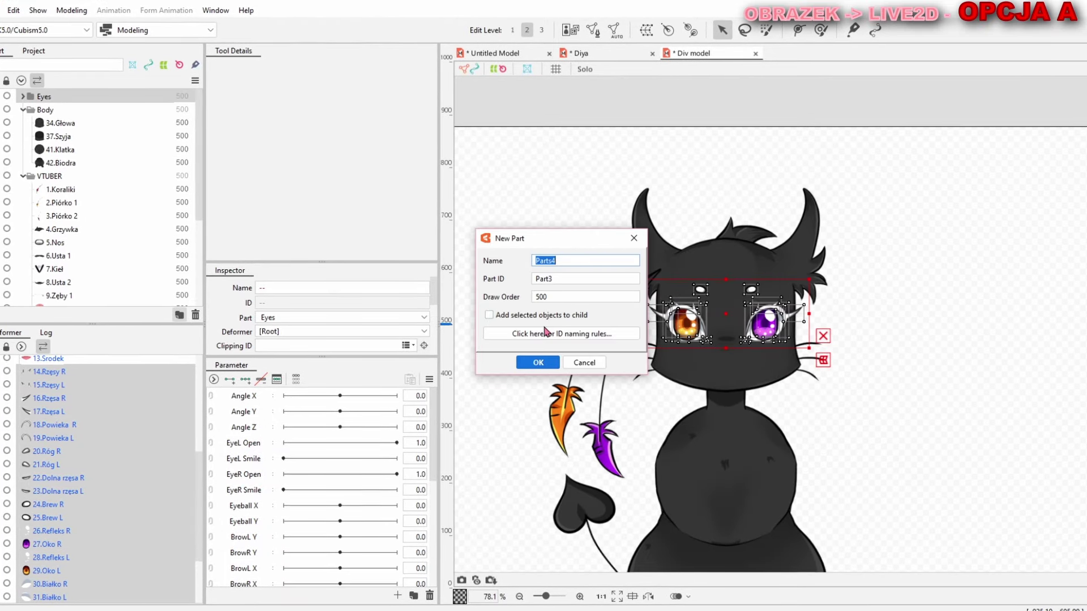
{"action": "type", "text": "Mouth"}
{"action": "left_click", "coordinate": [538, 362]}
{"action": "mouse_move", "coordinate": [54, 206]}
{"action": "left_mouse_down"}
{"action": "mouse_move", "coordinate": [68, 308]}
{"action": "mouse_move", "coordinate": [57, 210]}
{"action": "left_mouse_up"}
{"action": "scroll", "coordinate": [70, 235], "scroll_direction": "up", "scroll_amount": 4}
{"action": "left_click_drag", "start_coordinate": [68, 270], "coordinate": [42, 99]}
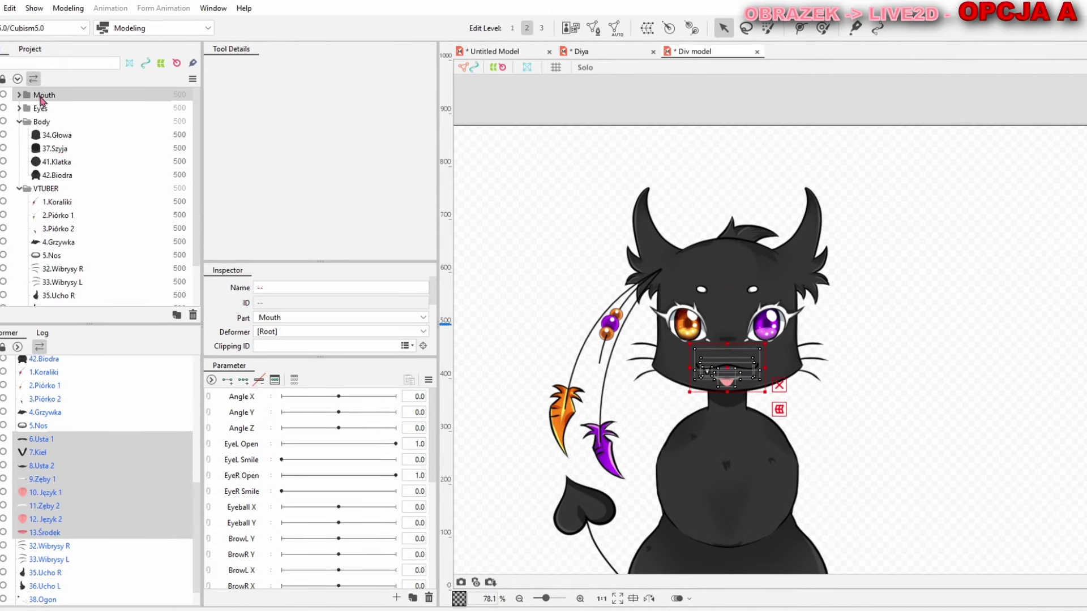
Move the whisker, ear, tail and paw layers 32, 33, 35, 36, 38, 39 and 40 from VTUBER into the Body part
{"action": "left_click", "coordinate": [65, 203]}
{"action": "scroll", "coordinate": [74, 226], "scroll_direction": "down", "scroll_amount": 3}
{"action": "left_click_drag", "start_coordinate": [77, 221], "coordinate": [19, 122]}
{"action": "scroll", "coordinate": [67, 274], "scroll_direction": "up", "scroll_amount": 3}
{"action": "left_click", "coordinate": [18, 121]}
{"action": "left_click", "coordinate": [55, 188]}
Create a new part named Hair
{"action": "left_click", "coordinate": [42, 94]}
{"action": "left_click", "coordinate": [175, 315]}
{"action": "left_click", "coordinate": [551, 314]}
{"action": "type", "text": "Hair"}
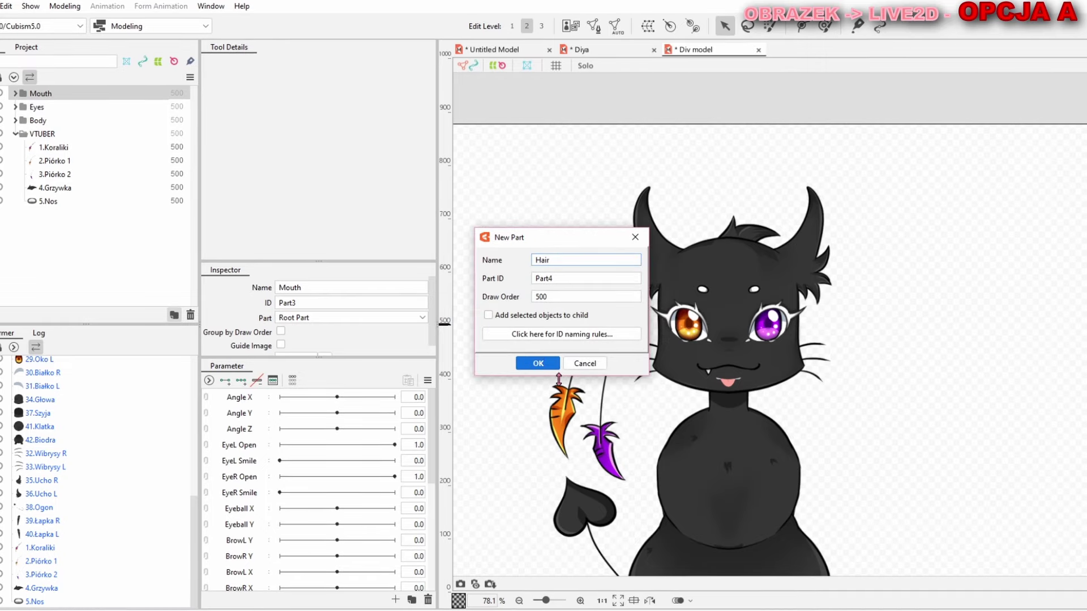
{"action": "left_click", "coordinate": [539, 363]}
Move layers 1.Koraliki through 4.Grzywka into the Hair part and 5.Nos into the Mouth part
{"action": "left_click_drag", "start_coordinate": [56, 162], "coordinate": [58, 201]}
{"action": "left_click_drag", "start_coordinate": [56, 200], "coordinate": [37, 93]}
{"action": "left_click_drag", "start_coordinate": [46, 161], "coordinate": [34, 108]}
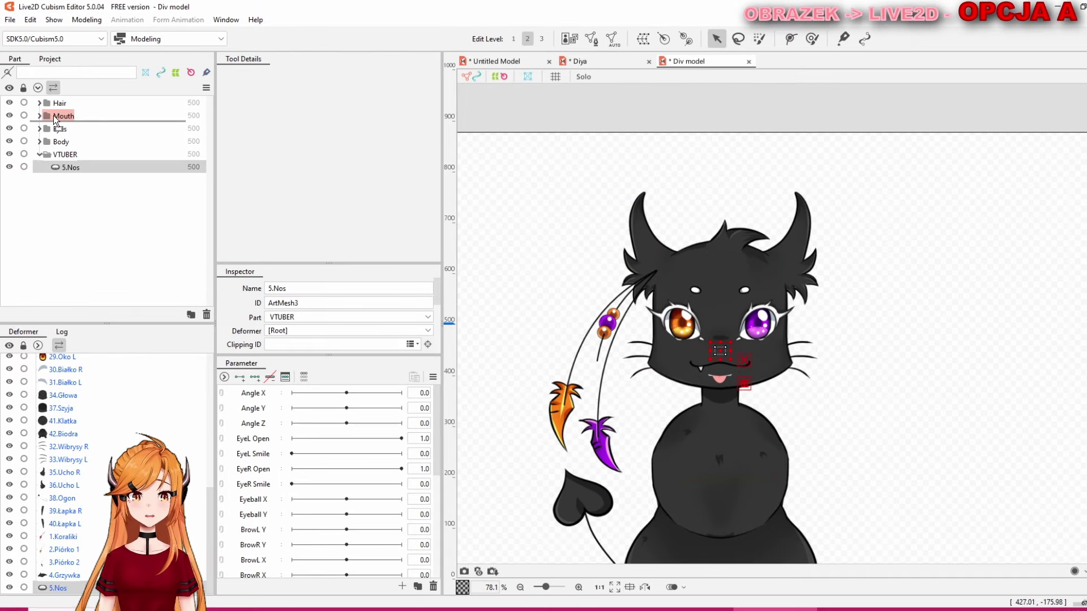
{"action": "left_click", "coordinate": [960, 306]}
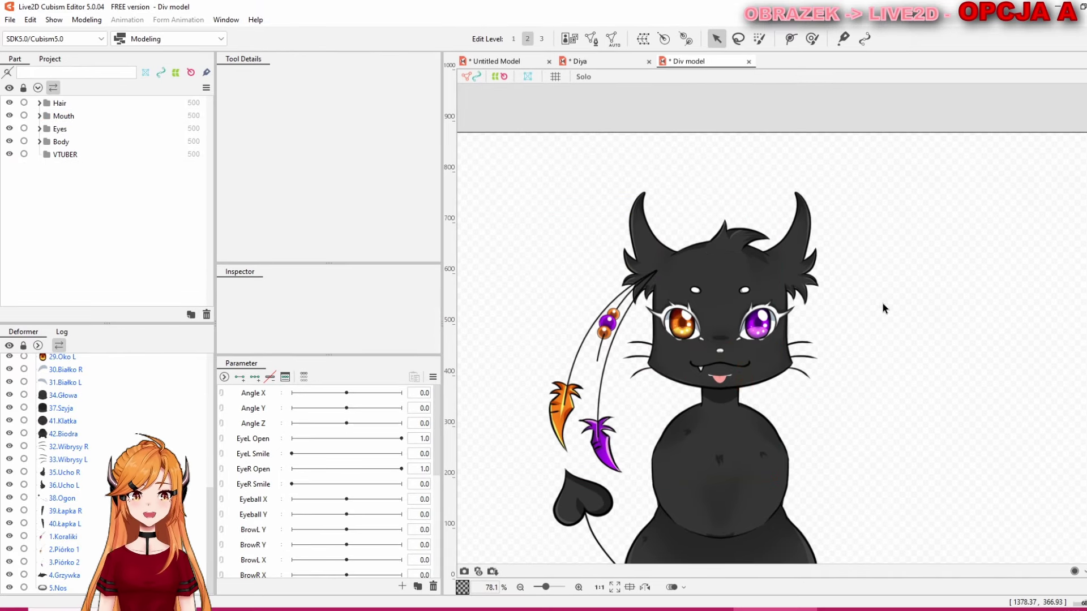
In the Body part, reorder 40.Łapka L and 39.Łapka R above 41.Klatka and place 38.Ogon first
{"action": "scroll", "coordinate": [795, 364], "scroll_direction": "down", "scroll_amount": 3}
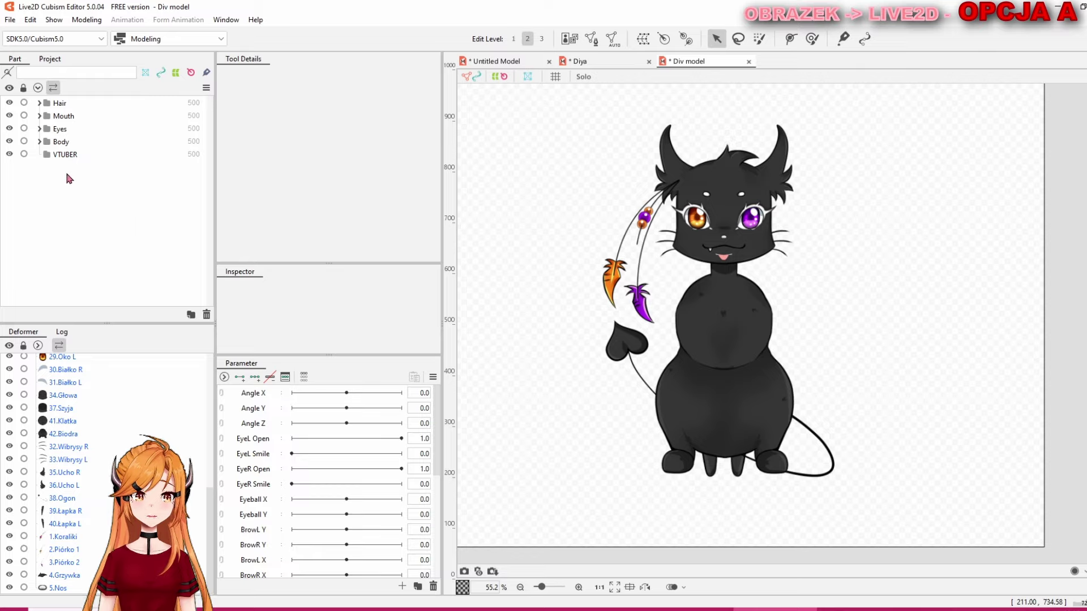
{"action": "left_click", "coordinate": [40, 142]}
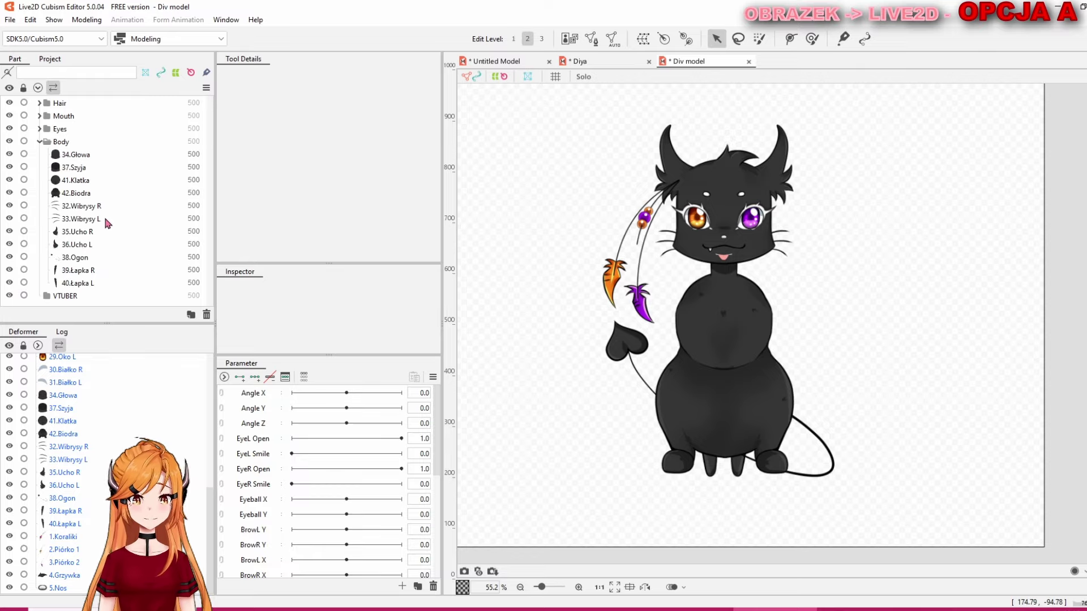
{"action": "left_click", "coordinate": [93, 155]}
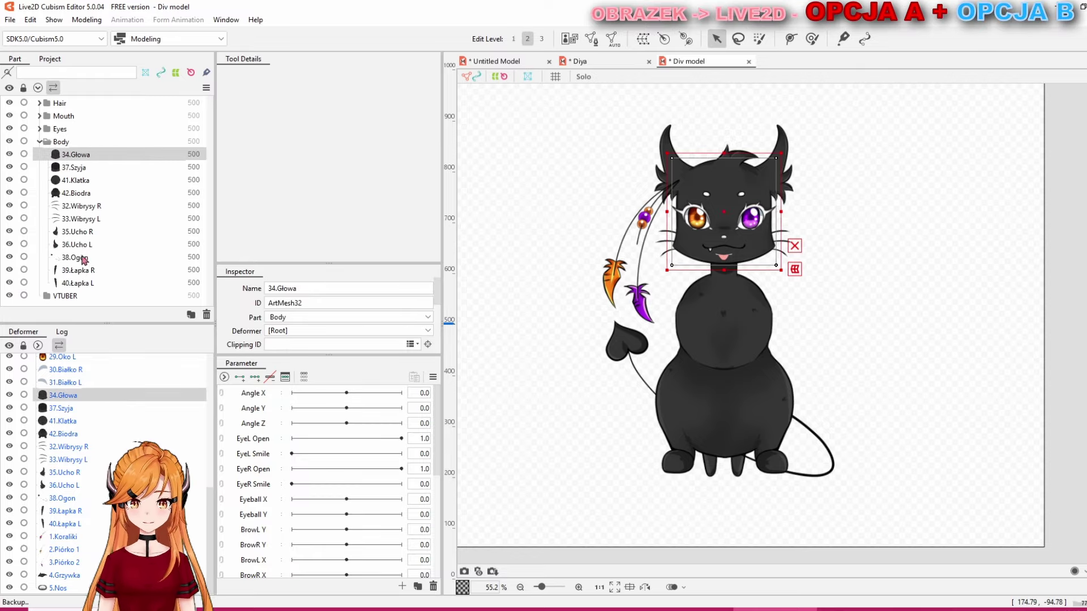
{"action": "left_click_drag", "start_coordinate": [96, 273], "coordinate": [98, 180]}
{"action": "left_click_drag", "start_coordinate": [80, 287], "coordinate": [83, 181]}
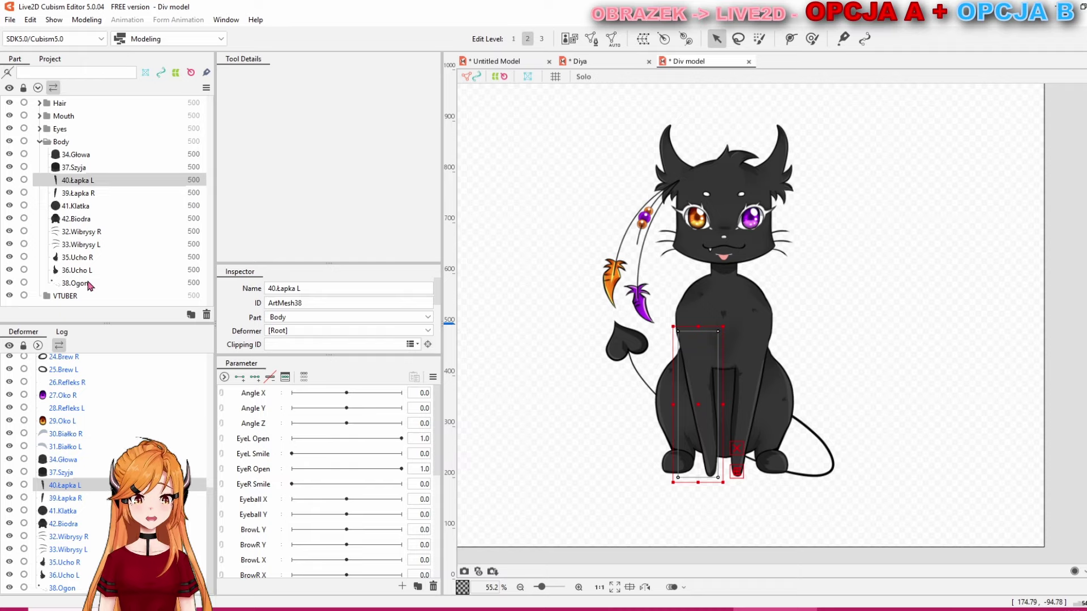
{"action": "left_click_drag", "start_coordinate": [71, 201], "coordinate": [76, 161]}
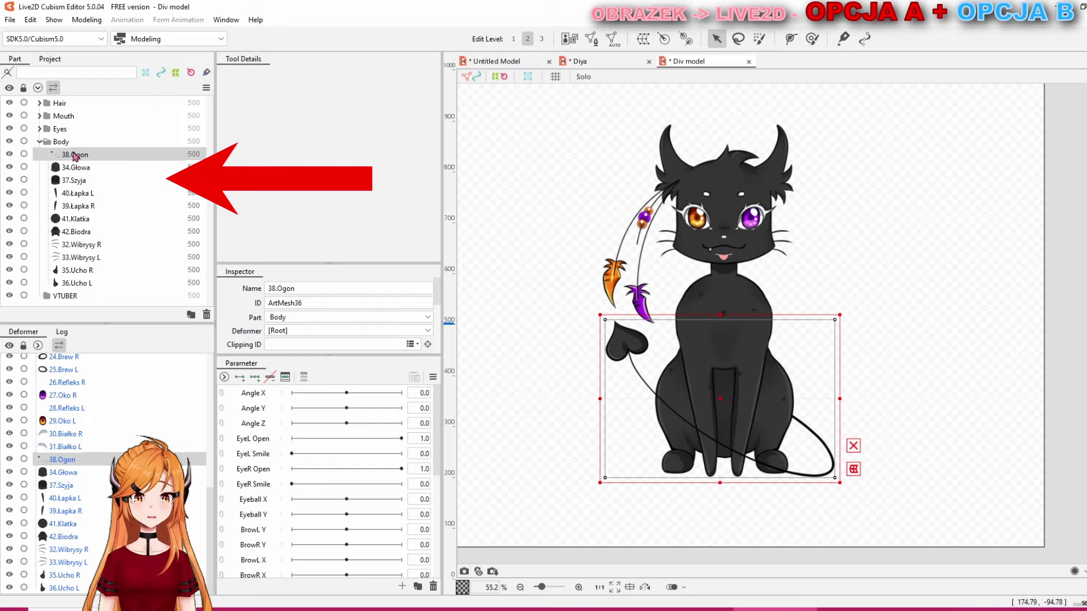
Move the whisker and ear layers 32, 33, 35 and 36 above 34.Głowa in the Body part
{"action": "left_click", "coordinate": [84, 285]}
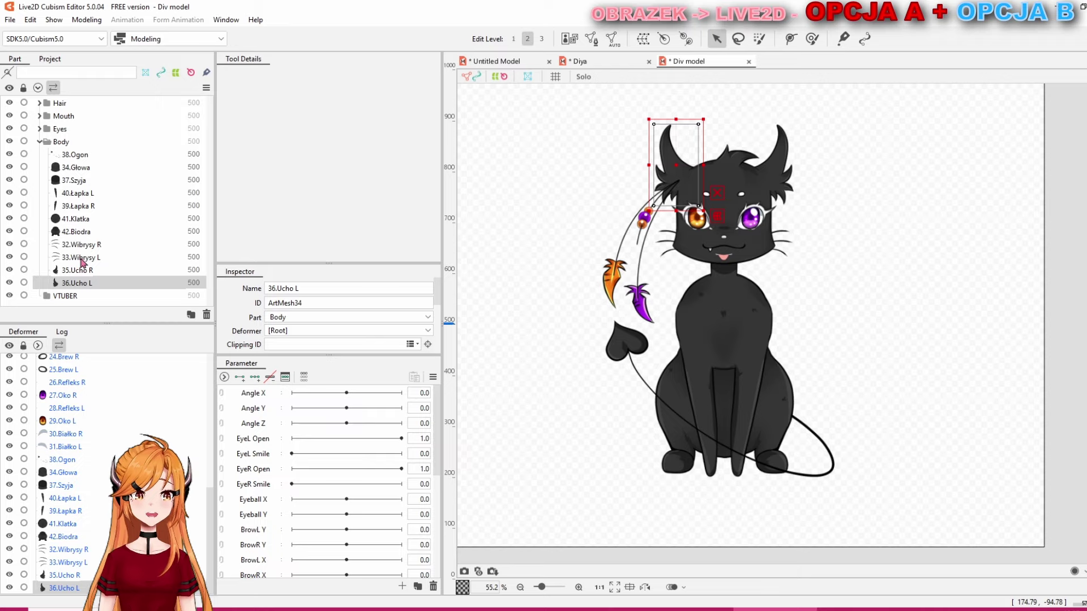
{"action": "left_click", "coordinate": [79, 271], "text": "ctrl"}
{"action": "left_click", "coordinate": [76, 258], "text": "ctrl"}
{"action": "left_click", "coordinate": [76, 245], "text": "ctrl"}
{"action": "left_click_drag", "start_coordinate": [76, 246], "coordinate": [80, 167]}
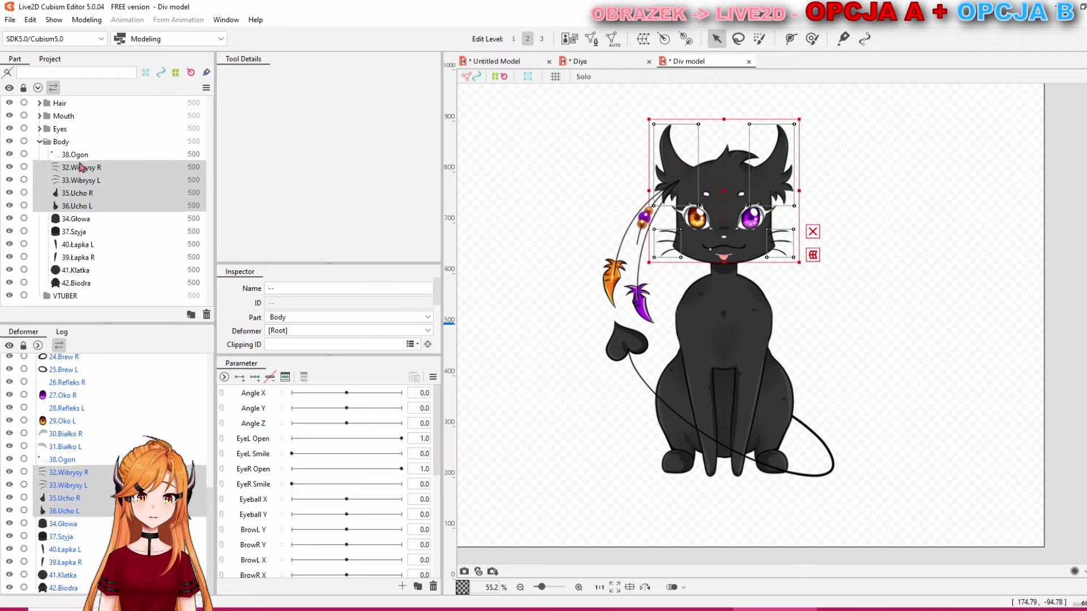
Examine the ear, whisker and tail layers in Body and the lash, eyelid and eye-white layers in Eyes
{"action": "left_click", "coordinate": [78, 193]}
{"action": "left_click", "coordinate": [76, 180]}
{"action": "left_click", "coordinate": [76, 154]}
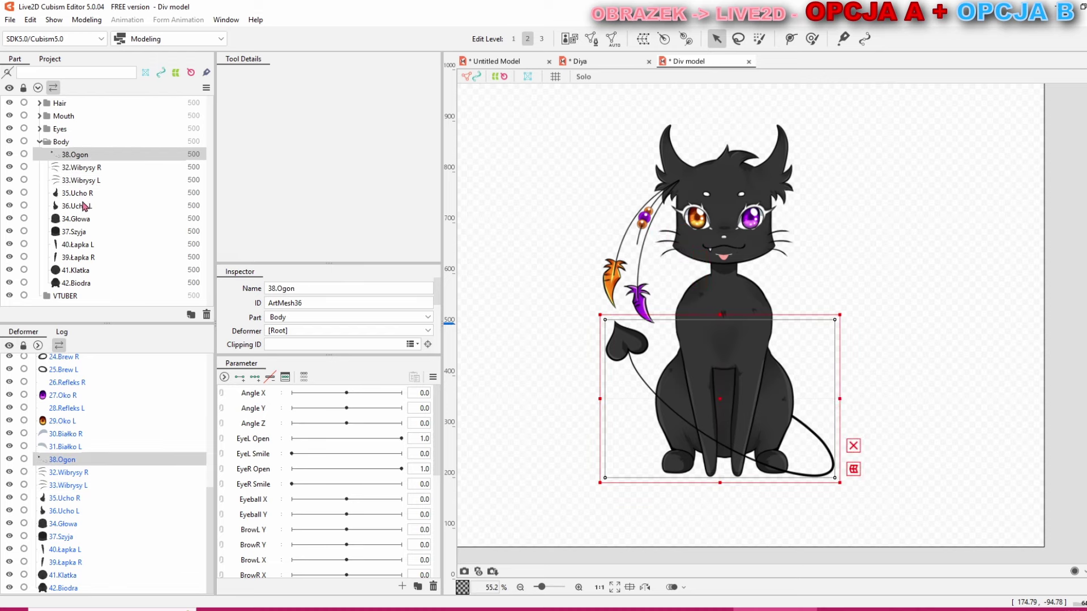
{"action": "left_click", "coordinate": [40, 142]}
{"action": "left_click", "coordinate": [40, 129]}
{"action": "left_click", "coordinate": [77, 154]}
{"action": "scroll", "coordinate": [785, 191], "scroll_direction": "up", "scroll_amount": 3}
{"action": "scroll", "coordinate": [523, 253], "scroll_direction": "up", "scroll_amount": 1}
{"action": "left_click", "coordinate": [78, 143]}
{"action": "left_click", "coordinate": [78, 154]}
{"action": "left_click", "coordinate": [79, 167]}
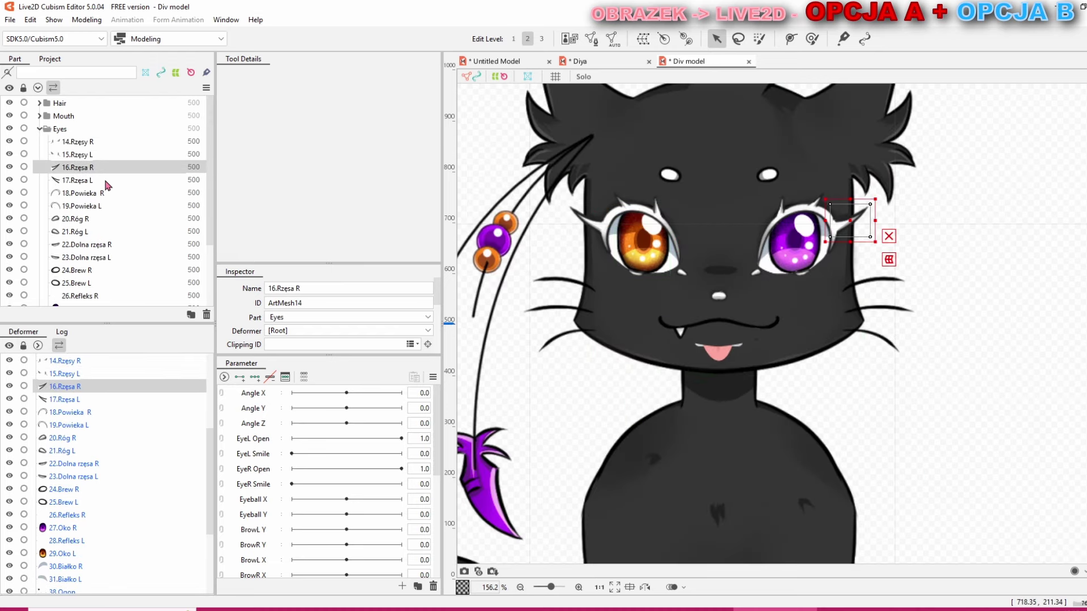
{"action": "left_click", "coordinate": [76, 193]}
{"action": "left_click", "coordinate": [75, 219]}
{"action": "left_click", "coordinate": [78, 244]}
{"action": "scroll", "coordinate": [79, 249], "scroll_direction": "down", "scroll_amount": 2}
{"action": "left_click", "coordinate": [89, 262]}
{"action": "scroll", "coordinate": [87, 258], "scroll_direction": "up", "scroll_amount": 2}
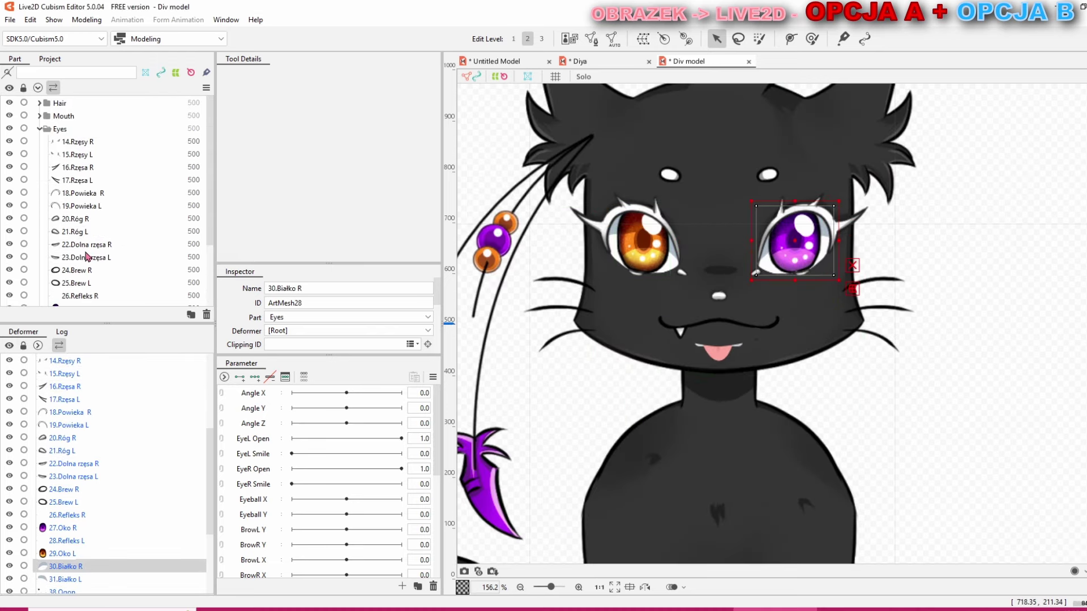
In the Eyes part, regroup the lash, eyelid, lower-lash and brow layers so the R layers sit above the L layers
{"action": "scroll", "coordinate": [86, 255], "scroll_direction": "down", "scroll_amount": 1}
{"action": "left_click", "coordinate": [85, 196]}
{"action": "scroll", "coordinate": [82, 170], "scroll_direction": "up", "scroll_amount": 1}
{"action": "left_click_drag", "start_coordinate": [83, 168], "coordinate": [83, 149]}
{"action": "left_click_drag", "start_coordinate": [79, 193], "coordinate": [90, 160]}
{"action": "left_click", "coordinate": [100, 222]}
{"action": "left_click", "coordinate": [99, 270], "text": "ctrl"}
{"action": "left_click_drag", "start_coordinate": [99, 269], "coordinate": [105, 174]}
Move the layers 26.Refleks R, 27.Oko R and 30.Białko R above 15.Rzęsy L in the Eyes part
{"action": "scroll", "coordinate": [109, 259], "scroll_direction": "down", "scroll_amount": 2}
{"action": "left_click", "coordinate": [97, 247]}
{"action": "left_click", "coordinate": [96, 260], "text": "ctrl"}
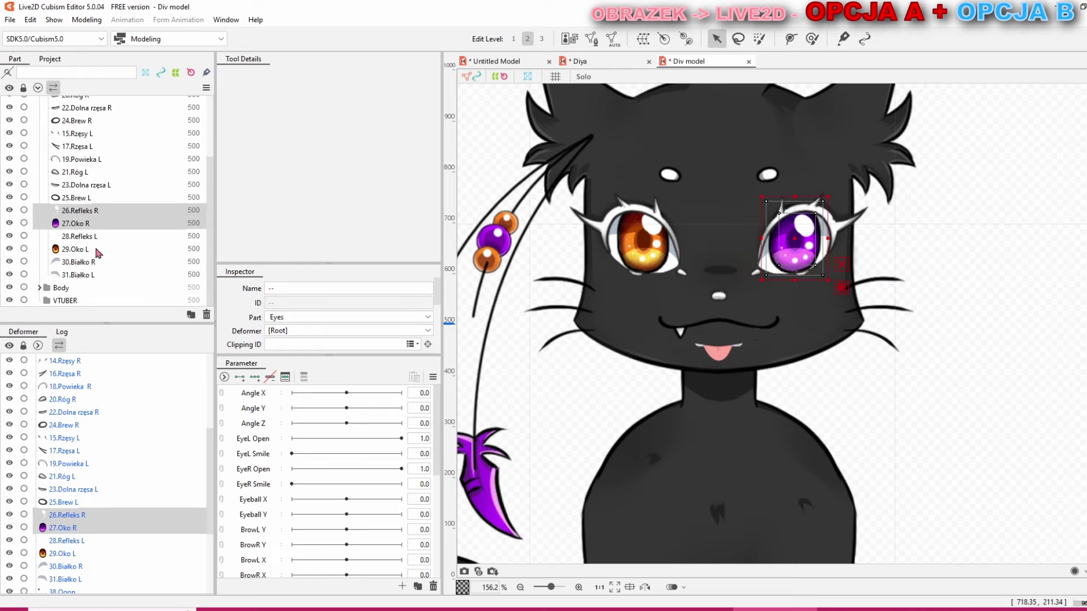
{"action": "left_click", "coordinate": [85, 264], "text": "ctrl"}
{"action": "scroll", "coordinate": [90, 271], "scroll_direction": "up", "scroll_amount": 1}
{"action": "left_click_drag", "start_coordinate": [93, 273], "coordinate": [107, 177]}
{"action": "scroll", "coordinate": [107, 237], "scroll_direction": "down", "scroll_amount": 2}
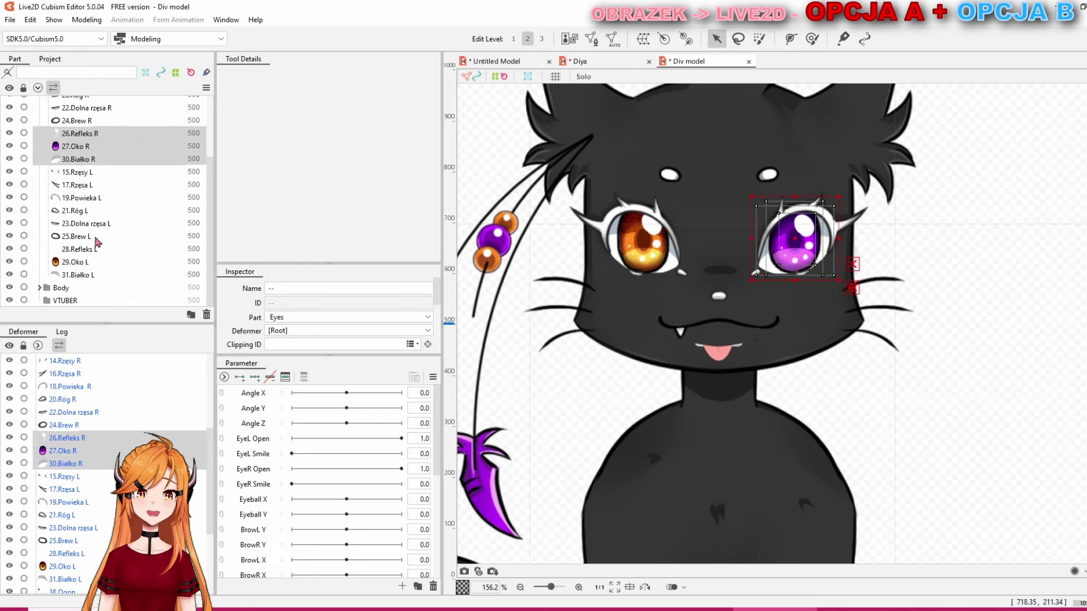
{"action": "scroll", "coordinate": [101, 255], "scroll_direction": "up", "scroll_amount": 3}
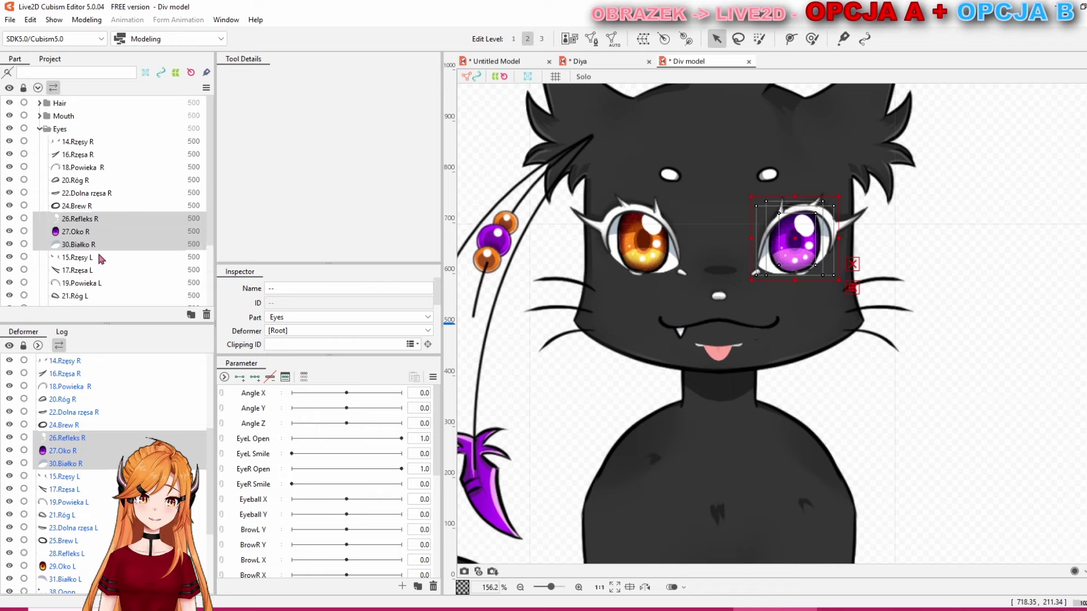
Try shifting the eye white 30.Białko R and the iris 27.Oko R sideways on the canvas, undoing the moves
{"action": "left_click", "coordinate": [78, 197]}
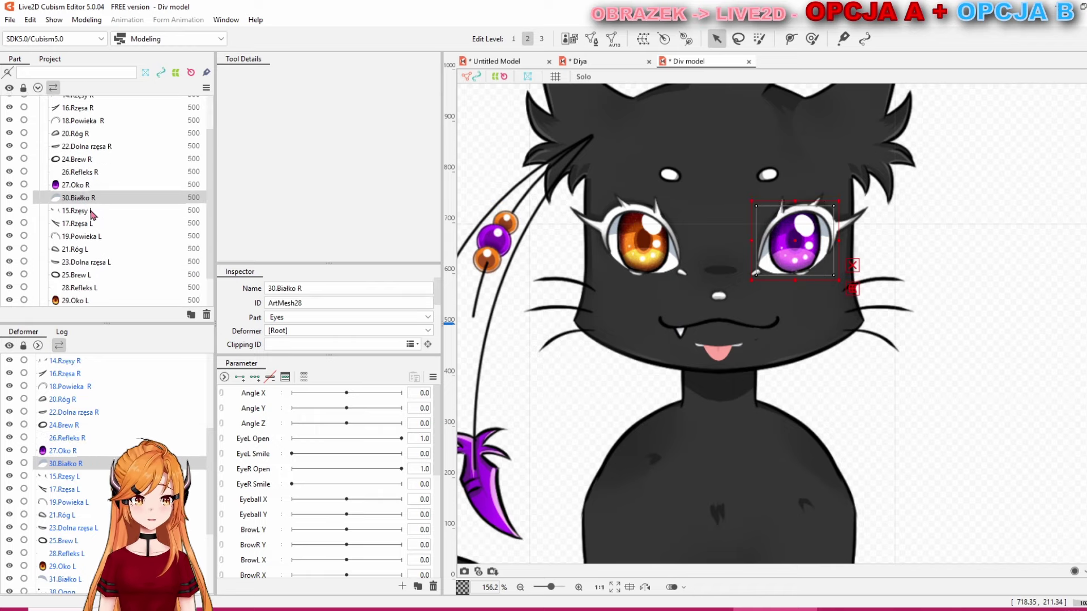
{"action": "left_click", "coordinate": [86, 186]}
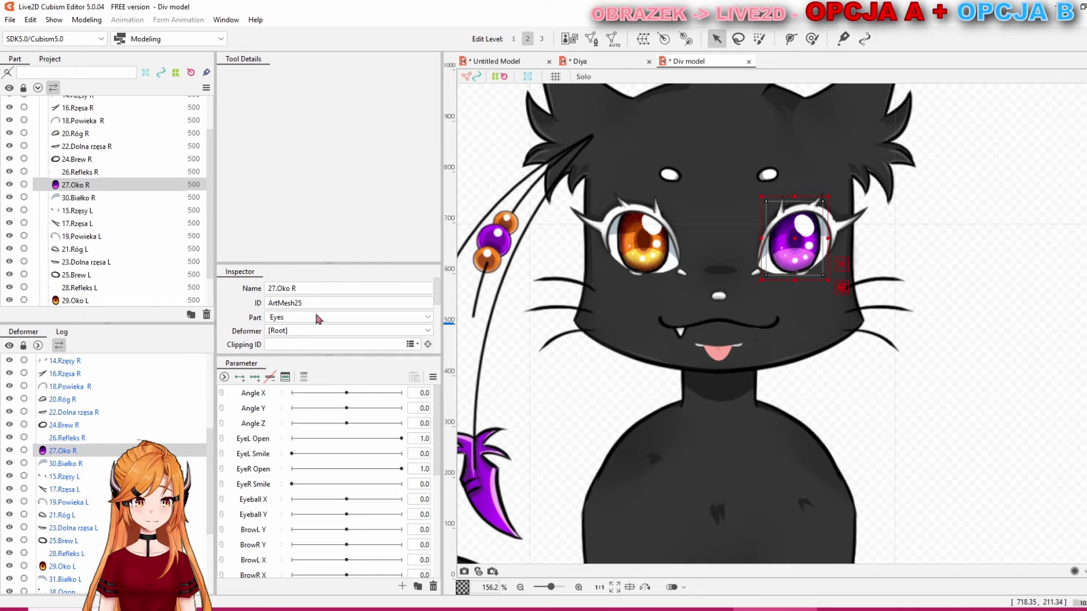
{"action": "left_click", "coordinate": [83, 198]}
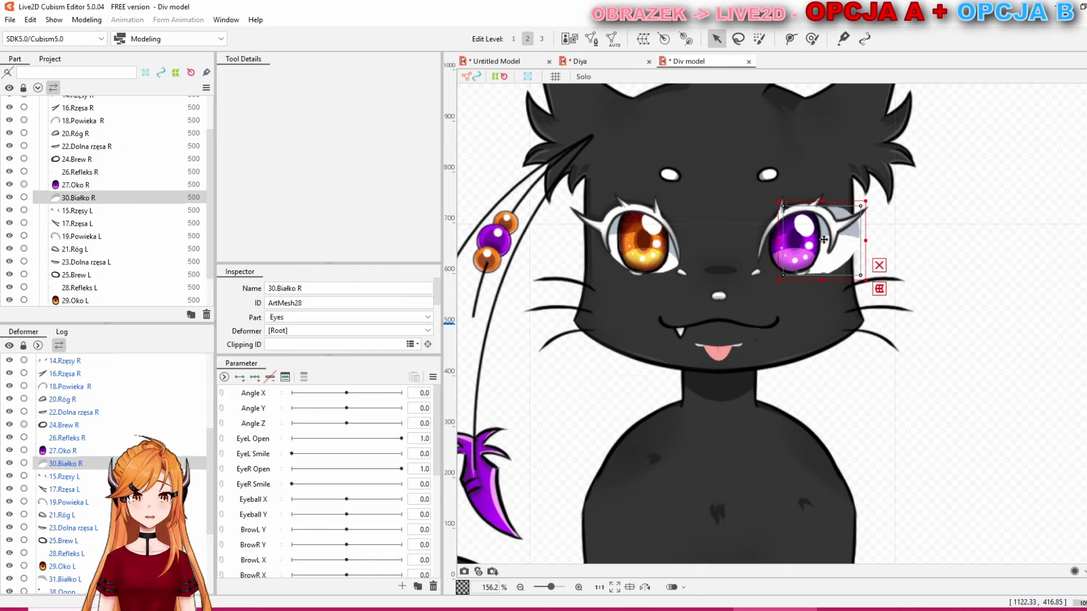
{"action": "left_click", "coordinate": [65, 189]}
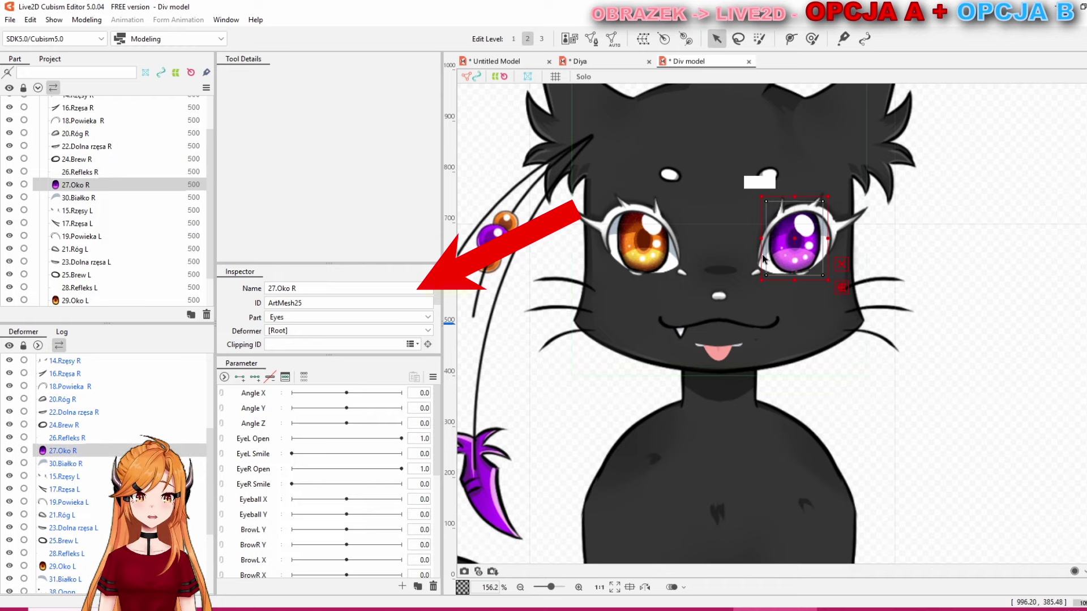
{"action": "left_click_drag", "start_coordinate": [800, 243], "coordinate": [826, 237]}
{"action": "key", "text": "ctrl+z"}
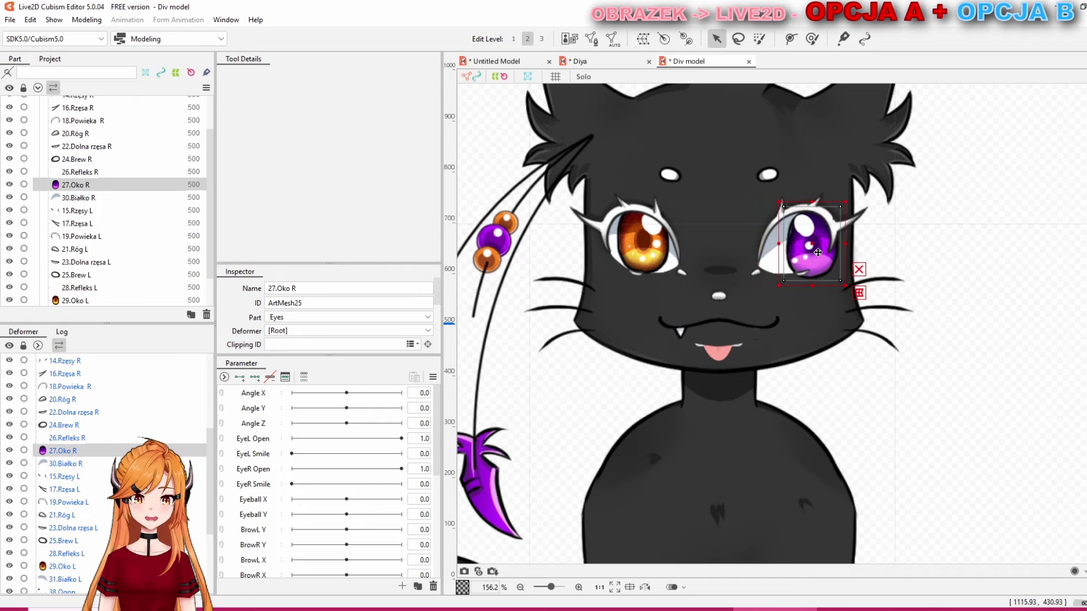
{"action": "key", "text": "ctrl+z"}
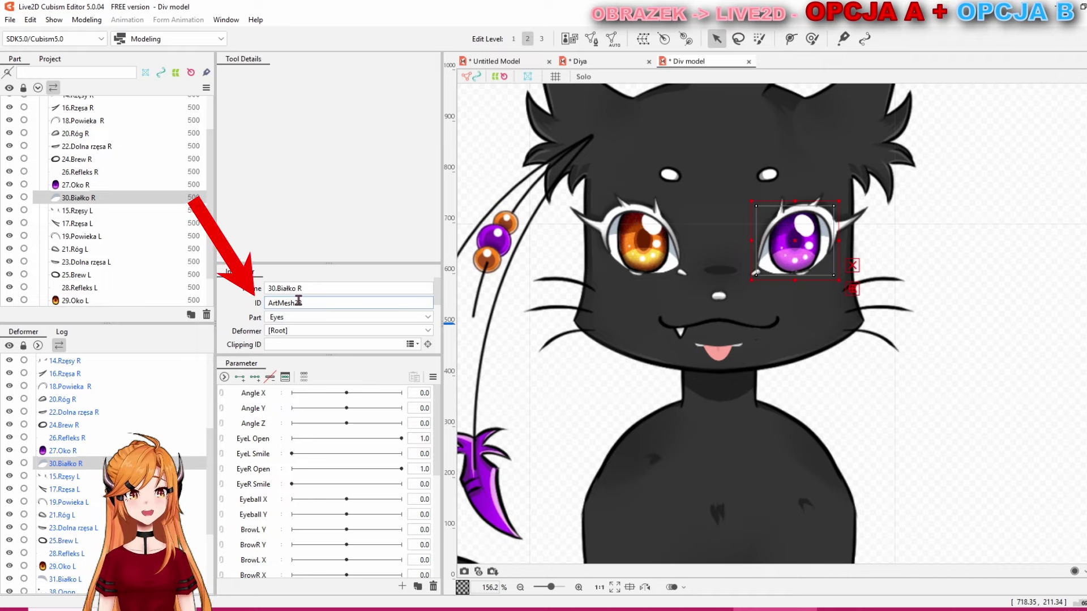
Copy the ID ArtMesh28 of the eye white 30.Białko R
{"action": "left_click_drag", "start_coordinate": [319, 303], "coordinate": [242, 305]}
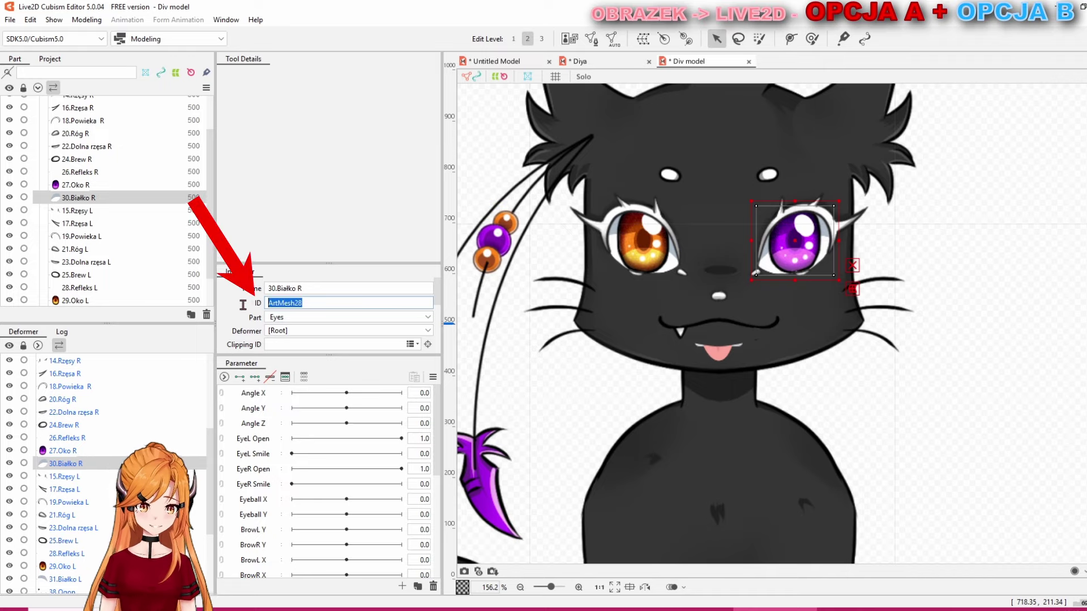
{"action": "right_click", "coordinate": [288, 303]}
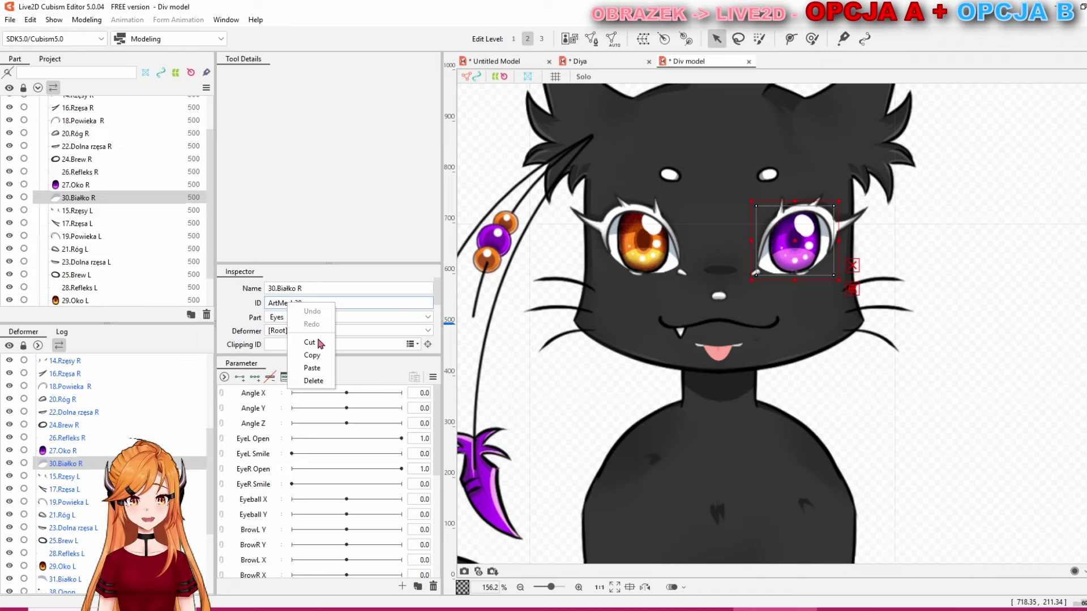
{"action": "left_click", "coordinate": [322, 356]}
Set the Clipping ID of the iris 27.Oko R to ArtMesh28 and test the mask by moving the iris
{"action": "left_click", "coordinate": [81, 186]}
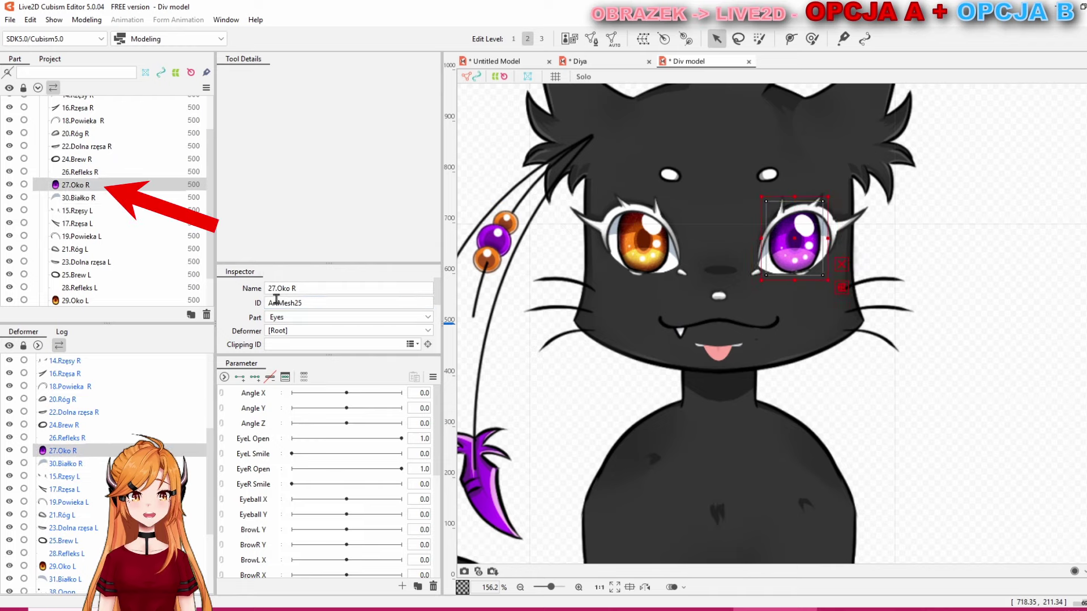
{"action": "scroll", "coordinate": [287, 337], "scroll_direction": "down", "scroll_amount": 1}
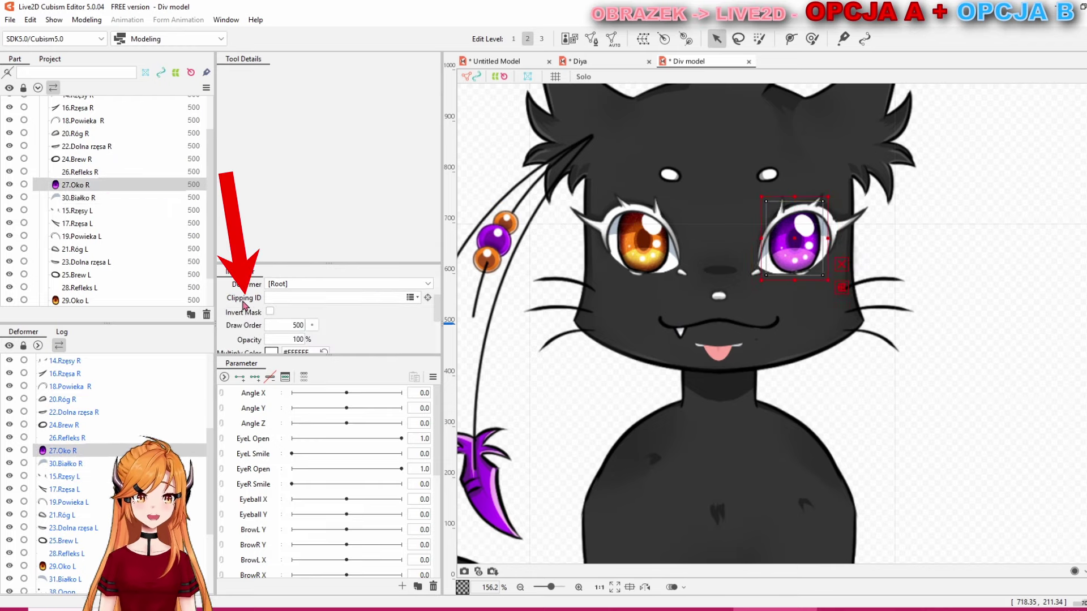
{"action": "scroll", "coordinate": [263, 313], "scroll_direction": "up", "scroll_amount": 1}
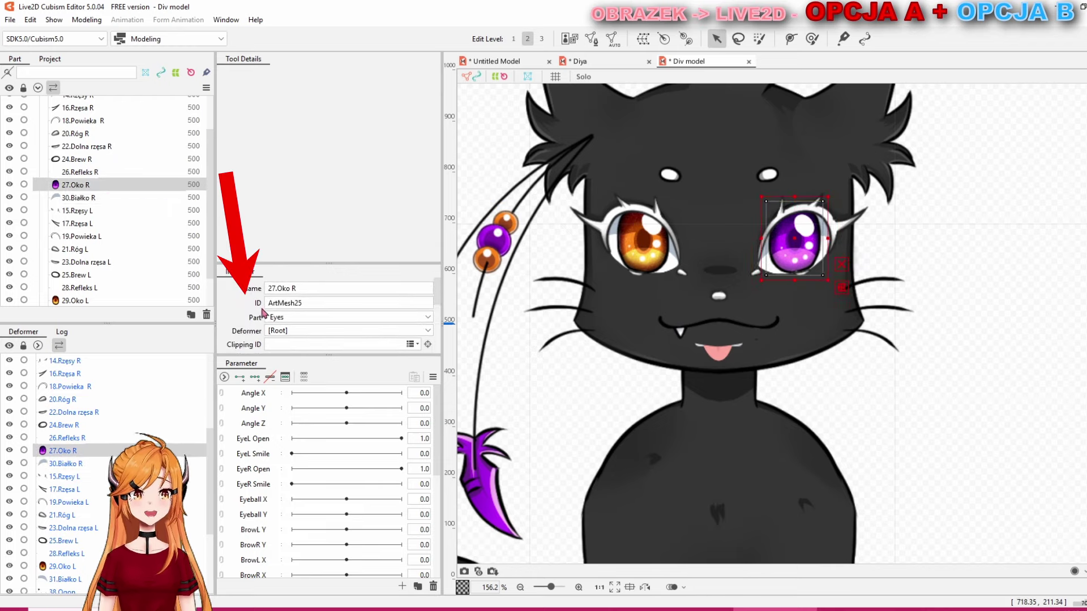
{"action": "right_click", "coordinate": [271, 346]}
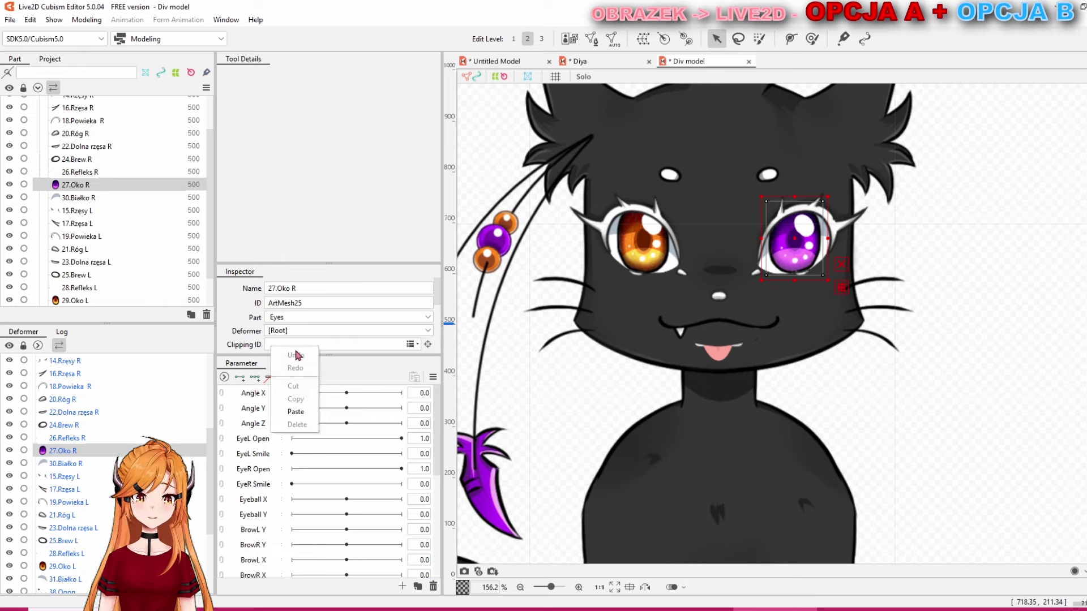
{"action": "left_click", "coordinate": [296, 416]}
{"action": "left_click", "coordinate": [312, 350]}
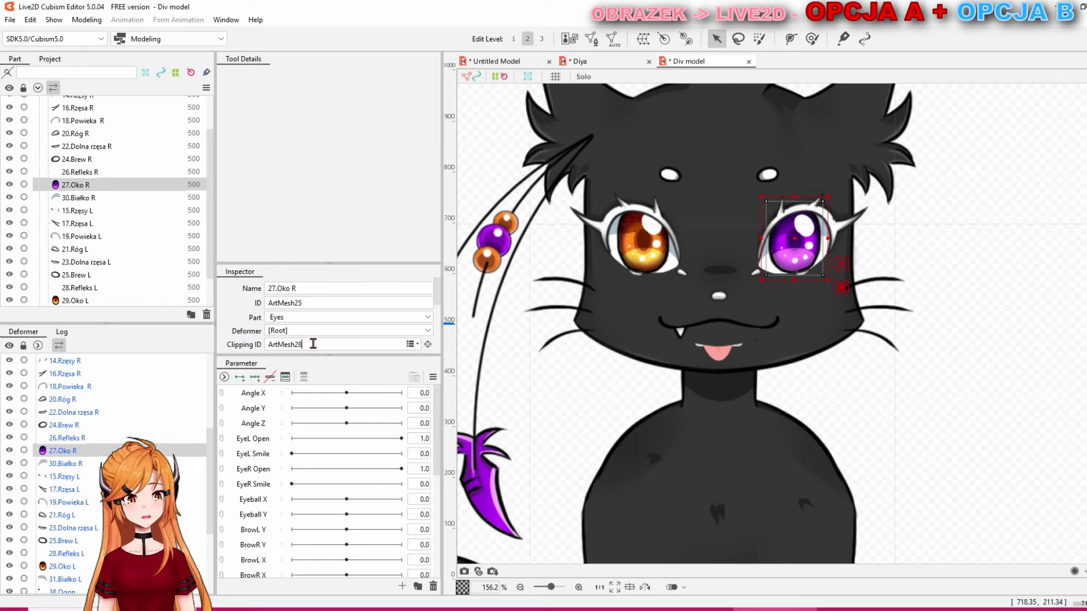
{"action": "left_click", "coordinate": [73, 187]}
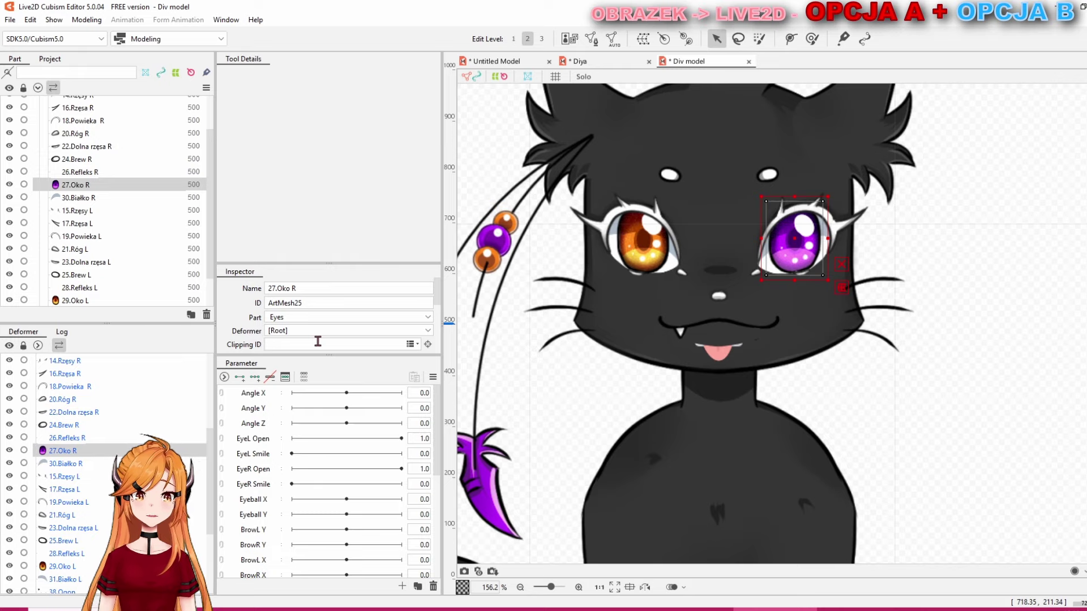
{"action": "left_click", "coordinate": [319, 300]}
{"action": "left_click", "coordinate": [308, 289]}
{"action": "left_click", "coordinate": [313, 303]}
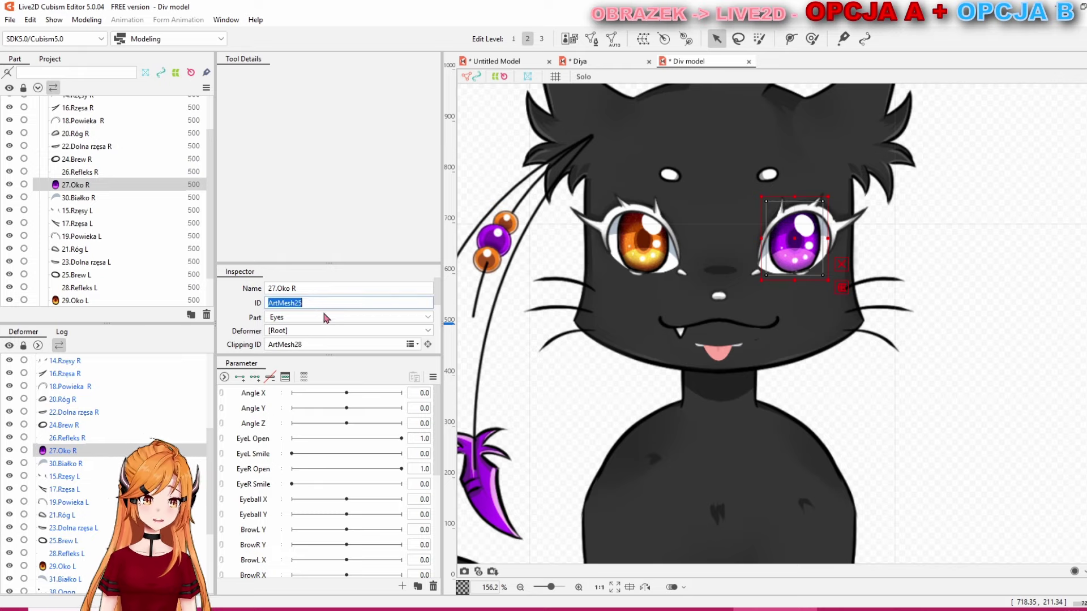
{"action": "left_click", "coordinate": [77, 186]}
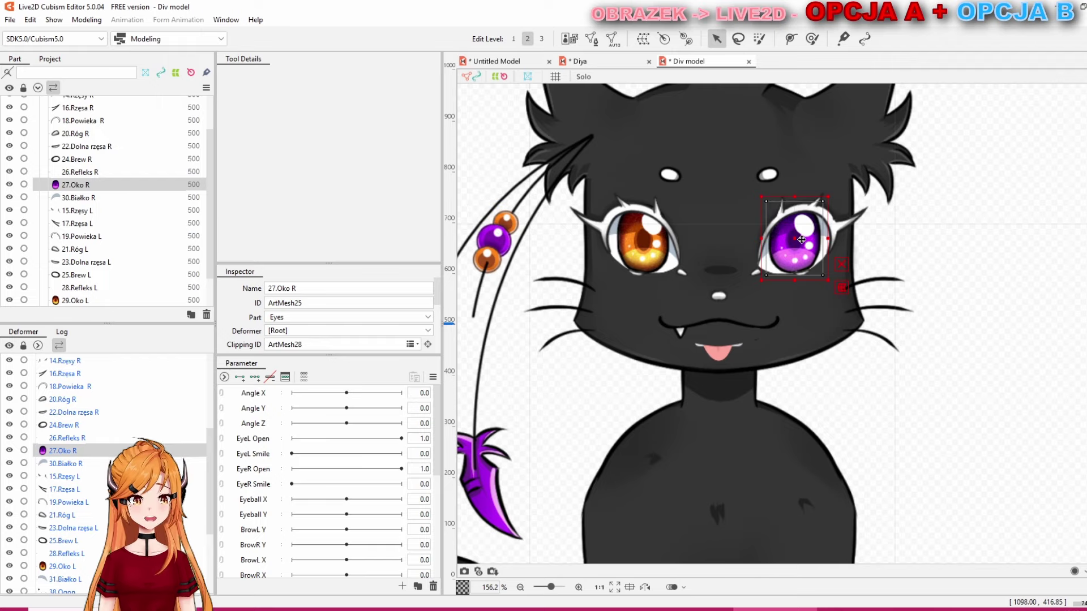
{"action": "mouse_move", "coordinate": [800, 243]}
{"action": "left_mouse_down"}
{"action": "mouse_move", "coordinate": [786, 232]}
{"action": "mouse_move", "coordinate": [800, 243]}
{"action": "left_mouse_up"}
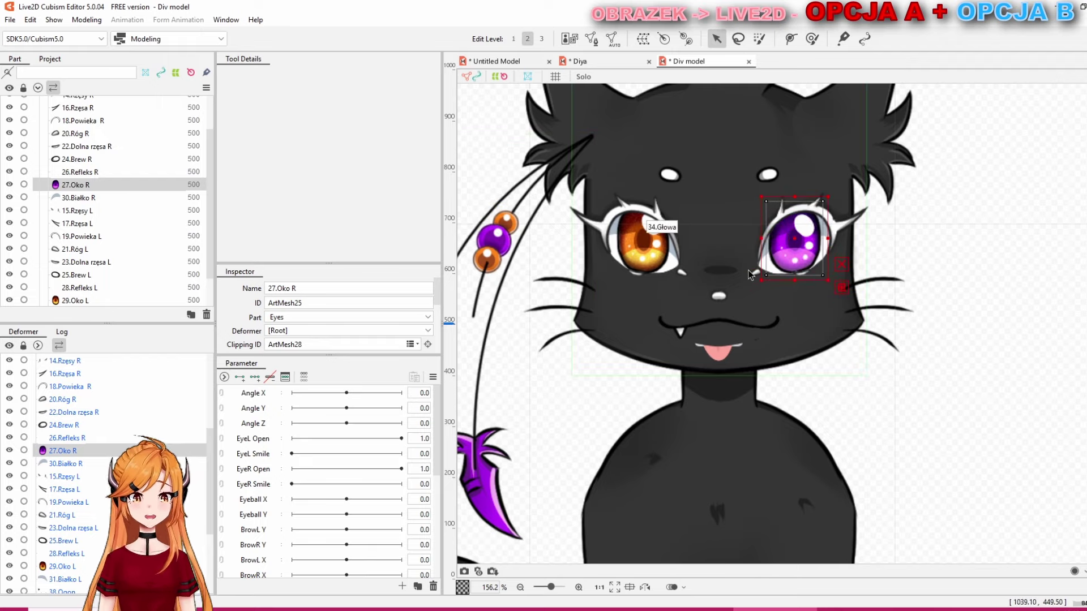
Set the Clipping ID of the reflection layer 26.Refleks R to ArtMesh28
{"action": "left_click", "coordinate": [94, 173]}
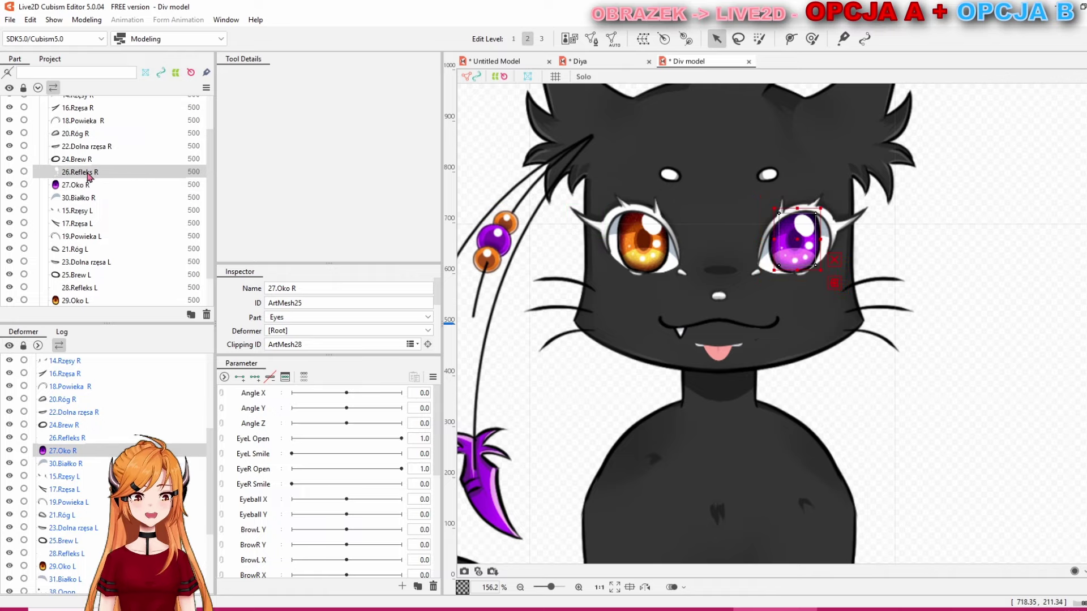
{"action": "left_click_drag", "start_coordinate": [50, 184], "coordinate": [285, 344]}
{"action": "double_click", "coordinate": [311, 303]}
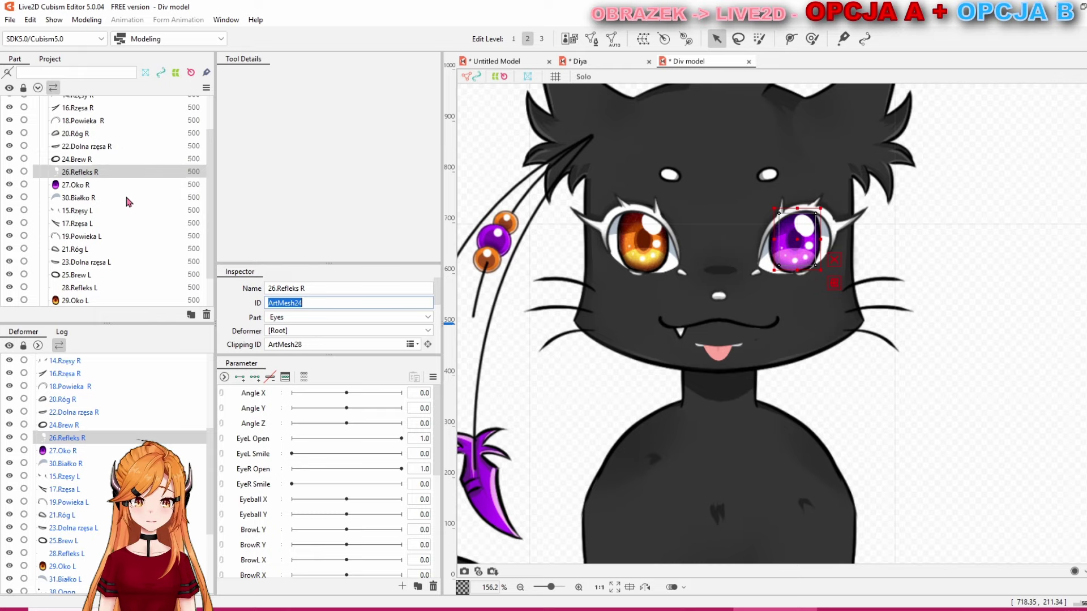
Clip 29.Oko L and 28.Refleks L to the eye white 31.Białko L by setting their Clipping ID to ArtMesh29
{"action": "scroll", "coordinate": [80, 281], "scroll_direction": "down", "scroll_amount": 1}
{"action": "left_click", "coordinate": [79, 274]}
{"action": "double_click", "coordinate": [312, 303]}
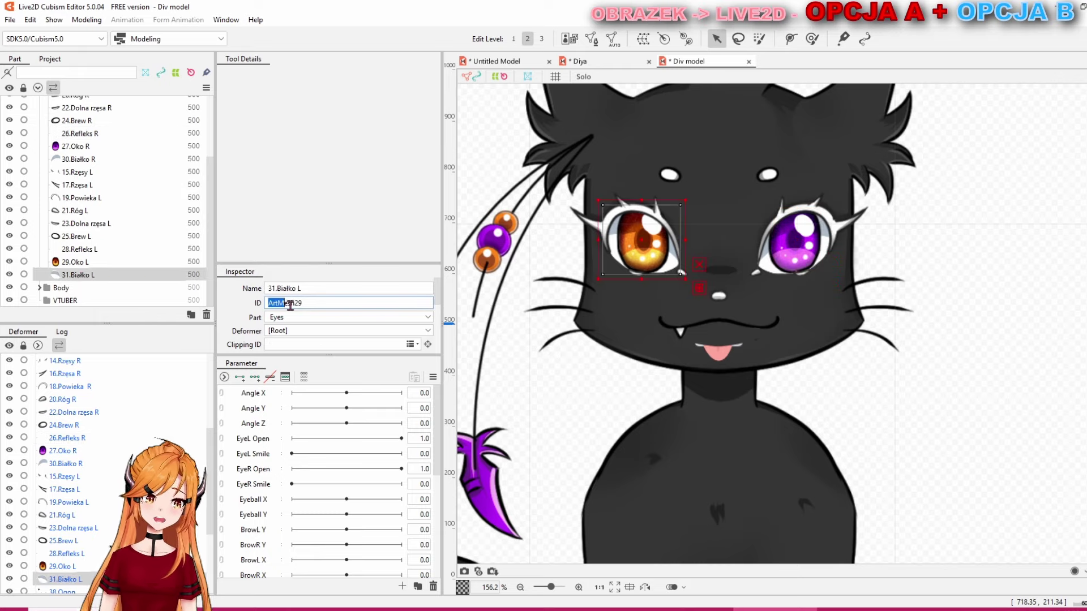
{"action": "left_click", "coordinate": [79, 262]}
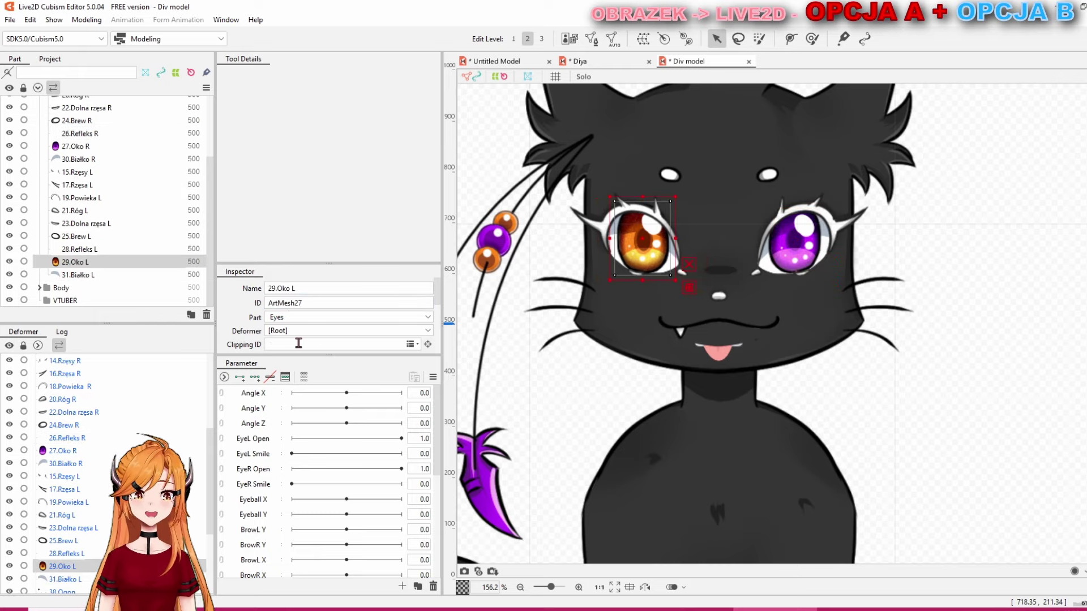
{"action": "double_click", "coordinate": [310, 303]}
{"action": "left_click", "coordinate": [80, 249]}
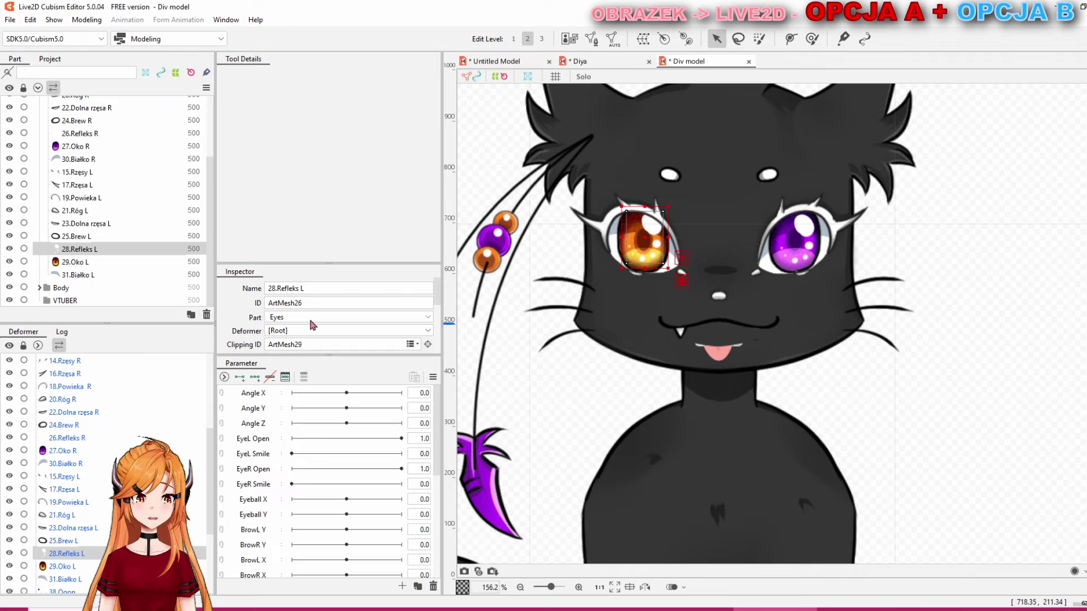
{"action": "double_click", "coordinate": [310, 303]}
{"action": "left_click", "coordinate": [91, 263]}
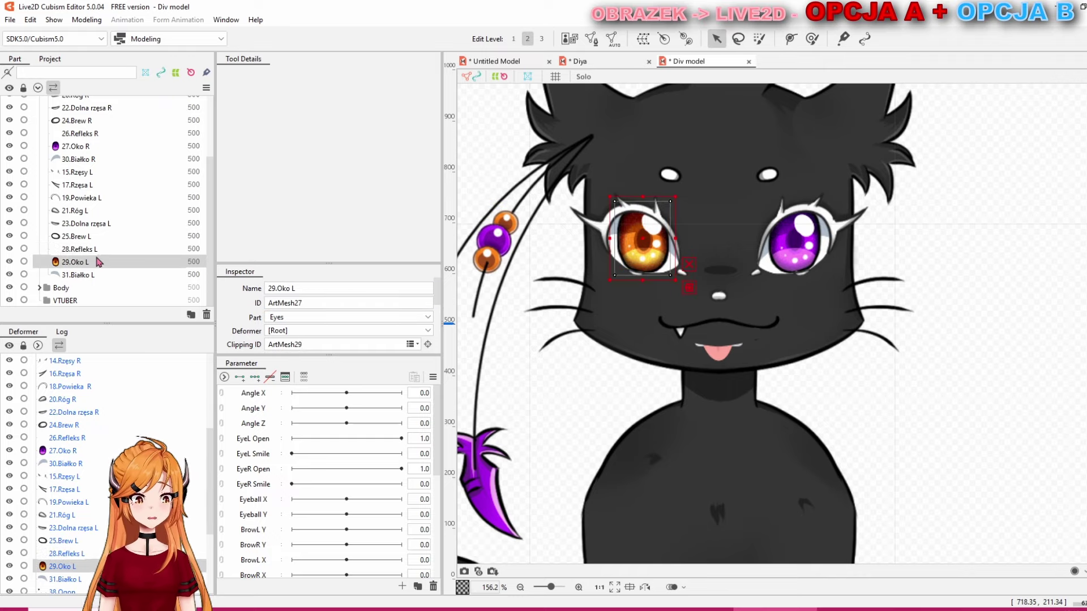
Collapse the Eyes part, expand the Mouth part and examine its lip, fang, teeth and tongue layers
{"action": "scroll", "coordinate": [99, 261], "scroll_direction": "up", "scroll_amount": 2}
{"action": "scroll", "coordinate": [69, 204], "scroll_direction": "up", "scroll_amount": 2}
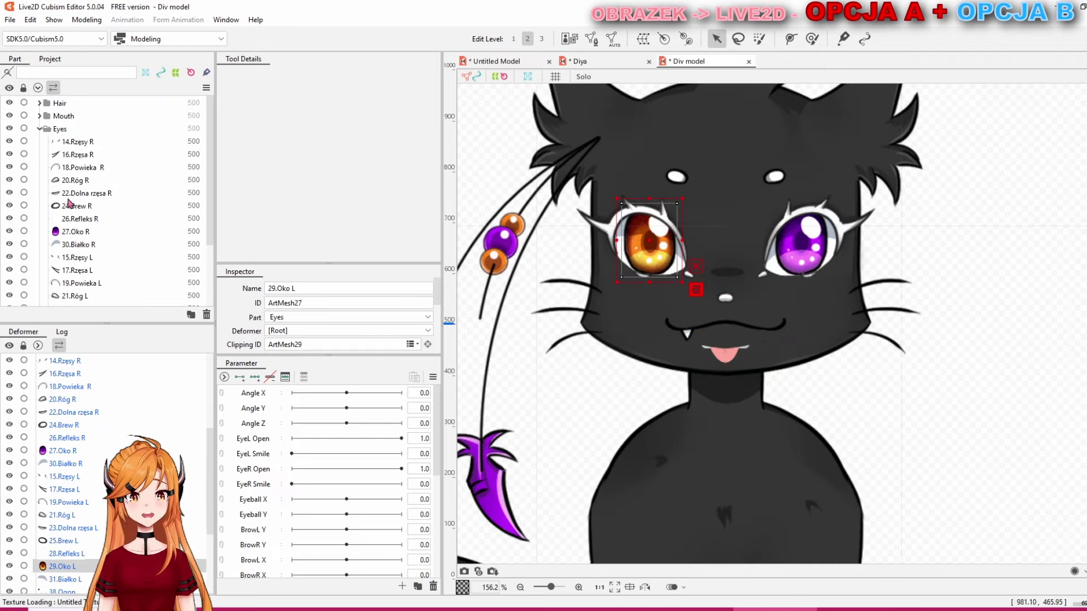
{"action": "left_click", "coordinate": [40, 129]}
{"action": "left_click", "coordinate": [40, 116]}
{"action": "left_click", "coordinate": [73, 128]}
{"action": "left_click", "coordinate": [71, 141]}
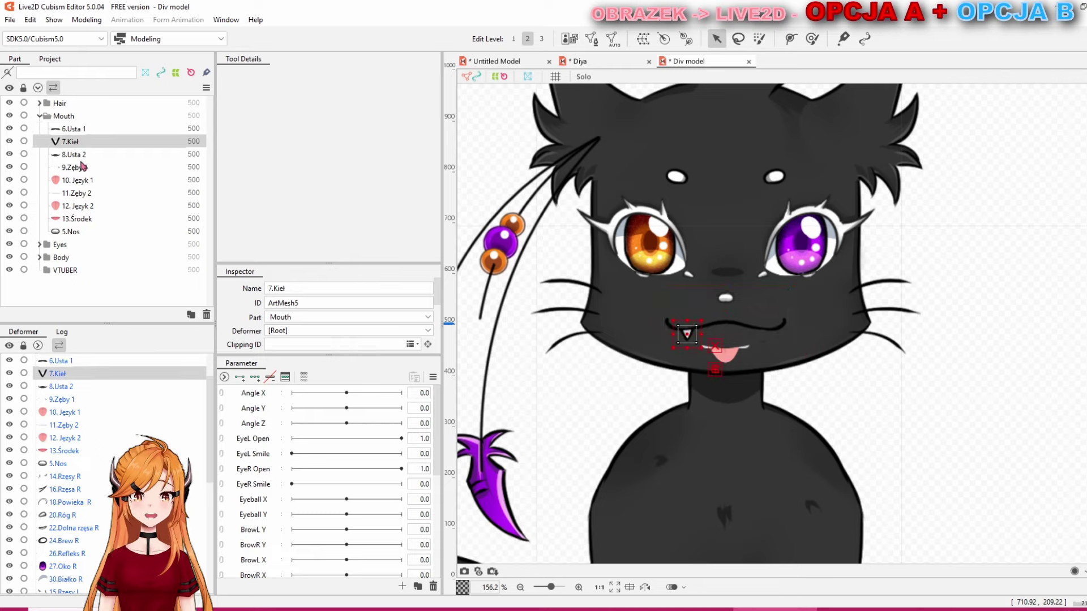
{"action": "left_click", "coordinate": [82, 167]}
{"action": "left_click", "coordinate": [82, 181]}
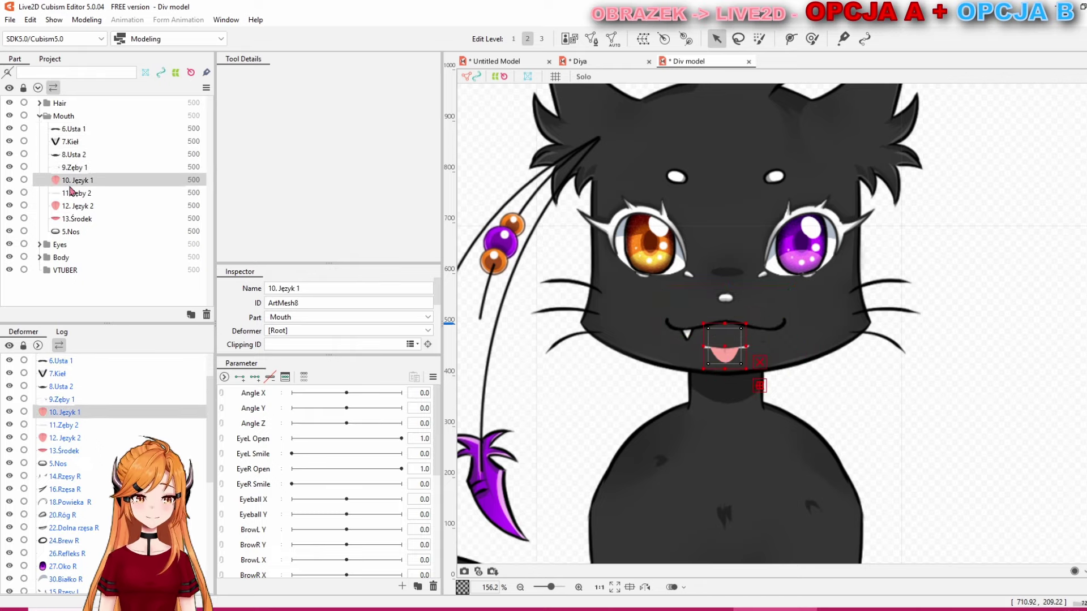
{"action": "left_click", "coordinate": [74, 129]}
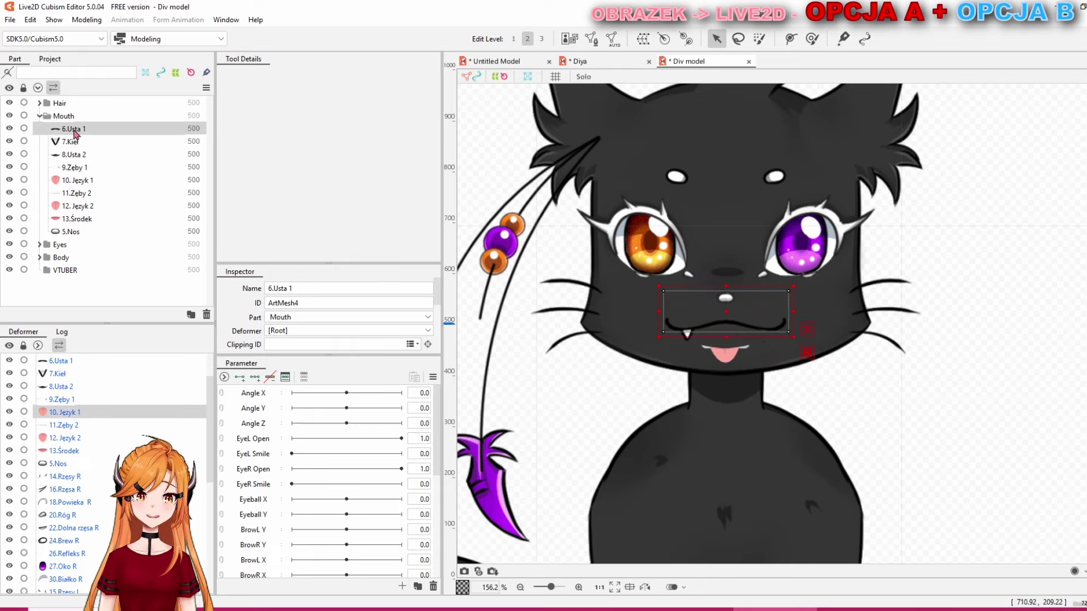
Try moving the lip layer 8.Usta 2 down and the lip layer 6.Usta 1 up, undoing both moves
{"action": "left_click", "coordinate": [75, 157]}
{"action": "left_click_drag", "start_coordinate": [727, 320], "coordinate": [727, 347]}
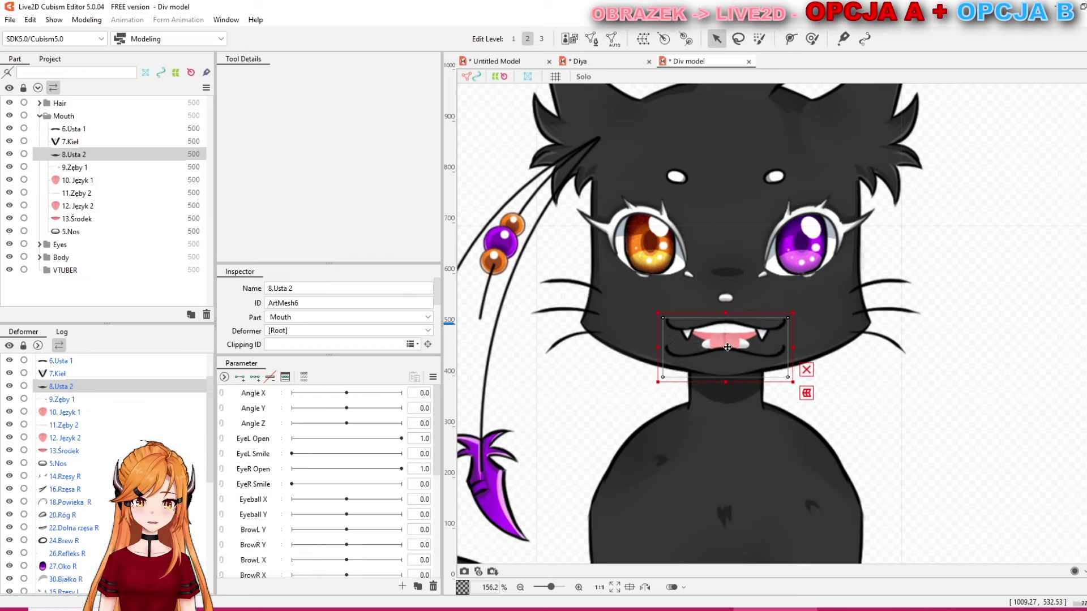
{"action": "key", "text": "ctrl+z"}
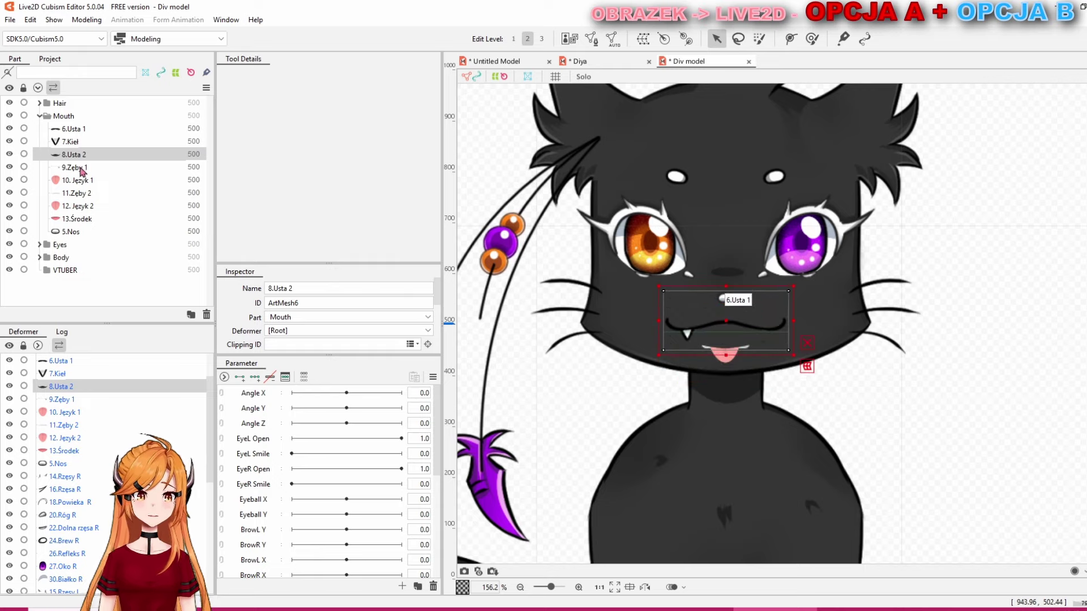
{"action": "left_click", "coordinate": [67, 129]}
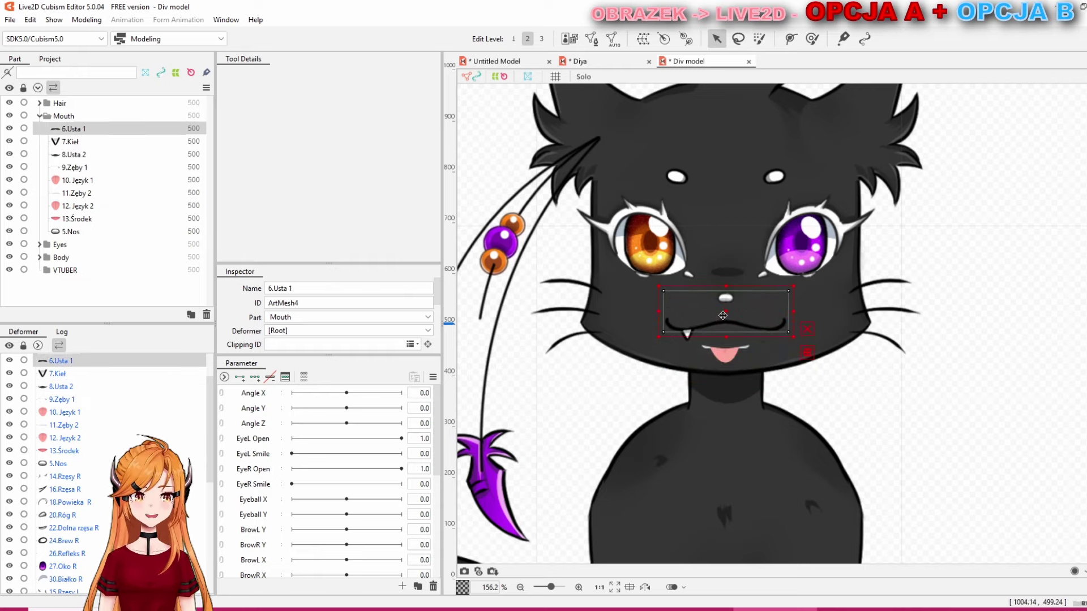
{"action": "left_click_drag", "start_coordinate": [723, 316], "coordinate": [723, 285]}
{"action": "key", "text": "ctrl+z"}
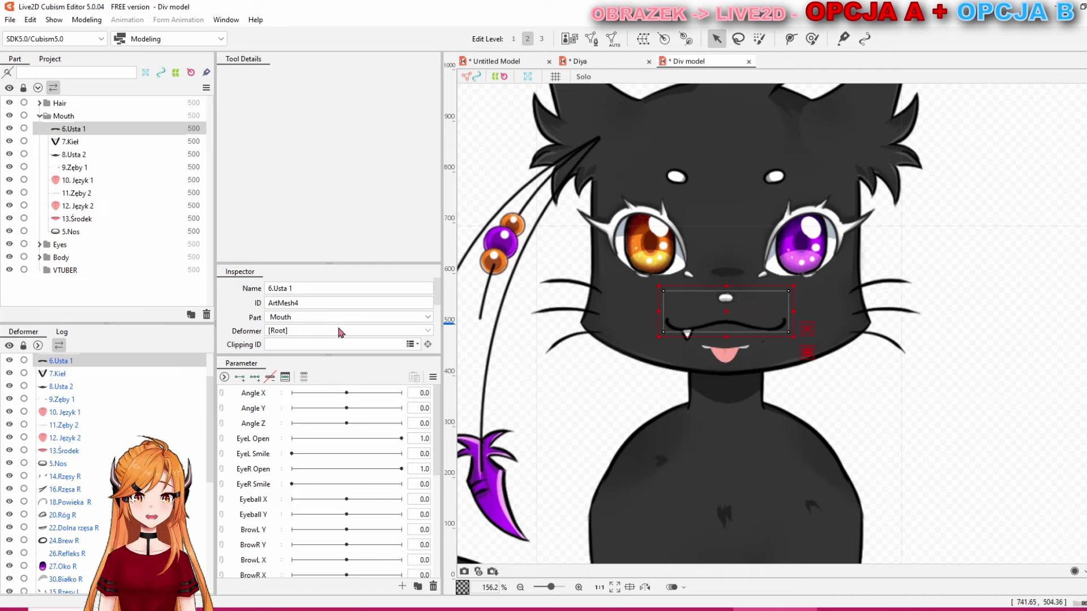
Move the nose layer 5.Nos above 6.Usta 1 in the Mouth part
{"action": "left_click", "coordinate": [68, 232]}
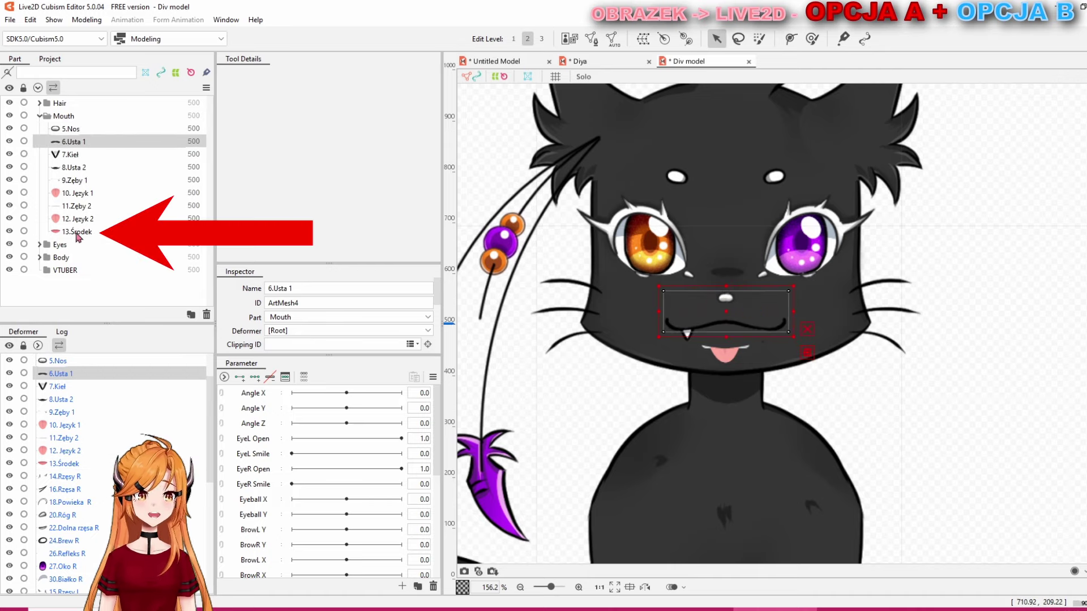
Clip the teeth layer 11.Zęby 2 to the mouth interior 13.Środek by setting its Clipping ID to ArtMesh11
{"action": "left_click", "coordinate": [77, 232]}
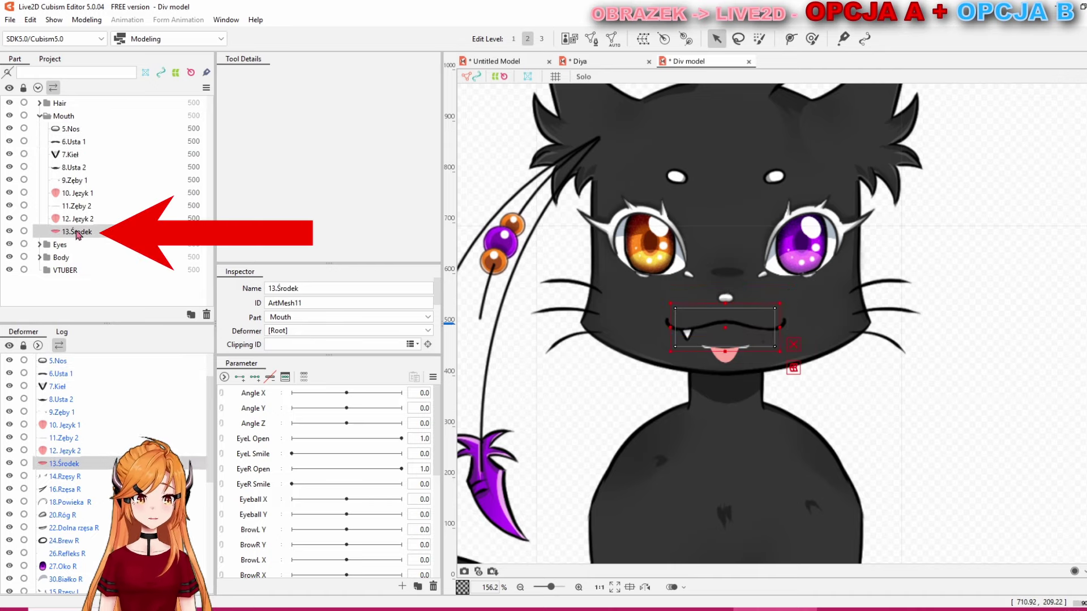
{"action": "left_click_drag", "start_coordinate": [268, 303], "coordinate": [315, 304]}
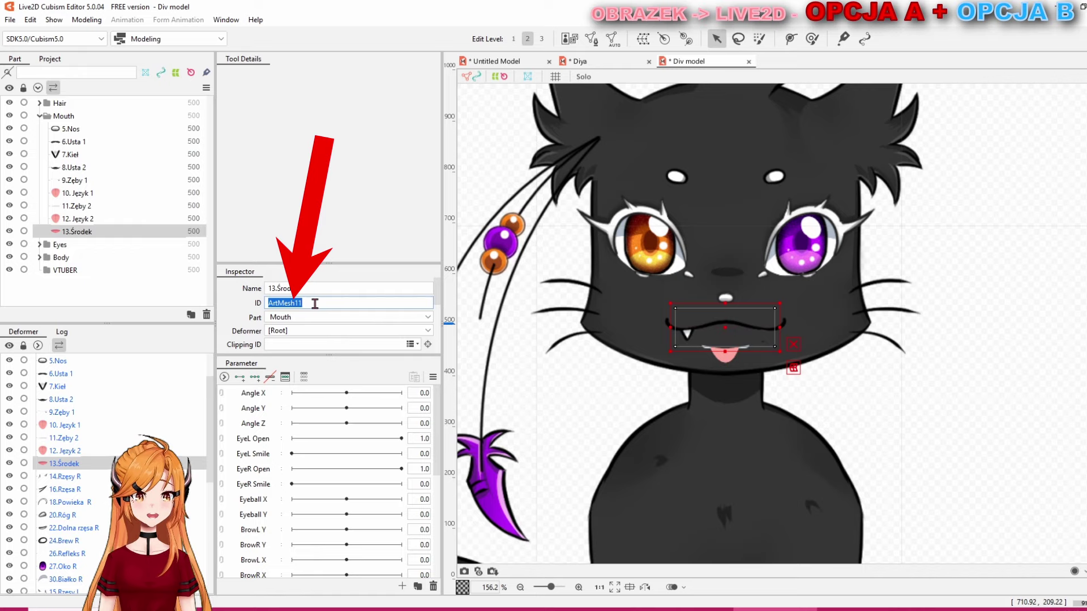
{"action": "left_click", "coordinate": [86, 221]}
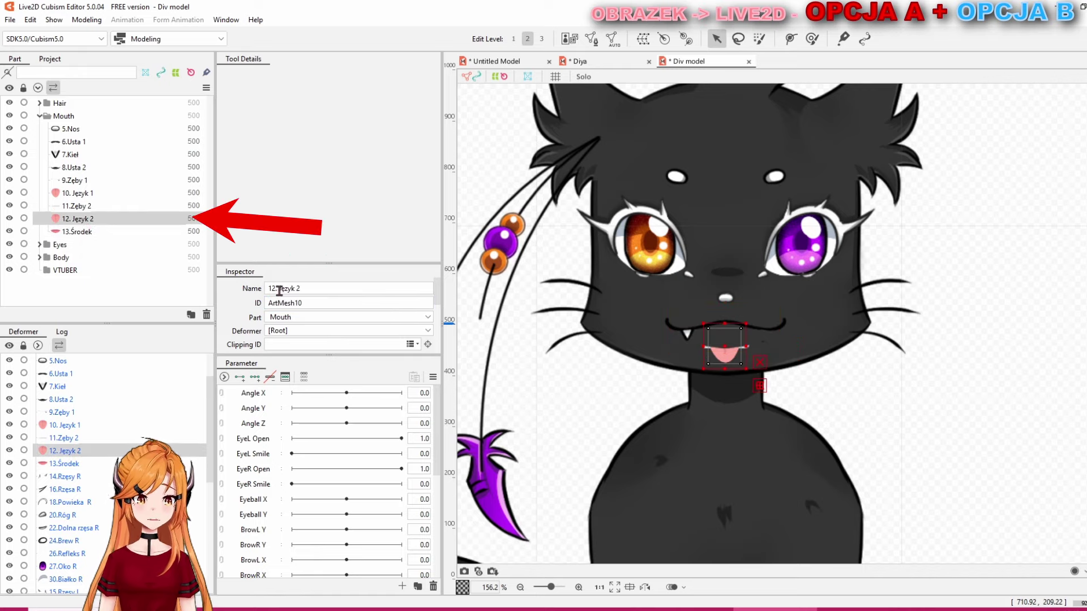
{"action": "left_click", "coordinate": [81, 207]}
{"action": "double_click", "coordinate": [304, 303]}
{"action": "key", "text": "ctrl+c"}
{"action": "left_click", "coordinate": [276, 302]}
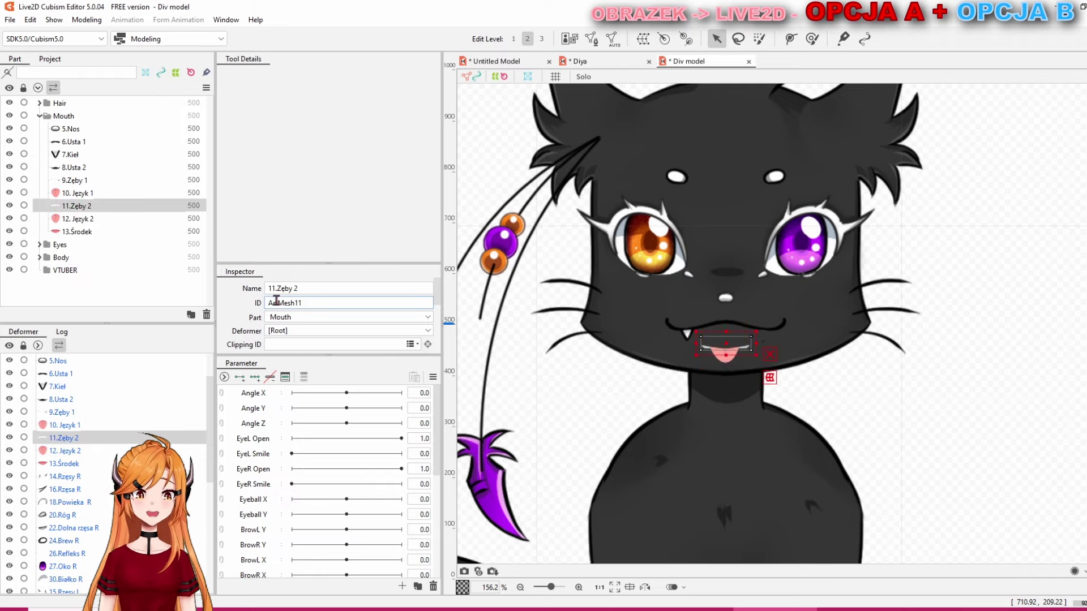
{"action": "left_click", "coordinate": [79, 210]}
{"action": "left_click", "coordinate": [287, 347]}
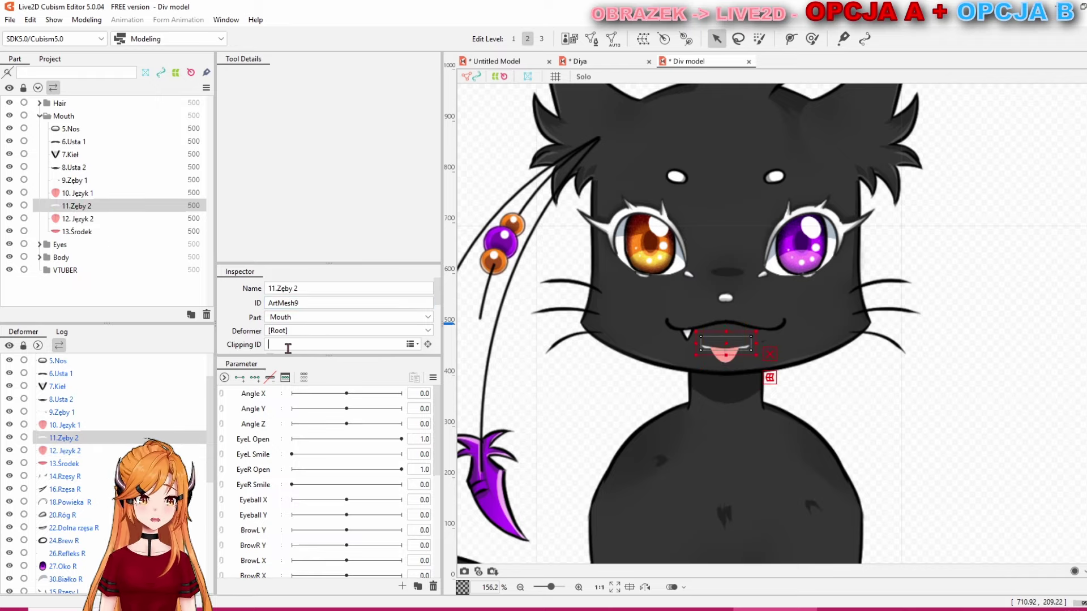
{"action": "key", "text": "ctrl+v"}
{"action": "left_click", "coordinate": [307, 289]}
Set the Clipping ID of the tongue layer 10. Język 1 to ArtMesh11
{"action": "left_click", "coordinate": [79, 195]}
{"action": "left_click", "coordinate": [294, 344]}
{"action": "key", "text": "ctrl+v"}
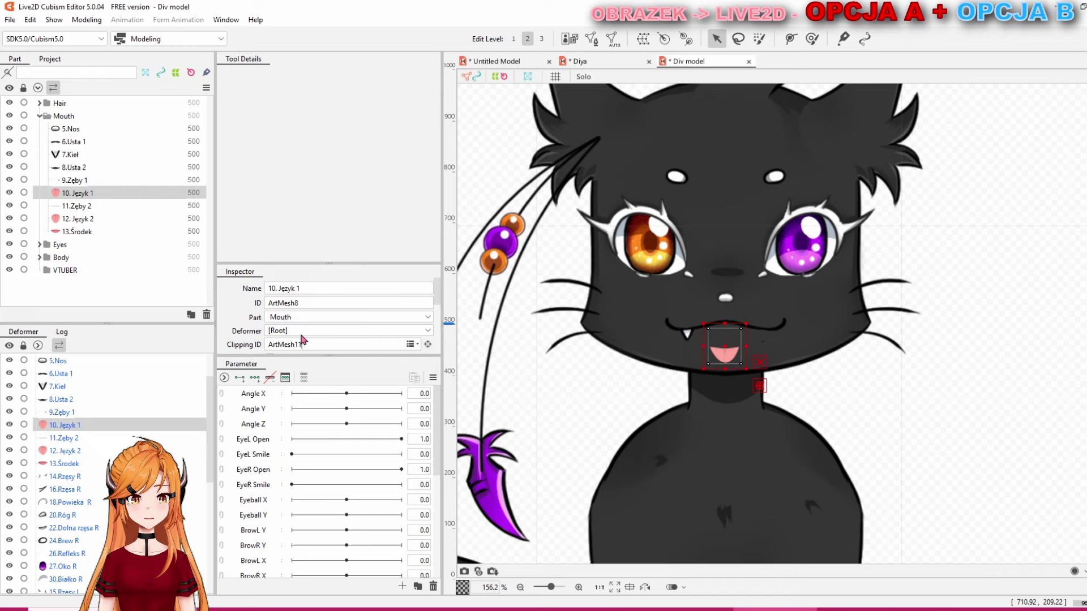
{"action": "left_click", "coordinate": [306, 291]}
{"action": "left_click", "coordinate": [308, 302]}
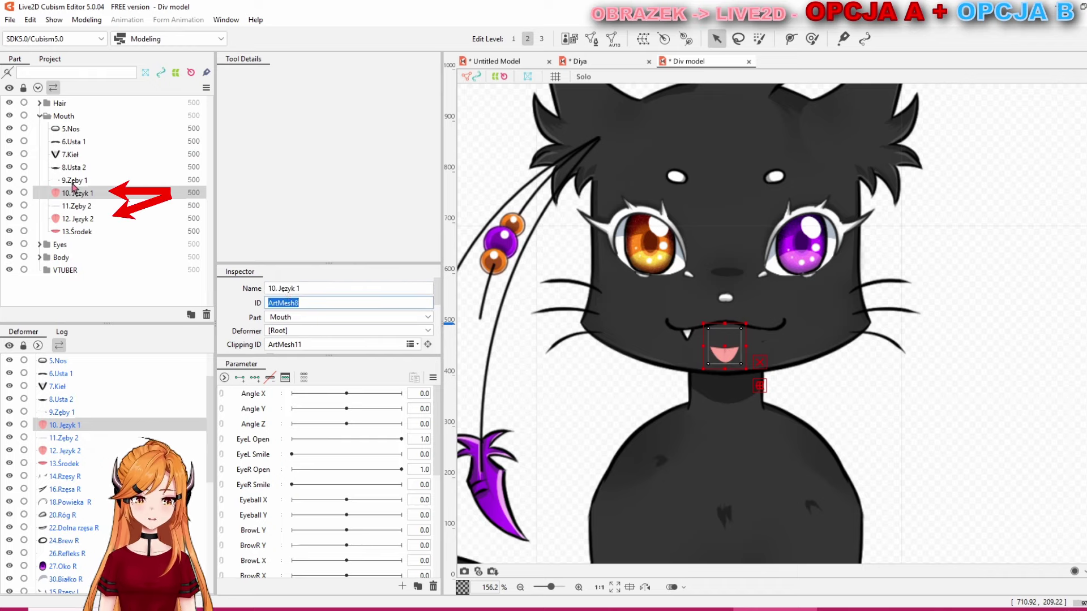
Clip the teeth layer 9.Zęby 1 to the mouth interior by setting its Clipping ID to ArtMesh11
{"action": "left_click", "coordinate": [74, 181]}
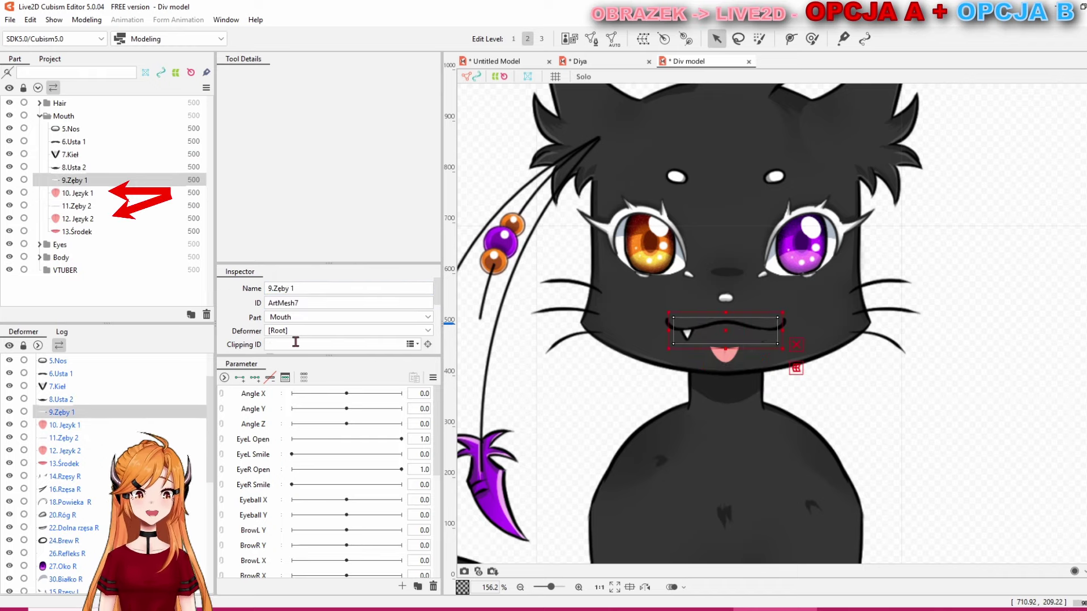
{"action": "key", "text": "ctrl+v"}
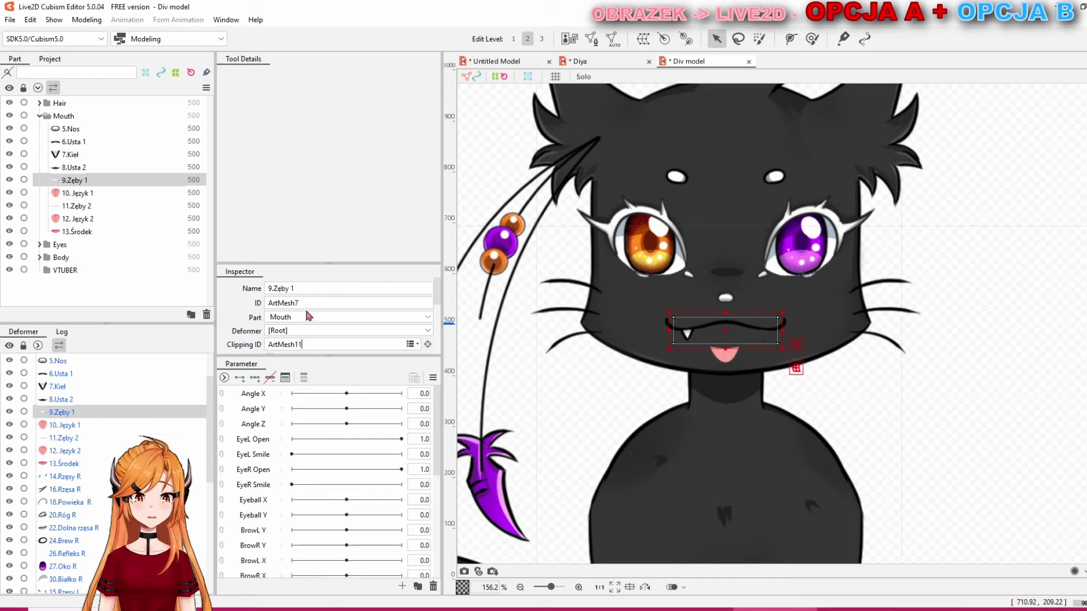
{"action": "left_click", "coordinate": [305, 302]}
{"action": "left_click", "coordinate": [303, 289]}
{"action": "left_click", "coordinate": [305, 303]}
Set the opacity of the tongue layer 12. Język 2 to 0 %
{"action": "left_click", "coordinate": [79, 193]}
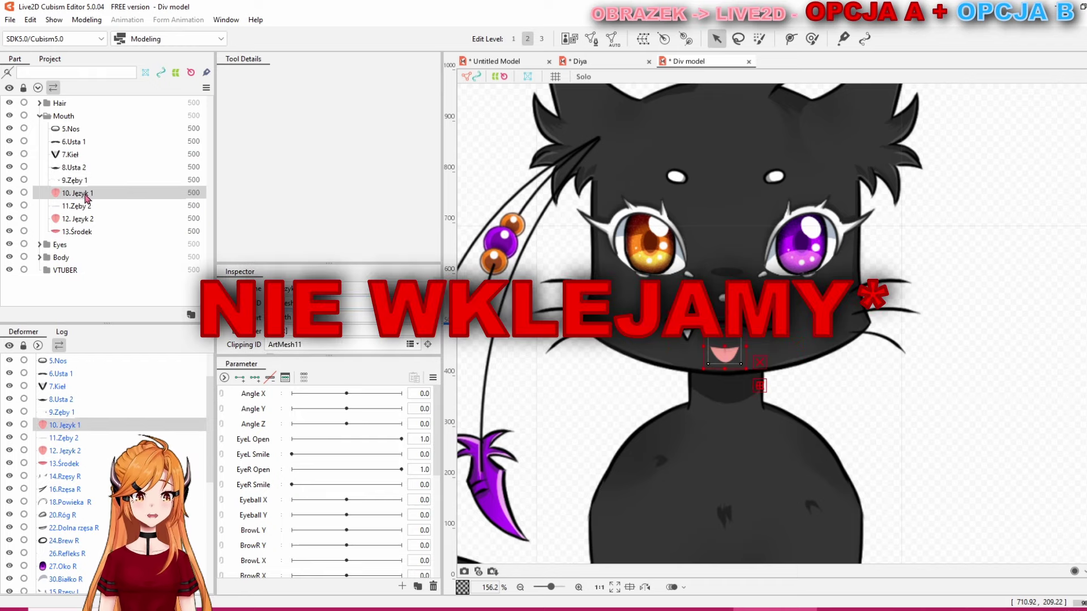
{"action": "left_click", "coordinate": [78, 219]}
{"action": "scroll", "coordinate": [298, 338], "scroll_direction": "down", "scroll_amount": 2}
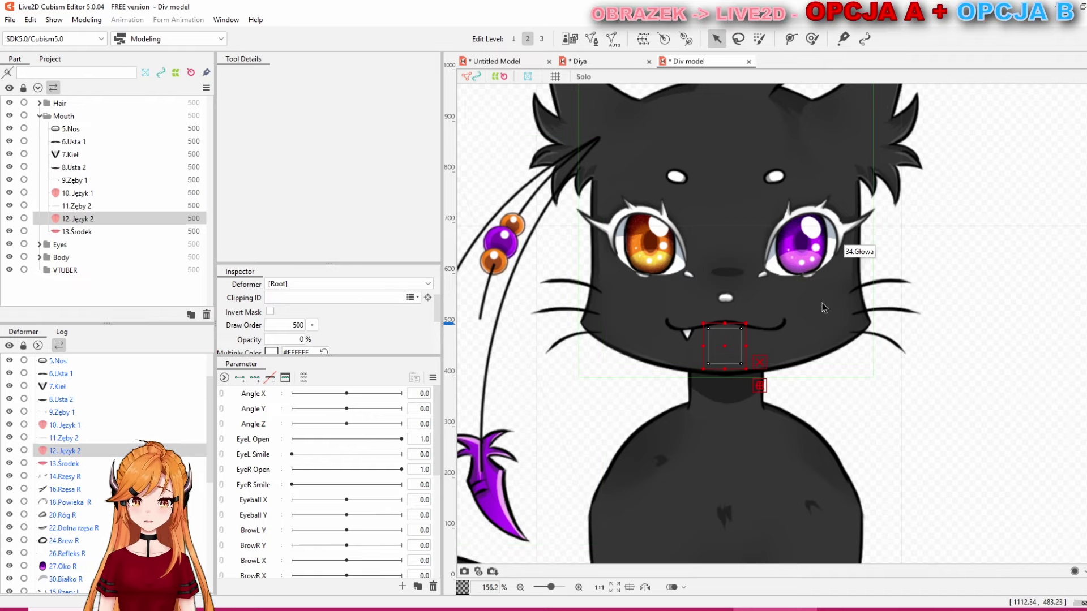
Try moving the mouth line slightly upward on the canvas and undo the move
{"action": "scroll", "coordinate": [899, 319], "scroll_direction": "down", "scroll_amount": 2}
{"action": "scroll", "coordinate": [912, 300], "scroll_direction": "up", "scroll_amount": 2}
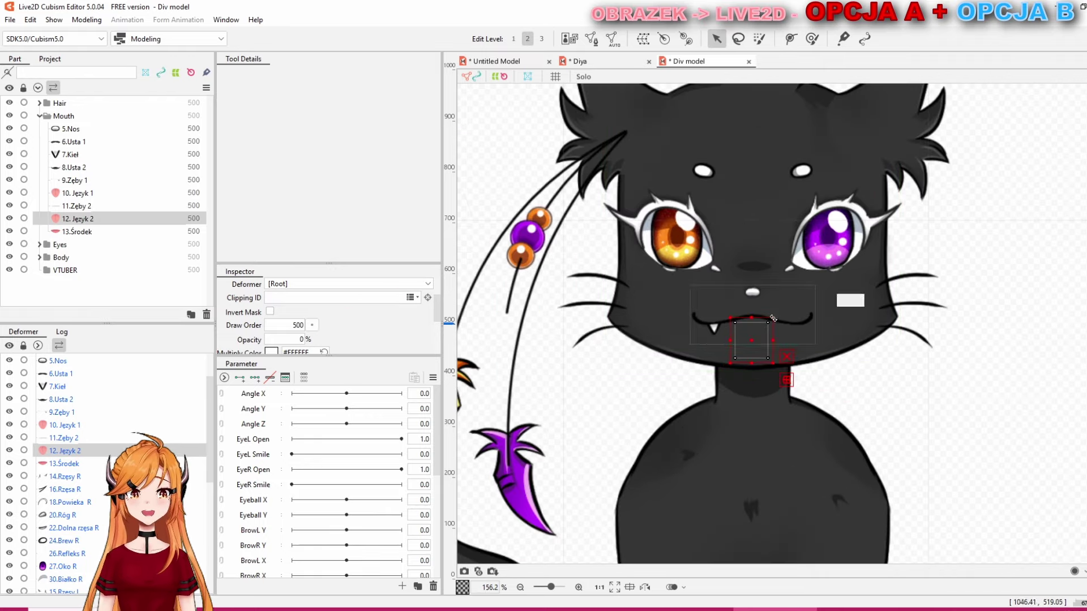
{"action": "left_click", "coordinate": [767, 312]}
{"action": "left_click_drag", "start_coordinate": [760, 307], "coordinate": [751, 285]}
{"action": "key", "text": "ctrl+z"}
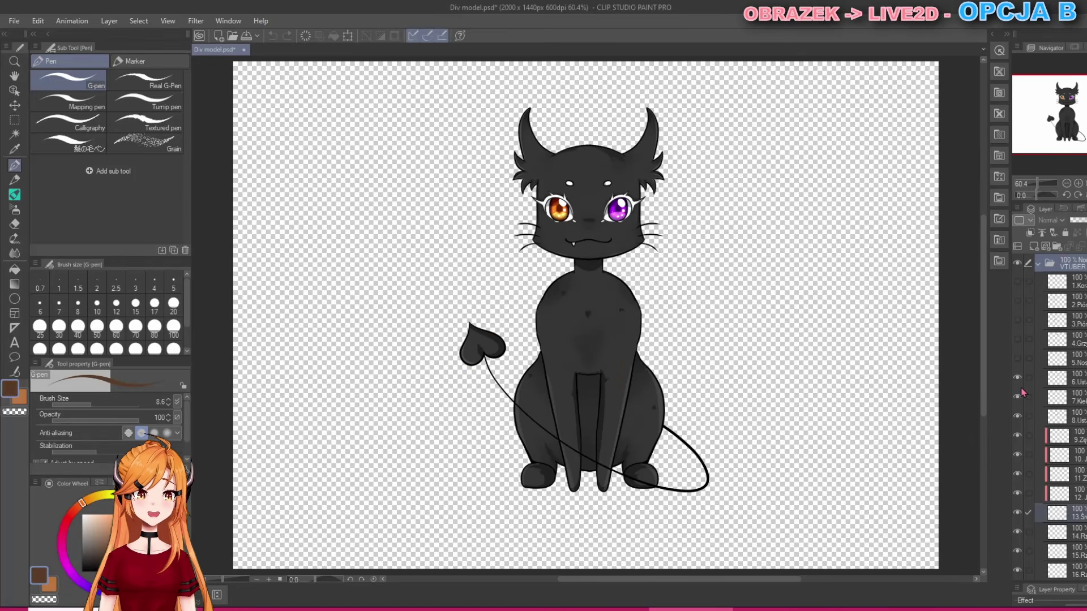
In Clip Studio Paint, hide every layer of the cat drawing except the hips layer 42.Biodra
{"action": "left_click", "coordinate": [1017, 377]}
{"action": "left_click_drag", "start_coordinate": [1018, 436], "coordinate": [1017, 566]}
{"action": "scroll", "coordinate": [1026, 428], "scroll_direction": "down", "scroll_amount": 2}
{"action": "scroll", "coordinate": [1017, 368], "scroll_direction": "down", "scroll_amount": 5}
{"action": "left_click_drag", "start_coordinate": [1017, 272], "coordinate": [1017, 560]}
{"action": "scroll", "coordinate": [1034, 465], "scroll_direction": "down", "scroll_amount": 3}
{"action": "left_click_drag", "start_coordinate": [1017, 418], "coordinate": [1017, 456]}
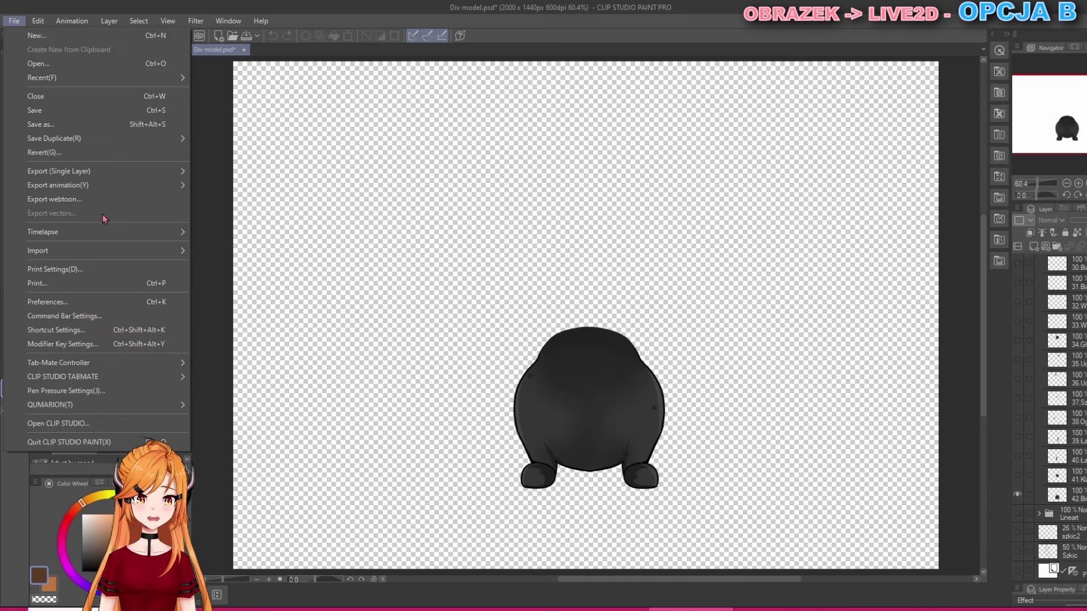
{"action": "left_click", "coordinate": [1017, 475]}
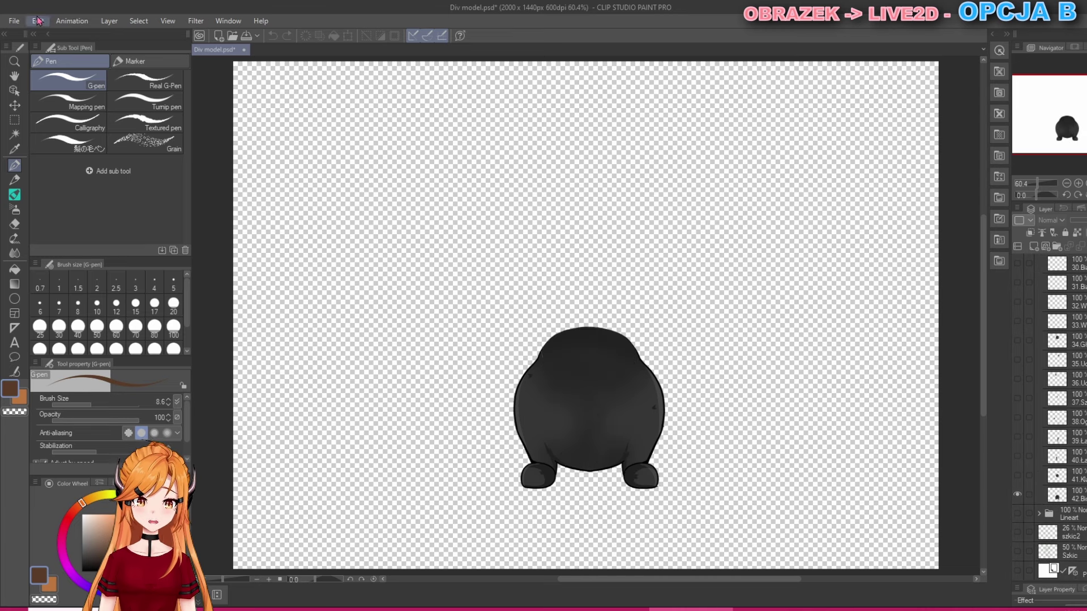
Export the isolated hips as a single-layer PNG file named 42.Biodra
{"action": "left_click", "coordinate": [14, 21]}
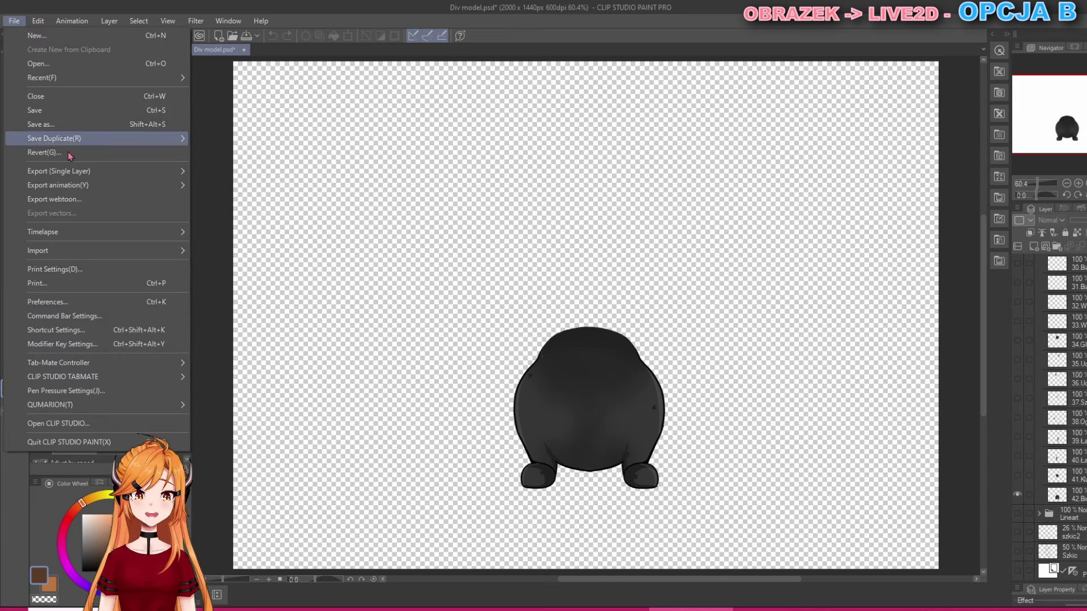
{"action": "mouse_move", "coordinate": [154, 174]}
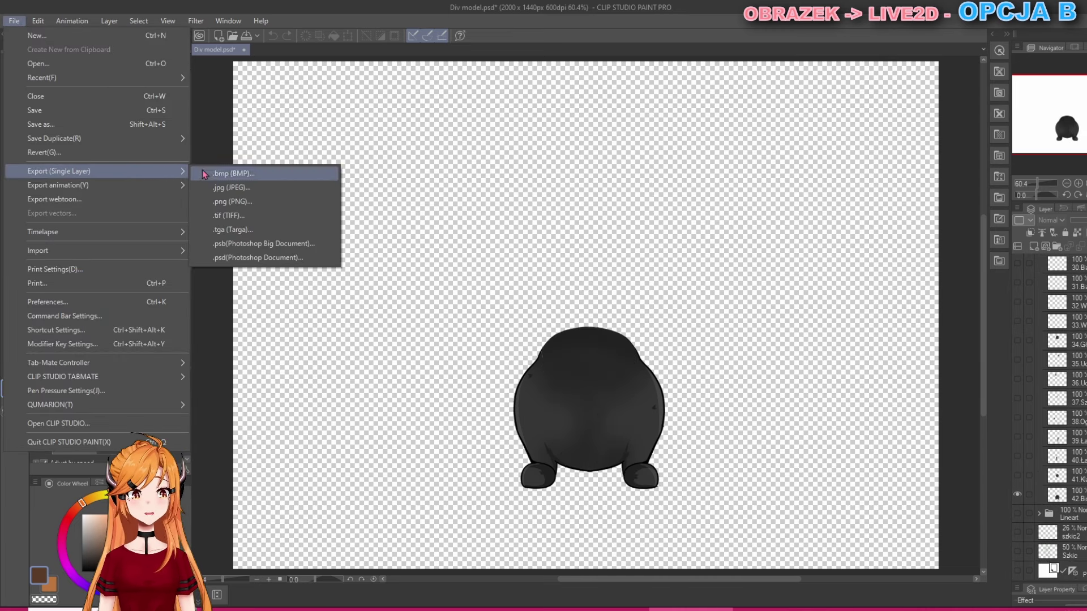
{"action": "left_click", "coordinate": [221, 199]}
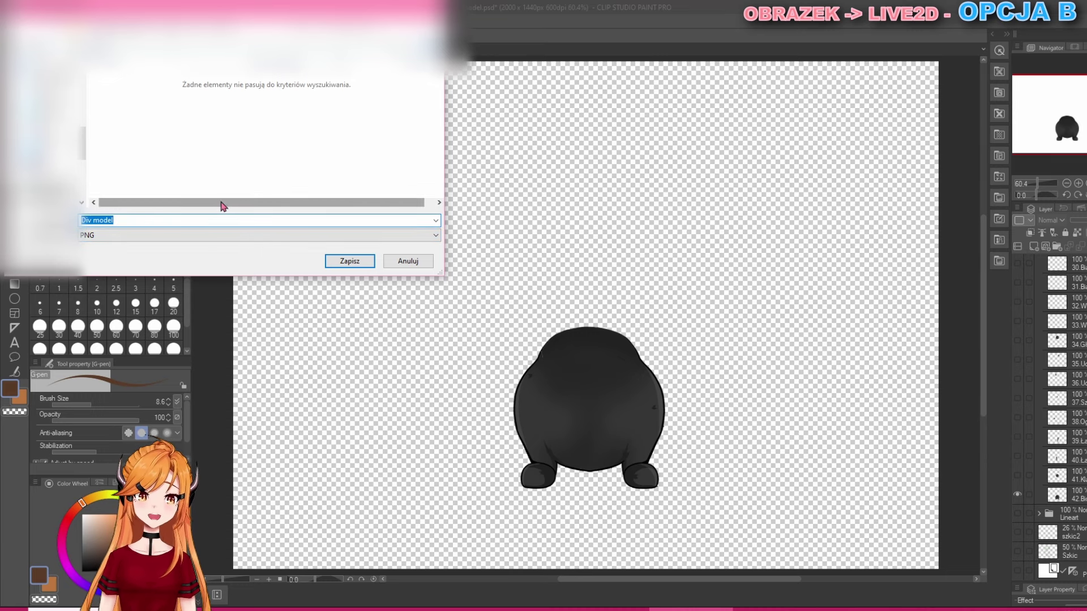
{"action": "type", "text": "4"}
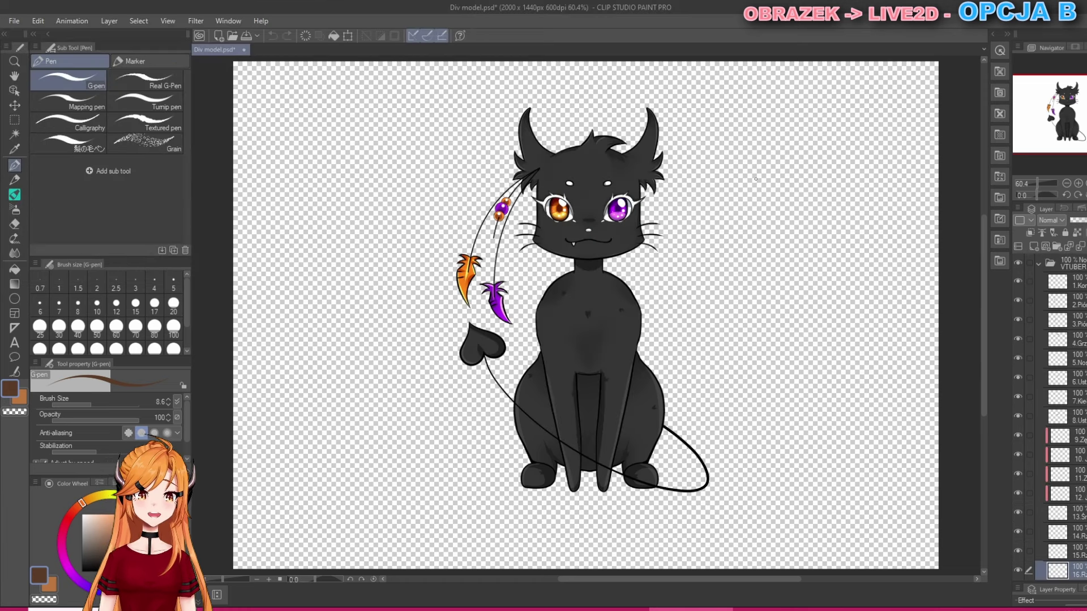
Export the complete cat drawing with all its layers visible as a single-layer image
{"action": "left_click", "coordinate": [15, 21]}
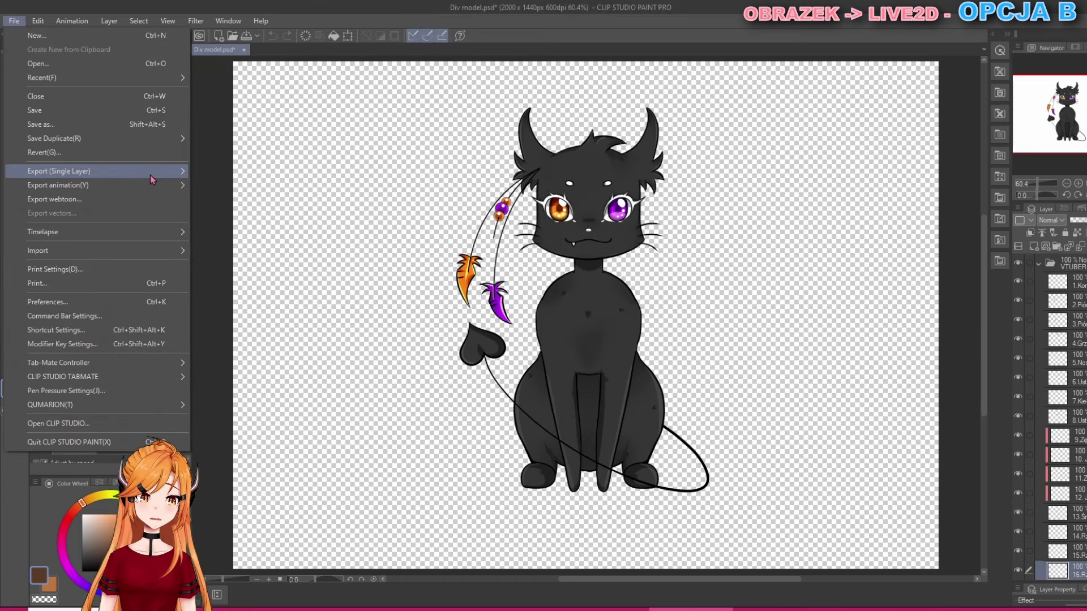
{"action": "mouse_move", "coordinate": [171, 186]}
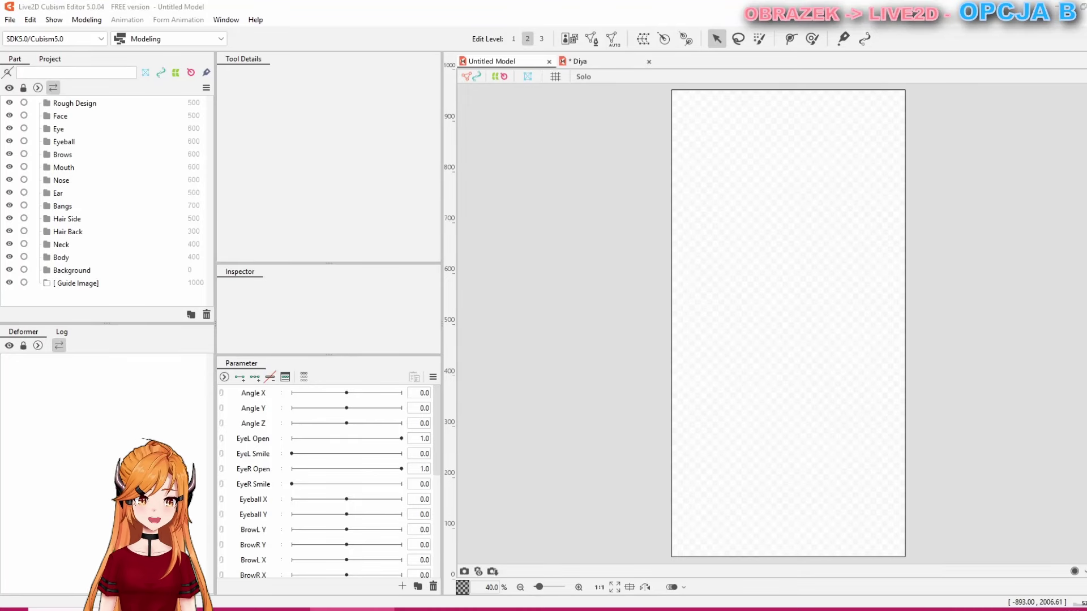
Switch to Live2D Cubism Editor, import the full cat image 0.Div as a guide image and shift it slightly right and down
{"action": "left_click_drag", "start_coordinate": [934, 266], "coordinate": [696, 305]}
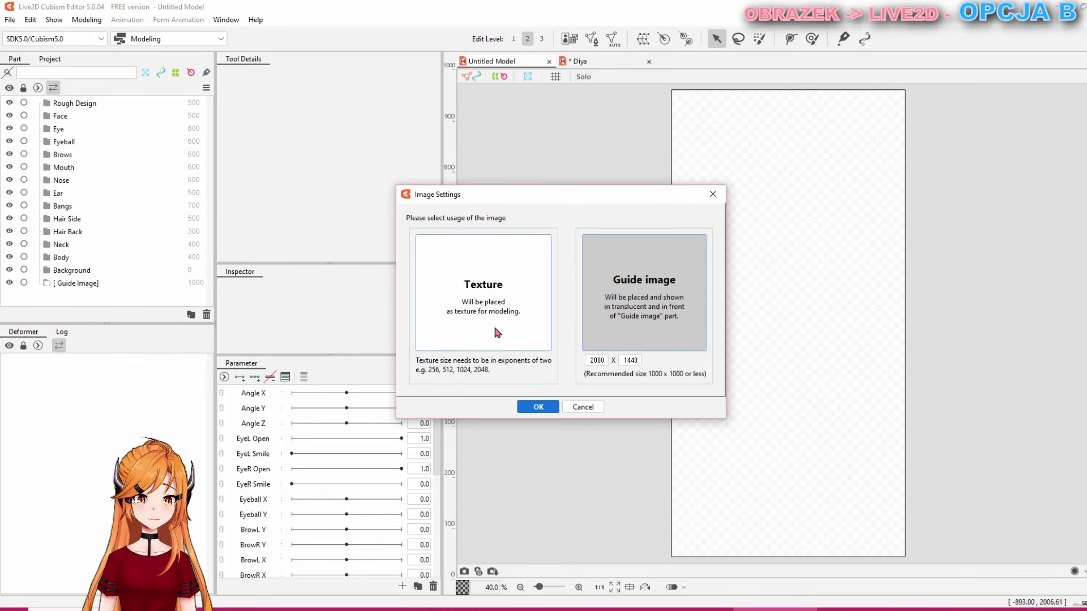
{"action": "left_click", "coordinate": [538, 407]}
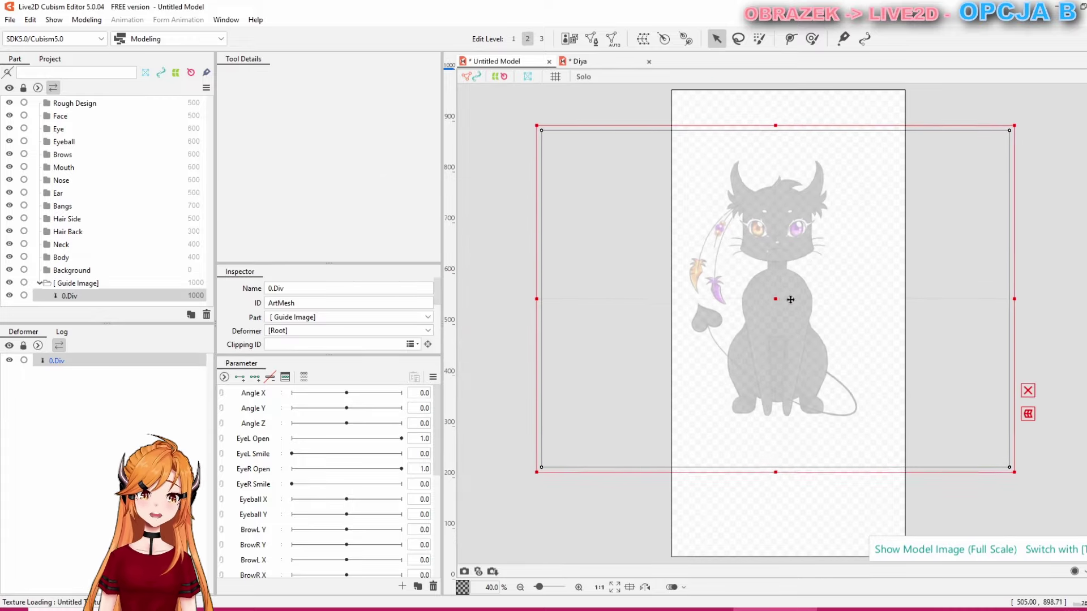
{"action": "left_click_drag", "start_coordinate": [790, 300], "coordinate": [811, 314]}
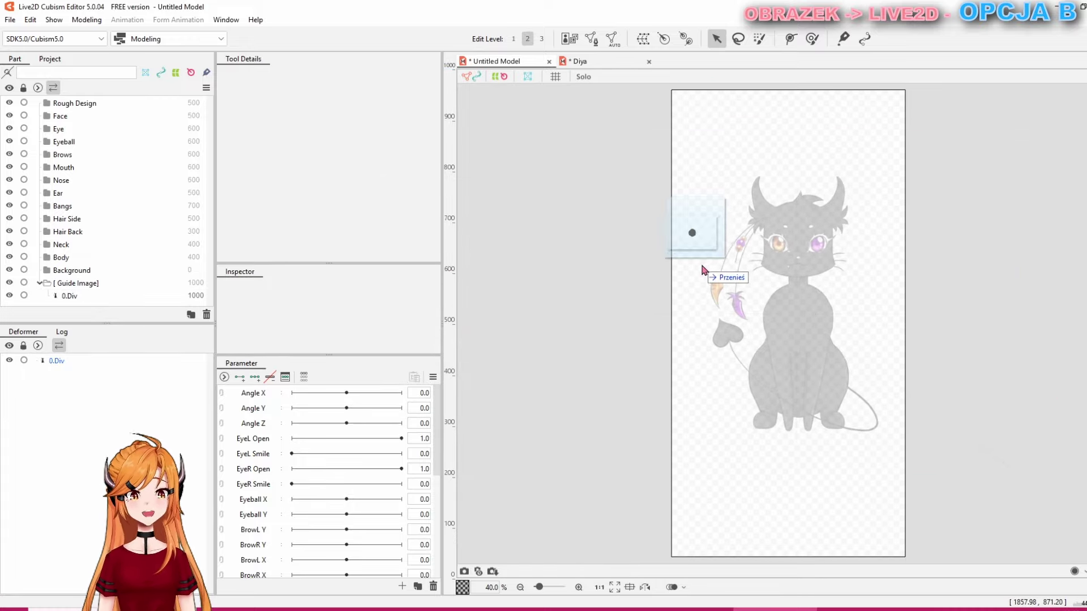
Import 41.Klatka.png as a texture into Untitled Model, adding all layers as new ArtMesh
{"action": "left_click_drag", "start_coordinate": [701, 264], "coordinate": [634, 270]}
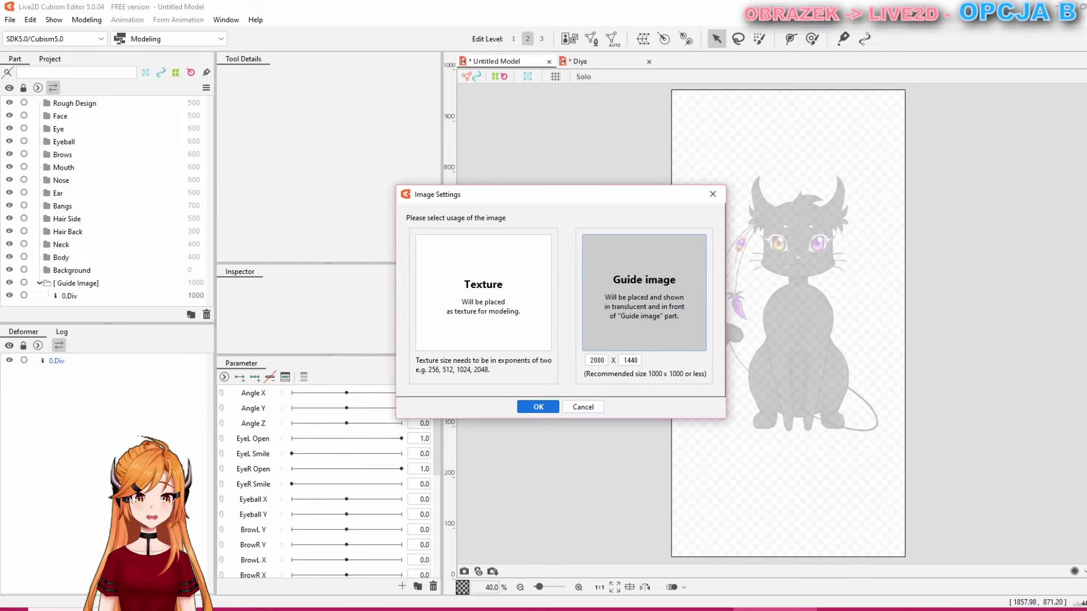
{"action": "left_click", "coordinate": [486, 317]}
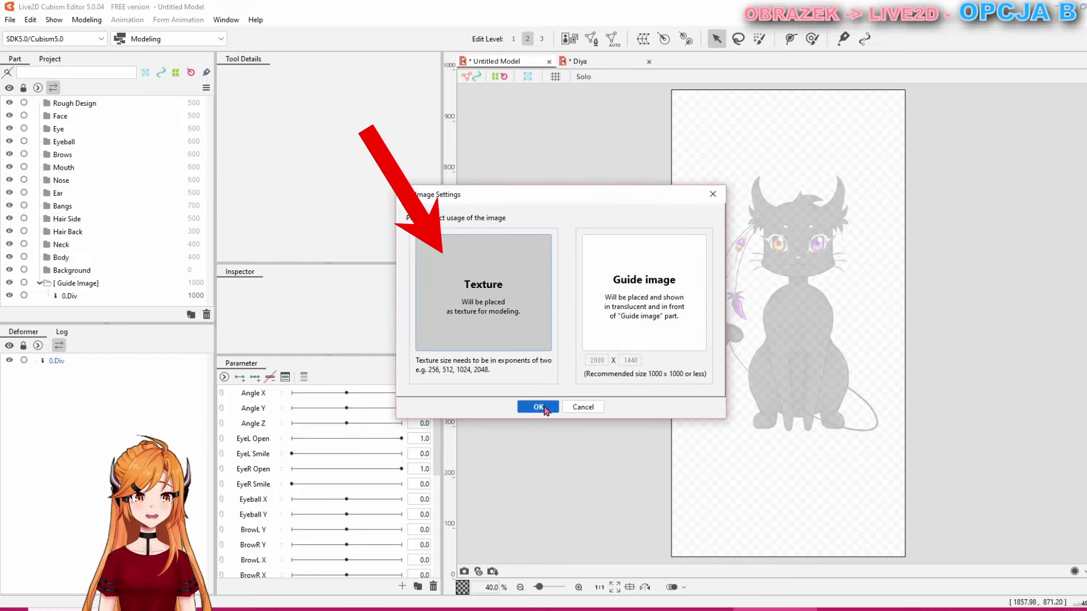
{"action": "left_click", "coordinate": [537, 407]}
{"action": "left_click", "coordinate": [474, 283]}
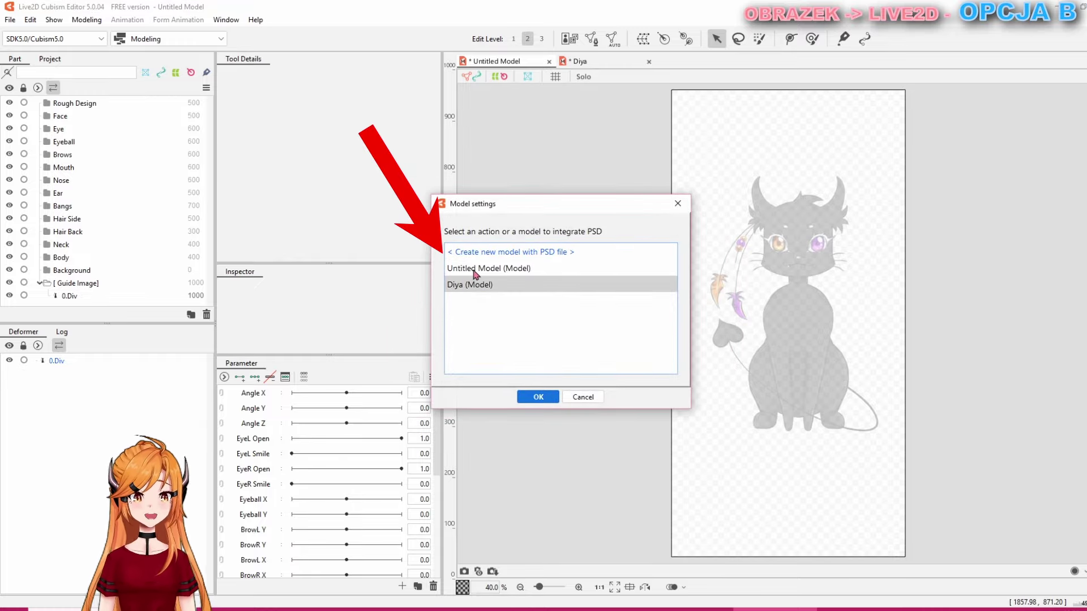
{"action": "left_click", "coordinate": [475, 271]}
{"action": "left_click", "coordinate": [537, 396]}
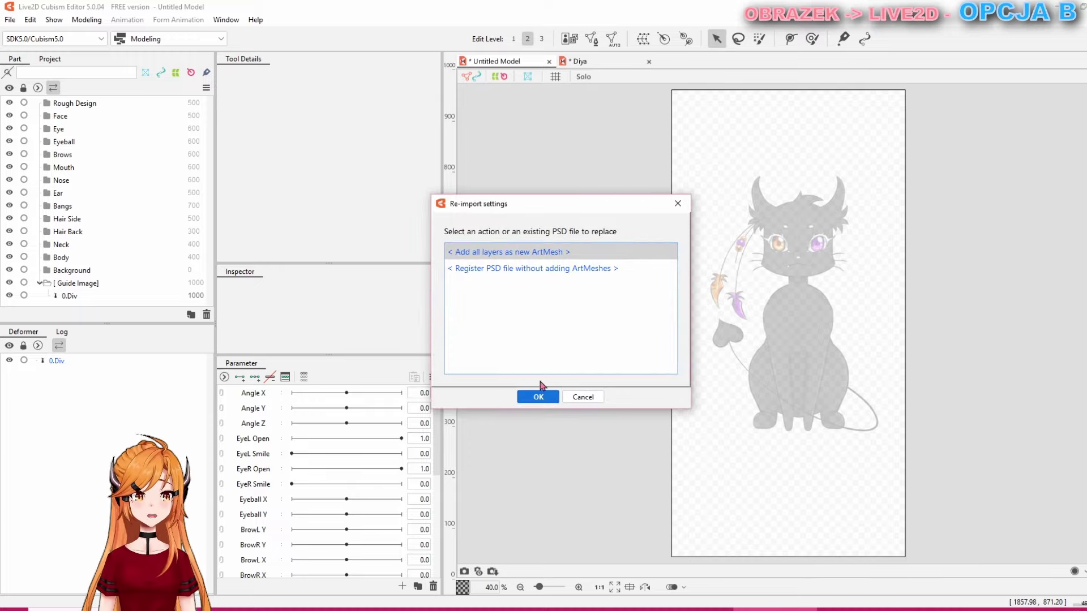
{"action": "left_click", "coordinate": [539, 396]}
Move the chest piece 41.Klatka over the chest of the guide image cat
{"action": "left_click", "coordinate": [922, 261]}
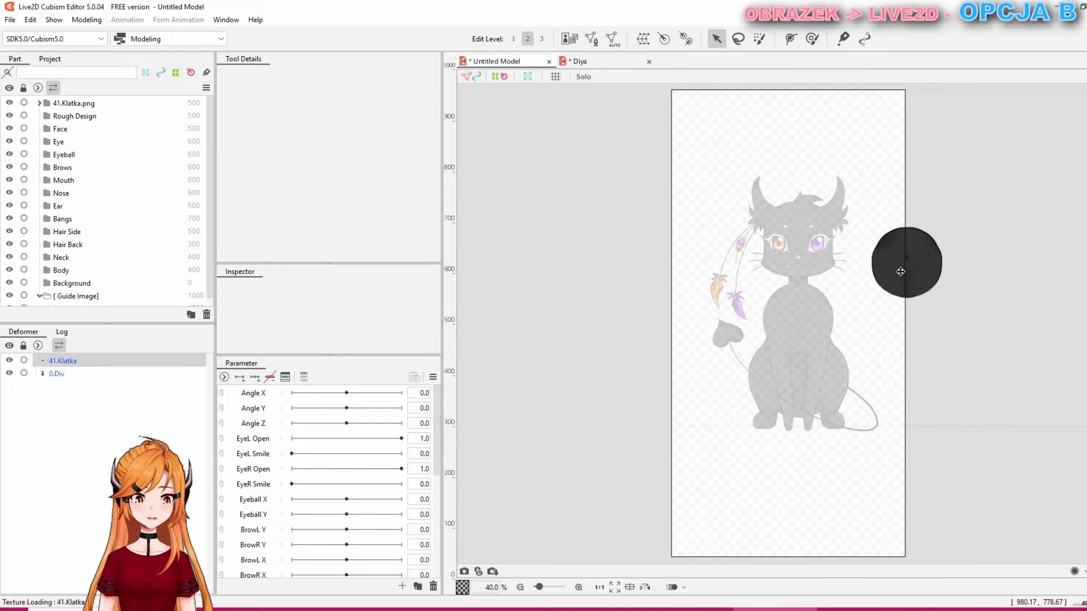
{"action": "scroll", "coordinate": [931, 263], "scroll_direction": "up", "scroll_amount": 5}
{"action": "scroll", "coordinate": [896, 267], "scroll_direction": "down", "scroll_amount": 3}
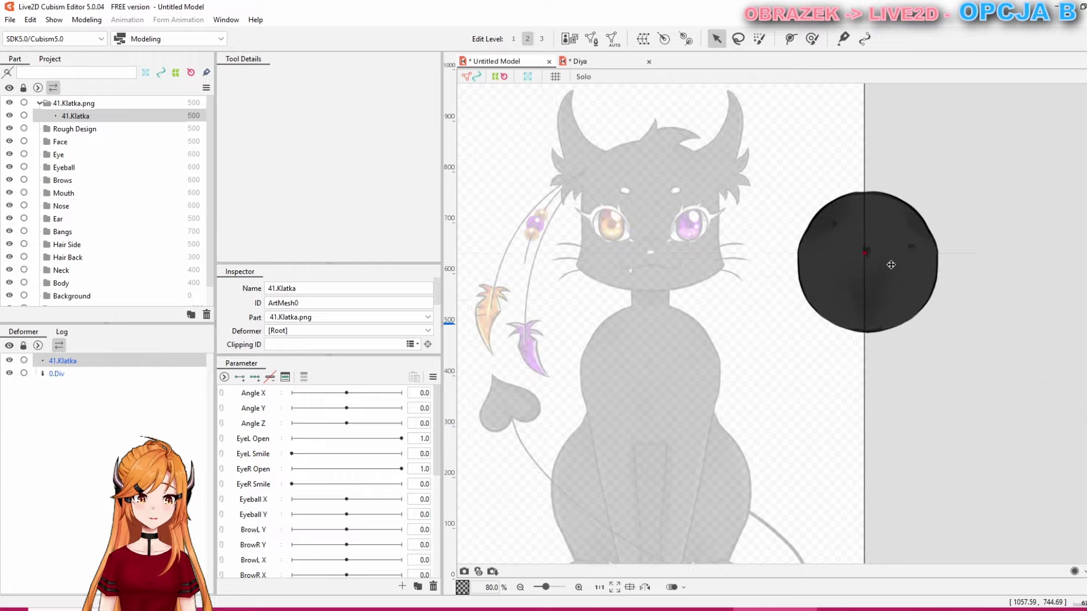
{"action": "left_click_drag", "start_coordinate": [895, 267], "coordinate": [674, 377]}
{"action": "scroll", "coordinate": [682, 358], "scroll_direction": "down", "scroll_amount": 3}
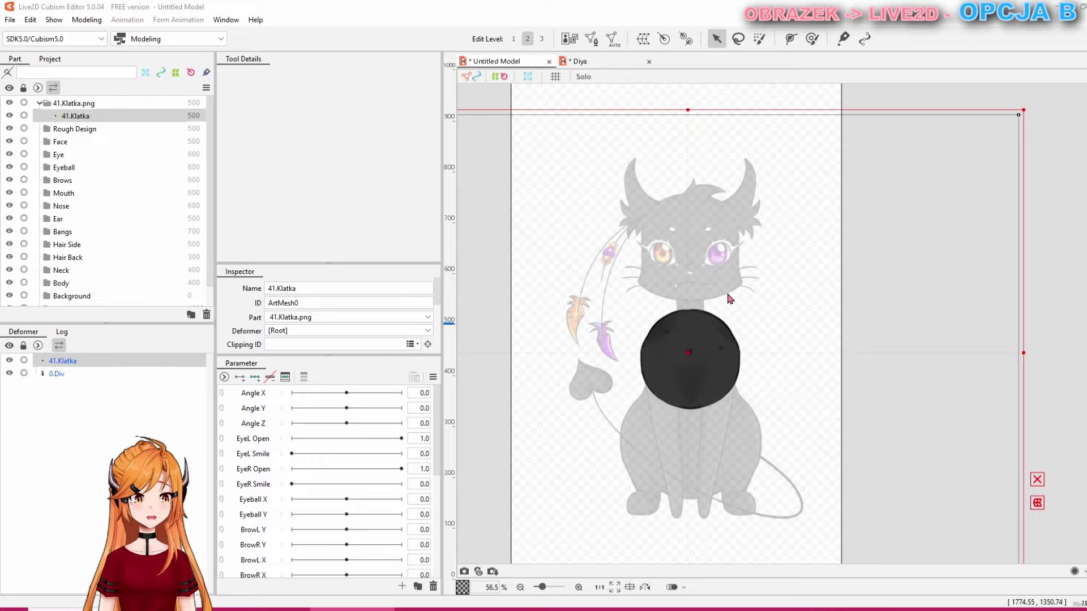
Import 42.Biodra.png as a texture into Untitled Model, adding all layers as new ArtMesh
{"action": "left_click_drag", "start_coordinate": [1086, 130], "coordinate": [803, 198]}
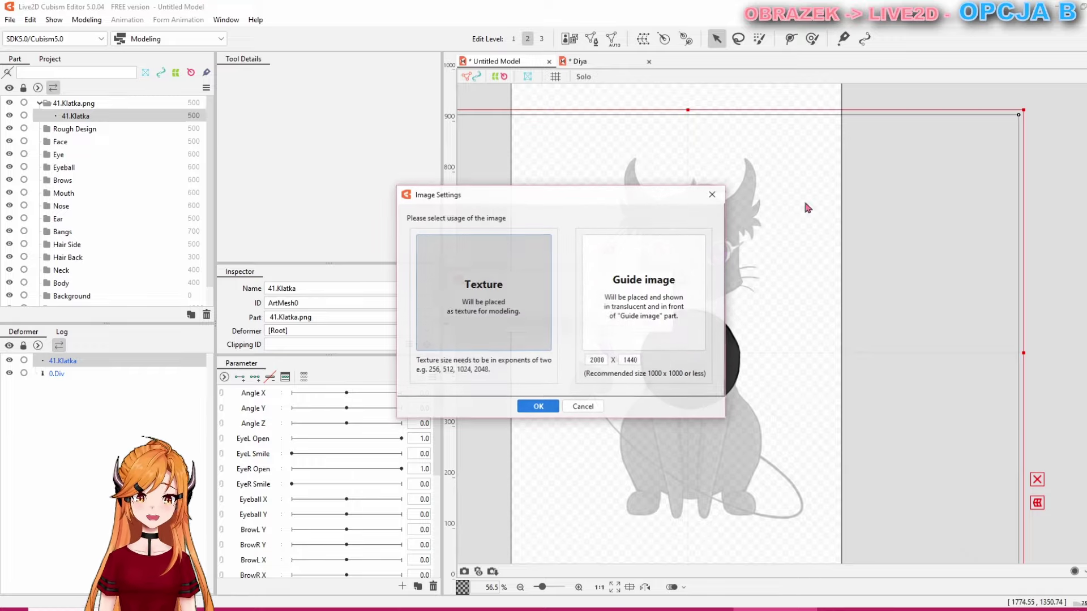
{"action": "left_click", "coordinate": [535, 405]}
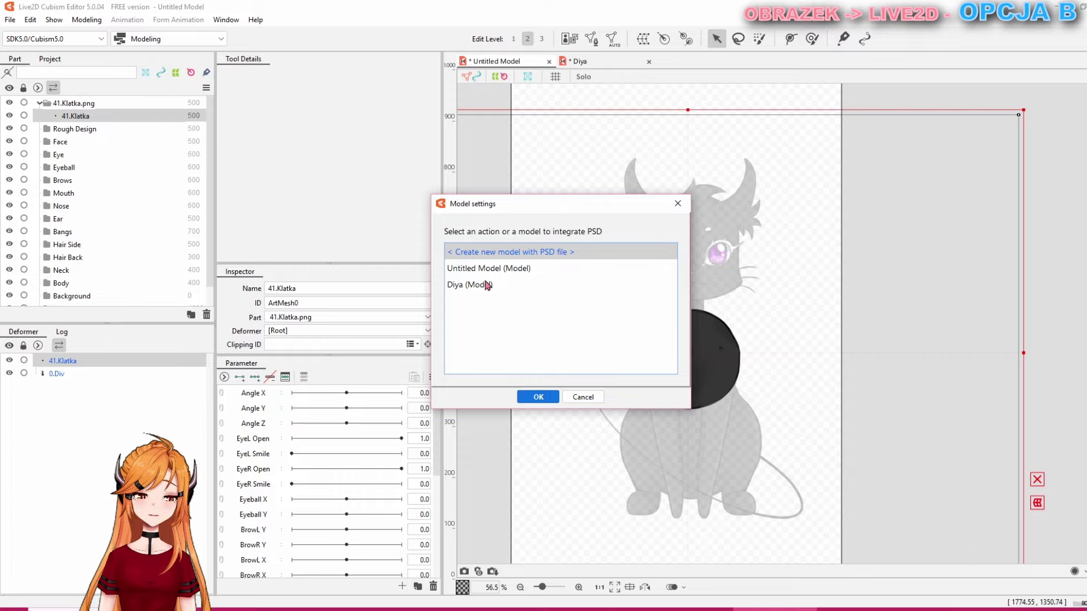
{"action": "left_click", "coordinate": [485, 269]}
{"action": "left_click", "coordinate": [538, 398]}
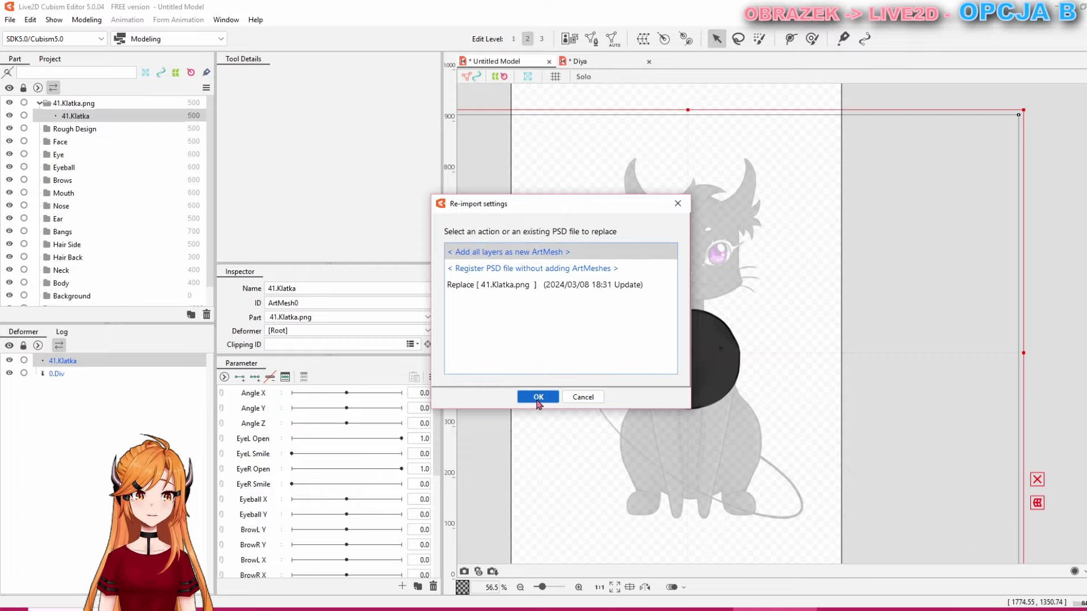
{"action": "left_click", "coordinate": [537, 398]}
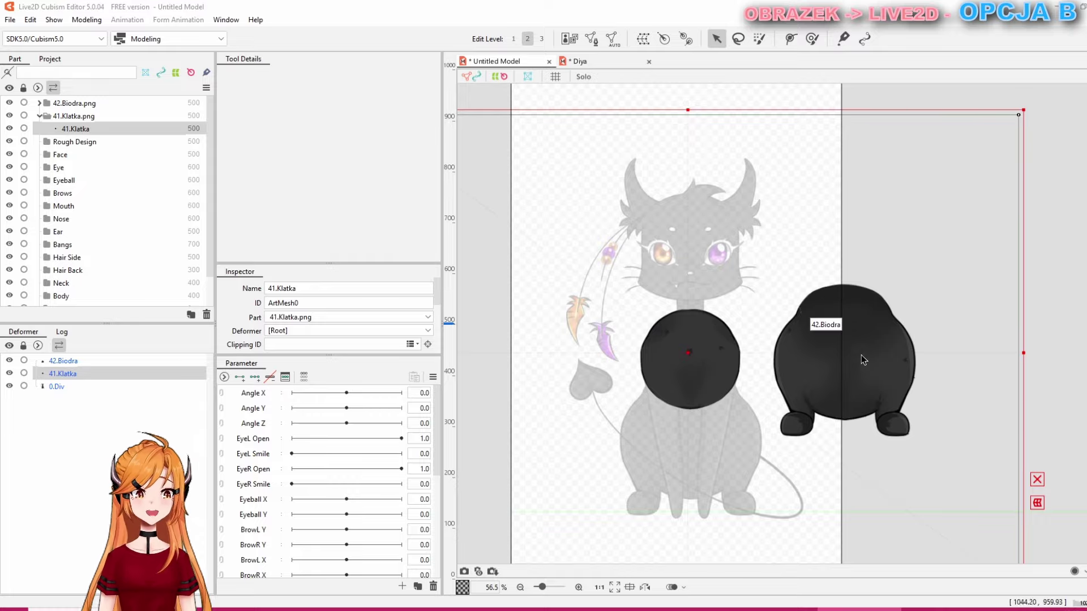
Expand the 42.Biodra.png folder and move the hips piece 42.Biodra over the hips of the guide image cat
{"action": "mouse_move", "coordinate": [681, 351]}
{"action": "left_mouse_down"}
{"action": "mouse_move", "coordinate": [618, 357]}
{"action": "mouse_move", "coordinate": [683, 352]}
{"action": "left_mouse_up"}
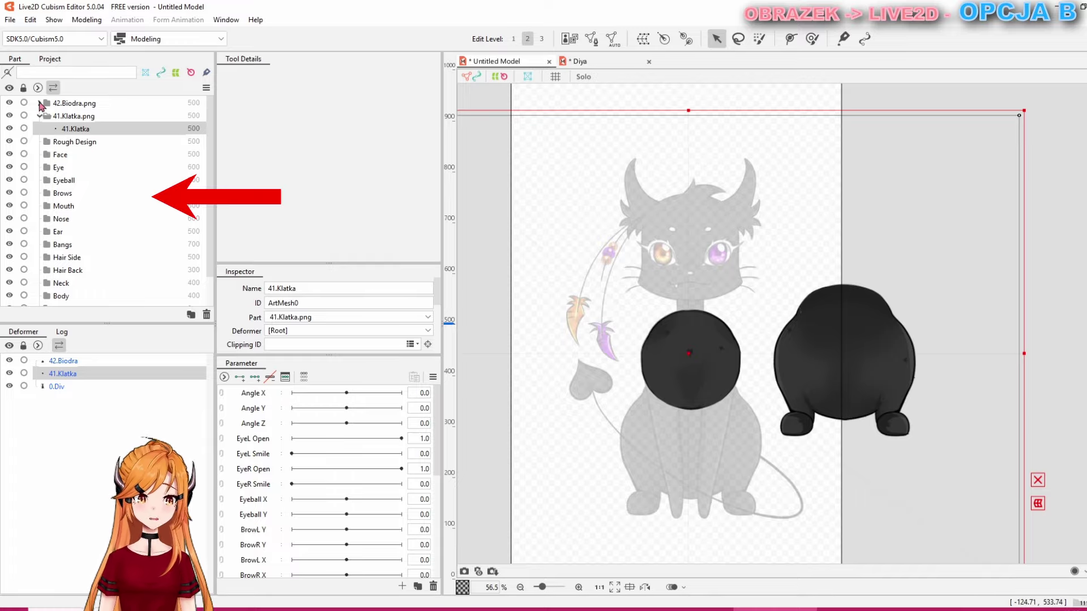
{"action": "left_click", "coordinate": [40, 103]}
{"action": "left_click", "coordinate": [84, 118]}
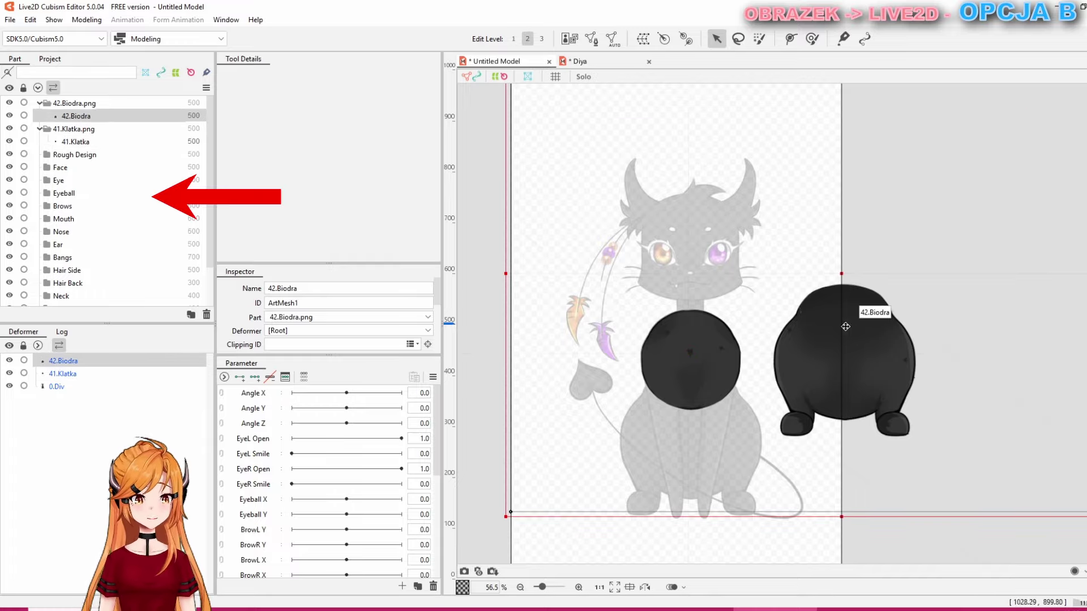
{"action": "left_click_drag", "start_coordinate": [845, 327], "coordinate": [685, 354]}
Move the 41.Klatka and 42.Biodra ArtMeshes into the Body part folder, with 41.Klatka above 42.Biodra, and expand the folder
{"action": "left_click_drag", "start_coordinate": [76, 141], "coordinate": [57, 282]}
{"action": "scroll", "coordinate": [63, 135], "scroll_direction": "up", "scroll_amount": 1}
{"action": "left_click", "coordinate": [71, 117]}
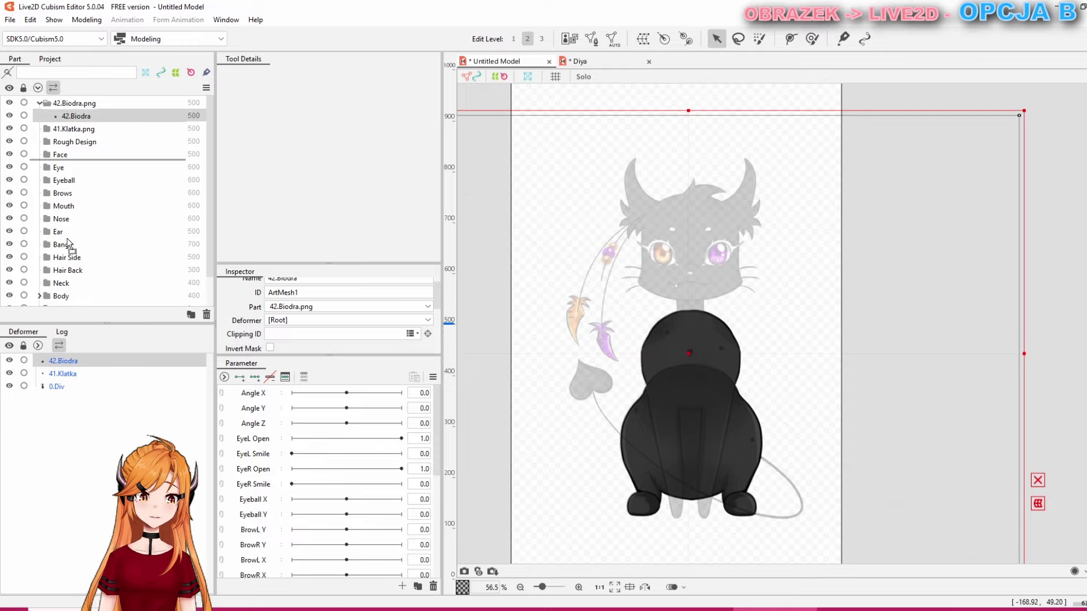
{"action": "left_click_drag", "start_coordinate": [68, 243], "coordinate": [56, 275]}
{"action": "left_click", "coordinate": [39, 270]}
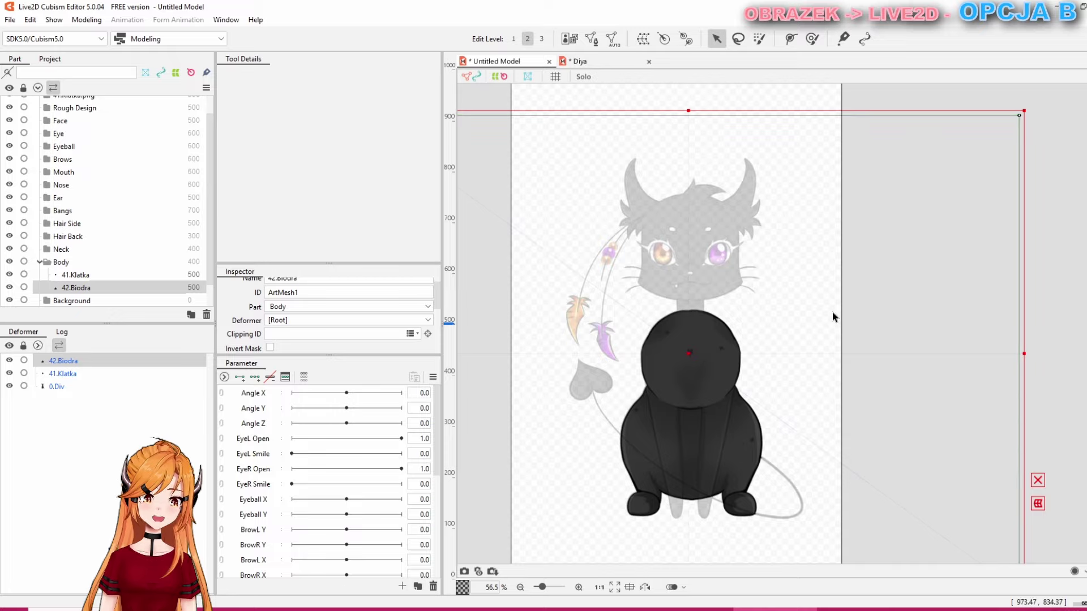
Switch to the Div model and examine the fully assembled cat from head to paws
{"action": "scroll", "coordinate": [849, 339], "scroll_direction": "down", "scroll_amount": 3}
{"action": "scroll", "coordinate": [885, 364], "scroll_direction": "up", "scroll_amount": 2}
{"action": "left_click", "coordinate": [646, 370]}
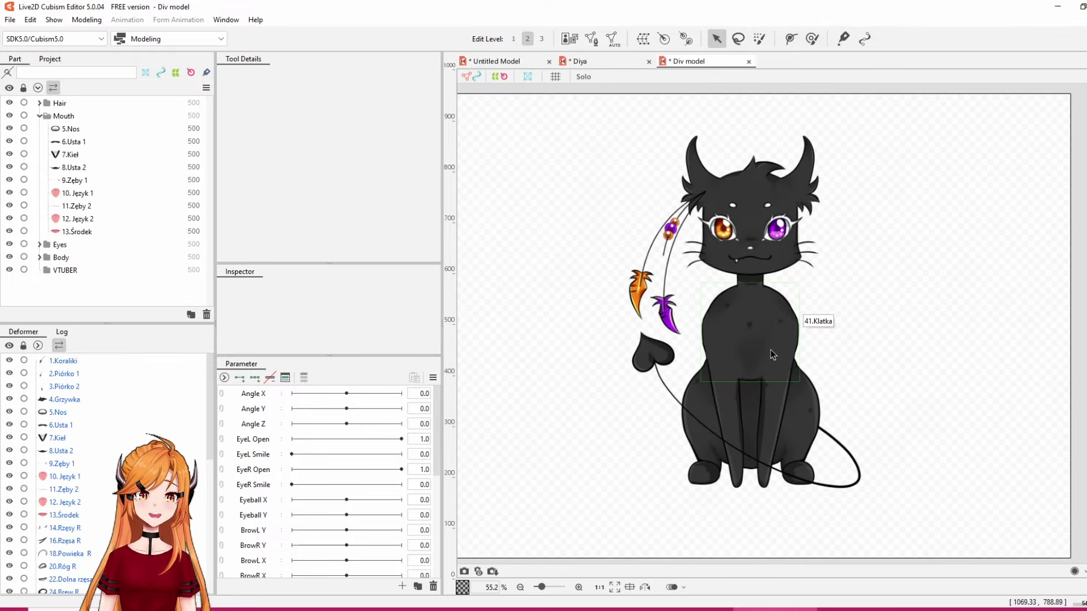
{"action": "scroll", "coordinate": [762, 359], "scroll_direction": "down", "scroll_amount": 2}
{"action": "scroll", "coordinate": [762, 358], "scroll_direction": "up", "scroll_amount": 2}
{"action": "scroll", "coordinate": [786, 355], "scroll_direction": "up", "scroll_amount": 2}
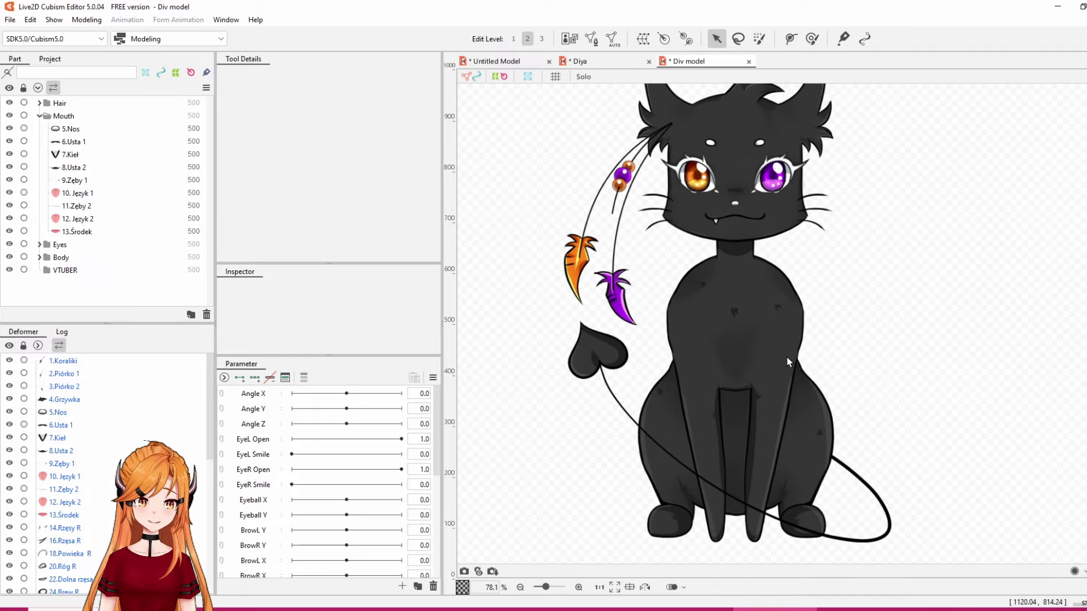
{"action": "scroll", "coordinate": [786, 356], "scroll_direction": "down", "scroll_amount": 2}
{"action": "scroll", "coordinate": [756, 239], "scroll_direction": "up", "scroll_amount": 2}
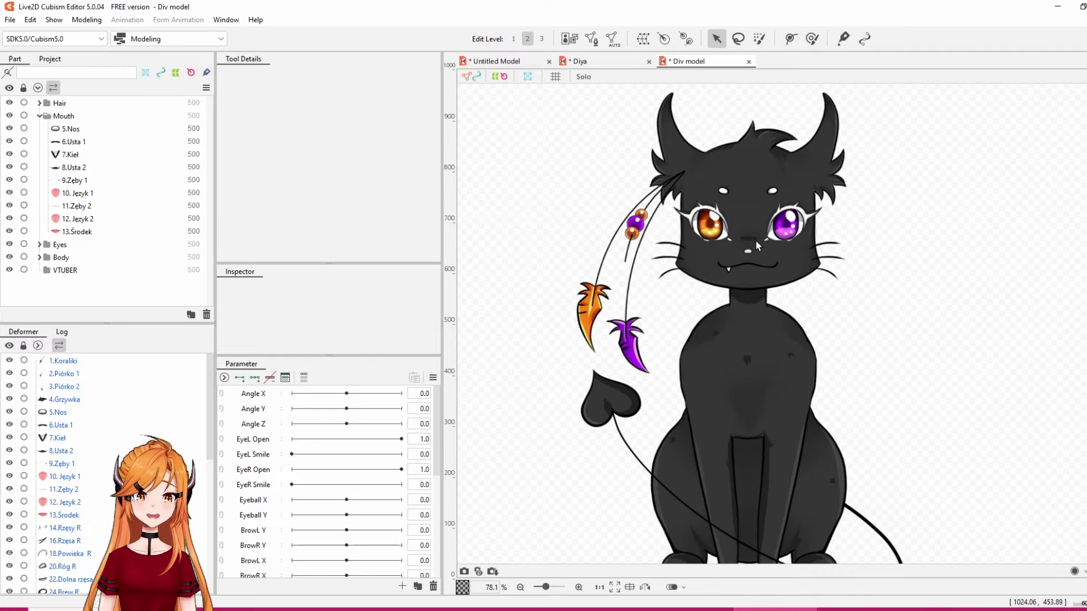
{"action": "scroll", "coordinate": [739, 269], "scroll_direction": "down", "scroll_amount": 2}
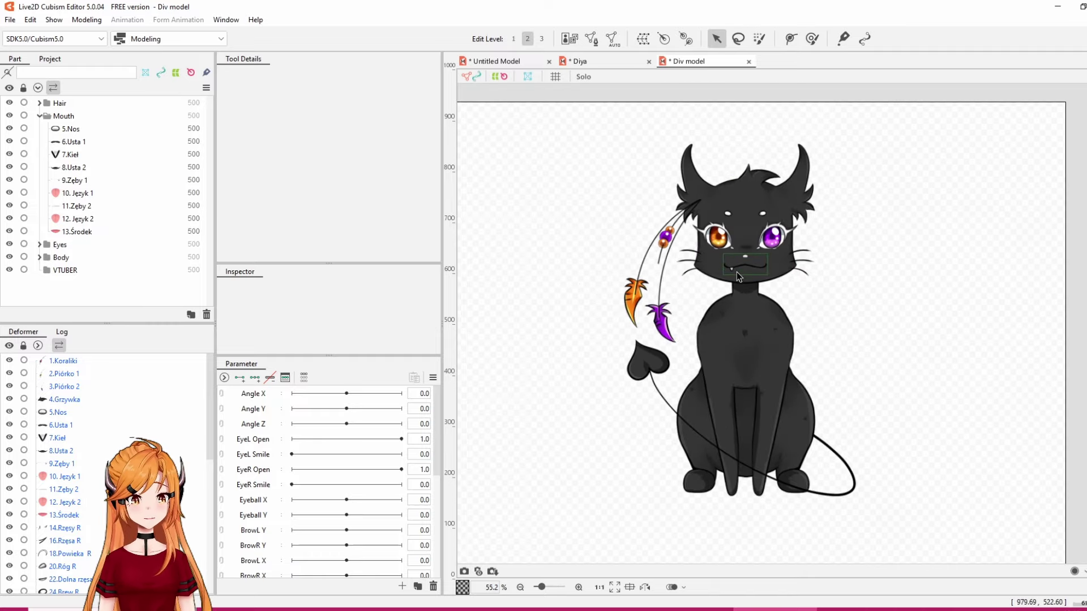
Check how single pieces of the cat are separated by selecting the chest, ears, feathers and beads on the canvas
{"action": "left_click", "coordinate": [737, 338]}
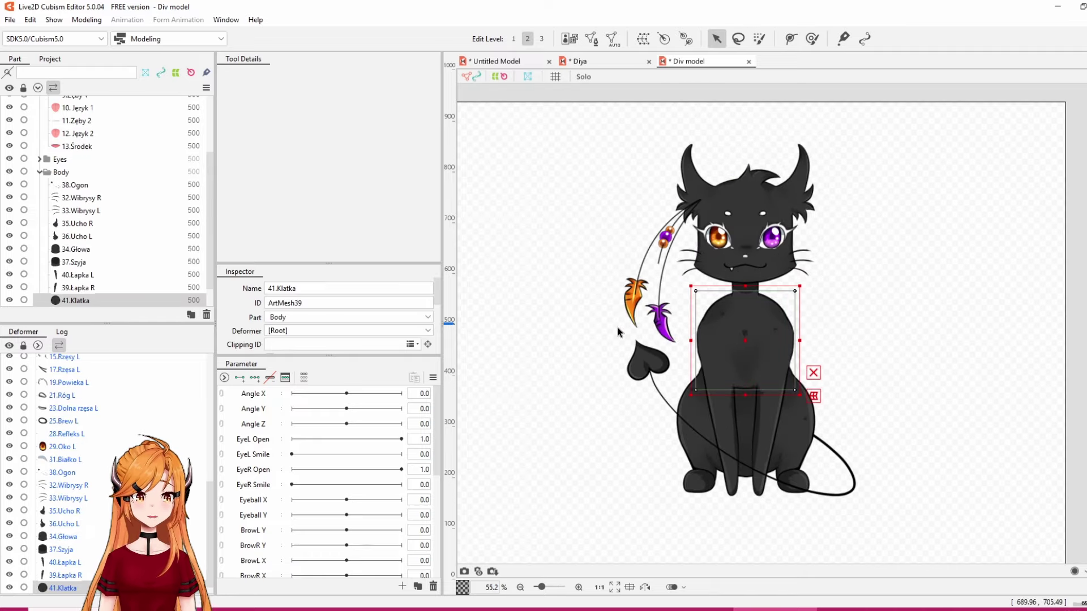
{"action": "left_click", "coordinate": [692, 195]}
{"action": "left_click", "coordinate": [805, 195]}
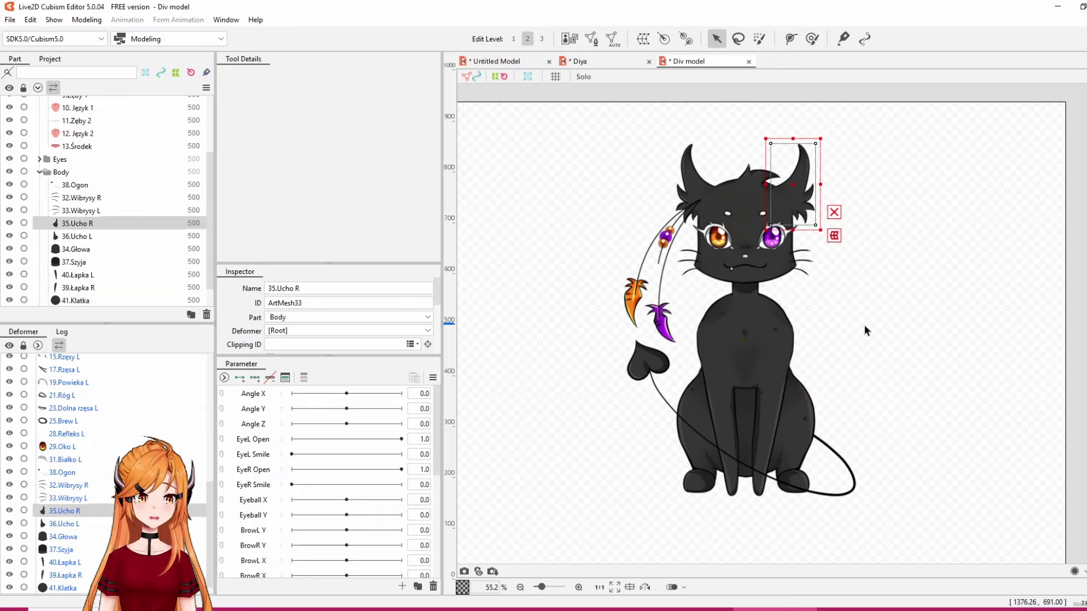
{"action": "left_click", "coordinate": [662, 312]}
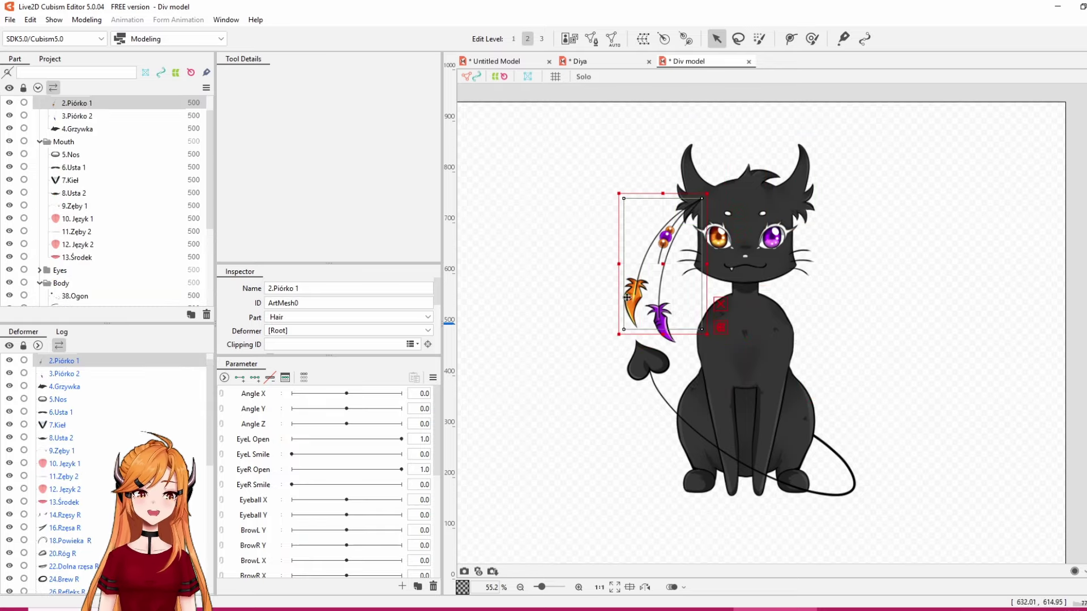
{"action": "left_click", "coordinate": [666, 240]}
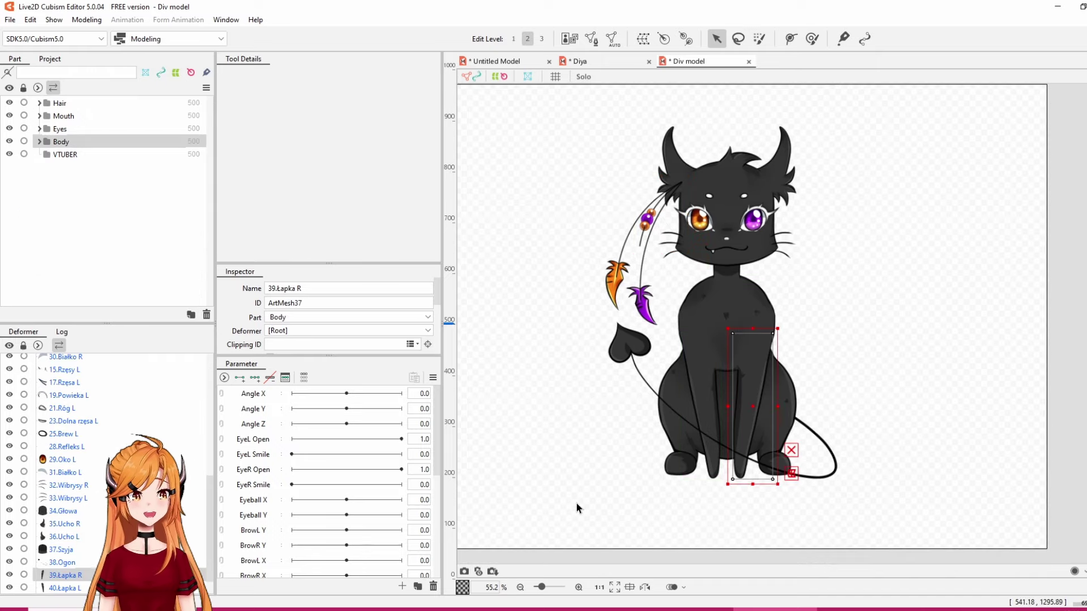
{"action": "left_click_drag", "start_coordinate": [576, 504], "coordinate": [866, 138]}
{"action": "left_click", "coordinate": [669, 166]}
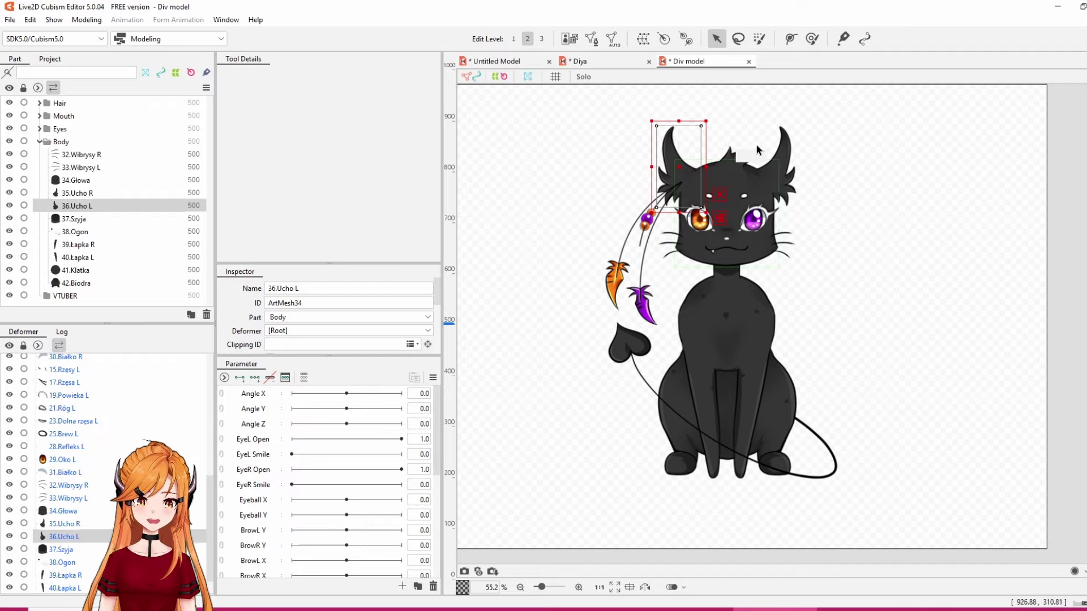
Generate an automatic mesh for 42.Biodra in the Body folder with the Deformation (Little) preset
{"action": "left_click", "coordinate": [39, 142]}
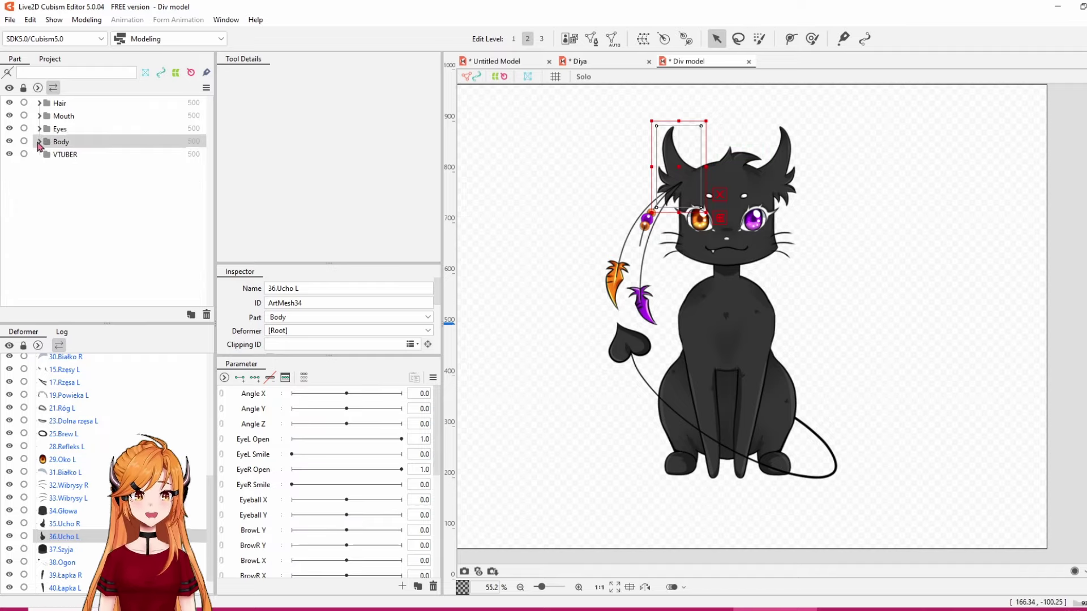
{"action": "left_click", "coordinate": [40, 142]}
{"action": "left_click", "coordinate": [76, 283]}
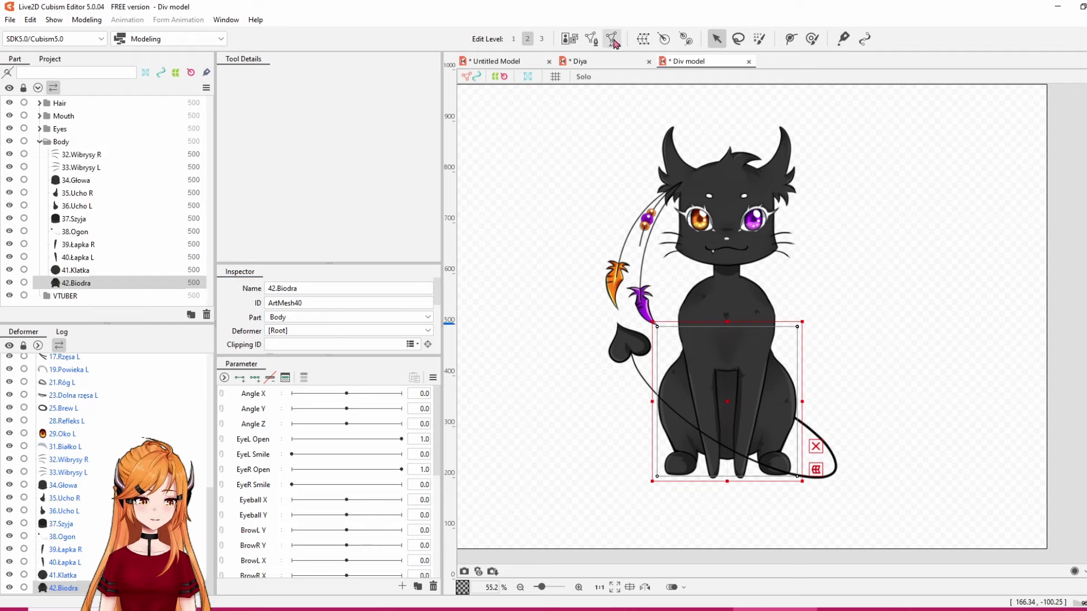
{"action": "left_click", "coordinate": [612, 40]}
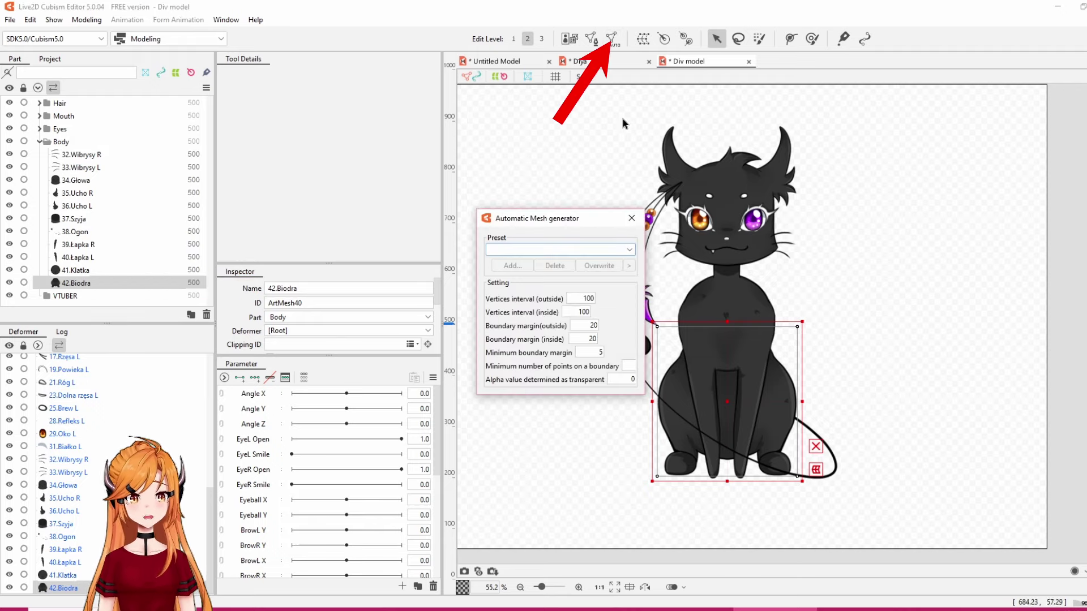
{"action": "left_click", "coordinate": [614, 252]}
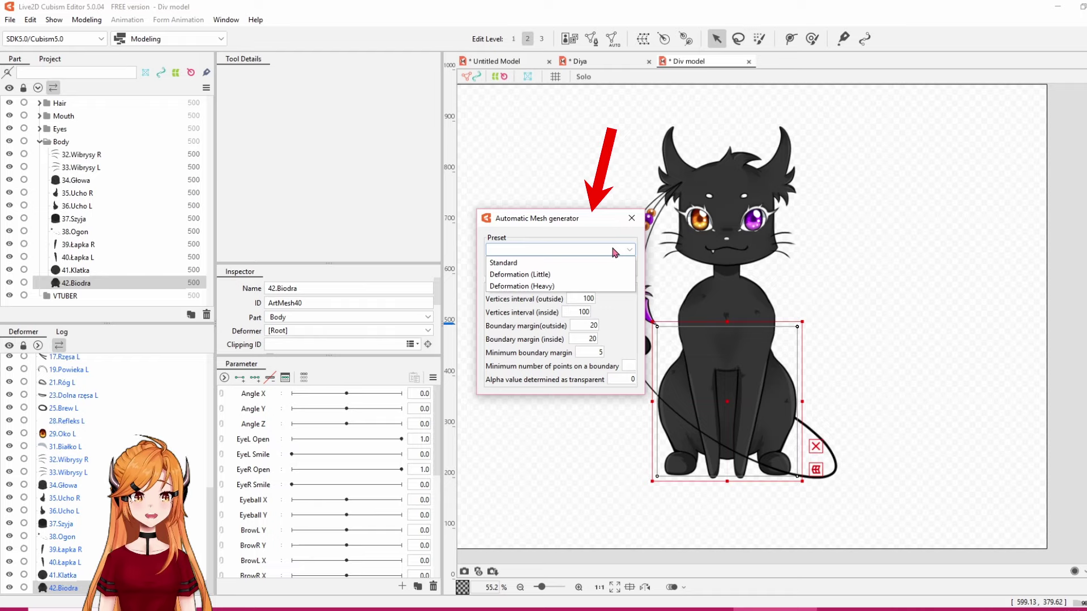
{"action": "left_click", "coordinate": [524, 276]}
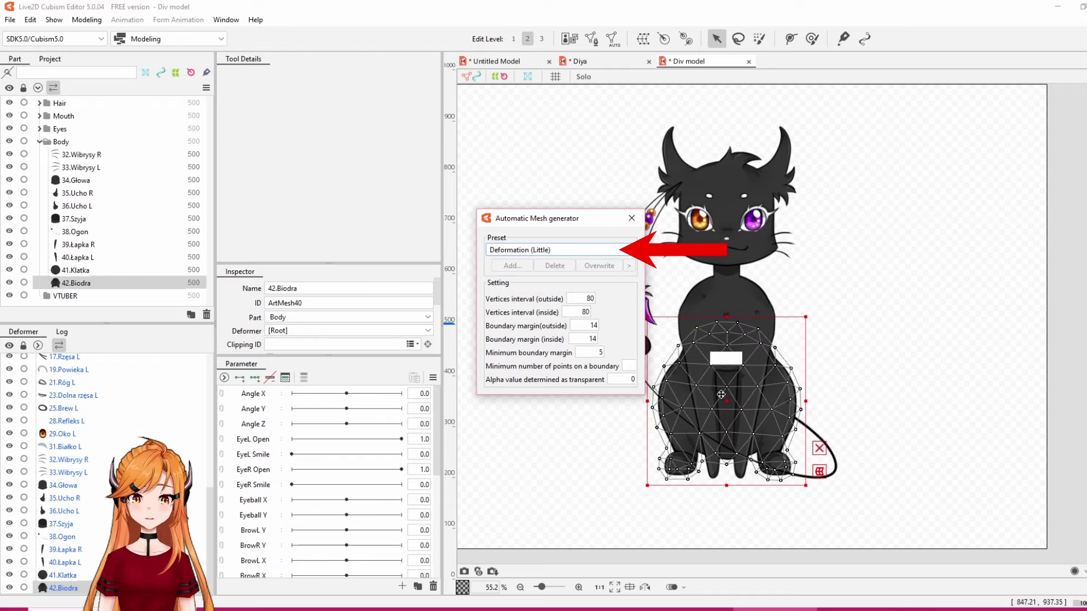
{"action": "key", "text": "Return"}
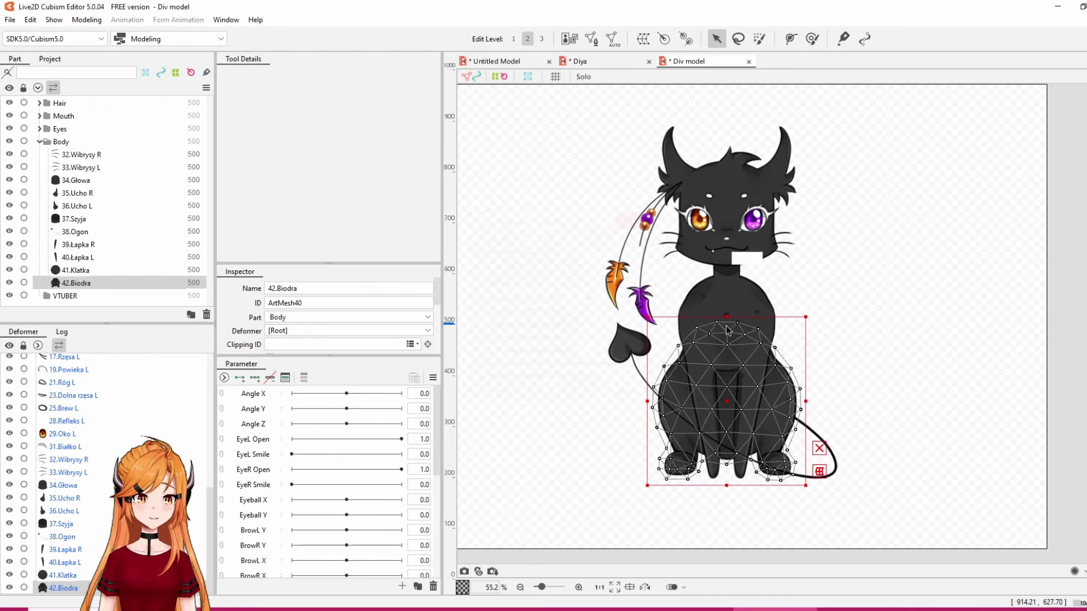
Try pulling one mesh vertex at the right edge of the hips outward, and undo the move
{"action": "scroll", "coordinate": [753, 419], "scroll_direction": "down", "scroll_amount": 2}
{"action": "scroll", "coordinate": [754, 418], "scroll_direction": "up", "scroll_amount": 4}
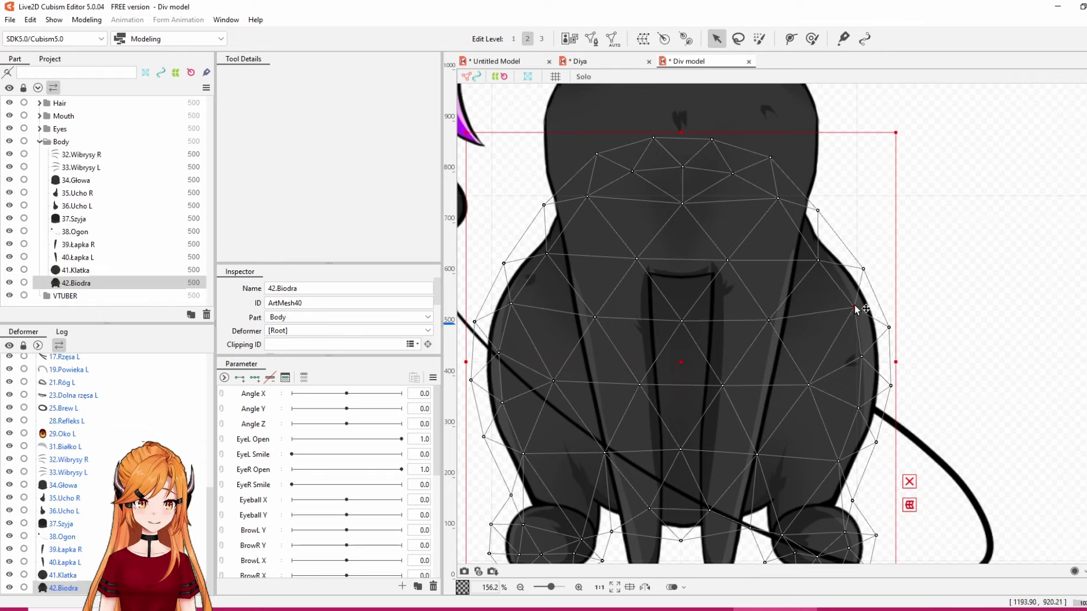
{"action": "left_click_drag", "start_coordinate": [858, 313], "coordinate": [910, 291]}
{"action": "key", "text": "ctrl+z"}
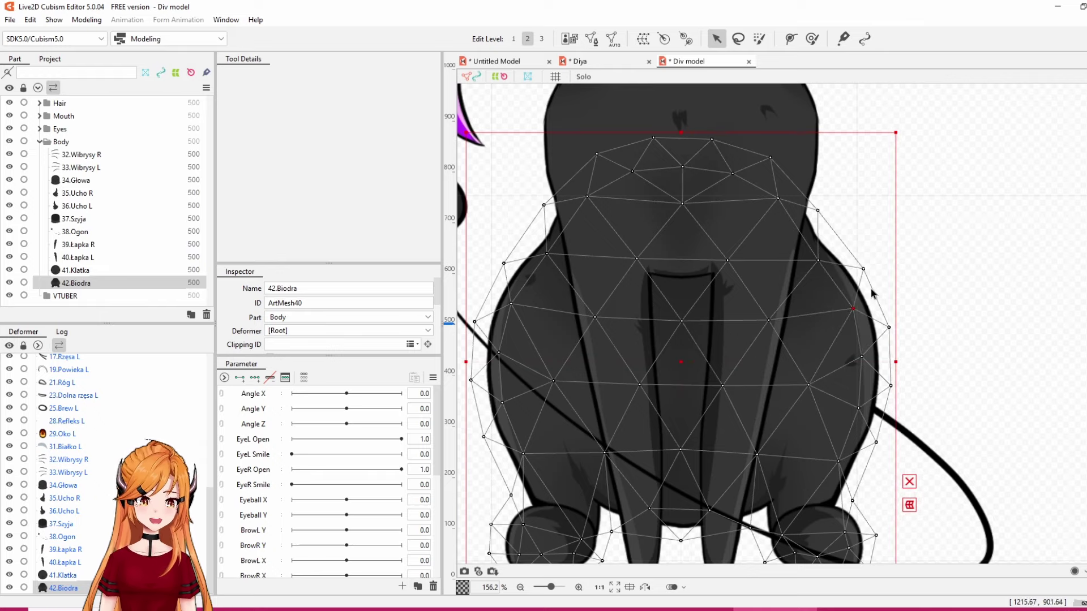
Examine the mesh on the hips both up close and against the whole cat
{"action": "scroll", "coordinate": [923, 229], "scroll_direction": "down", "scroll_amount": 4}
{"action": "scroll", "coordinate": [962, 161], "scroll_direction": "up", "scroll_amount": 2}
{"action": "scroll", "coordinate": [903, 384], "scroll_direction": "down", "scroll_amount": 3}
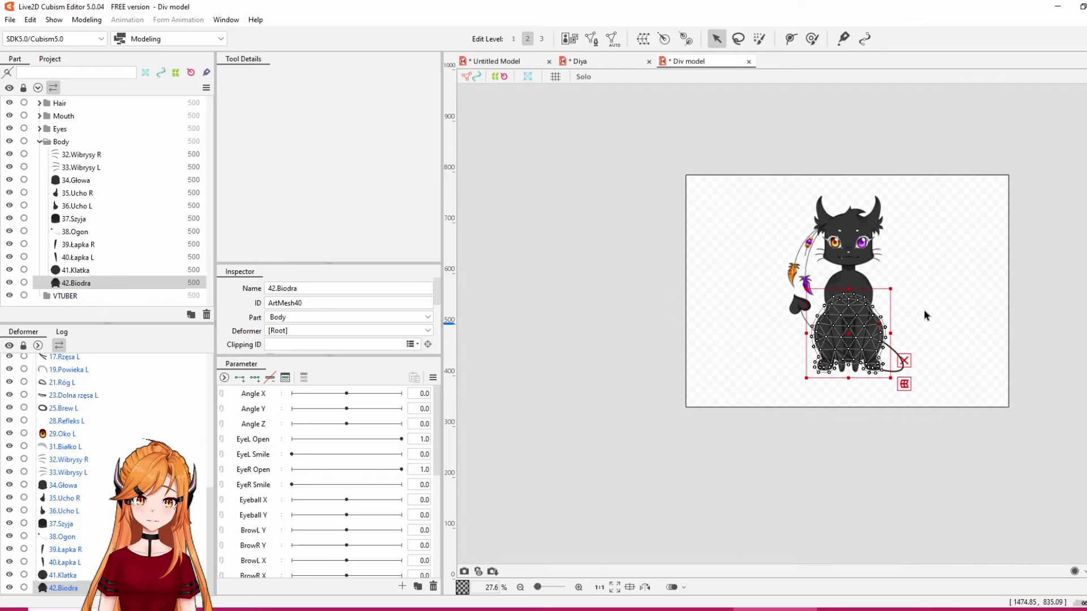
{"action": "scroll", "coordinate": [972, 245], "scroll_direction": "up", "scroll_amount": 3}
{"action": "scroll", "coordinate": [811, 412], "scroll_direction": "down", "scroll_amount": 2}
{"action": "scroll", "coordinate": [803, 473], "scroll_direction": "up", "scroll_amount": 1}
{"action": "scroll", "coordinate": [802, 476], "scroll_direction": "up", "scroll_amount": 1}
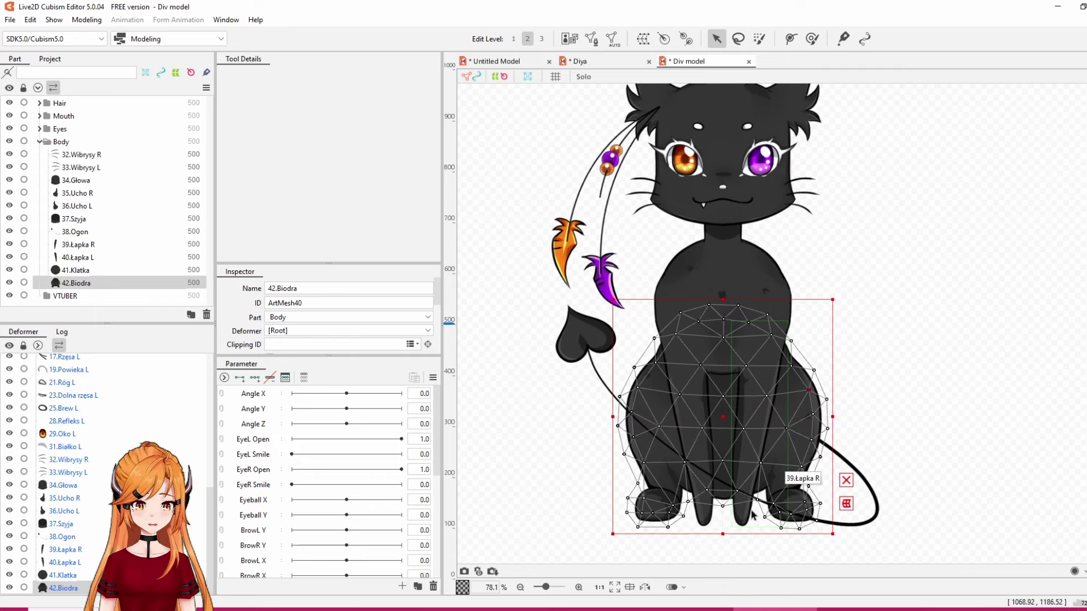
{"action": "scroll", "coordinate": [803, 476], "scroll_direction": "down", "scroll_amount": 1}
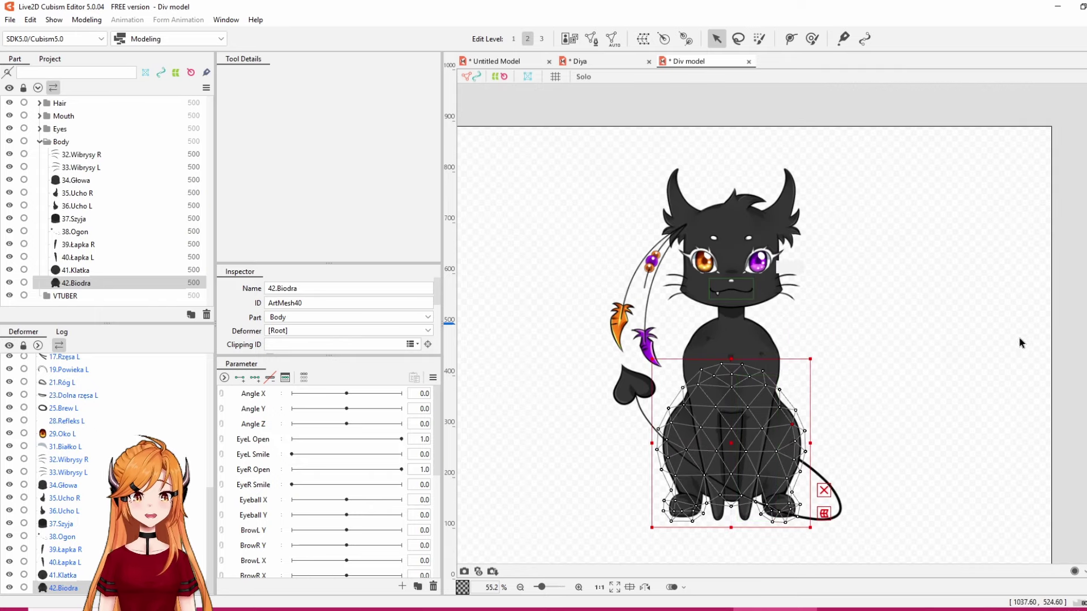
Generate automatic meshes for the chest 41.Klatka and the paw 40.Łapka L with the Deformation (Little) preset
{"action": "left_click", "coordinate": [67, 272]}
{"action": "left_click", "coordinate": [612, 38]}
{"action": "left_click", "coordinate": [541, 256]}
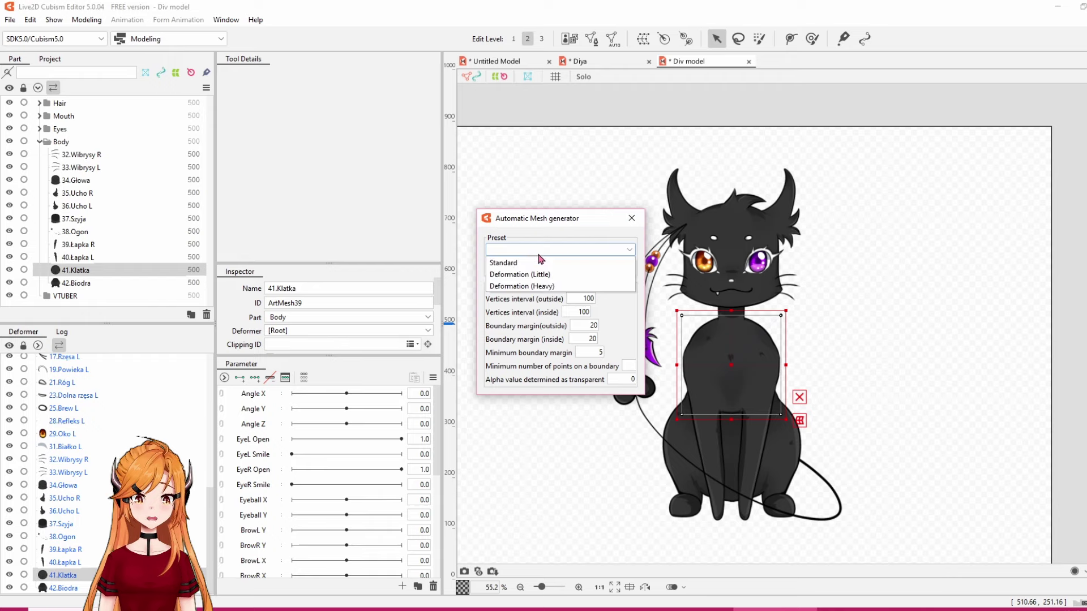
{"action": "left_click", "coordinate": [530, 275]}
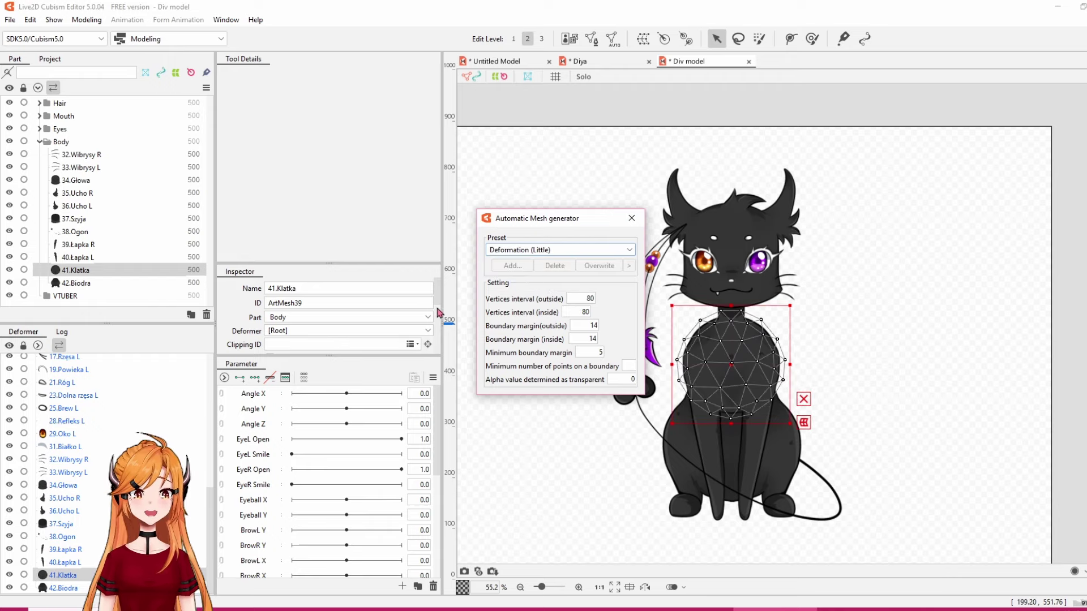
{"action": "left_click", "coordinate": [66, 258]}
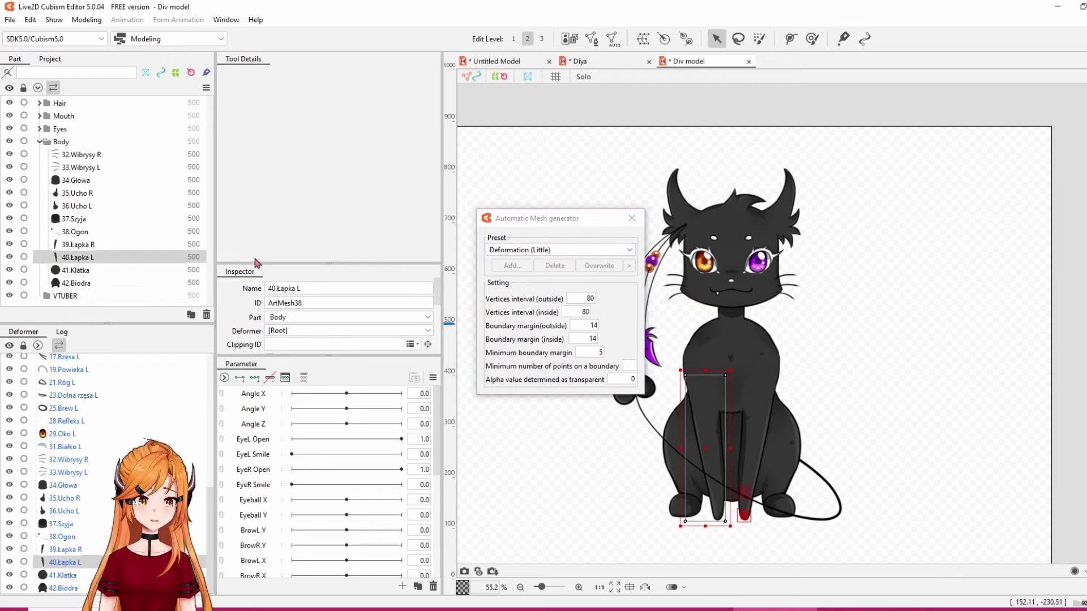
{"action": "left_click", "coordinate": [566, 250]}
{"action": "left_click", "coordinate": [548, 276]}
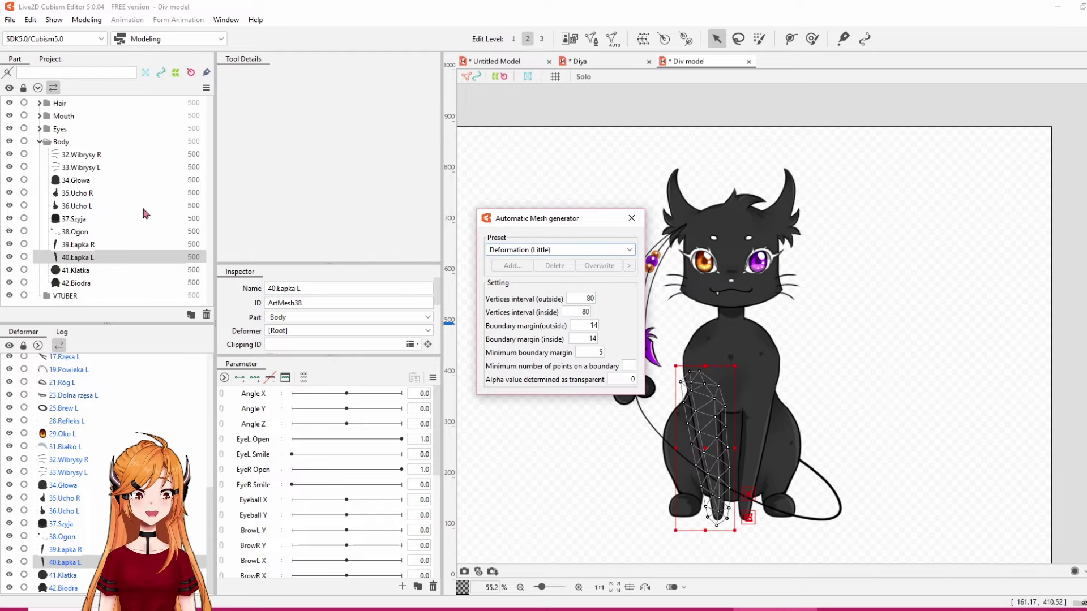
Generate automatic meshes for the paw 39.Łapka R and the tail 38.Ogon, using Deformation (Heavy) for the tail
{"action": "left_click", "coordinate": [80, 248]}
{"action": "left_click", "coordinate": [560, 249]}
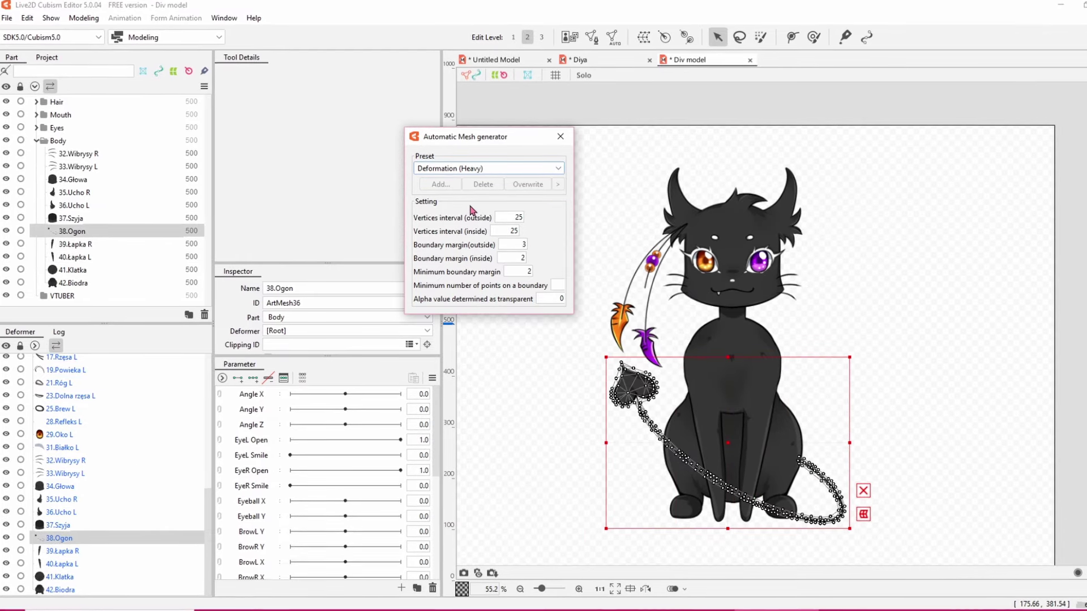
{"action": "left_click", "coordinate": [459, 169]}
{"action": "left_click", "coordinate": [458, 194]}
Apply Deformation (Little) meshes to the ear 36.Ucho L, the head 34.Głowa and the whiskers 32.Wibrysy R
{"action": "left_click", "coordinate": [64, 205]}
{"action": "left_click", "coordinate": [459, 169]}
{"action": "left_click", "coordinate": [458, 193]}
{"action": "left_click", "coordinate": [67, 178]}
{"action": "left_click", "coordinate": [459, 169]}
{"action": "left_click", "coordinate": [456, 194]}
{"action": "left_click", "coordinate": [72, 153]}
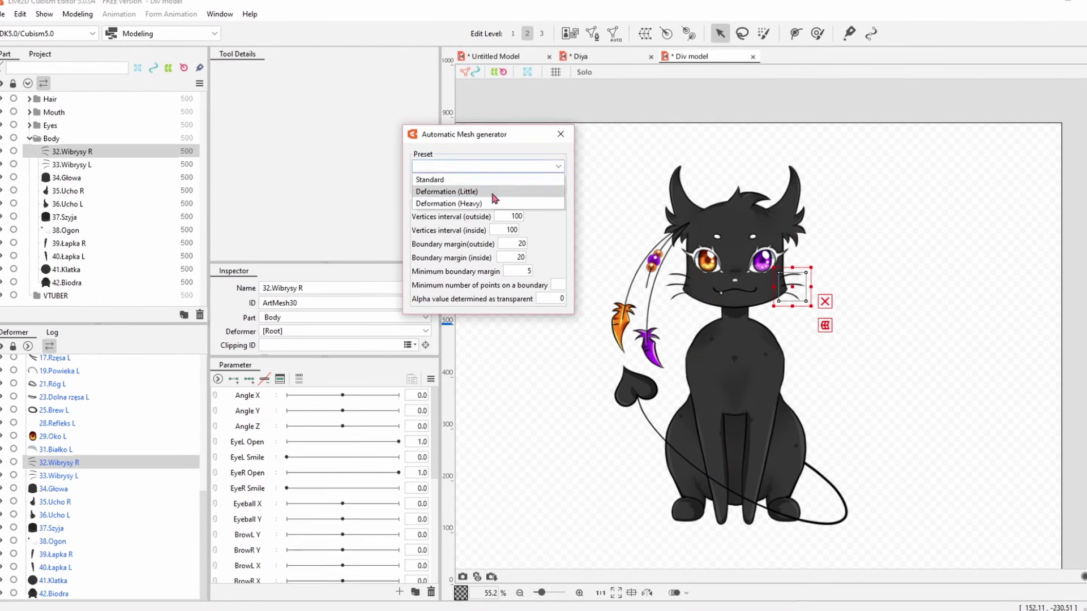
{"action": "left_click", "coordinate": [453, 191]}
Apply Deformation (Little) meshes to the parts in the Eyes folder, including 21.Róg L and its neighbours
{"action": "left_click", "coordinate": [126, 261]}
{"action": "left_click", "coordinate": [85, 234]}
{"action": "left_click", "coordinate": [445, 192]}
{"action": "left_click", "coordinate": [85, 208]}
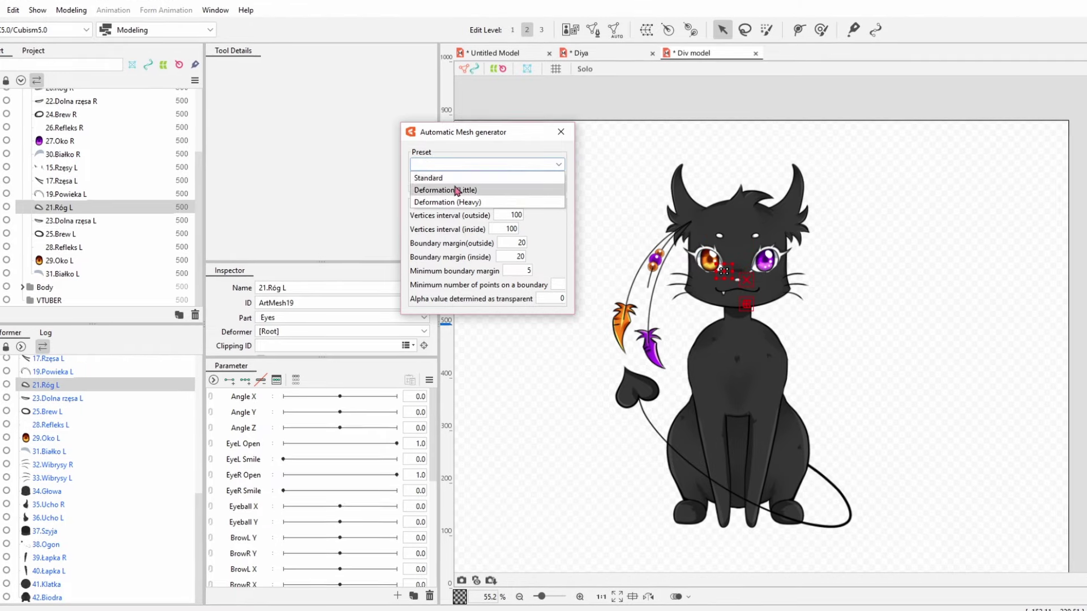
{"action": "left_click", "coordinate": [455, 191]}
{"action": "left_click", "coordinate": [85, 181]}
{"action": "left_click", "coordinate": [459, 166]}
{"action": "left_click", "coordinate": [443, 193]}
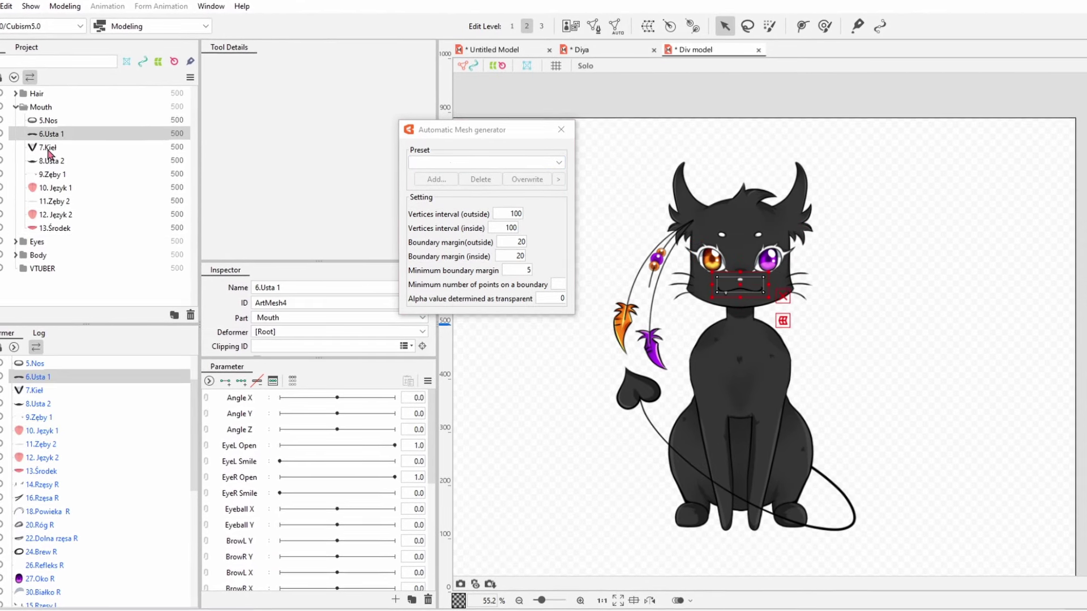
Apply Deformation (Little) meshes to the parts in the Mouth folder, including 7.Kieł, 9.Zęby 1, 10. Język 1, 11.Zęby 2 and 12. Język 2
{"action": "left_click", "coordinate": [58, 183], "text": "ctrl"}
{"action": "left_click", "coordinate": [53, 228], "text": "ctrl"}
{"action": "left_click", "coordinate": [519, 162]}
{"action": "left_click", "coordinate": [458, 189]}
{"action": "left_click", "coordinate": [54, 146]}
{"action": "left_click", "coordinate": [486, 162]}
{"action": "left_click", "coordinate": [459, 189]}
{"action": "scroll", "coordinate": [746, 280], "scroll_direction": "up", "scroll_amount": 5}
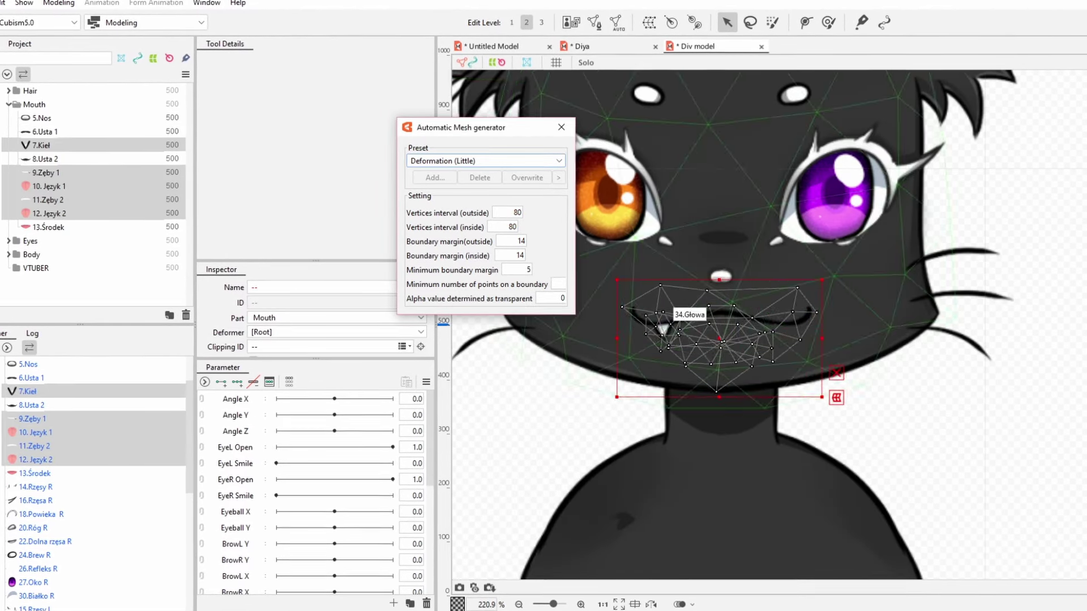
Apply Deformation (Heavy) meshes to 4.Grzywka and 3.Piórko 2 in the Hair folder
{"action": "left_click", "coordinate": [60, 187]}
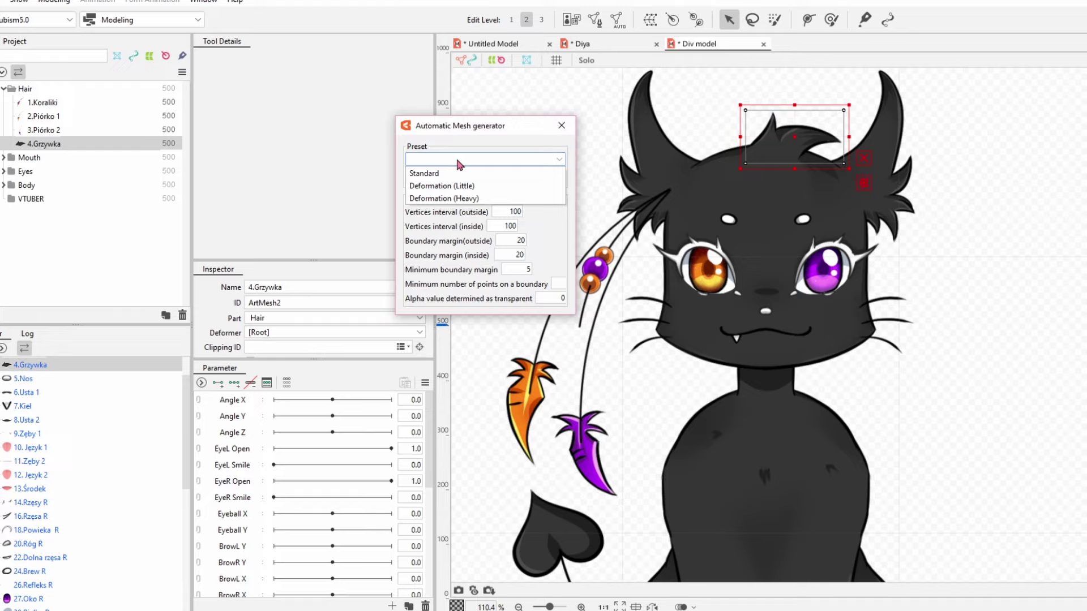
{"action": "left_click", "coordinate": [447, 200]}
{"action": "left_click", "coordinate": [45, 132]}
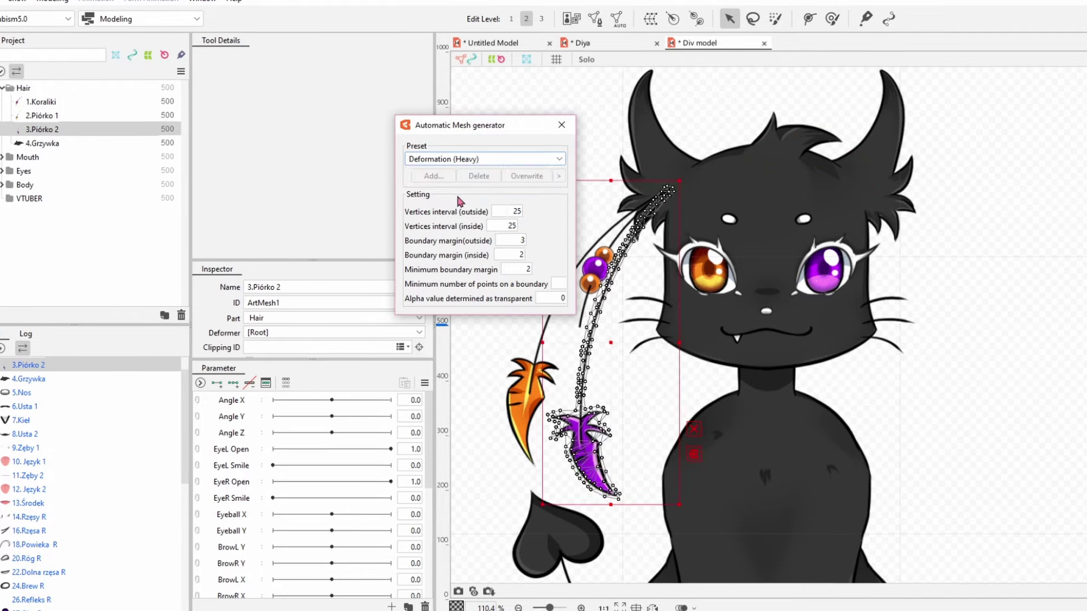
Apply an automatic mesh preset to 1.Koraliki in the Hair folder and finish automatic mesh generation
{"action": "left_click", "coordinate": [44, 104]}
{"action": "left_click", "coordinate": [490, 162]}
{"action": "left_click", "coordinate": [443, 198]}
{"action": "left_click", "coordinate": [562, 124]}
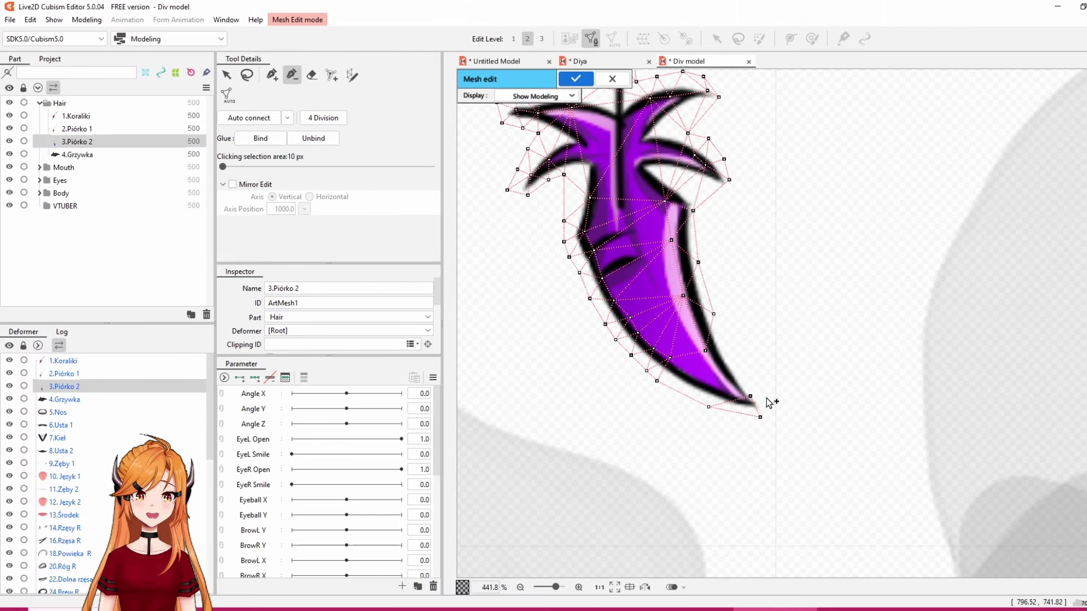
Delete the three mesh vertices around the lower tip of the purple feather 3.Piórko 2 and apply the mesh edit
{"action": "left_click", "coordinate": [749, 396]}
{"action": "left_click", "coordinate": [759, 415]}
{"action": "left_click", "coordinate": [709, 407]}
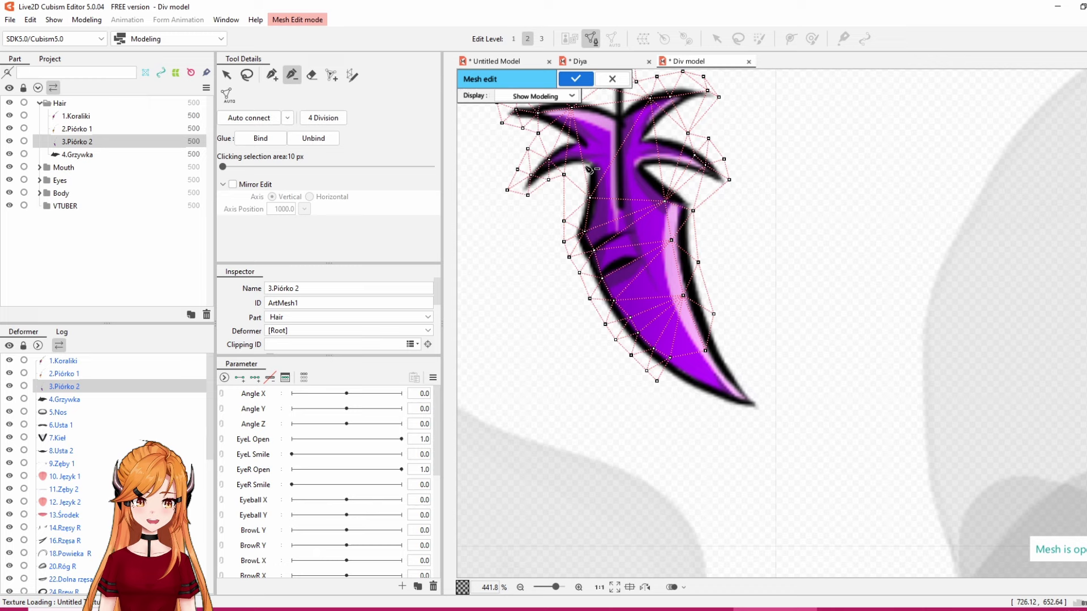
{"action": "left_click", "coordinate": [574, 79]}
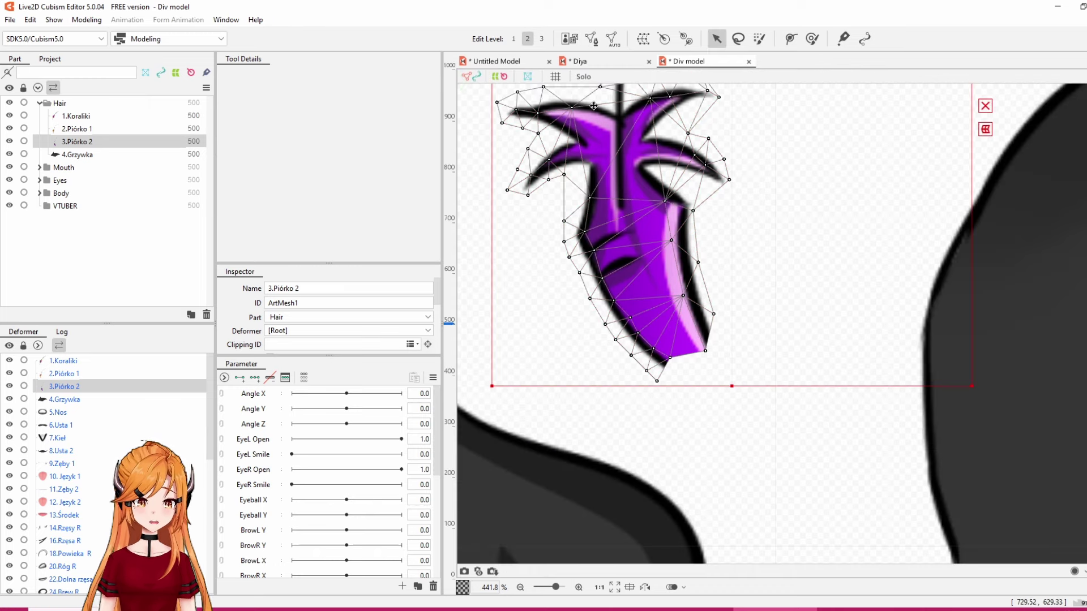
Add connected vertices to the mesh of 3.Piórko 2 to cover the purple feather's missing lower tip, and apply the edit
{"action": "left_click", "coordinate": [591, 38]}
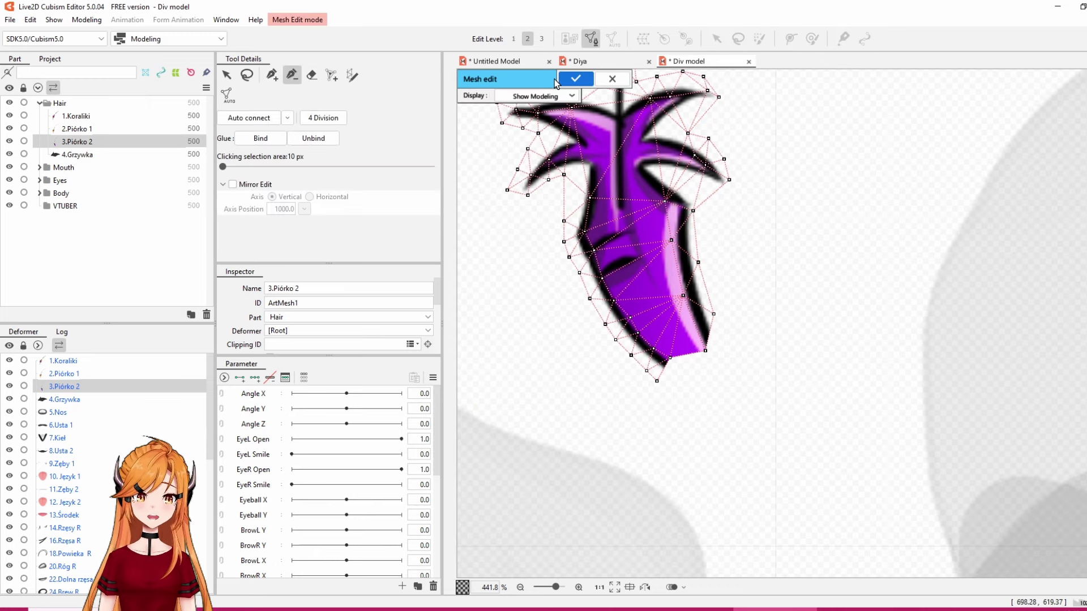
{"action": "left_click", "coordinate": [272, 74]}
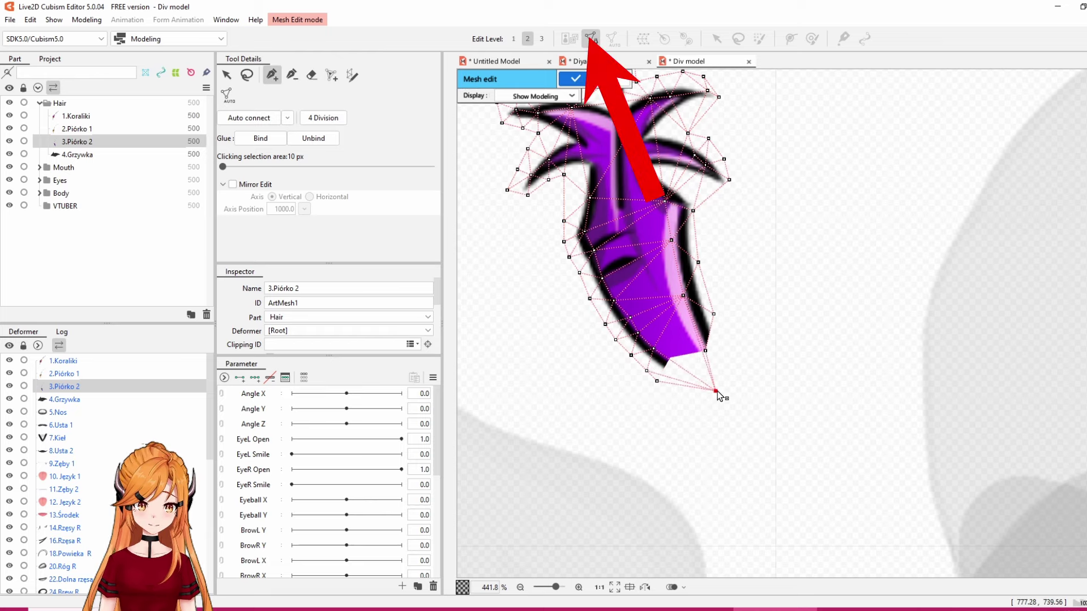
{"action": "left_click", "coordinate": [678, 367]}
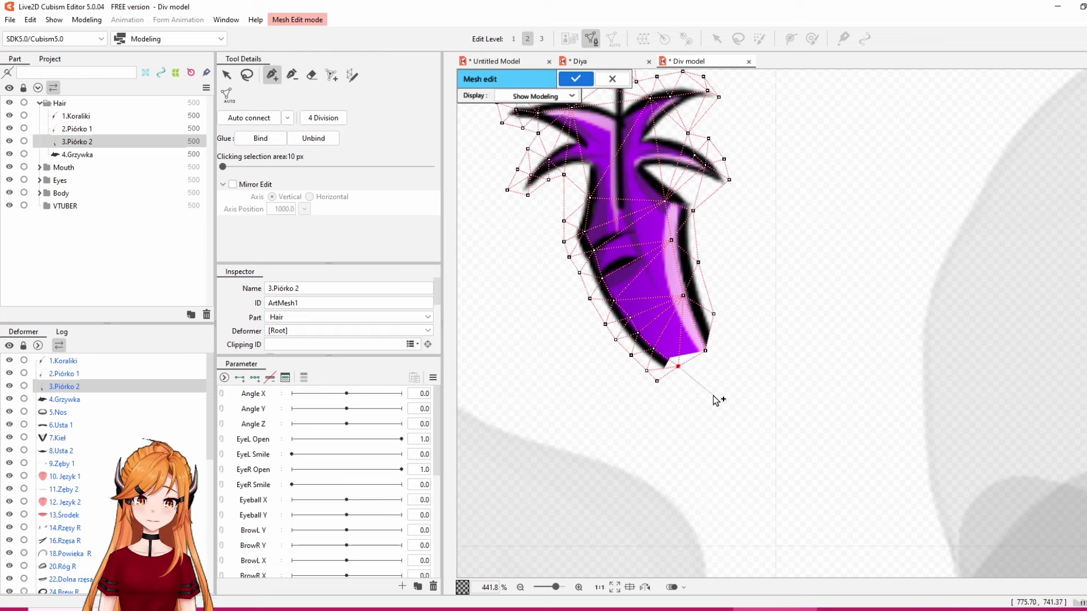
{"action": "left_click", "coordinate": [656, 381]}
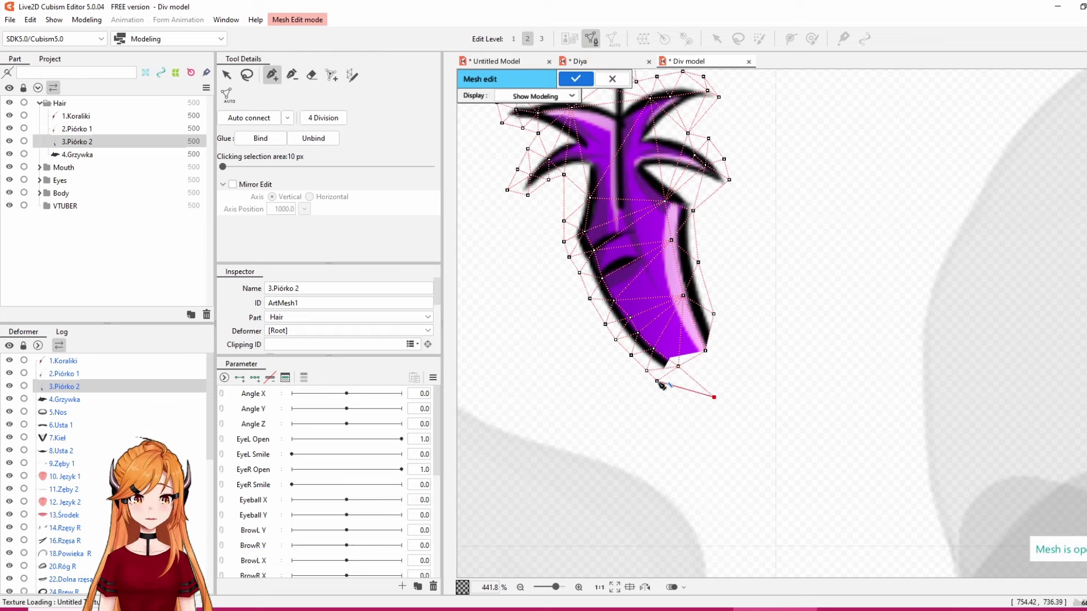
{"action": "left_click", "coordinate": [748, 404]}
{"action": "left_click", "coordinate": [707, 351]}
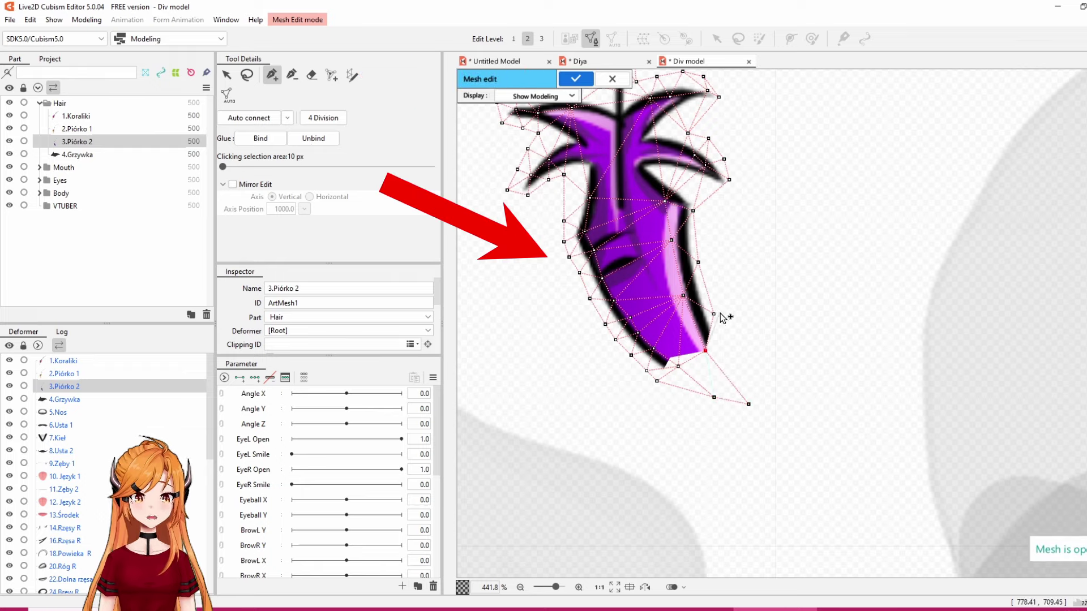
{"action": "left_click", "coordinate": [707, 351]}
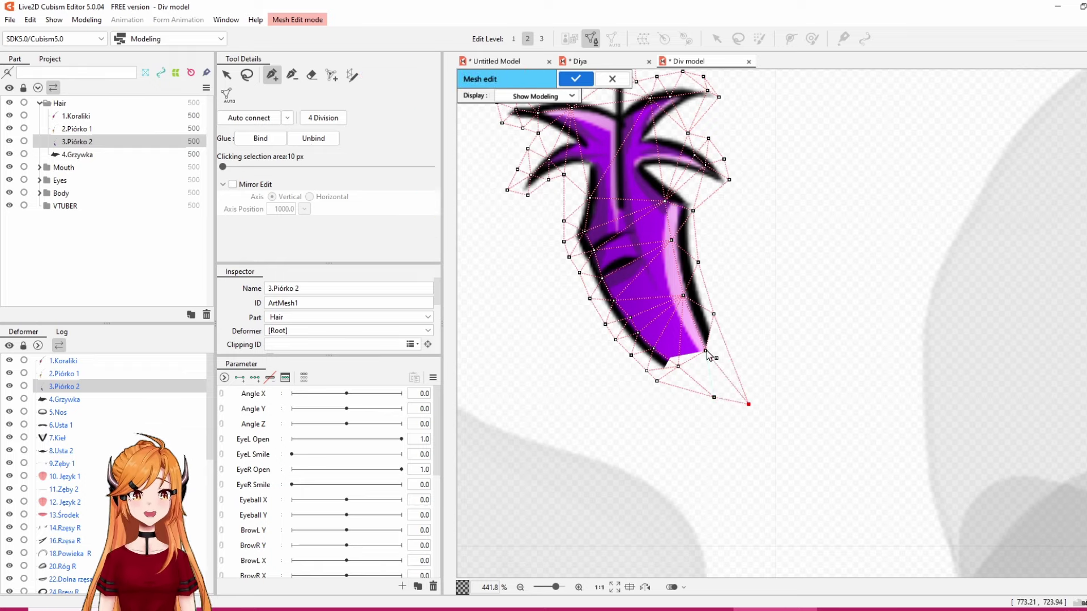
{"action": "left_click", "coordinate": [714, 397]}
{"action": "left_click", "coordinate": [575, 79]}
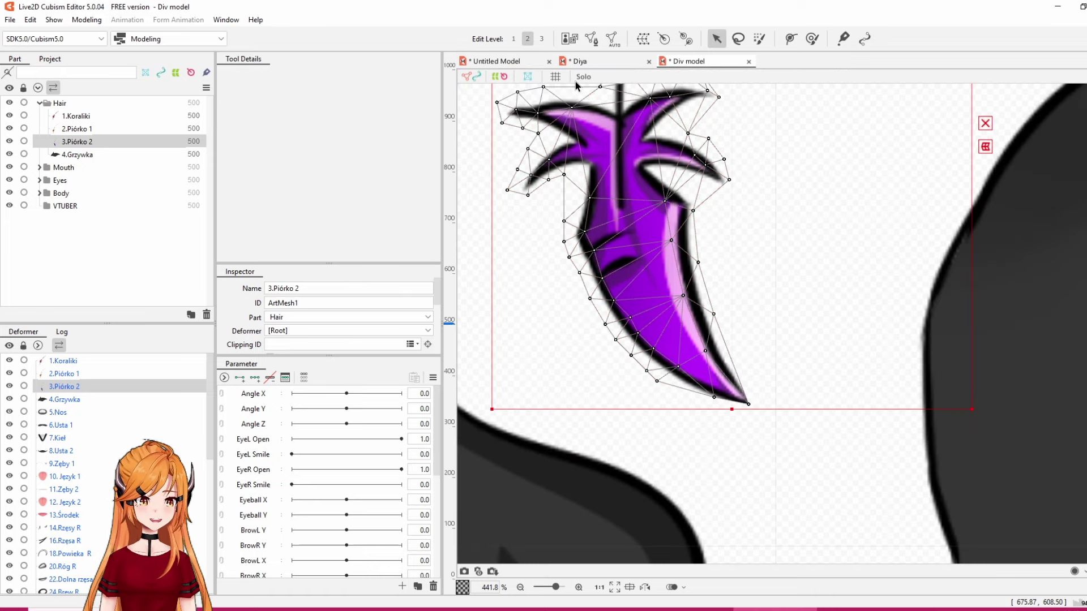
Extend the mesh of 3.Piórko 2 with an outer row of connected vertices around the feather's tip and apply the edit
{"action": "left_click", "coordinate": [591, 38]}
{"action": "left_click", "coordinate": [657, 381]}
{"action": "left_click", "coordinate": [696, 404]}
{"action": "left_click", "coordinate": [731, 416]}
{"action": "left_click", "coordinate": [779, 421]}
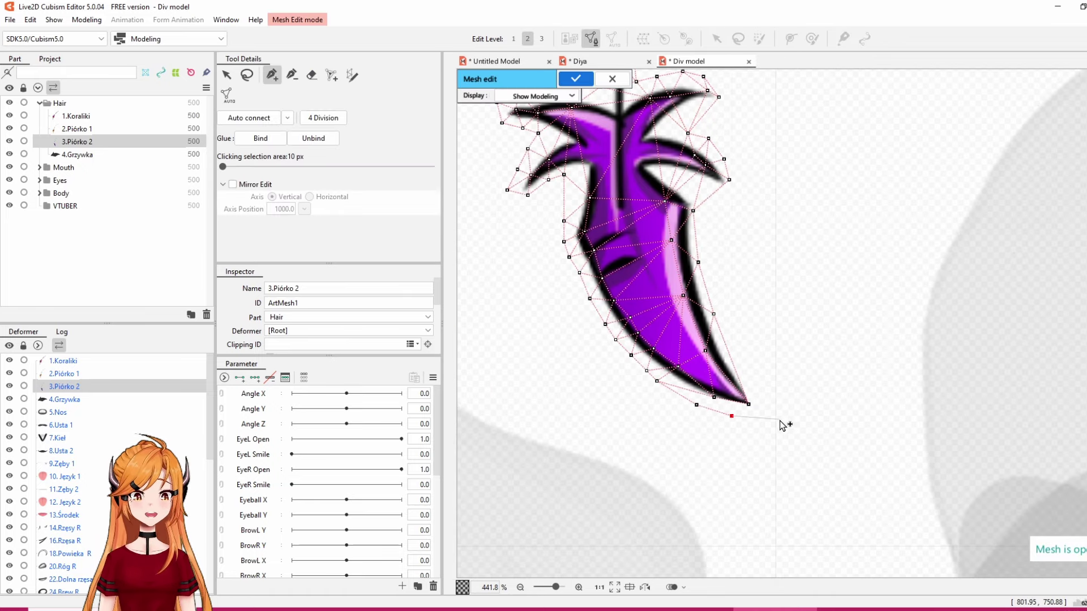
{"action": "left_click", "coordinate": [758, 395]}
{"action": "left_click", "coordinate": [714, 314]}
{"action": "left_click", "coordinate": [748, 404]}
{"action": "left_click", "coordinate": [714, 397]}
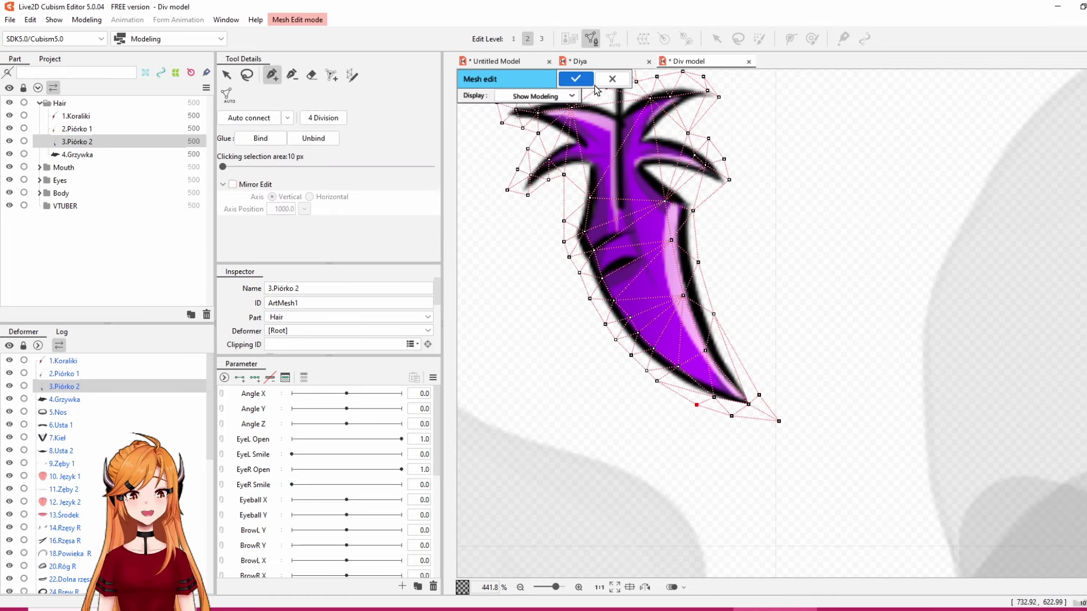
{"action": "left_click", "coordinate": [575, 79]}
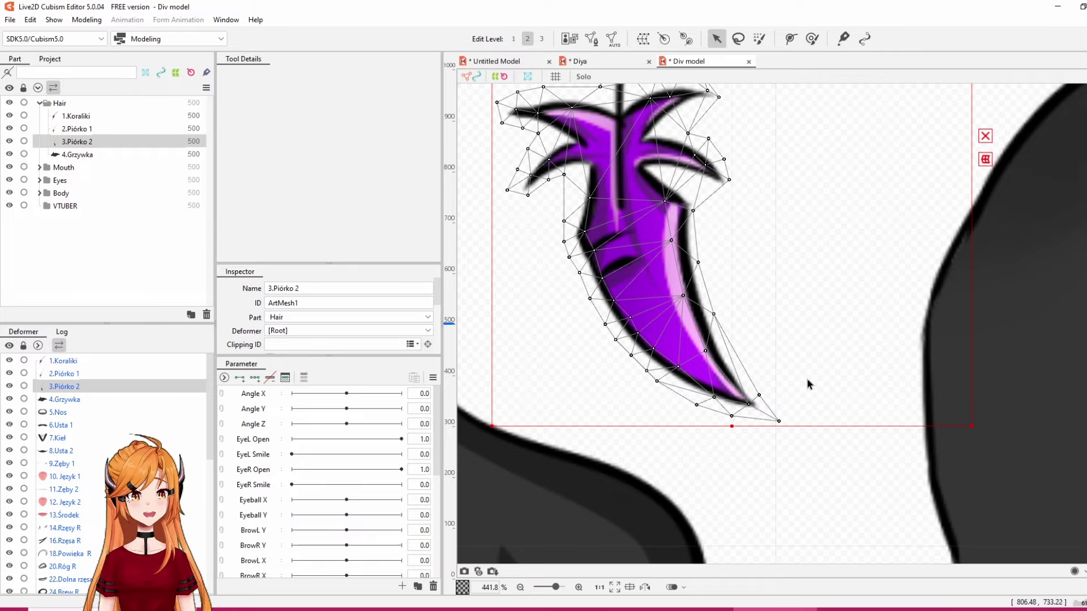
Examine the whole cat model and its list of default parameters, from Angle X down to the body parameters
{"action": "scroll", "coordinate": [809, 384], "scroll_direction": "down", "scroll_amount": 10}
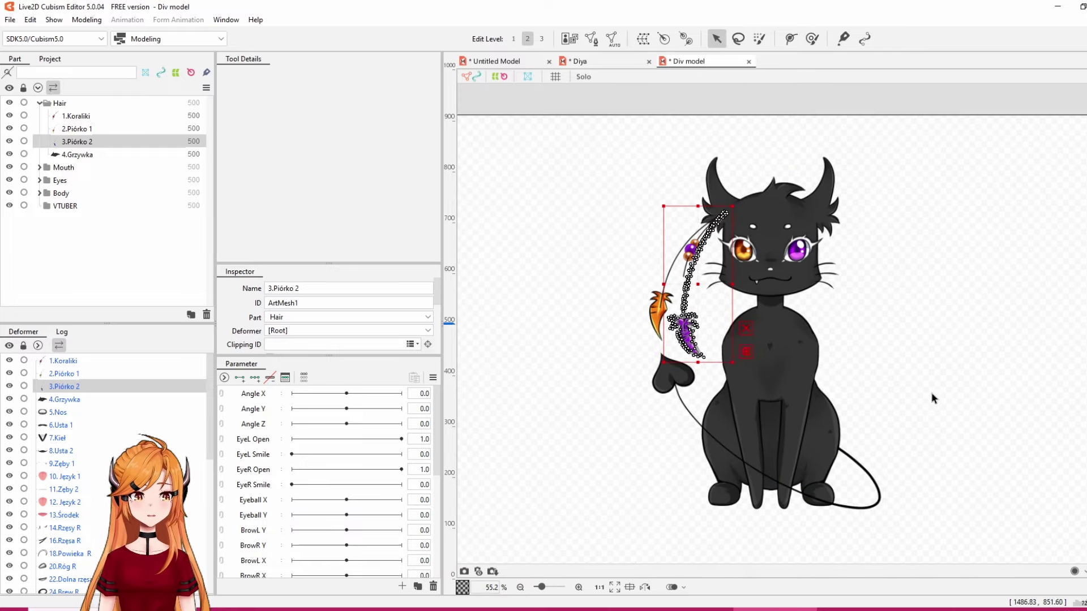
{"action": "scroll", "coordinate": [940, 396], "scroll_direction": "up", "scroll_amount": 1}
{"action": "scroll", "coordinate": [846, 410], "scroll_direction": "down", "scroll_amount": 1}
{"action": "scroll", "coordinate": [797, 363], "scroll_direction": "down", "scroll_amount": 1}
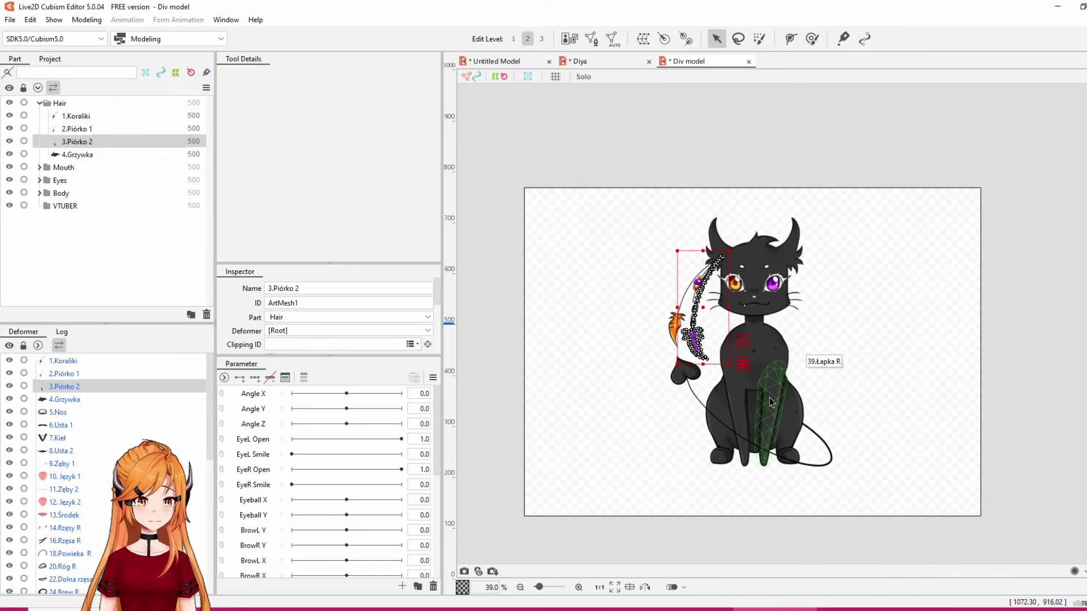
{"action": "scroll", "coordinate": [770, 398], "scroll_direction": "up", "scroll_amount": 1}
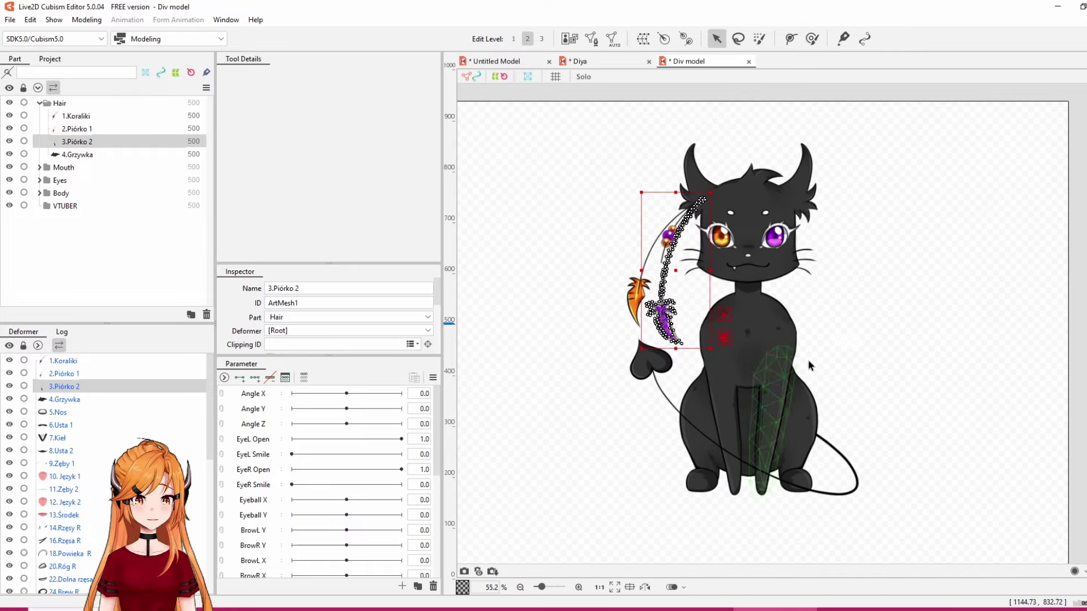
{"action": "left_click", "coordinate": [1080, 300]}
{"action": "scroll", "coordinate": [327, 481], "scroll_direction": "down", "scroll_amount": 3}
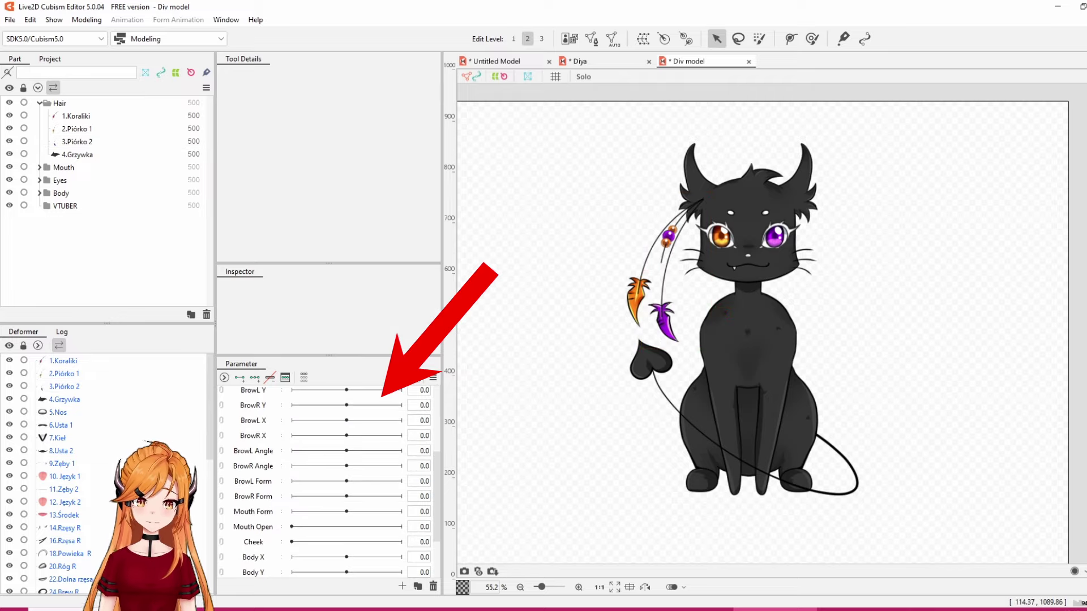
{"action": "scroll", "coordinate": [325, 503], "scroll_direction": "down", "scroll_amount": 1}
{"action": "scroll", "coordinate": [328, 502], "scroll_direction": "up", "scroll_amount": 6}
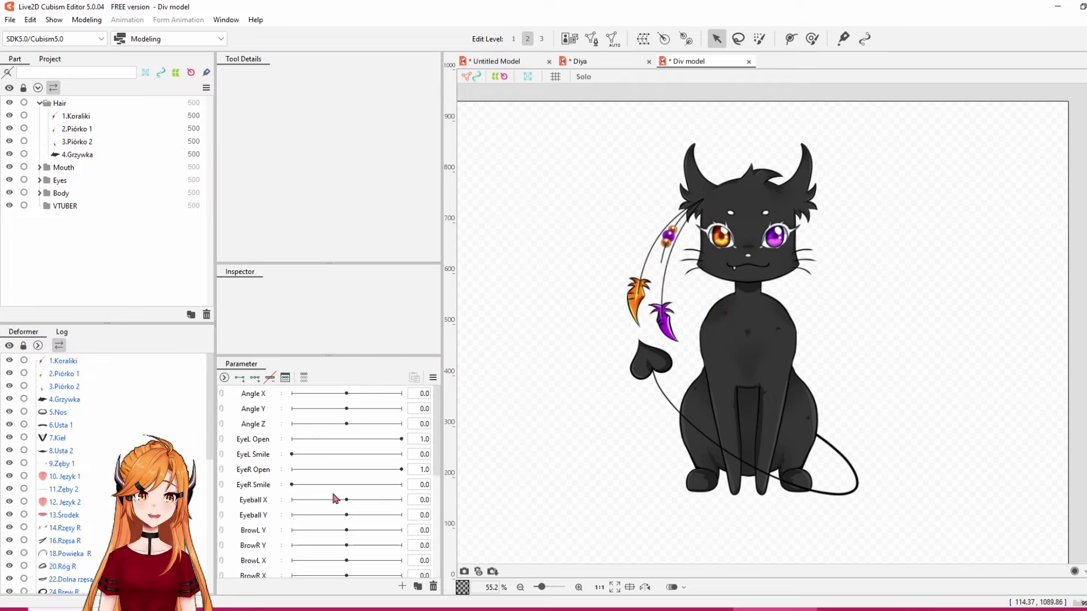
{"action": "scroll", "coordinate": [88, 413], "scroll_direction": "down", "scroll_amount": 3}
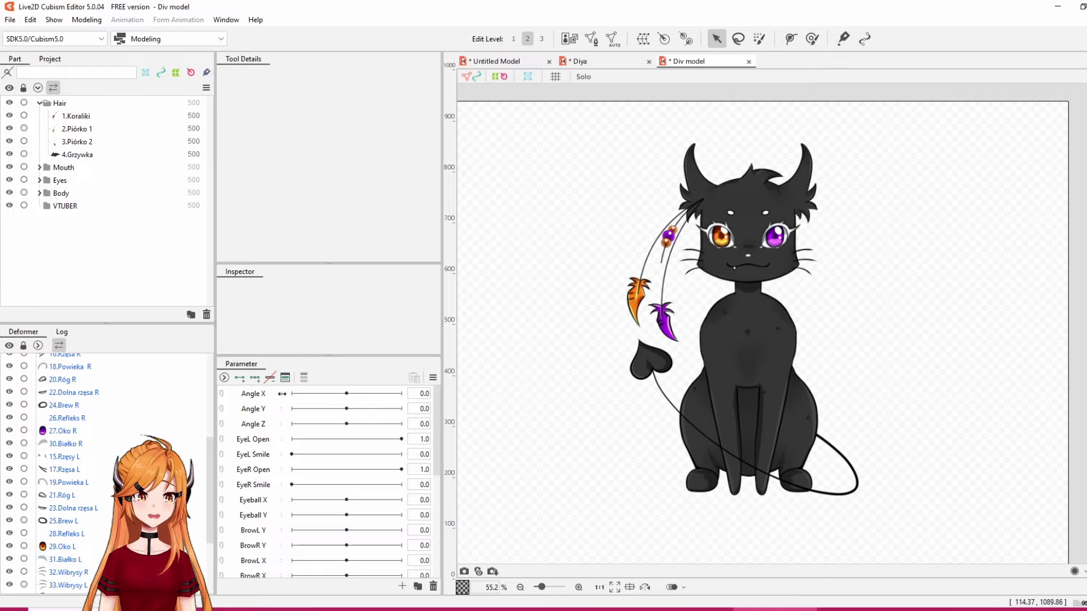
{"action": "left_click", "coordinate": [330, 394]}
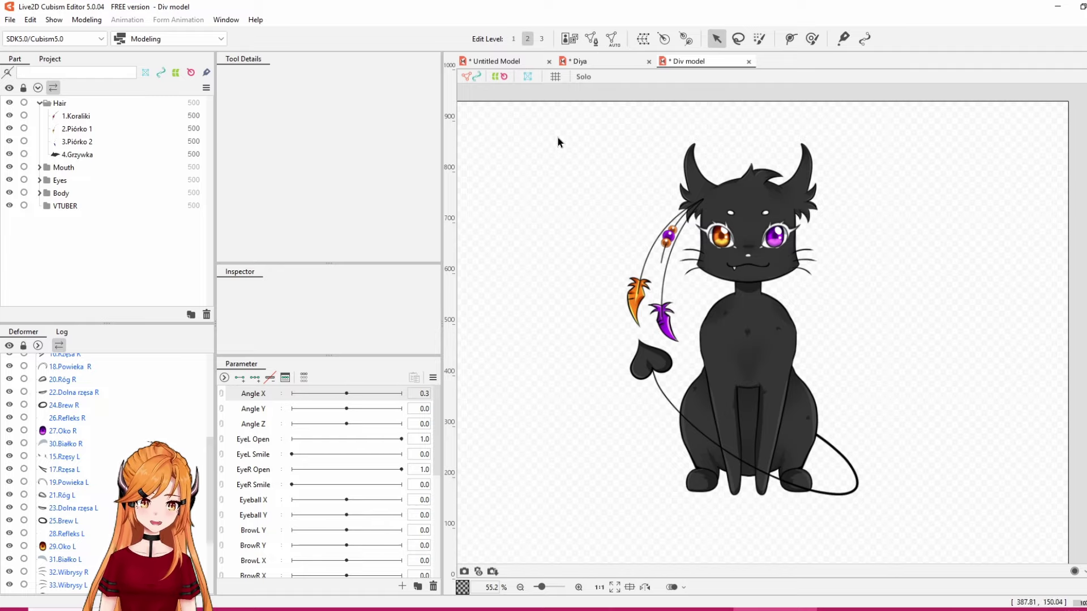
Examine the Head parameter group of the Diya model for comparison and return to the Div model
{"action": "left_click", "coordinate": [609, 65]}
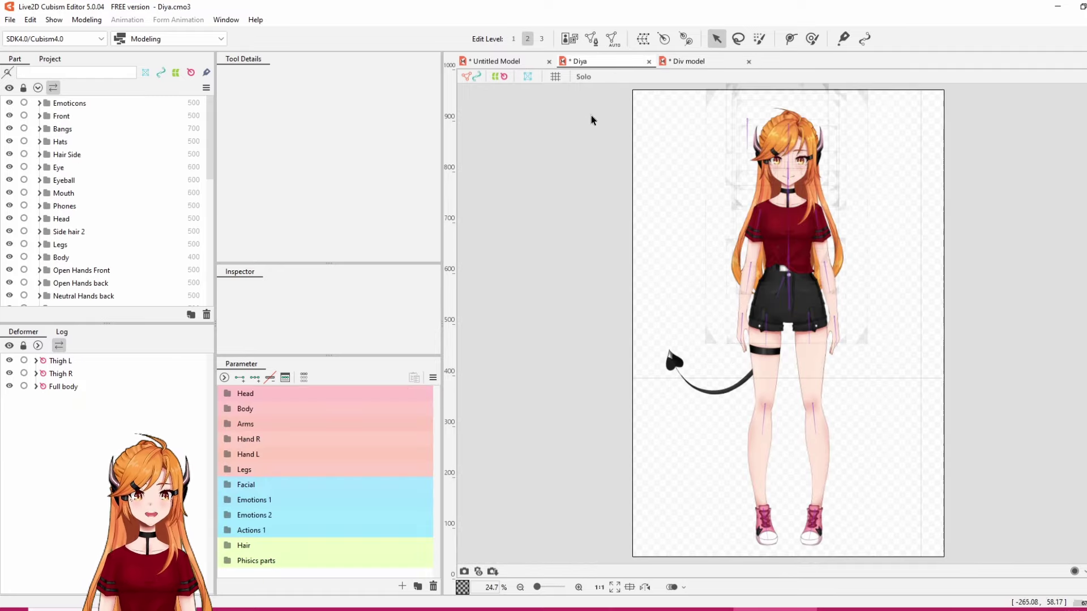
{"action": "left_click", "coordinate": [233, 393]}
{"action": "mouse_move", "coordinate": [342, 471]}
{"action": "left_mouse_down"}
{"action": "mouse_move", "coordinate": [371, 468]}
{"action": "mouse_move", "coordinate": [339, 473]}
{"action": "mouse_move", "coordinate": [344, 485]}
{"action": "left_mouse_up"}
{"action": "left_click", "coordinate": [688, 62]}
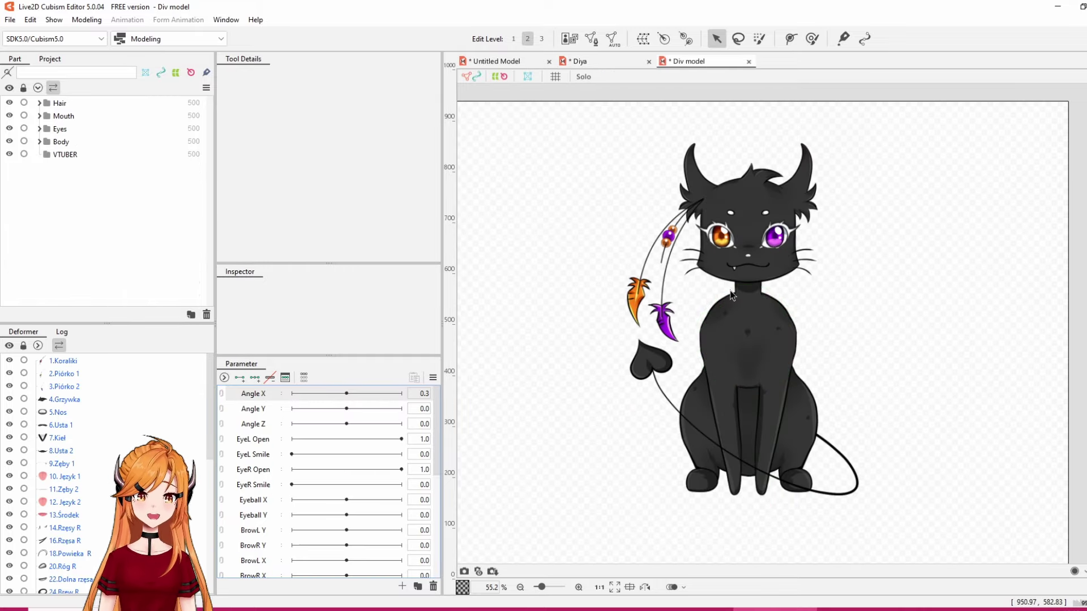
Create a rotation deformer named Neck Rotation in the Body part, as parent of the neck 37.Szyja
{"action": "left_click", "coordinate": [747, 285]}
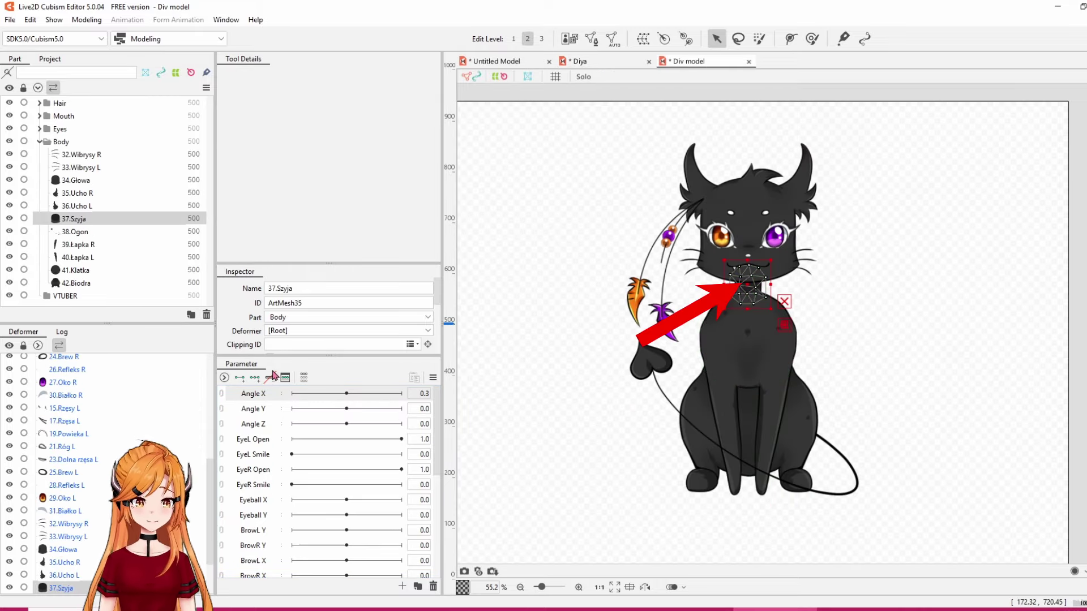
{"action": "left_click", "coordinate": [915, 294]}
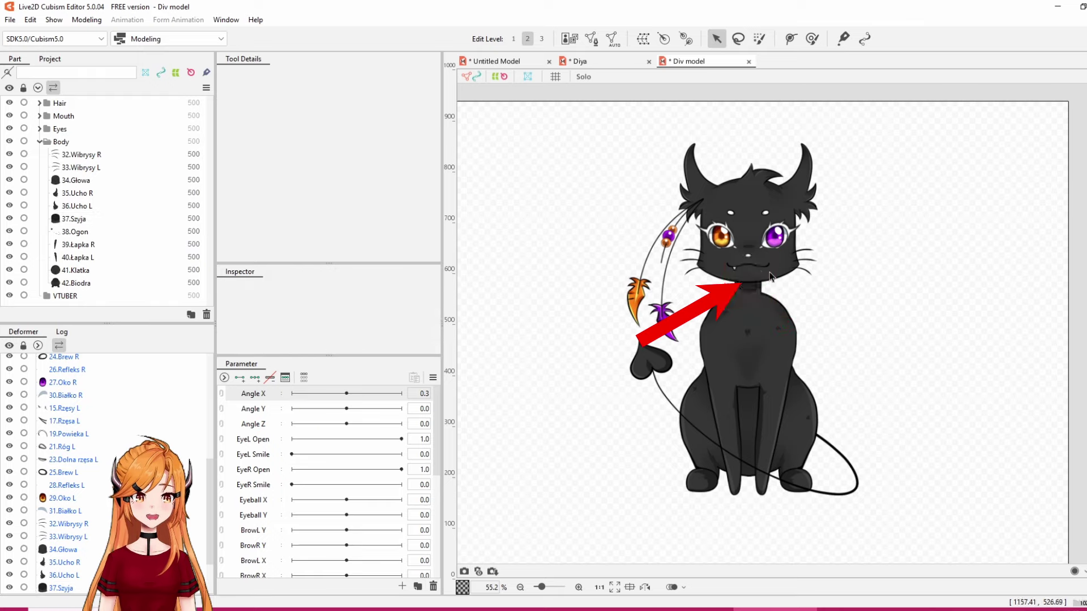
{"action": "left_click", "coordinate": [741, 290]}
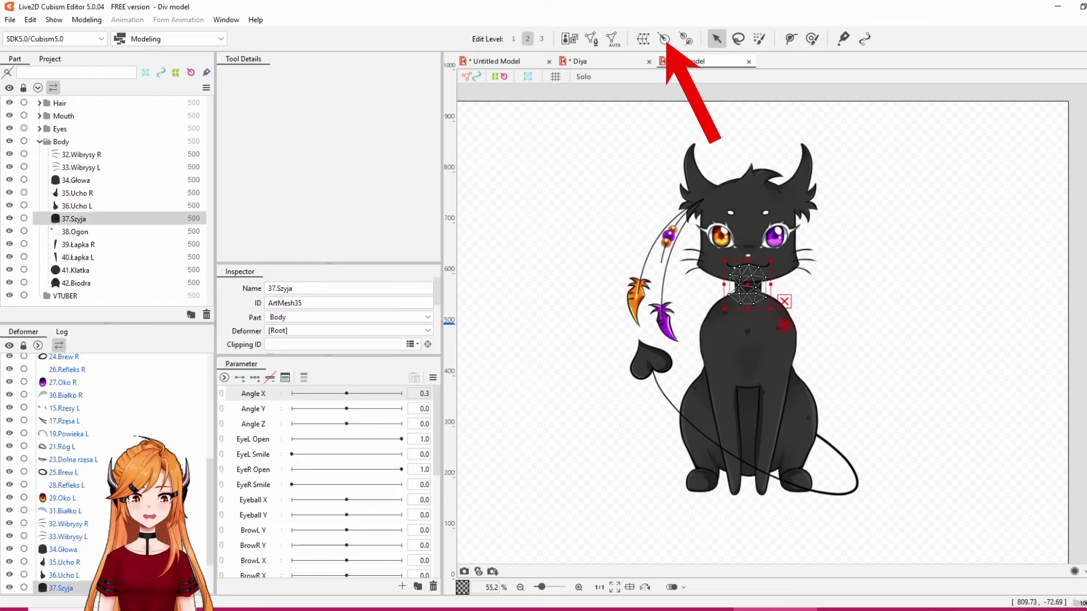
{"action": "left_click", "coordinate": [665, 40]}
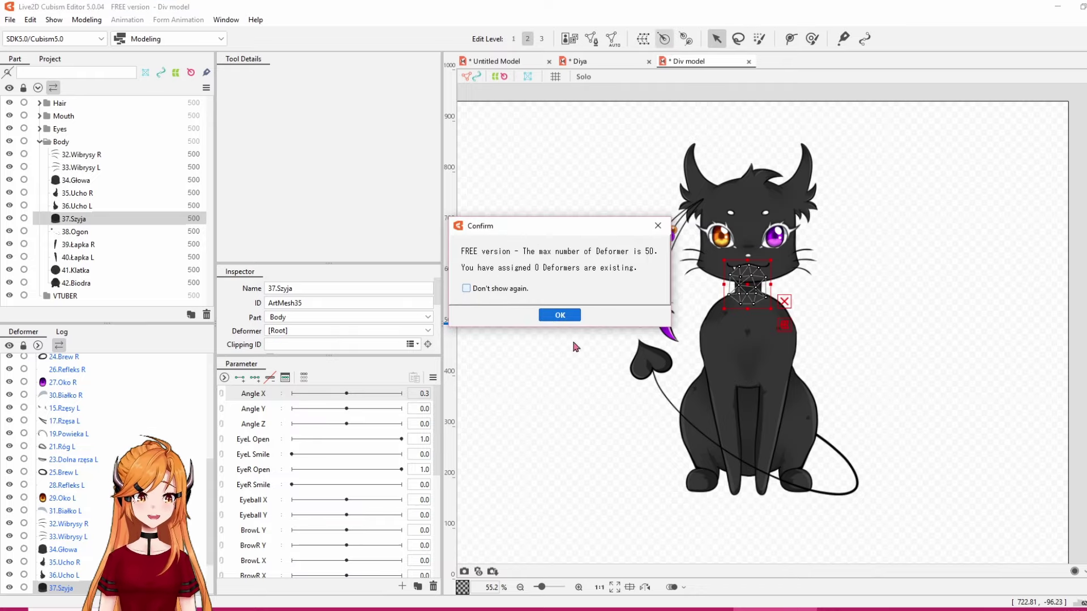
{"action": "left_click", "coordinate": [559, 315]}
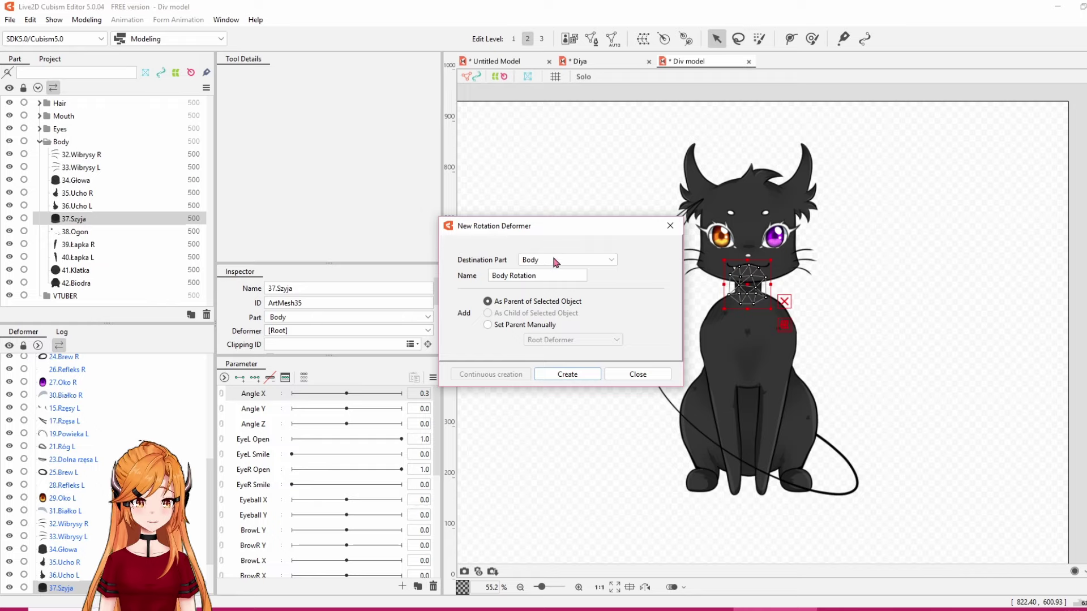
{"action": "left_click_drag", "start_coordinate": [542, 276], "coordinate": [471, 280]}
{"action": "left_click", "coordinate": [545, 277]}
{"action": "type", "text": "Ne"}
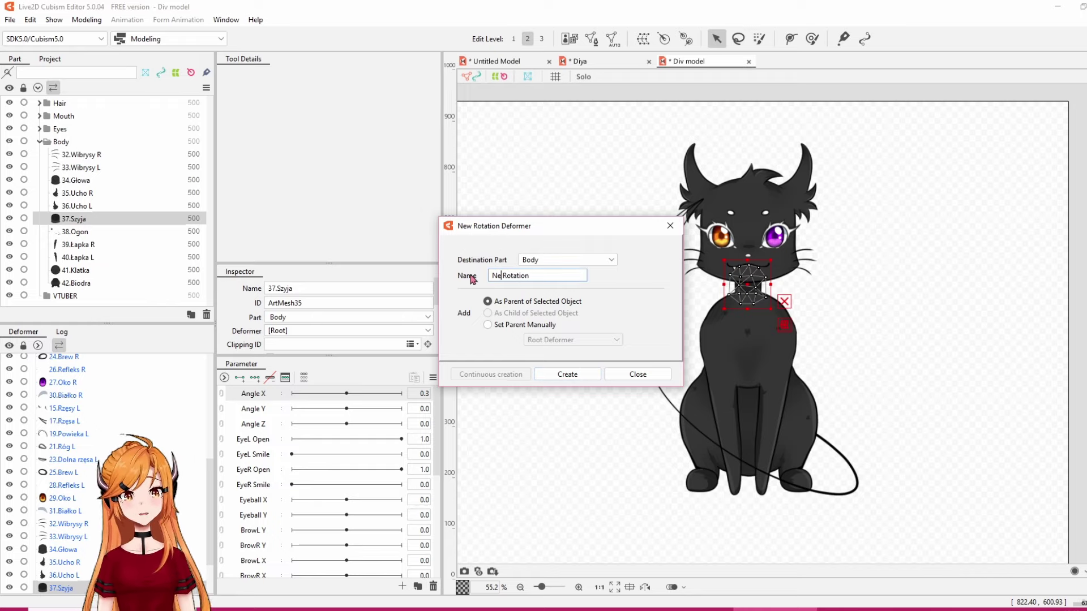
{"action": "type", "text": "ck"}
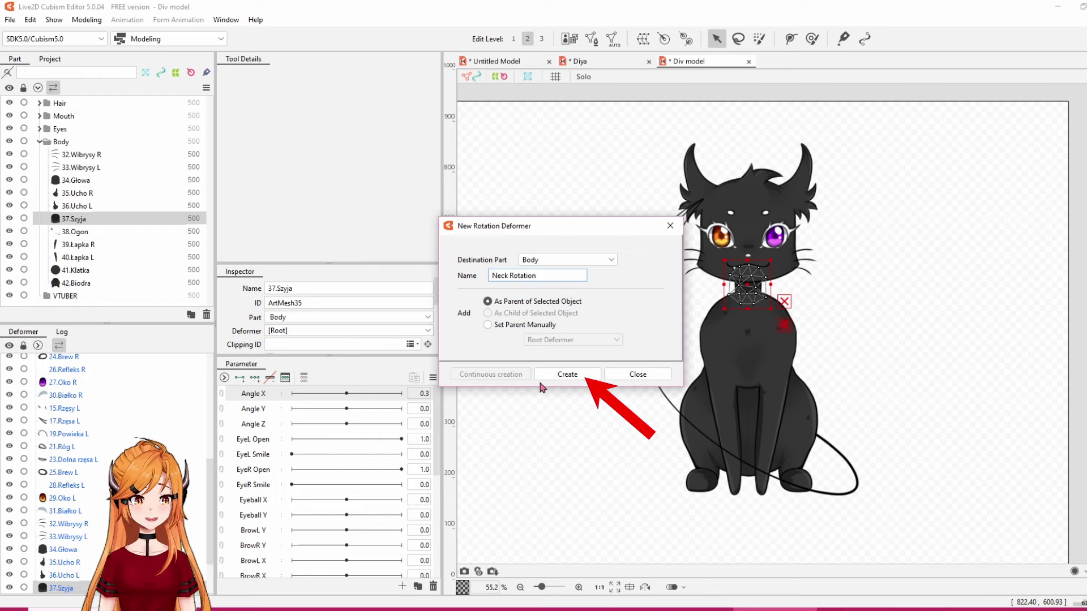
{"action": "left_click", "coordinate": [550, 373]}
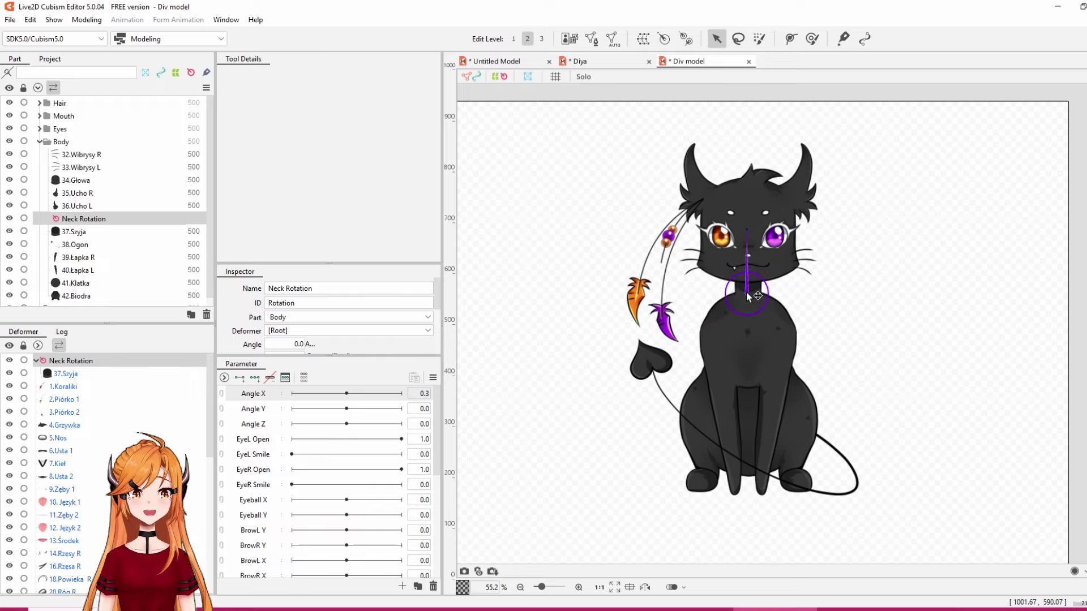
Test the Neck Rotation deformer by swinging its handle sideways and returning it upright
{"action": "left_click", "coordinate": [753, 288]}
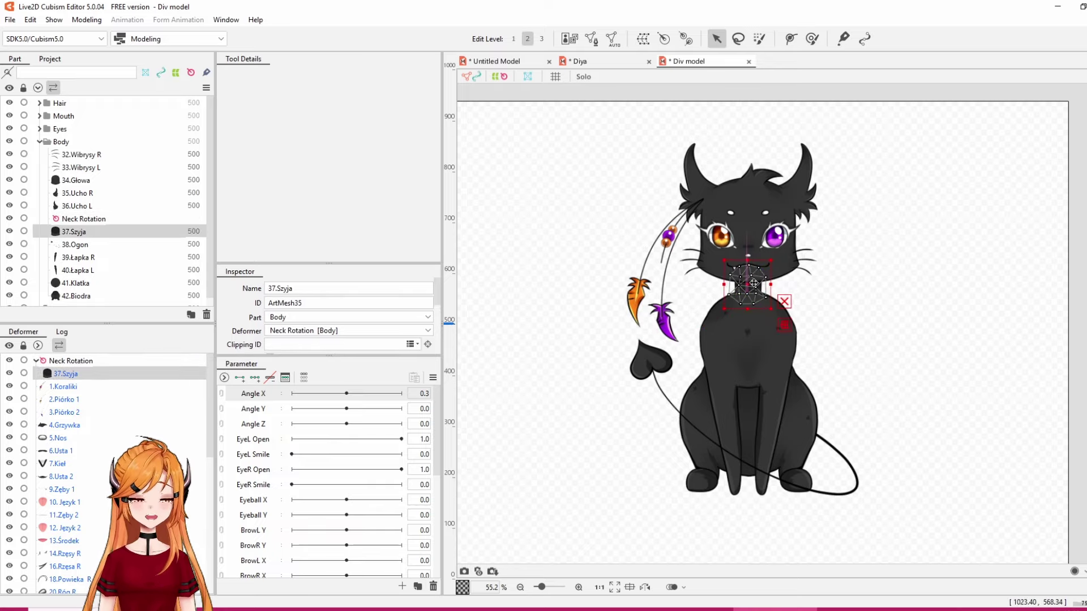
{"action": "left_click", "coordinate": [69, 361]}
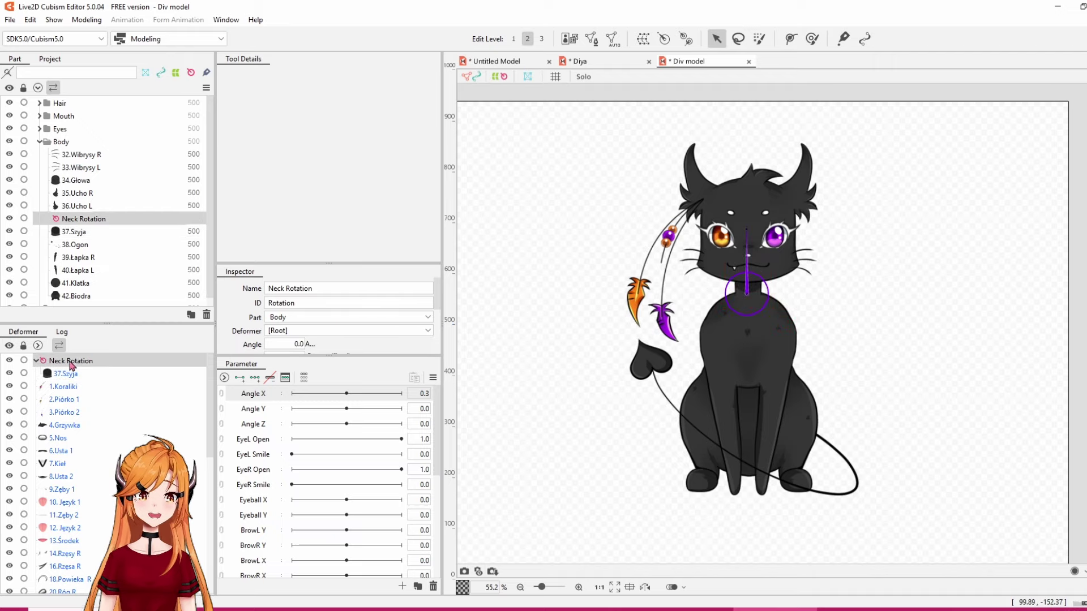
{"action": "left_click_drag", "start_coordinate": [747, 228], "coordinate": [691, 231]}
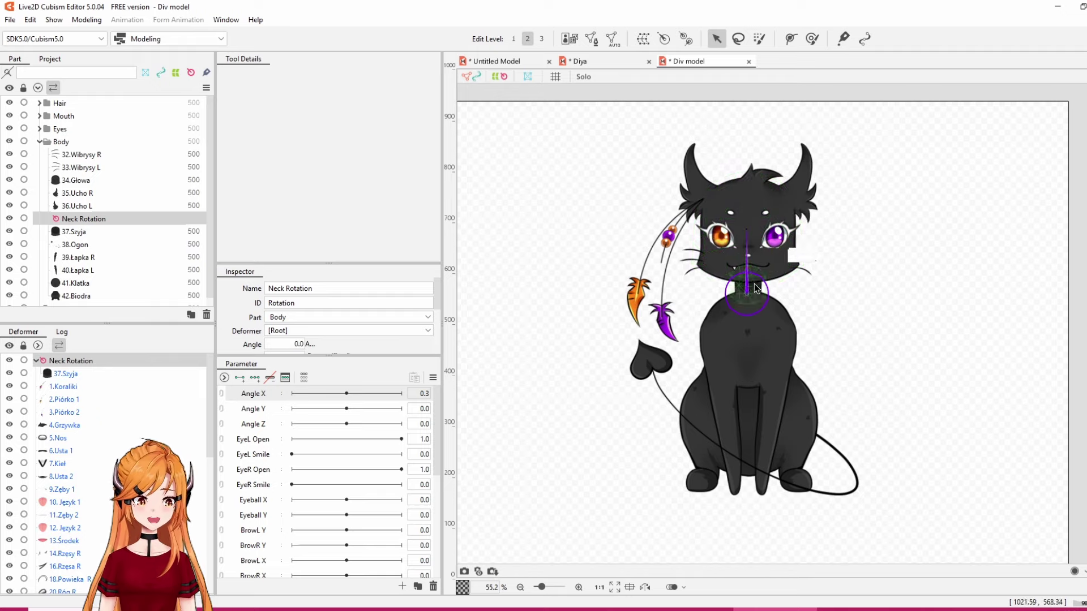
{"action": "left_click", "coordinate": [749, 229]}
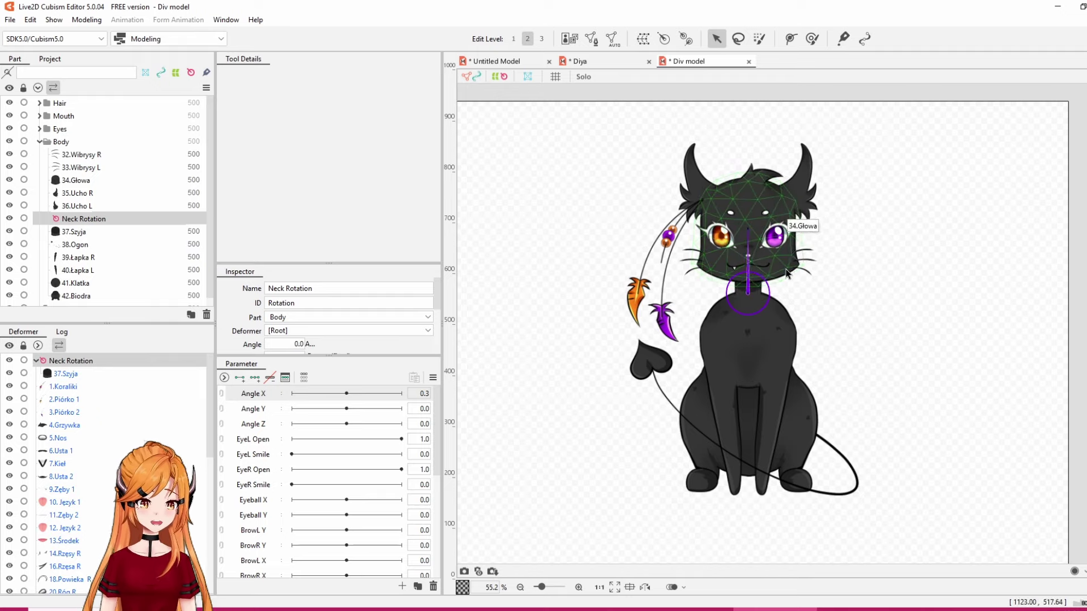
Create a rotation deformer named Head Rotation in the Body part as parent of 34.Głowa, and place its pivot at the chin
{"action": "left_click", "coordinate": [664, 39]}
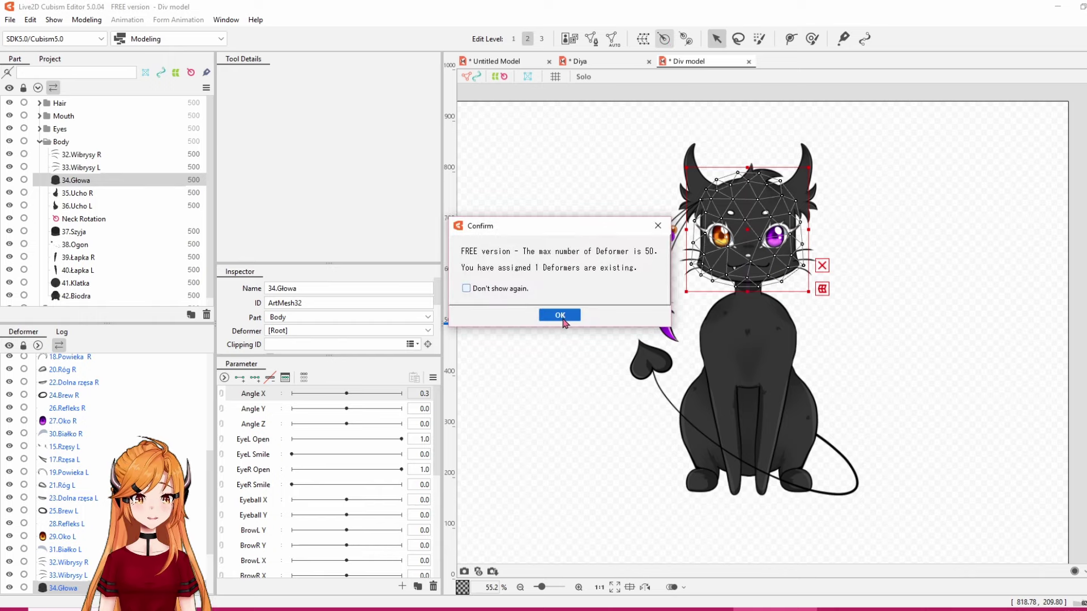
{"action": "left_click", "coordinate": [557, 313]}
{"action": "left_click", "coordinate": [529, 260]}
{"action": "left_click", "coordinate": [505, 275]}
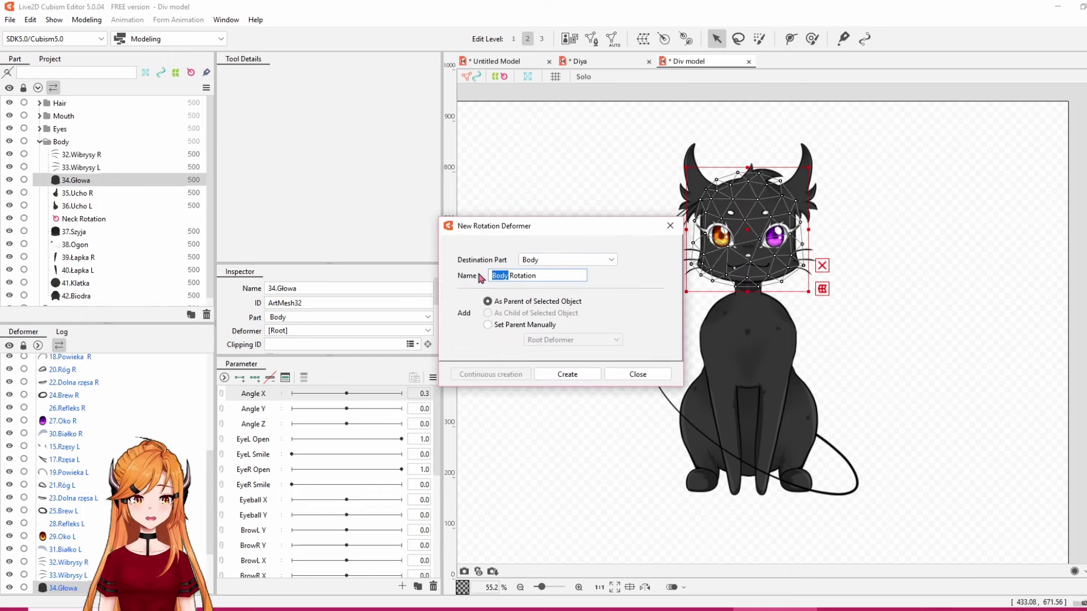
{"action": "left_click", "coordinate": [567, 374]}
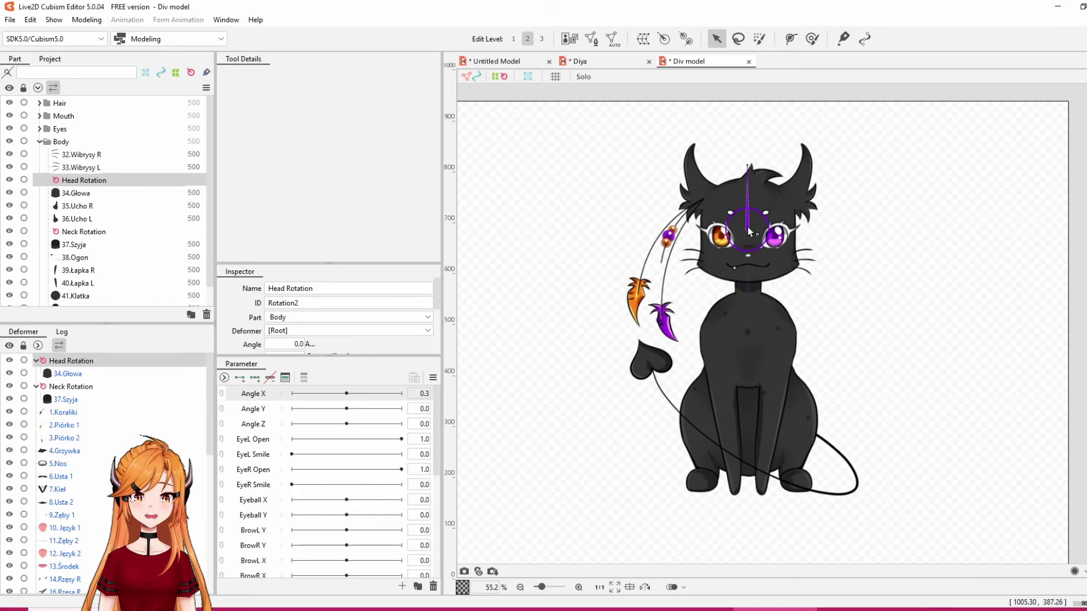
{"action": "left_click_drag", "start_coordinate": [749, 277], "coordinate": [748, 278]}
Compare swinging the head around the chin pivot and around a forehead pivot, undoing each swing and restoring the chin pivot
{"action": "left_click_drag", "start_coordinate": [748, 216], "coordinate": [724, 213]}
{"action": "key", "text": "ctrl+z"}
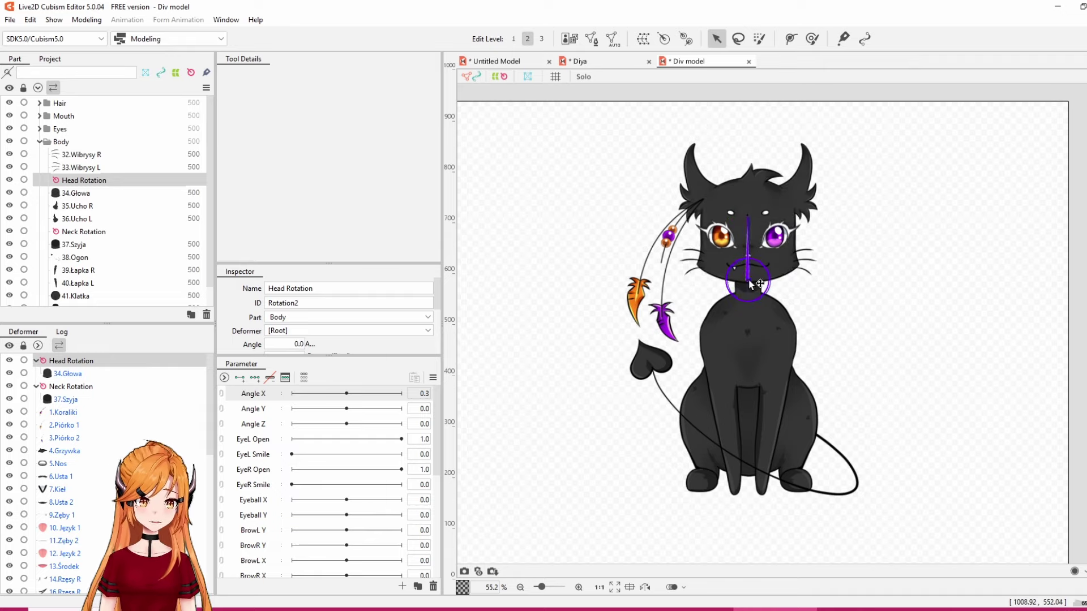
{"action": "left_click_drag", "start_coordinate": [747, 280], "coordinate": [746, 212], "text": "ctrl"}
{"action": "left_click_drag", "start_coordinate": [747, 149], "coordinate": [682, 146]}
{"action": "key", "text": "ctrl+z"}
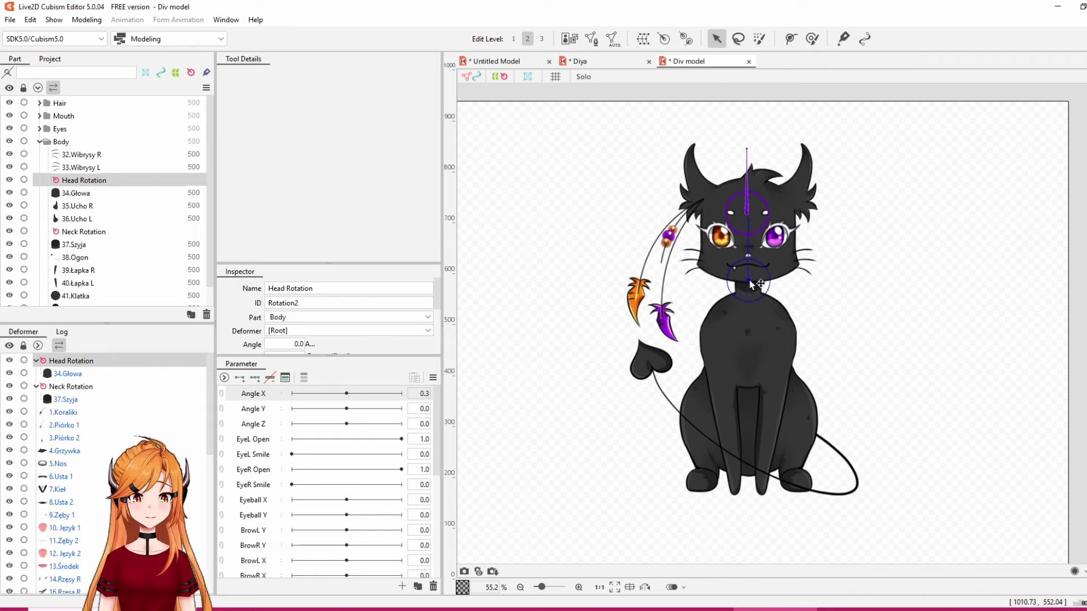
{"action": "left_click_drag", "start_coordinate": [749, 280], "coordinate": [748, 279], "text": "ctrl"}
{"action": "left_click_drag", "start_coordinate": [747, 211], "coordinate": [781, 222]}
{"action": "key", "text": "ctrl+z"}
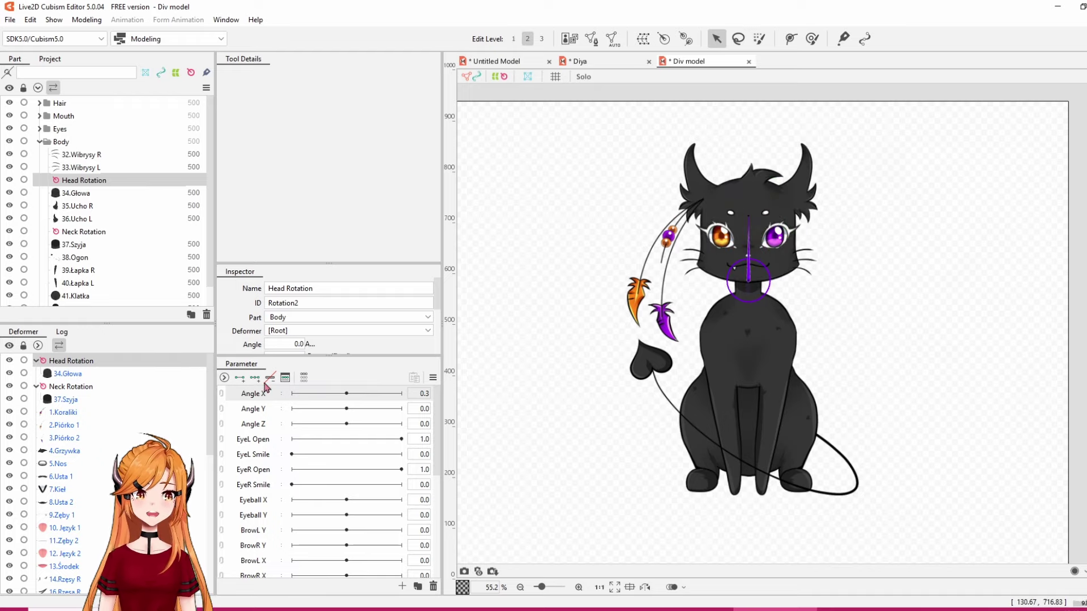
Swing Neck Rotation, try nesting Head Rotation under it in the deformer hierarchy, and undo the changes
{"action": "left_click", "coordinate": [64, 388]}
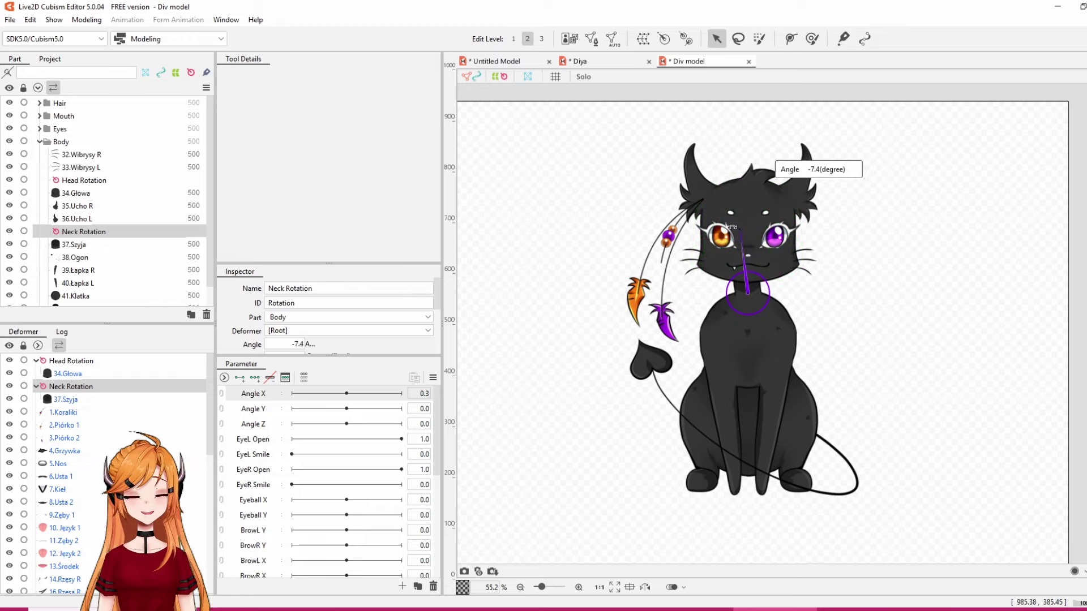
{"action": "left_click", "coordinate": [60, 362]}
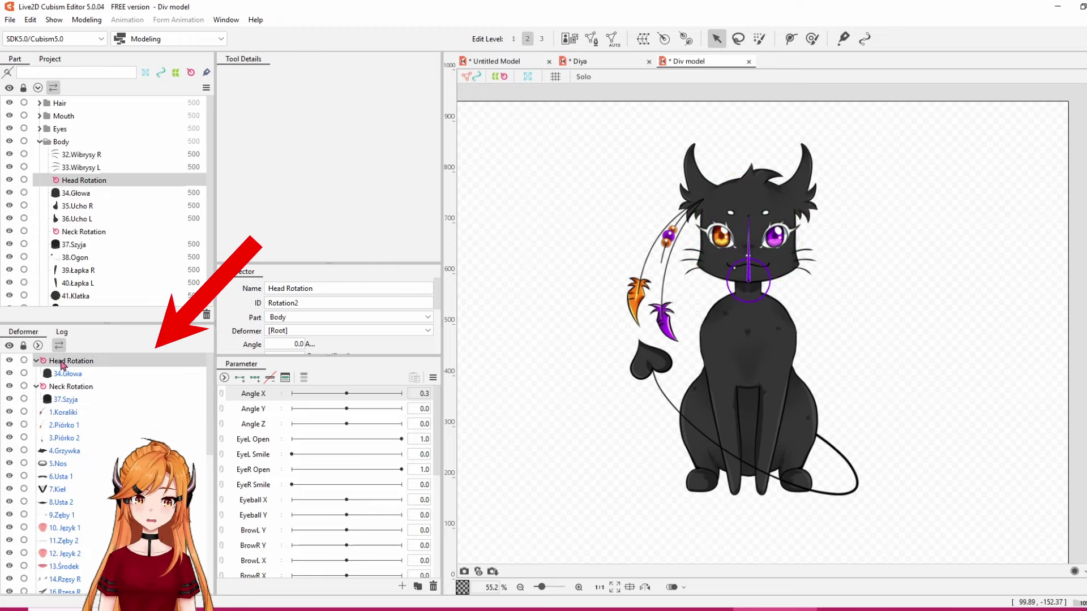
{"action": "left_click_drag", "start_coordinate": [61, 365], "coordinate": [58, 391]}
{"action": "left_click", "coordinate": [68, 361]}
{"action": "mouse_move", "coordinate": [749, 228]}
{"action": "left_mouse_down"}
{"action": "mouse_move", "coordinate": [723, 232]}
{"action": "mouse_move", "coordinate": [772, 231]}
{"action": "mouse_move", "coordinate": [738, 230]}
{"action": "left_mouse_up"}
{"action": "key", "text": "ctrl+z"}
{"action": "key", "text": "ctrl+z"}
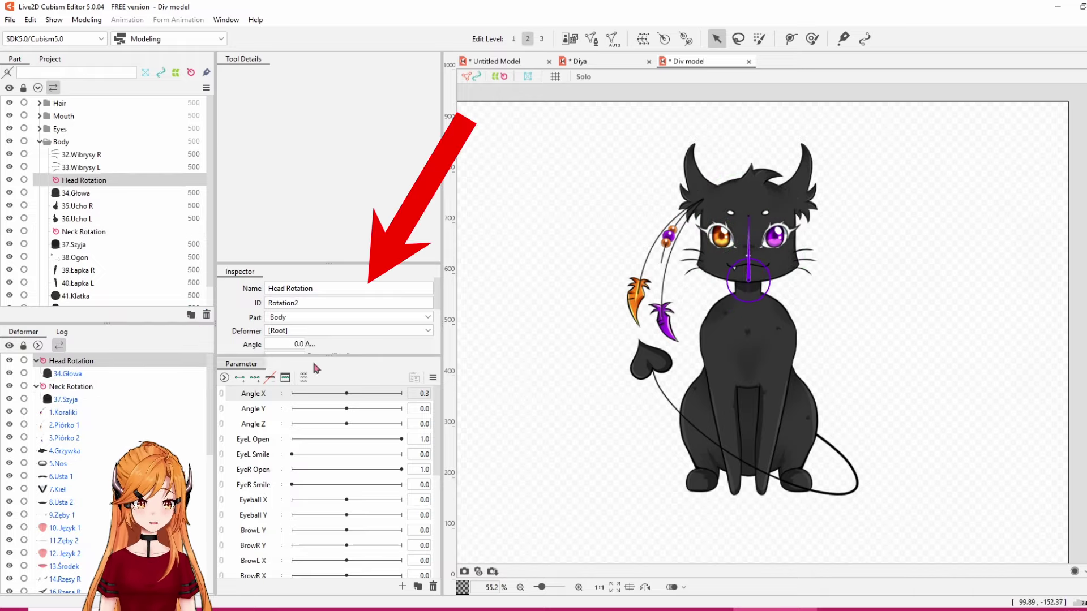
Set Neck Rotation as the parent deformer of Head Rotation in its properties
{"action": "scroll", "coordinate": [243, 336], "scroll_direction": "down", "scroll_amount": 4}
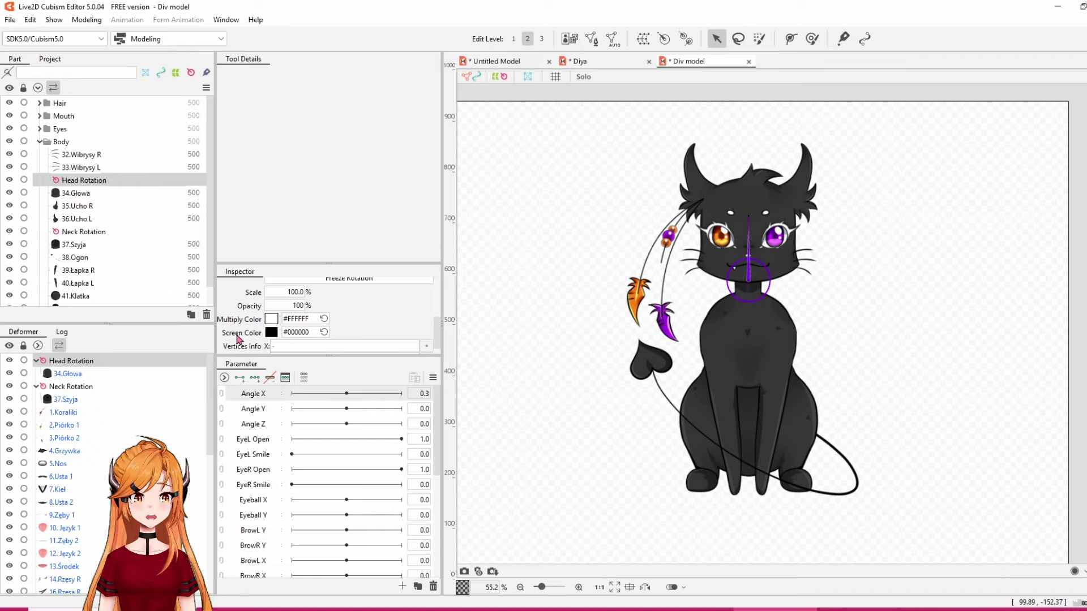
{"action": "scroll", "coordinate": [238, 339], "scroll_direction": "down", "scroll_amount": 1}
{"action": "scroll", "coordinate": [238, 338], "scroll_direction": "up", "scroll_amount": 5}
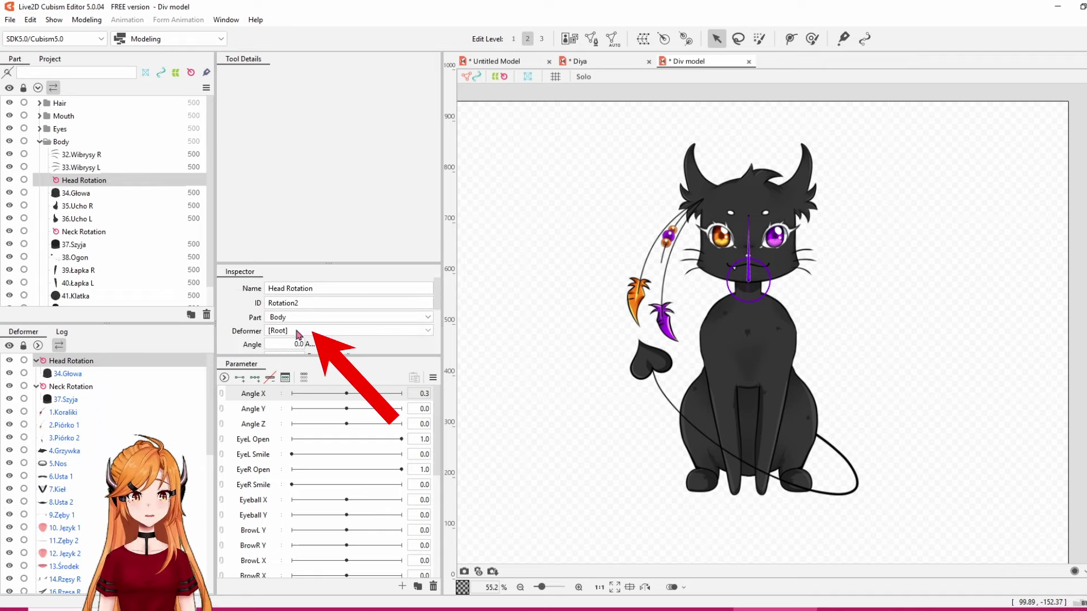
{"action": "left_click", "coordinate": [300, 333]}
{"action": "left_click", "coordinate": [303, 366]}
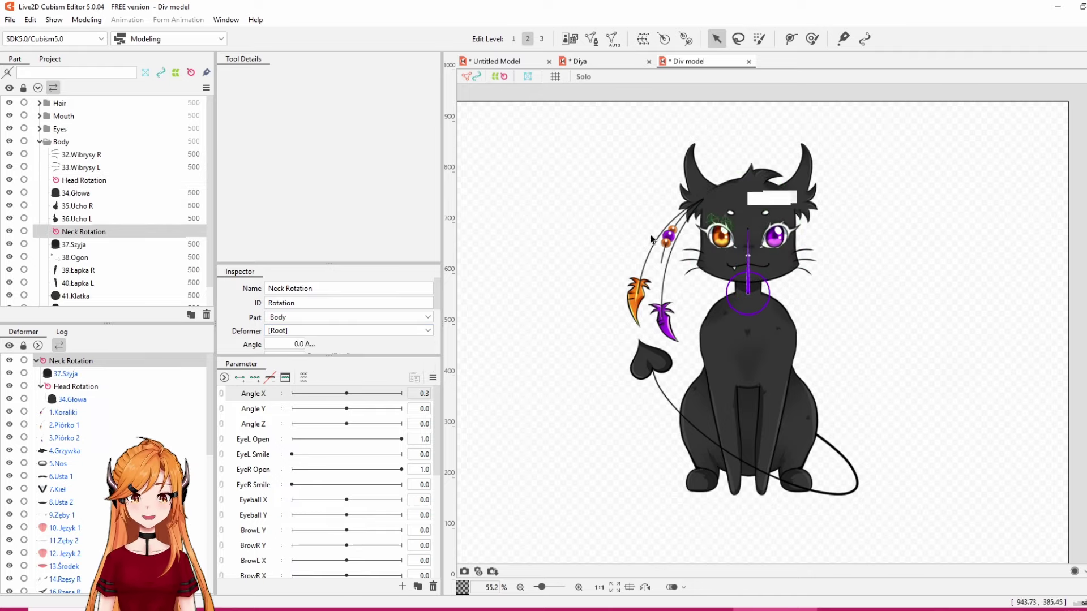
Move the hair, mouth, eye, whisker and ear parts from 1.Koraliki to 36.Ucho L under Head Rotation and test the head swing
{"action": "left_click", "coordinate": [83, 387]}
{"action": "left_click_drag", "start_coordinate": [74, 413], "coordinate": [71, 538]}
{"action": "scroll", "coordinate": [74, 548], "scroll_direction": "down", "scroll_amount": 3}
{"action": "scroll", "coordinate": [74, 548], "scroll_direction": "down", "scroll_amount": 6}
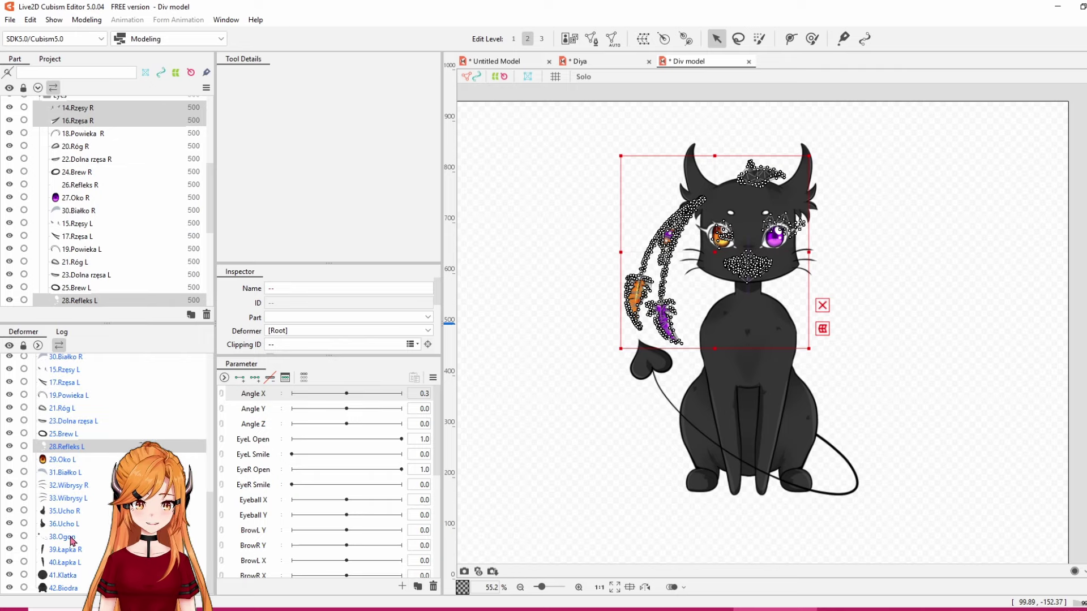
{"action": "left_click", "coordinate": [70, 524]}
{"action": "scroll", "coordinate": [70, 478], "scroll_direction": "up", "scroll_amount": 9}
{"action": "left_click", "coordinate": [65, 414], "text": "shift"}
{"action": "left_click_drag", "start_coordinate": [66, 416], "coordinate": [70, 389]}
{"action": "left_click", "coordinate": [748, 219]}
{"action": "mouse_move", "coordinate": [748, 217]}
{"action": "left_mouse_down"}
{"action": "mouse_move", "coordinate": [729, 214]}
{"action": "mouse_move", "coordinate": [757, 220]}
{"action": "mouse_move", "coordinate": [745, 222]}
{"action": "left_mouse_up"}
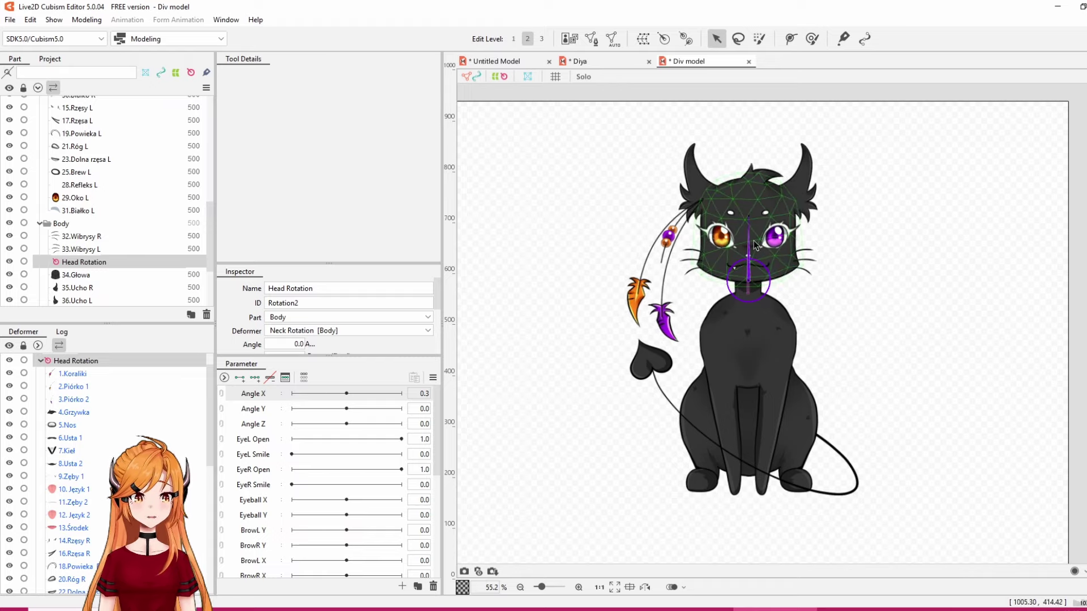
{"action": "left_click", "coordinate": [917, 322]}
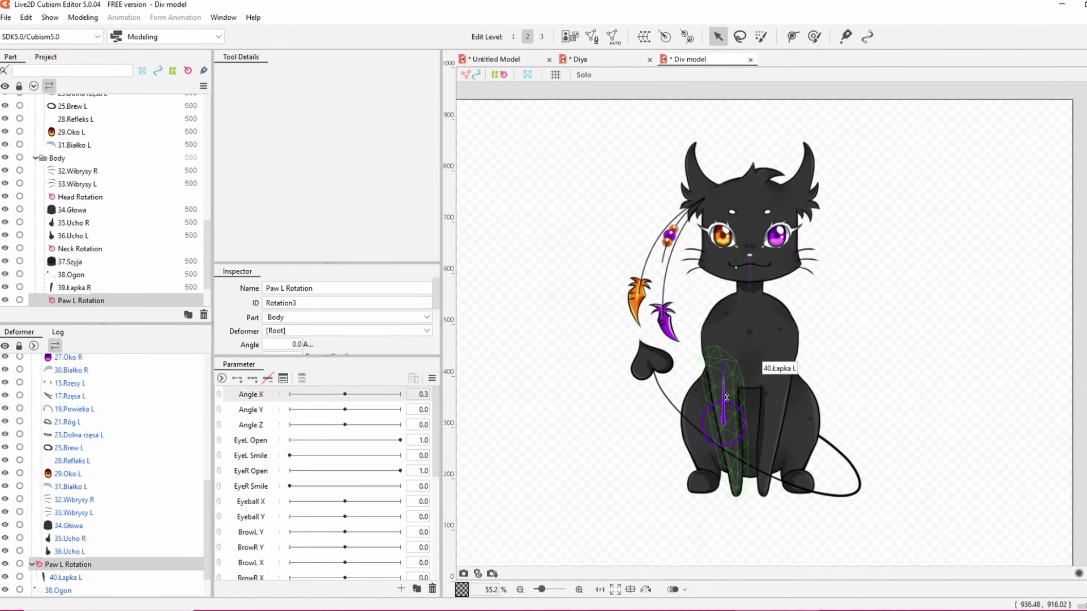
Aim Paw L Rotation down the leg from the shoulder, and create a matching Paw R Rotation as parent of 39.Łapka R
{"action": "left_click_drag", "start_coordinate": [723, 362], "coordinate": [731, 475]}
{"action": "left_click_drag", "start_coordinate": [723, 424], "coordinate": [720, 369]}
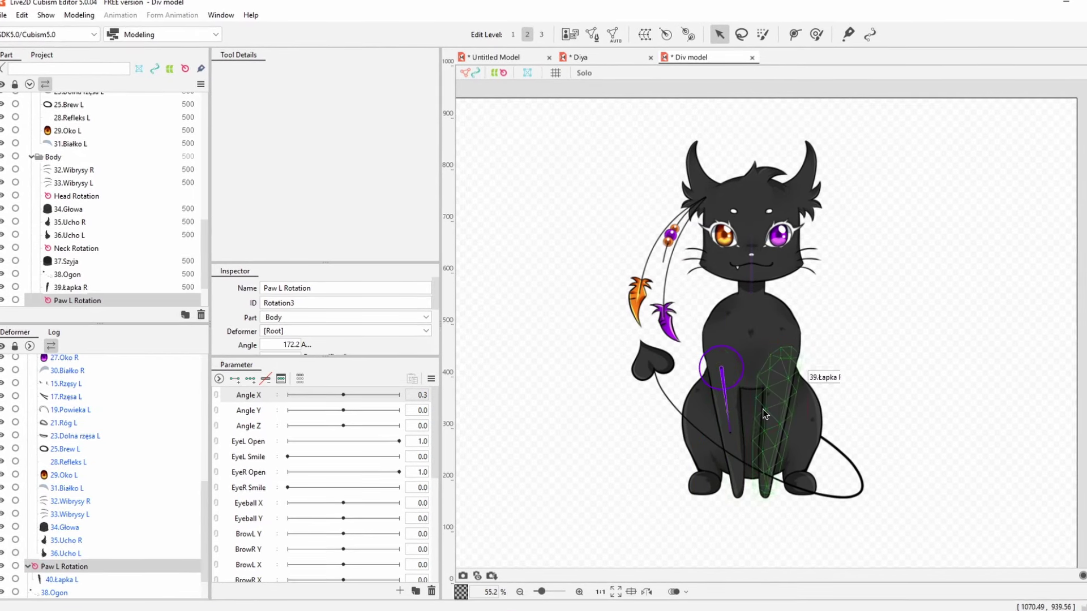
{"action": "left_click", "coordinate": [762, 412]}
{"action": "left_click", "coordinate": [666, 34]}
{"action": "left_click", "coordinate": [490, 275]}
{"action": "type", "text": "Paw R"}
{"action": "left_click", "coordinate": [568, 376]}
{"action": "left_click_drag", "start_coordinate": [776, 422], "coordinate": [783, 368]}
{"action": "left_click_drag", "start_coordinate": [783, 304], "coordinate": [732, 450]}
Create a rotation deformer named Chest Rotation in the Body part as parent of 41.Klatka
{"action": "left_click", "coordinate": [557, 314]}
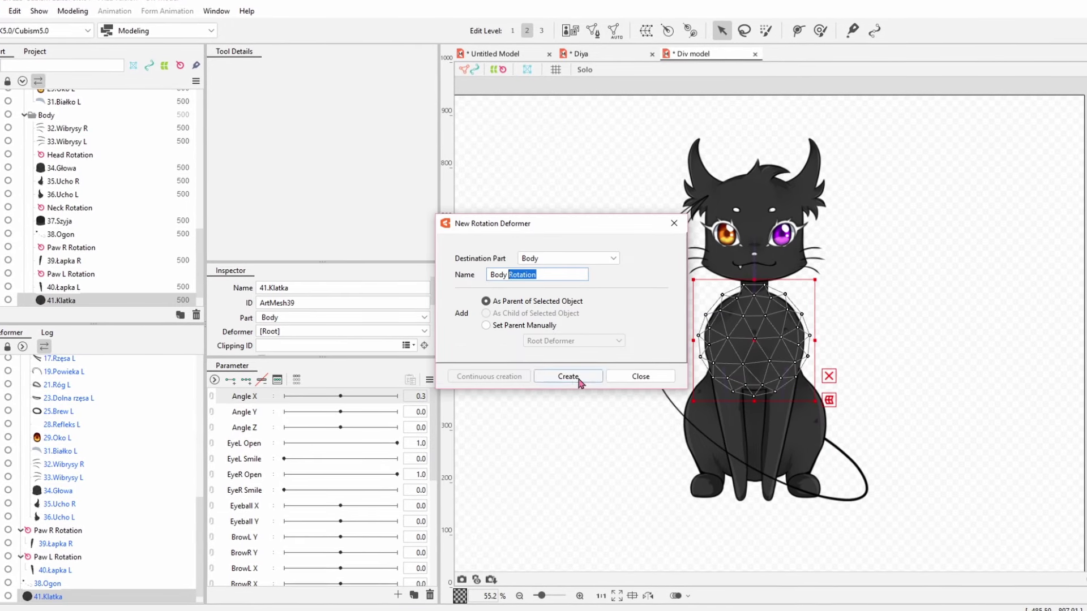
{"action": "left_click", "coordinate": [565, 374]}
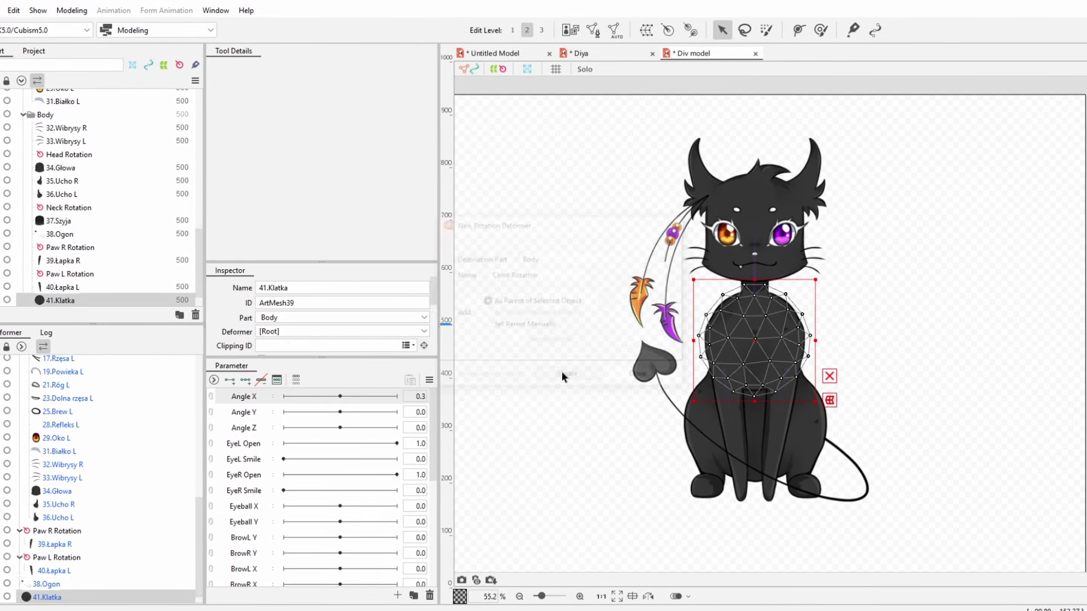
{"action": "left_click", "coordinate": [46, 597]}
Create a Tail Rotation deformer as parent of 38.Ogon, with its pivot at the tail base and its handle along the tail
{"action": "left_click", "coordinate": [593, 30]}
{"action": "left_click", "coordinate": [615, 71]}
{"action": "left_click", "coordinate": [668, 30]}
{"action": "left_click_drag", "start_coordinate": [508, 274], "coordinate": [464, 276]}
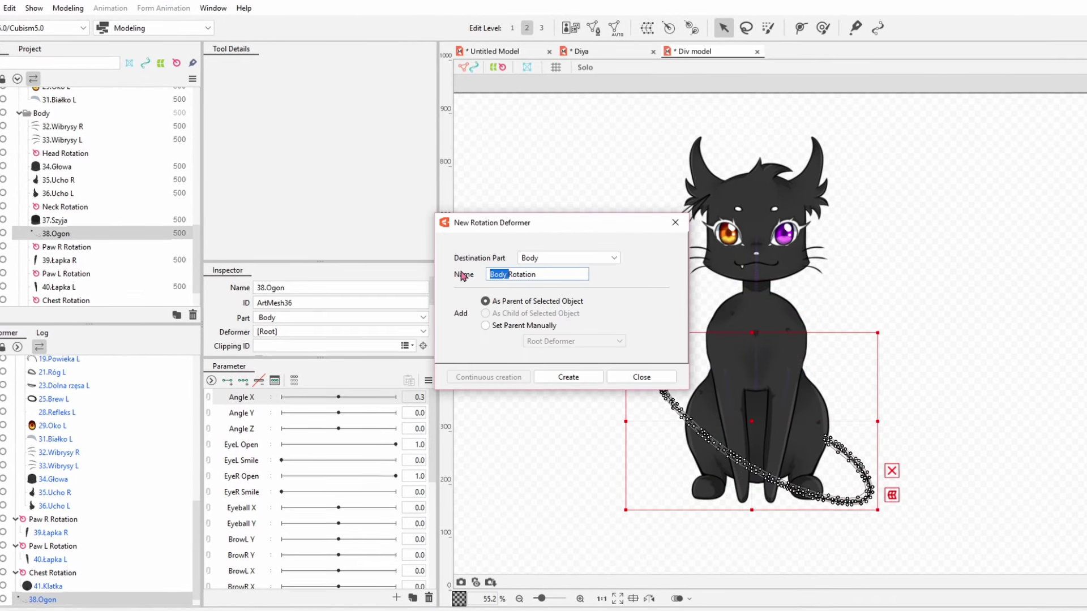
{"action": "type", "text": "Tail"}
{"action": "left_click", "coordinate": [568, 377]}
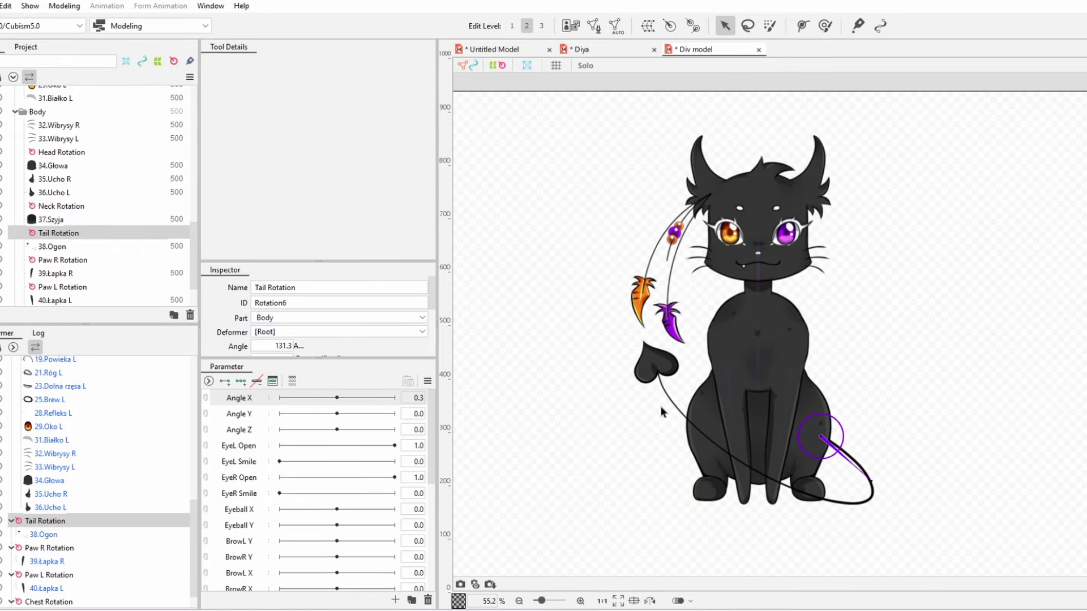
Nest Neck Rotation under Chest Rotation, test the chest swing and undo the test movement
{"action": "scroll", "coordinate": [76, 554], "scroll_direction": "down", "scroll_amount": 1}
{"action": "scroll", "coordinate": [76, 554], "scroll_direction": "up", "scroll_amount": 10}
{"action": "left_click_drag", "start_coordinate": [47, 364], "coordinate": [52, 581]}
{"action": "scroll", "coordinate": [52, 532], "scroll_direction": "up", "scroll_amount": 3}
{"action": "left_click_drag", "start_coordinate": [759, 332], "coordinate": [747, 290]}
{"action": "key", "text": "ctrl+z"}
Nest the Paw R Rotation and Paw L Rotation deformers under Chest Rotation
{"action": "left_click", "coordinate": [37, 417]}
{"action": "left_click", "coordinate": [36, 393], "text": "ctrl"}
{"action": "left_click_drag", "start_coordinate": [36, 393], "coordinate": [41, 445]}
{"action": "left_click", "coordinate": [594, 396]}
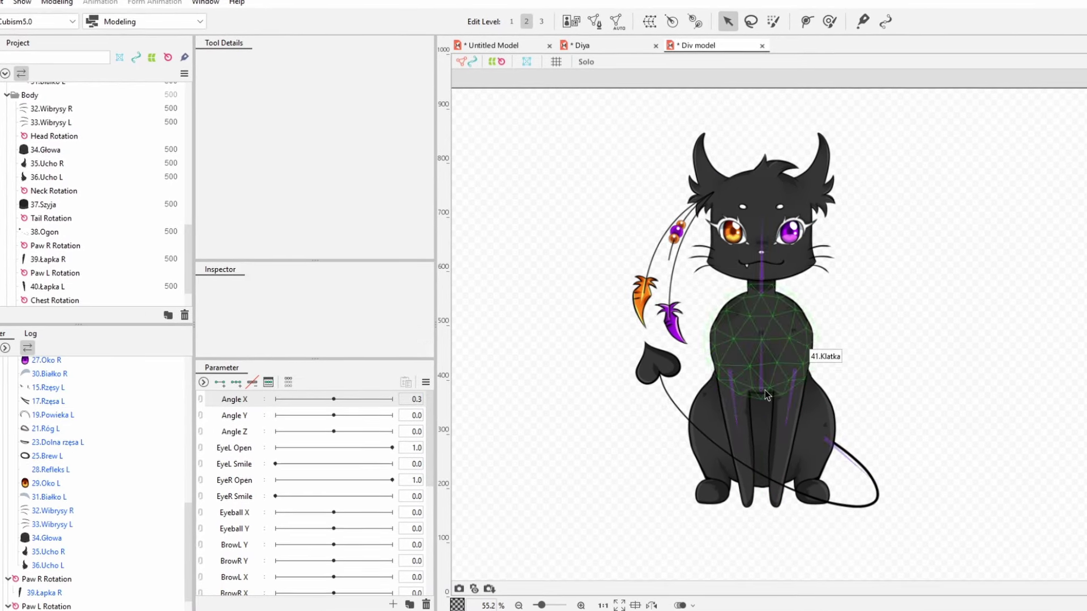
{"action": "left_click", "coordinate": [763, 392]}
{"action": "scroll", "coordinate": [95, 475], "scroll_direction": "up", "scroll_amount": 1}
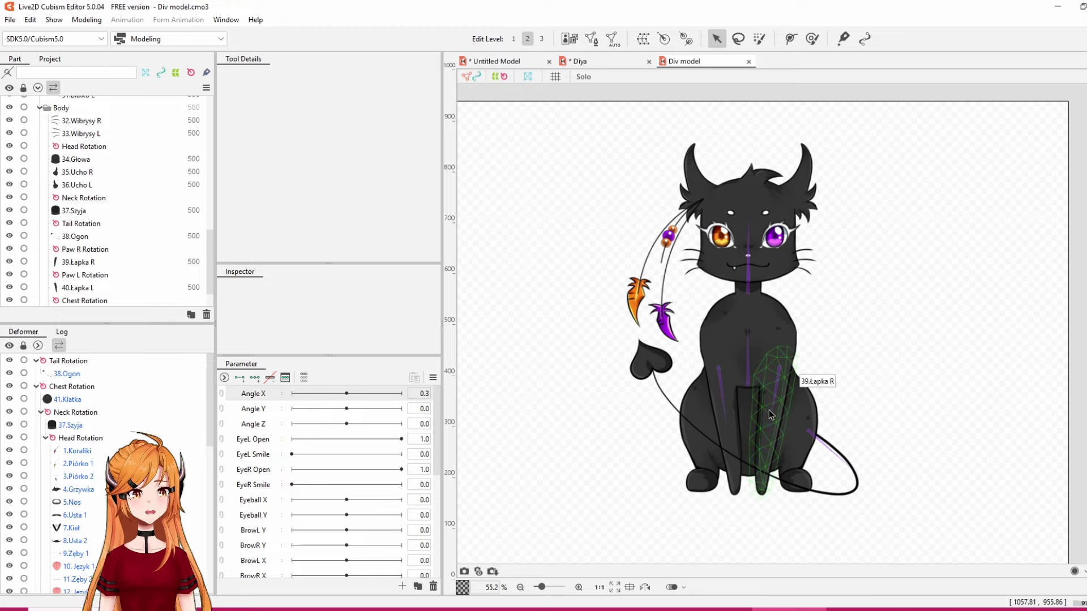
{"action": "scroll", "coordinate": [766, 409], "scroll_direction": "down", "scroll_amount": 1}
{"action": "scroll", "coordinate": [766, 409], "scroll_direction": "up", "scroll_amount": 1}
{"action": "scroll", "coordinate": [790, 413], "scroll_direction": "down", "scroll_amount": 1}
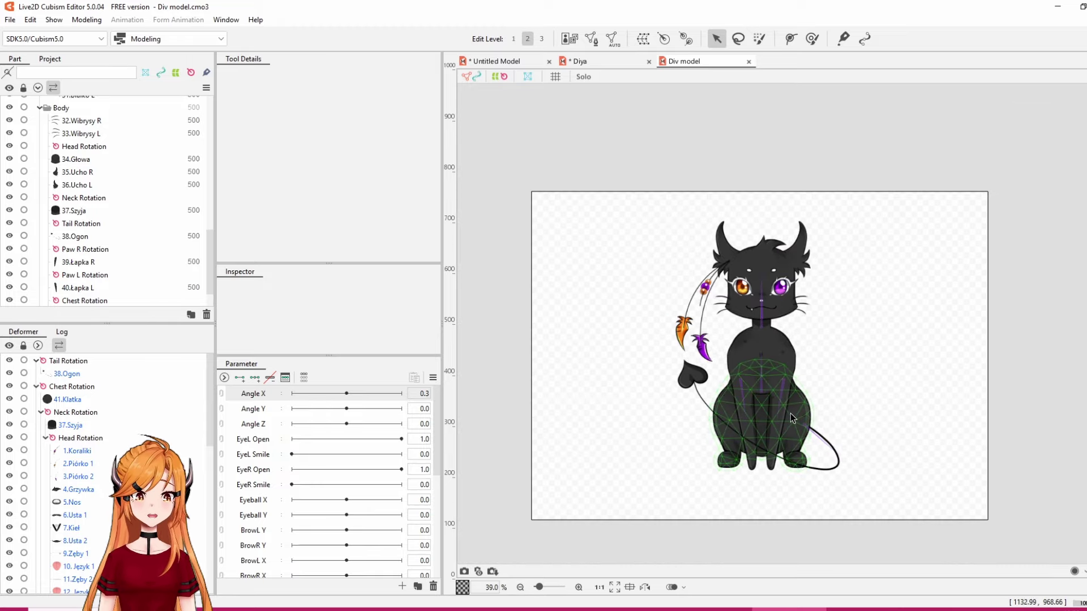
{"action": "scroll", "coordinate": [786, 412], "scroll_direction": "up", "scroll_amount": 1}
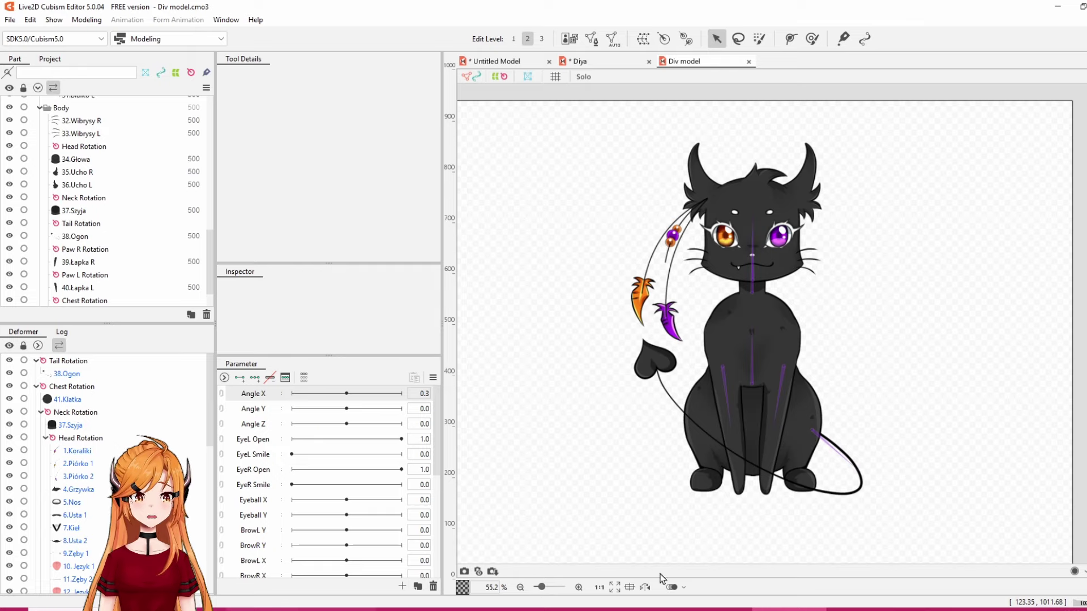
Open the settings for a new texture atlas of the model
{"action": "left_click", "coordinate": [86, 19]}
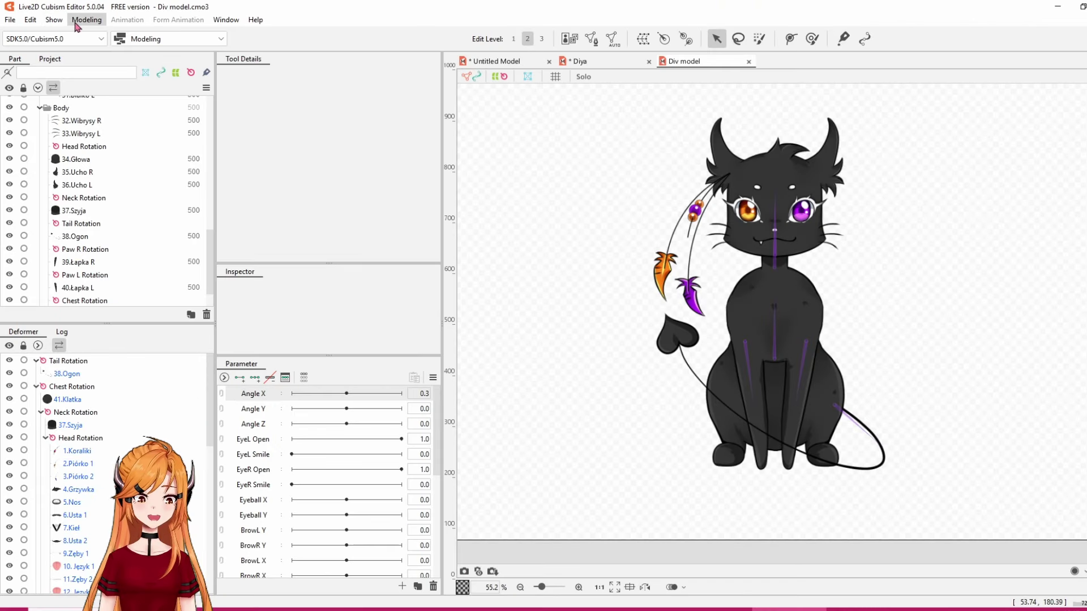
{"action": "left_click", "coordinate": [76, 23]}
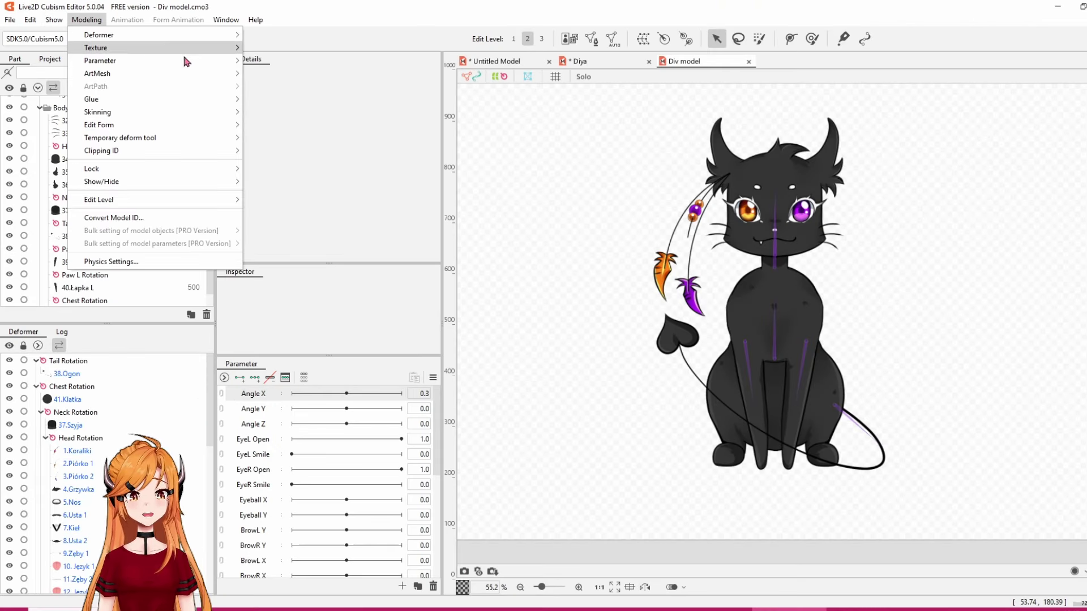
{"action": "mouse_move", "coordinate": [168, 50]}
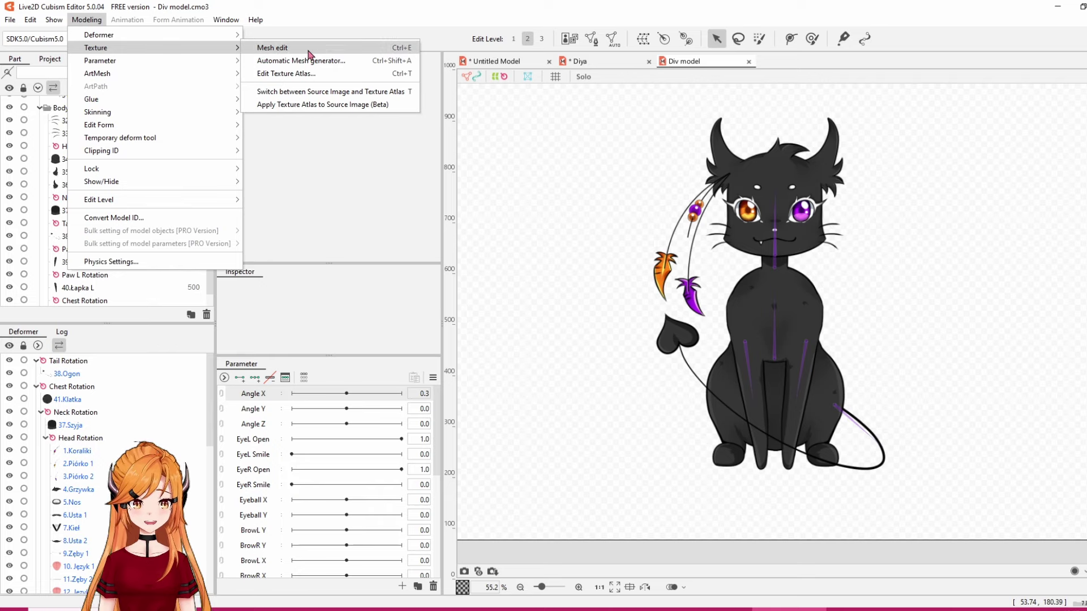
{"action": "left_click", "coordinate": [328, 77]}
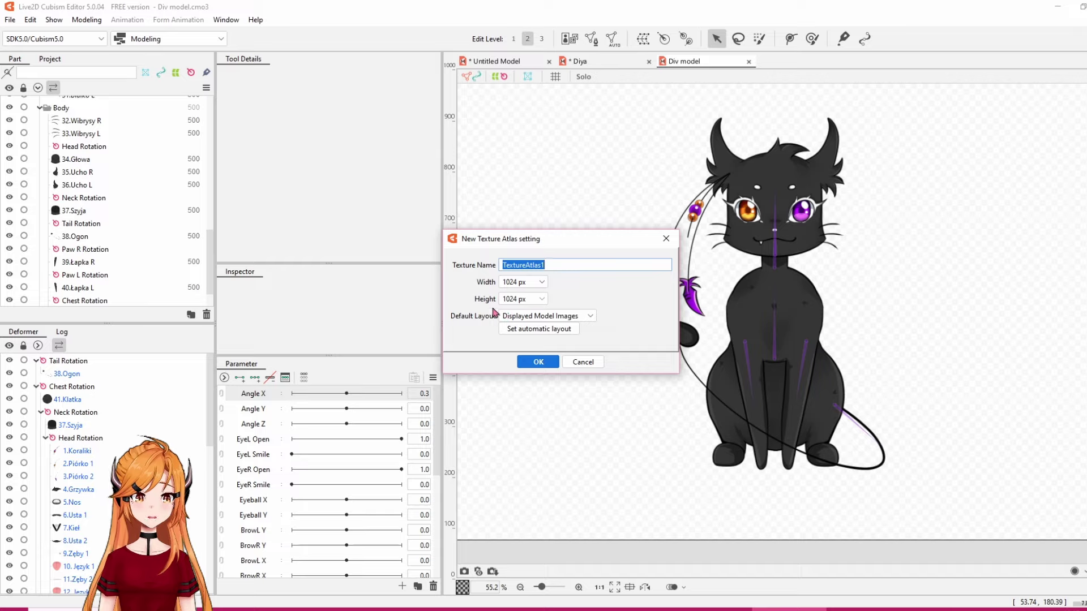
Examine the available width sizes for the new texture atlas, up to 16384 px, without changing the selection
{"action": "left_click", "coordinate": [541, 282]}
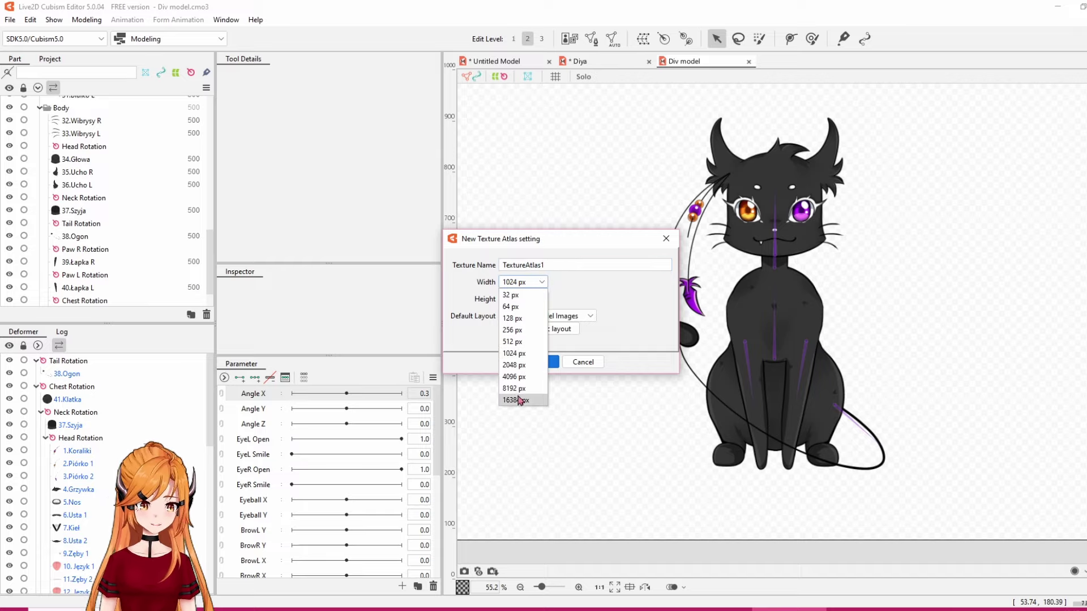
{"action": "left_click", "coordinate": [571, 282]}
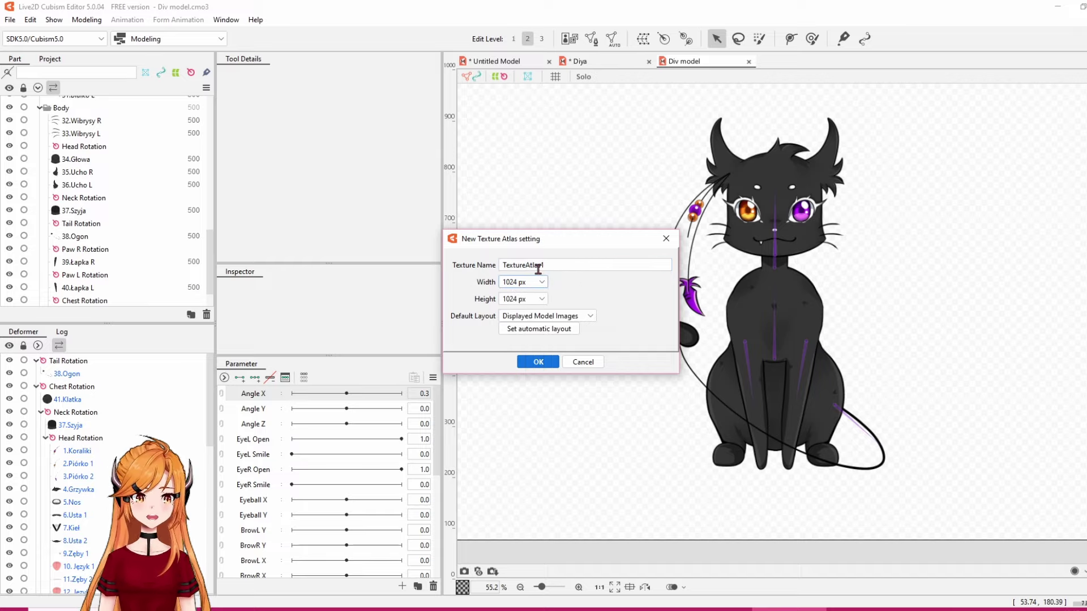
{"action": "key", "text": "shift+Tab"}
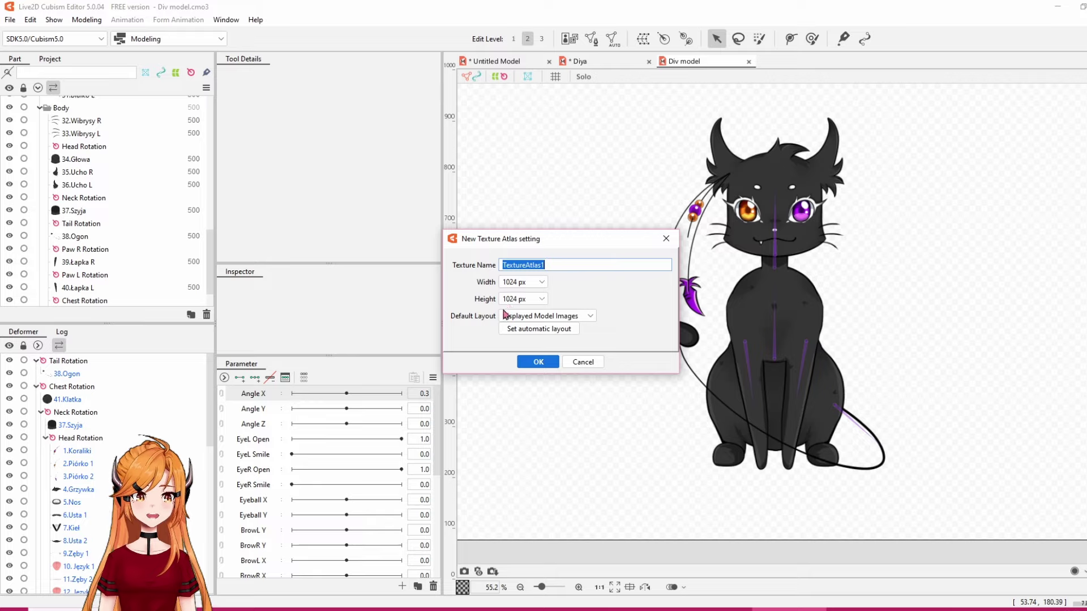
{"action": "left_click", "coordinate": [541, 282]}
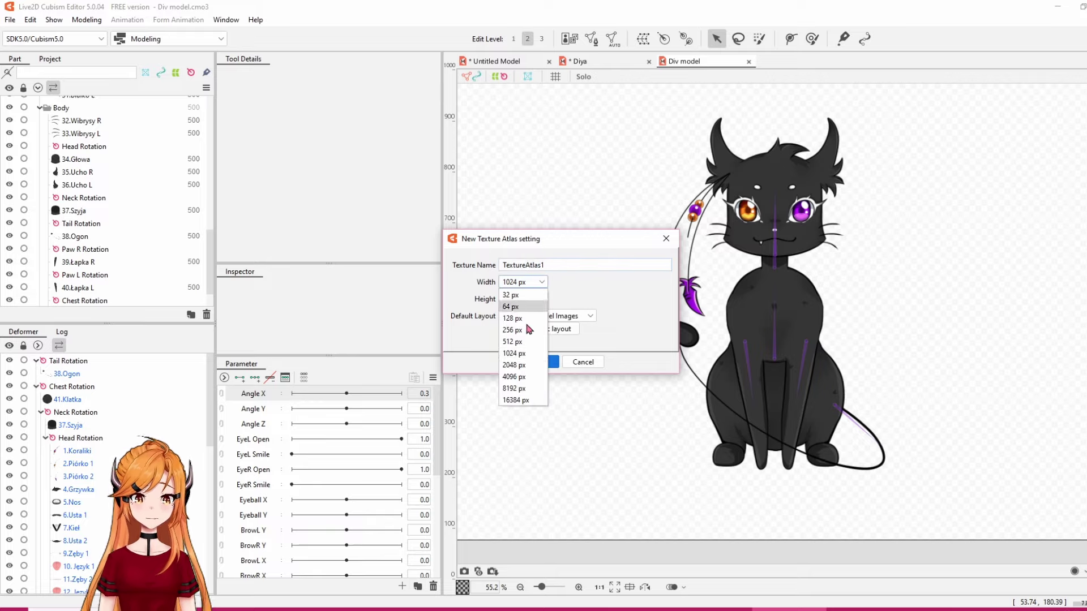
{"action": "left_click", "coordinate": [570, 277]}
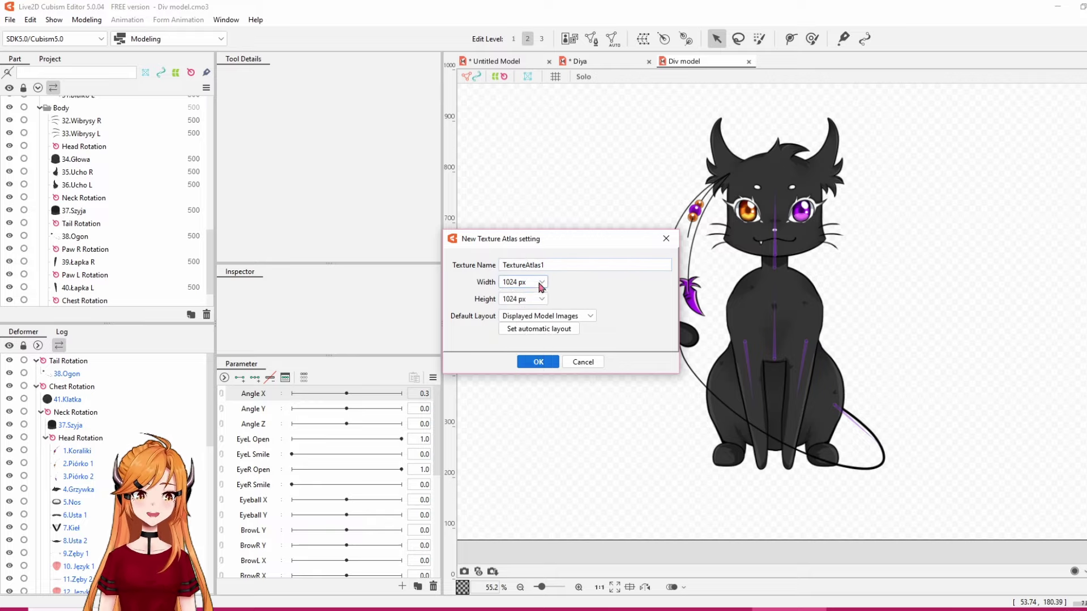
{"action": "key", "text": "shift+Tab"}
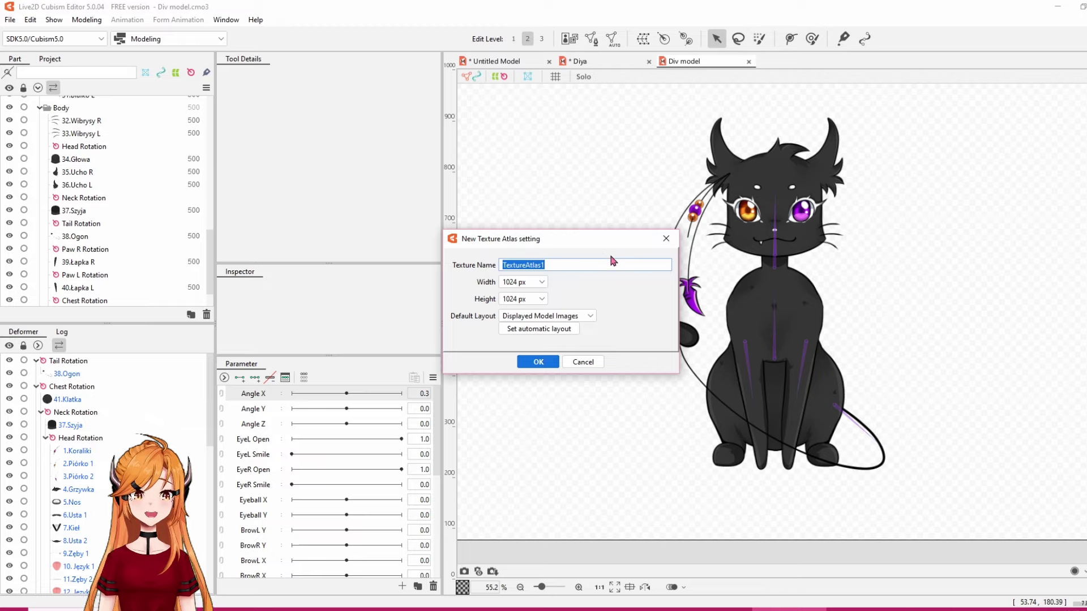
{"action": "left_click", "coordinate": [542, 282]}
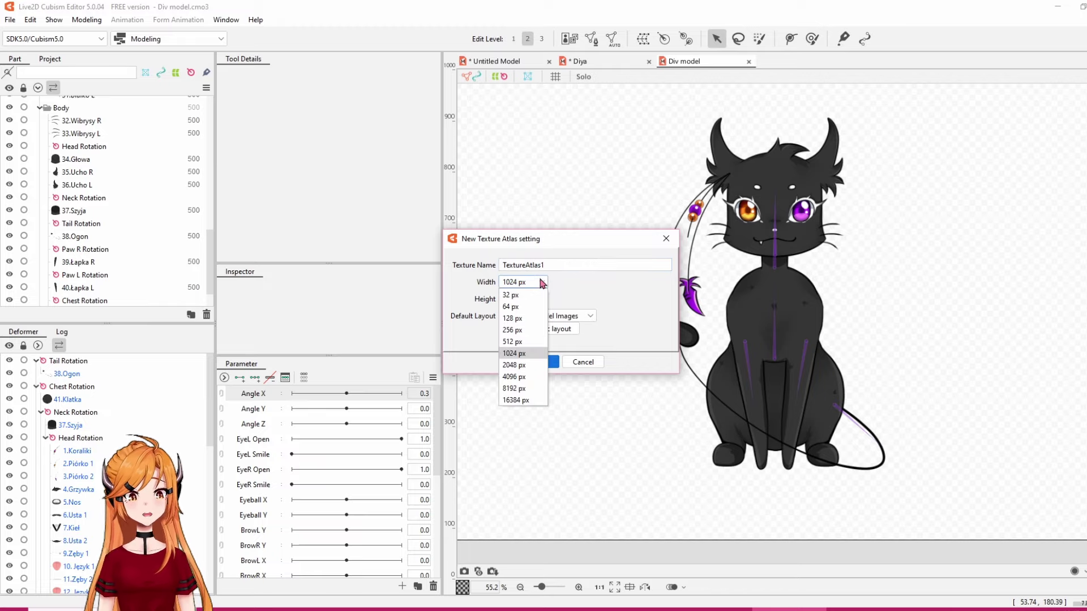
{"action": "left_click", "coordinate": [572, 282]}
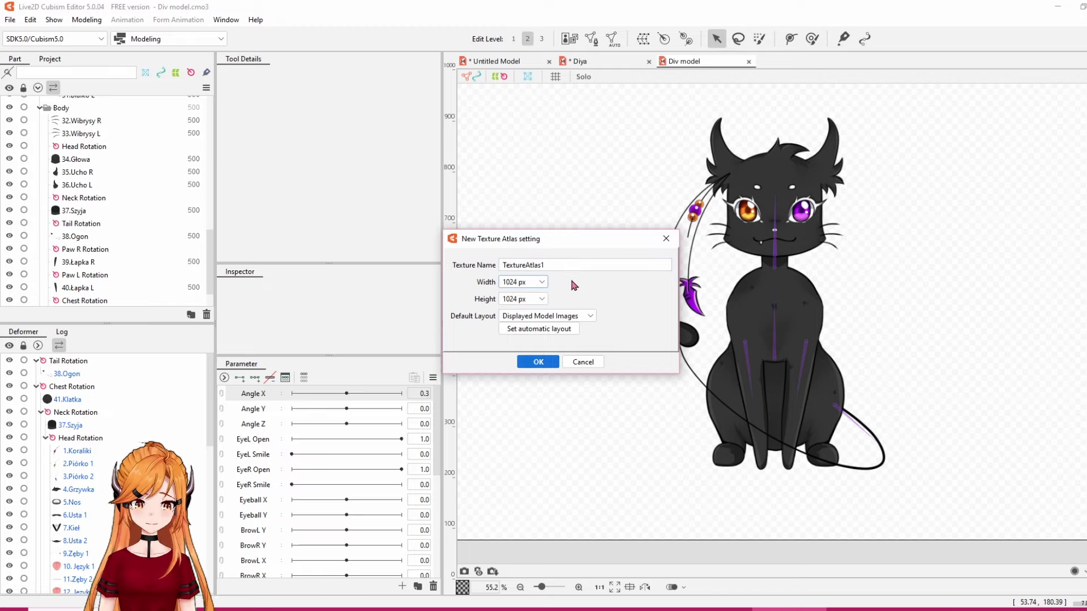
{"action": "key", "text": "shift+Tab"}
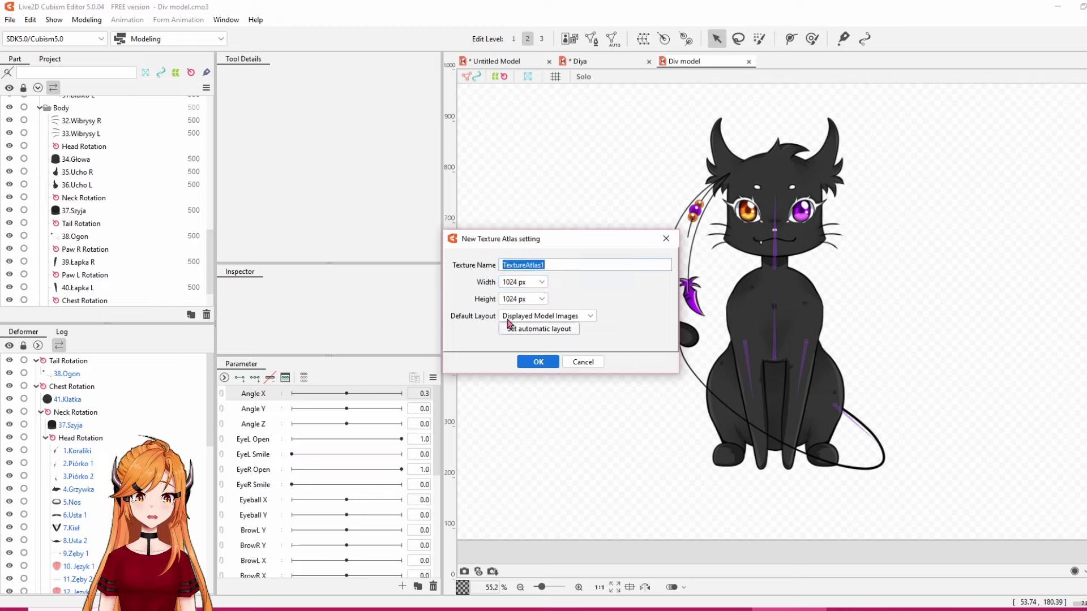
{"action": "left_click", "coordinate": [542, 282]}
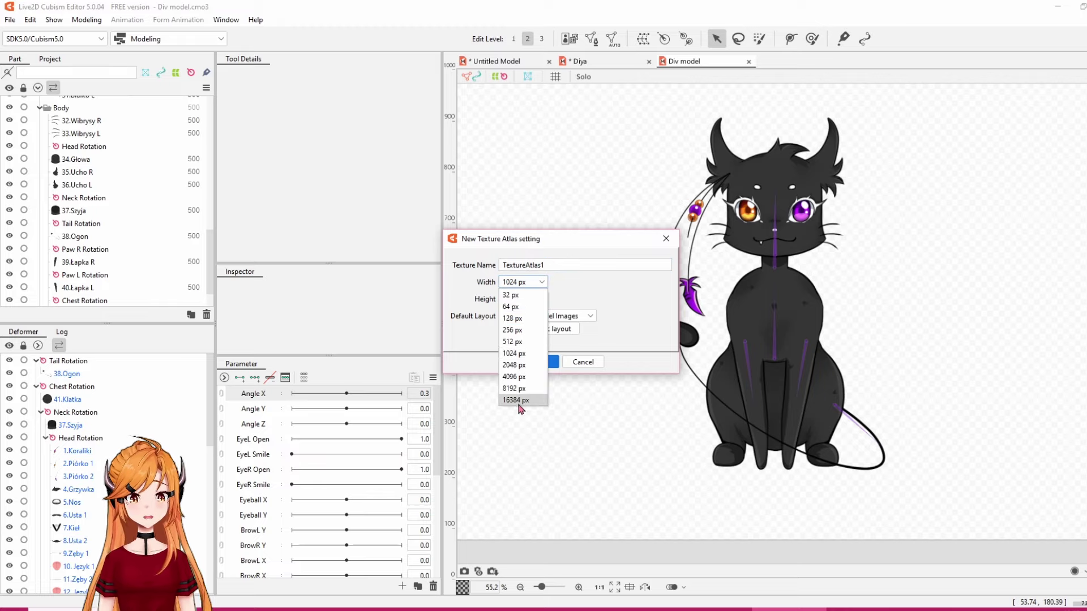
{"action": "left_click", "coordinate": [575, 277]}
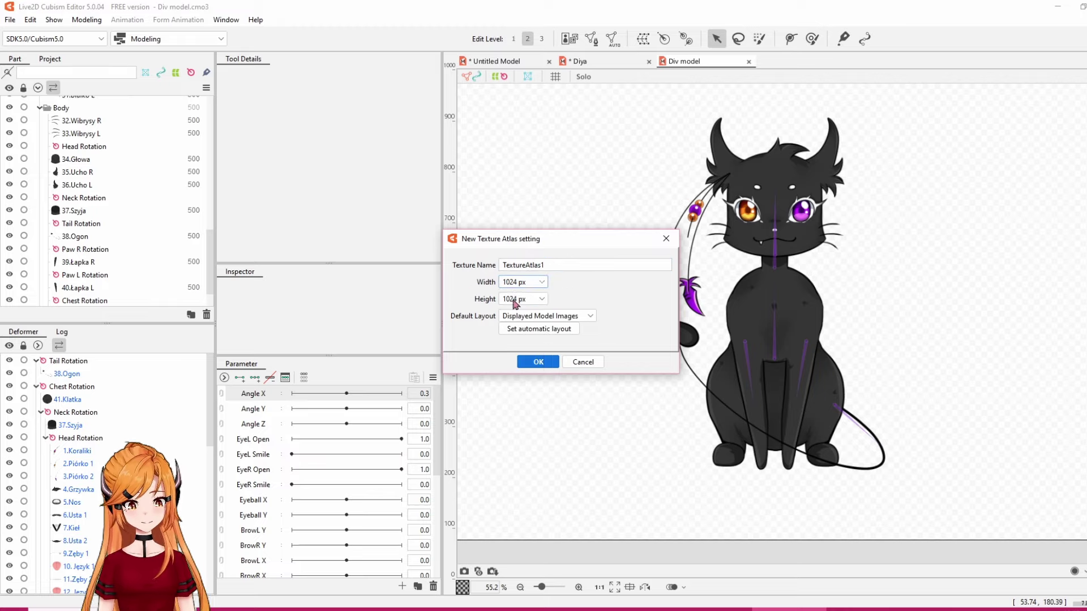
Create TextureAtlas1 at 1024 × 1024 px from the displayed model images and look over the arranged parts
{"action": "left_click", "coordinate": [534, 366]}
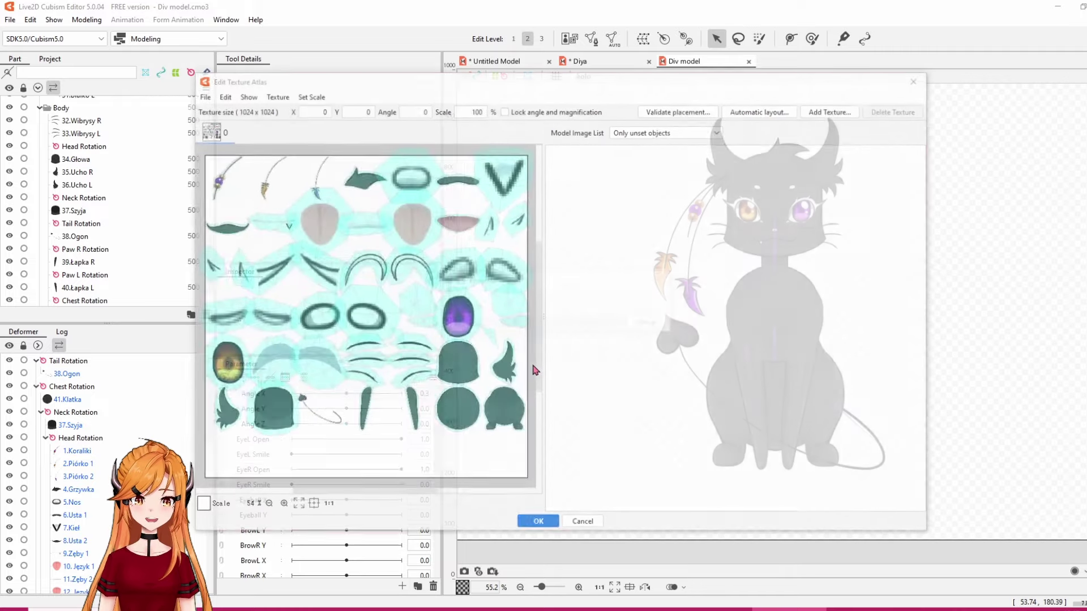
{"action": "scroll", "coordinate": [452, 345], "scroll_direction": "down", "scroll_amount": 2}
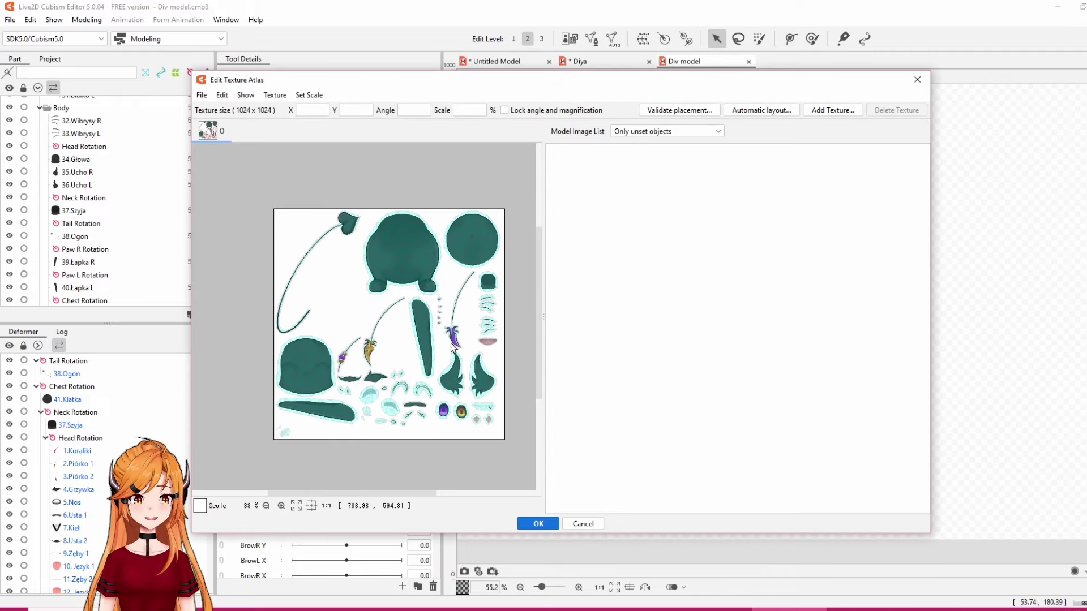
{"action": "left_click", "coordinate": [168, 313]}
{"action": "scroll", "coordinate": [403, 340], "scroll_direction": "down", "scroll_amount": 1}
{"action": "scroll", "coordinate": [355, 333], "scroll_direction": "up", "scroll_amount": 1}
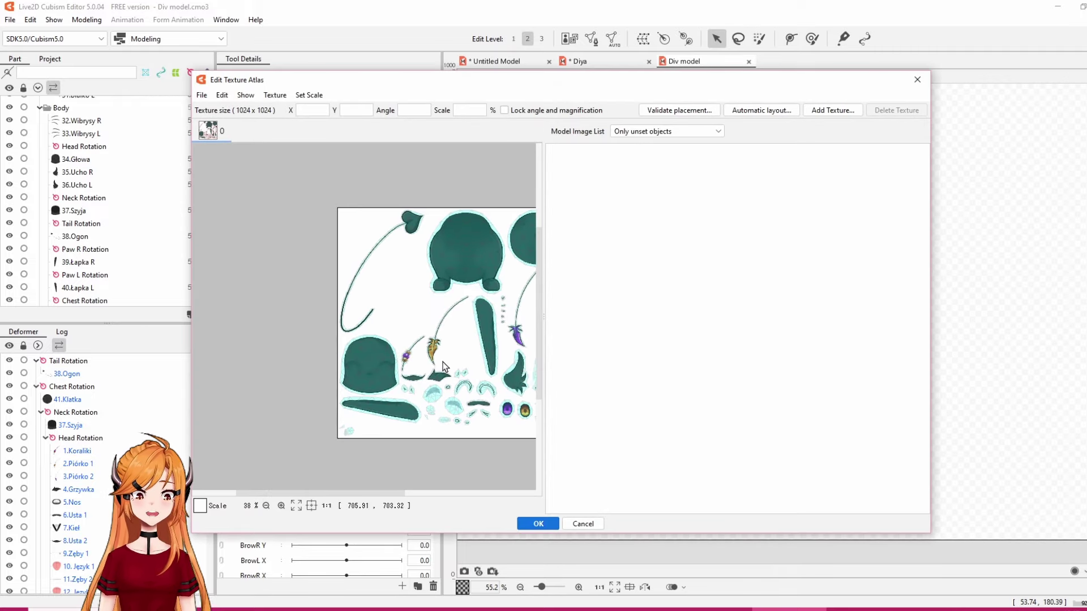
{"action": "scroll", "coordinate": [442, 362], "scroll_direction": "down", "scroll_amount": 1}
{"action": "scroll", "coordinate": [485, 368], "scroll_direction": "up", "scroll_amount": 1}
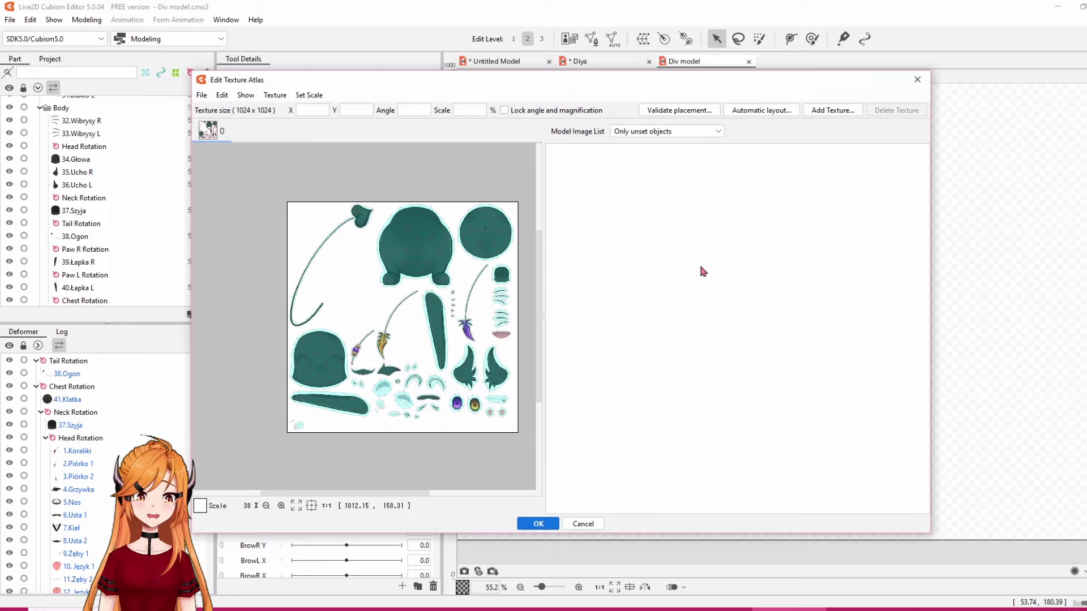
Try placing 41.Klatka in the atlas's upper-right corner at 100% scale, and undo the changes
{"action": "left_click", "coordinate": [500, 237]}
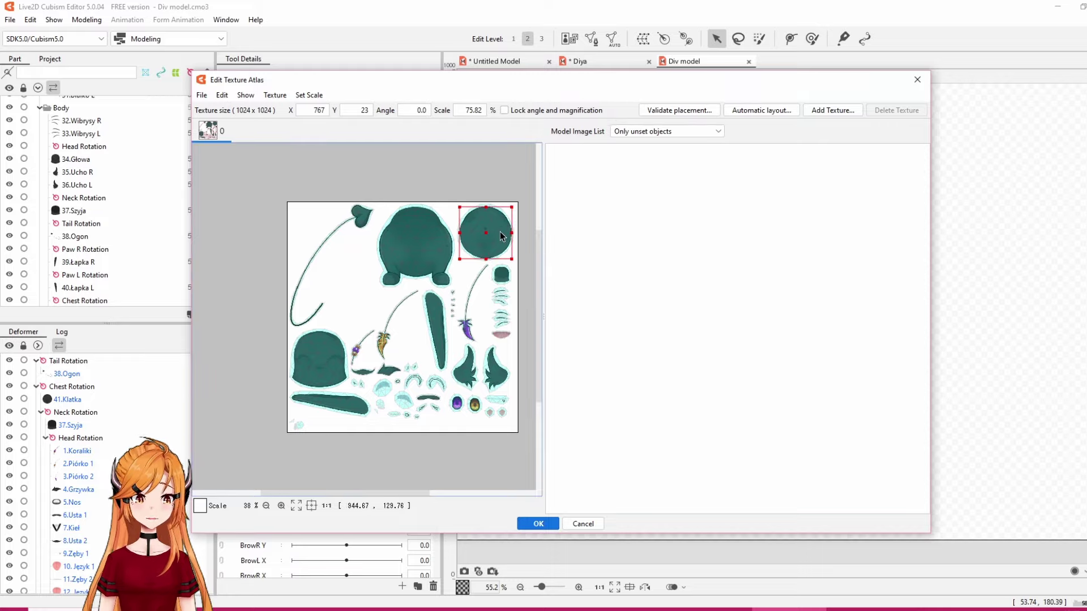
{"action": "left_click_drag", "start_coordinate": [500, 237], "coordinate": [554, 230]}
{"action": "double_click", "coordinate": [611, 161]}
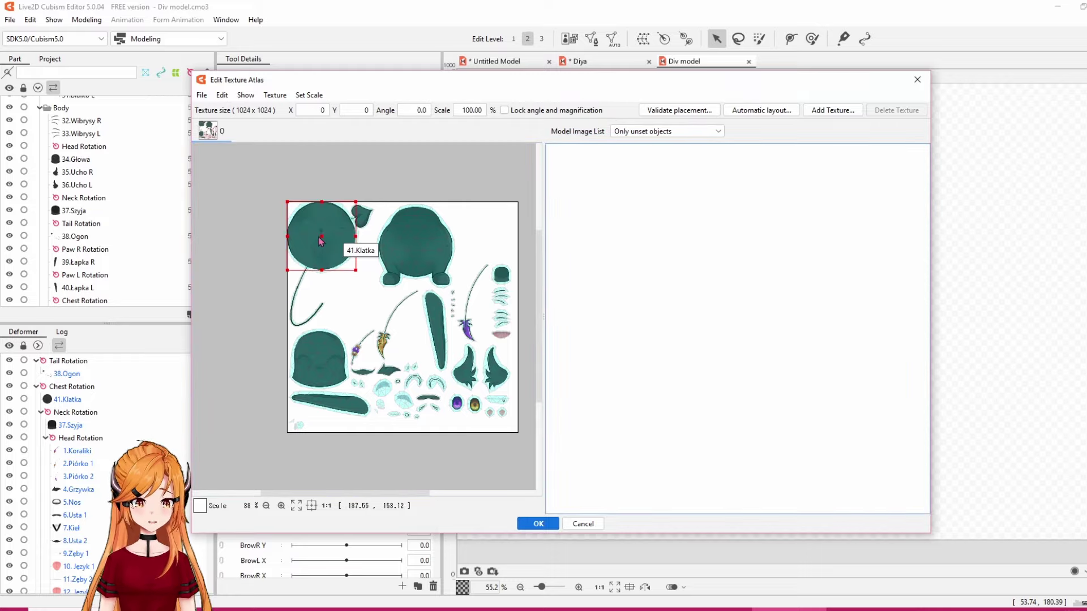
{"action": "left_click_drag", "start_coordinate": [324, 238], "coordinate": [489, 242]}
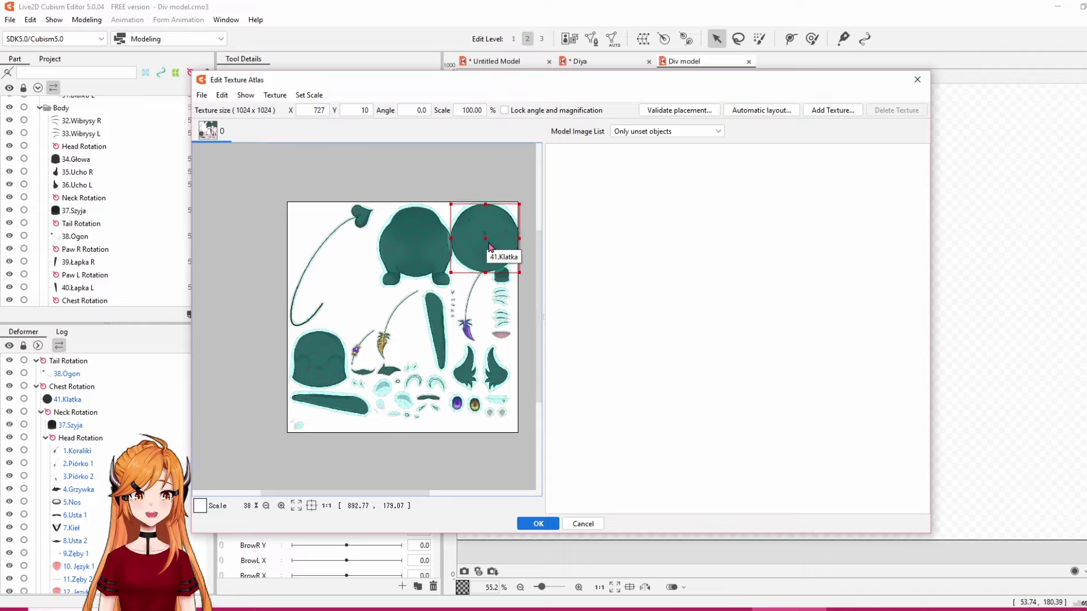
{"action": "key", "text": "ctrl+z"}
{"action": "key", "text": "ctrl+z"}
{"action": "key", "text": "ctrl+z"}
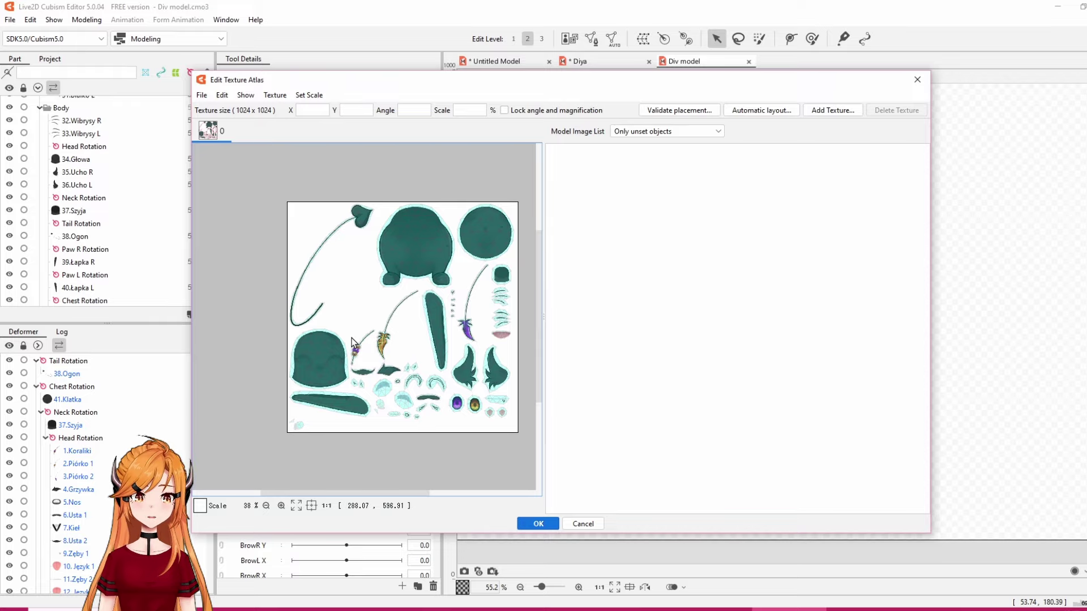
Accept the texture atlas layout and return to the cat model
{"action": "left_click", "coordinate": [552, 524]}
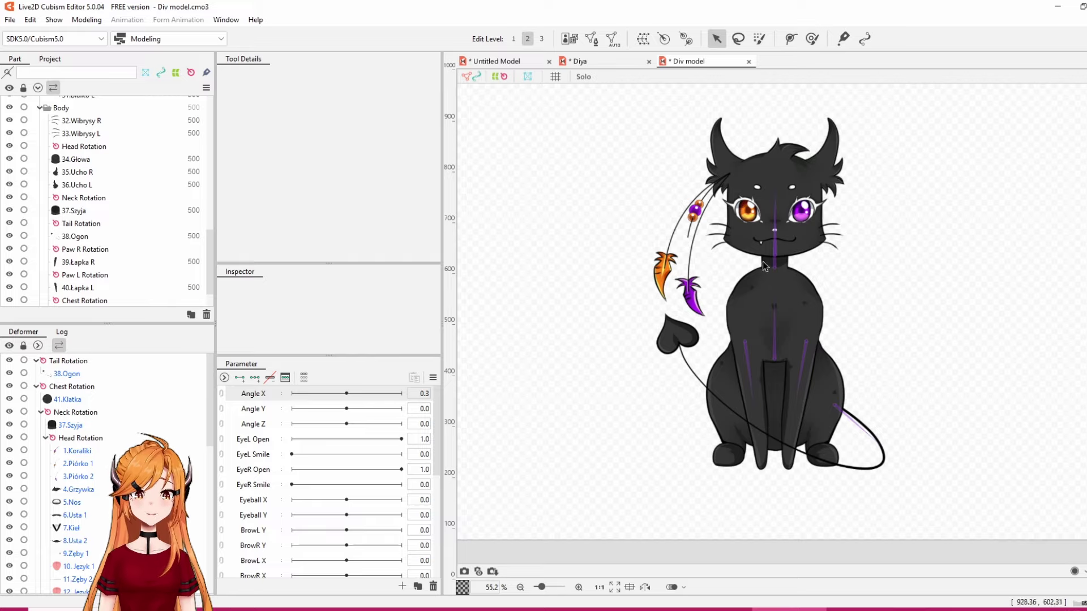
{"action": "scroll", "coordinate": [864, 224], "scroll_direction": "down", "scroll_amount": 3}
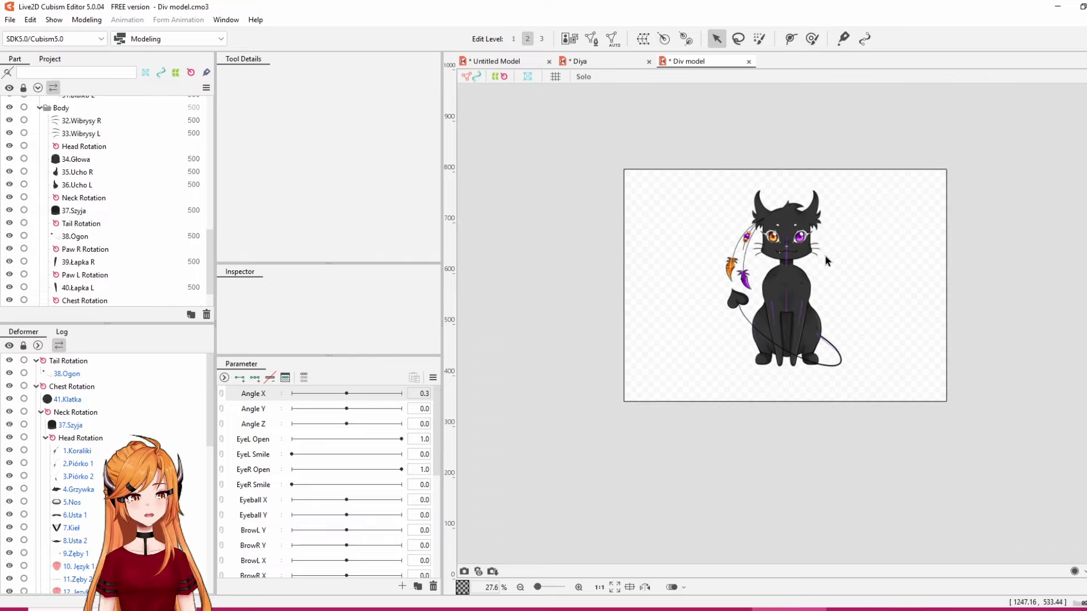
{"action": "scroll", "coordinate": [825, 261], "scroll_direction": "up", "scroll_amount": 1}
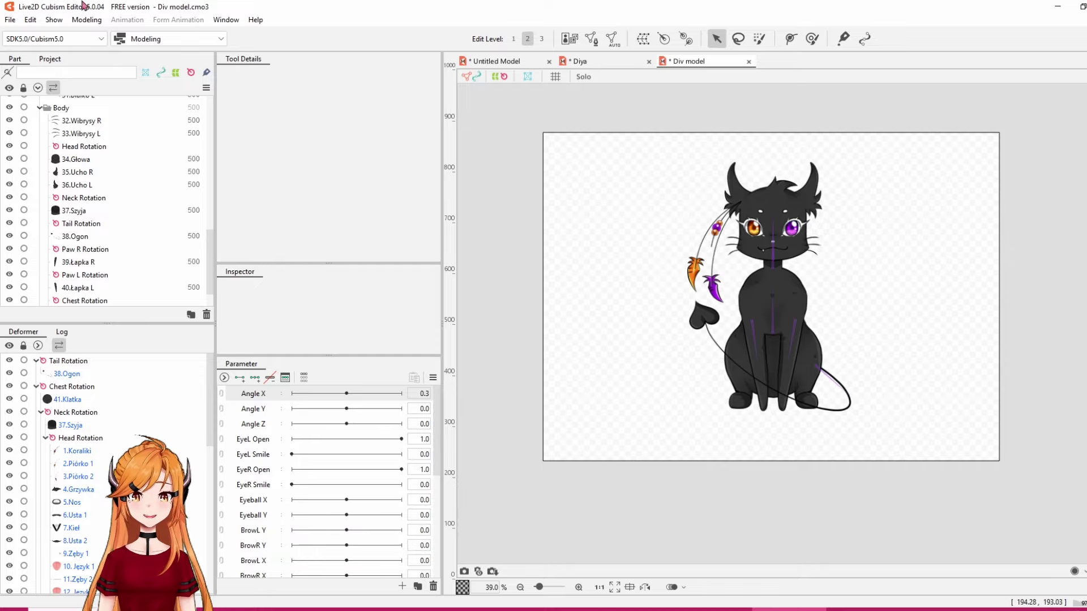
{"action": "key", "text": "ctrl+t"}
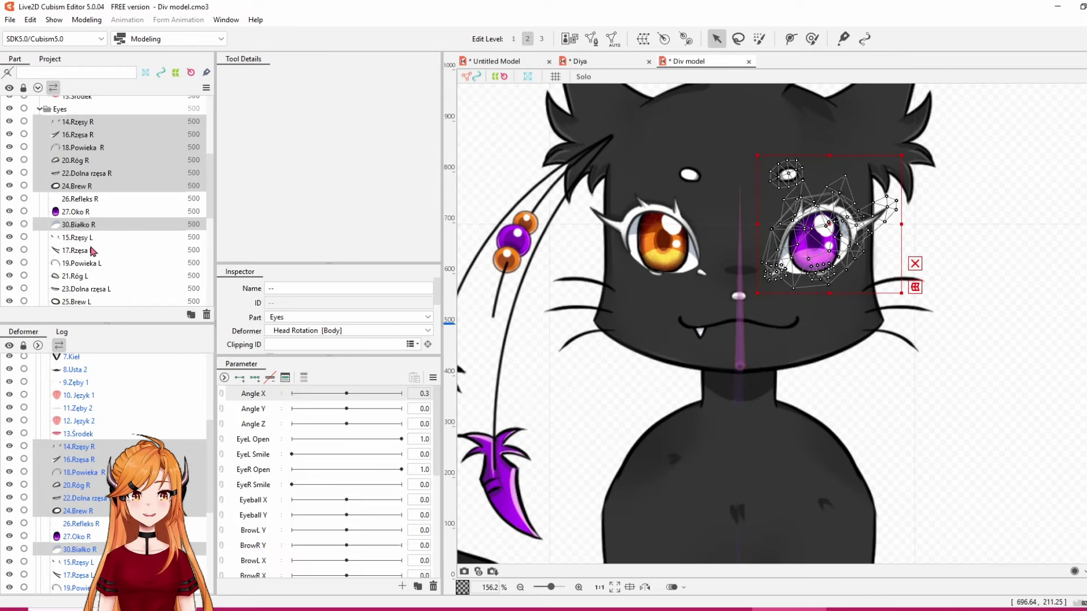
Delete the selected R-side lash, lid, corner, brow and eye-white parts, and duplicate the matching L-side parts, including 15.Rzęsy L and 31.Białko L
{"action": "scroll", "coordinate": [93, 247], "scroll_direction": "up", "scroll_amount": 1}
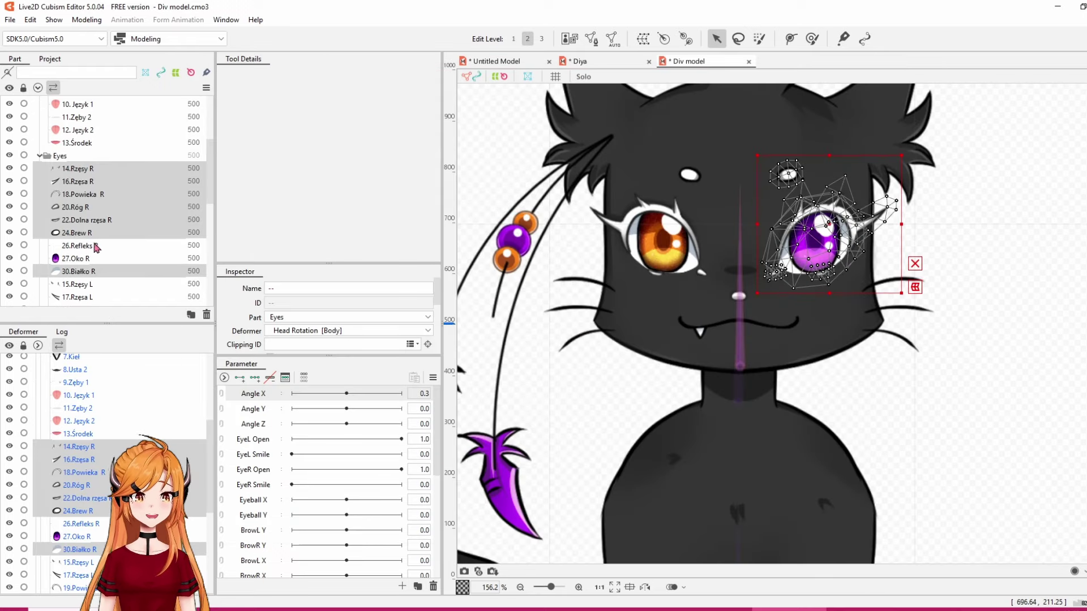
{"action": "left_click", "coordinate": [207, 315]}
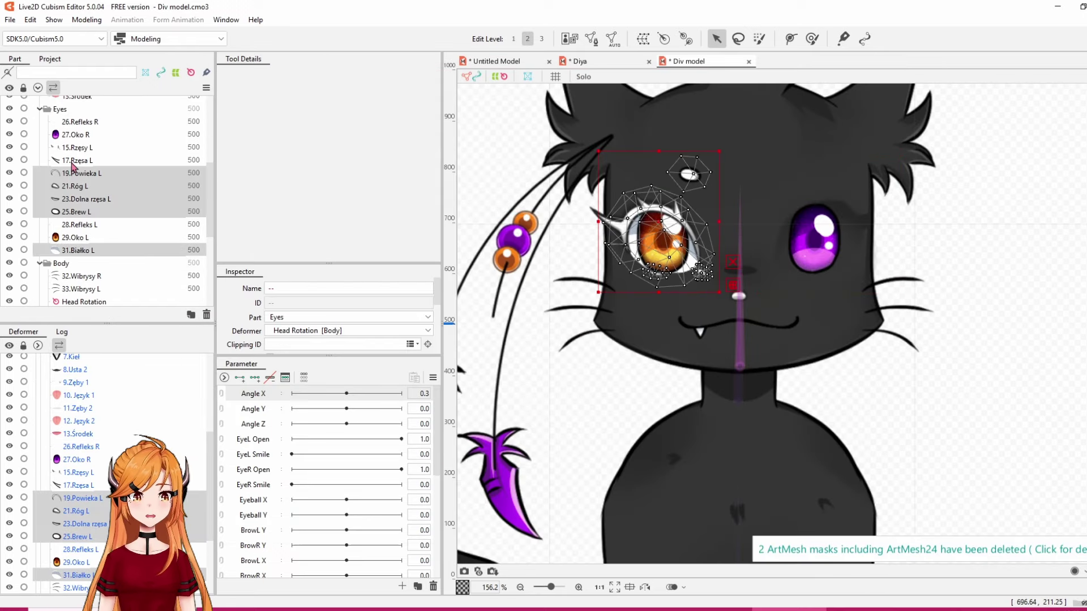
{"action": "left_click", "coordinate": [72, 161], "text": "ctrl"}
{"action": "left_click", "coordinate": [73, 148], "text": "ctrl"}
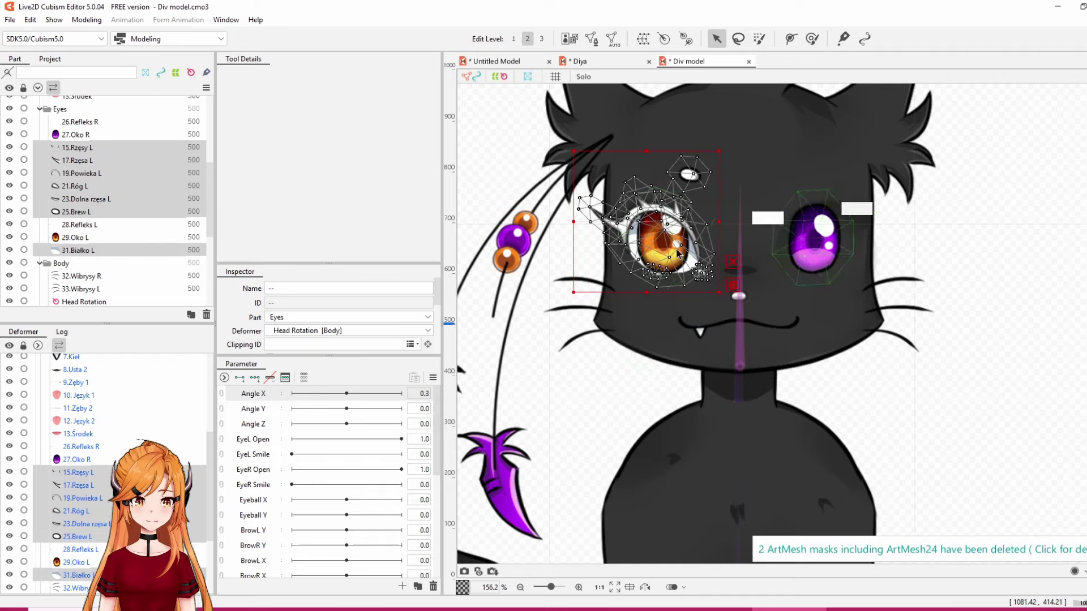
{"action": "right_click", "coordinate": [640, 254]}
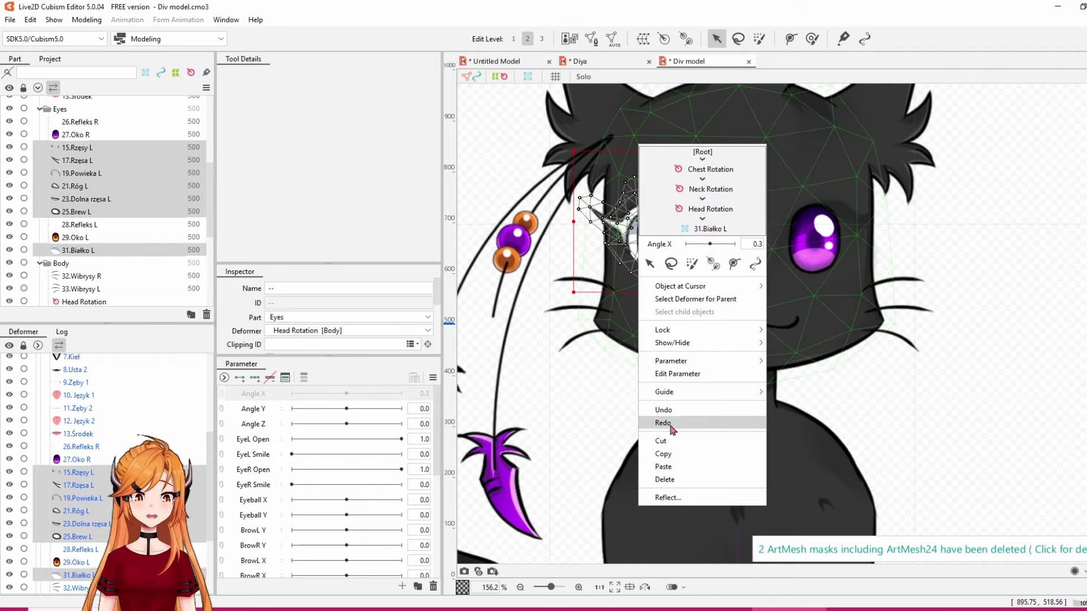
{"action": "left_click", "coordinate": [684, 453]}
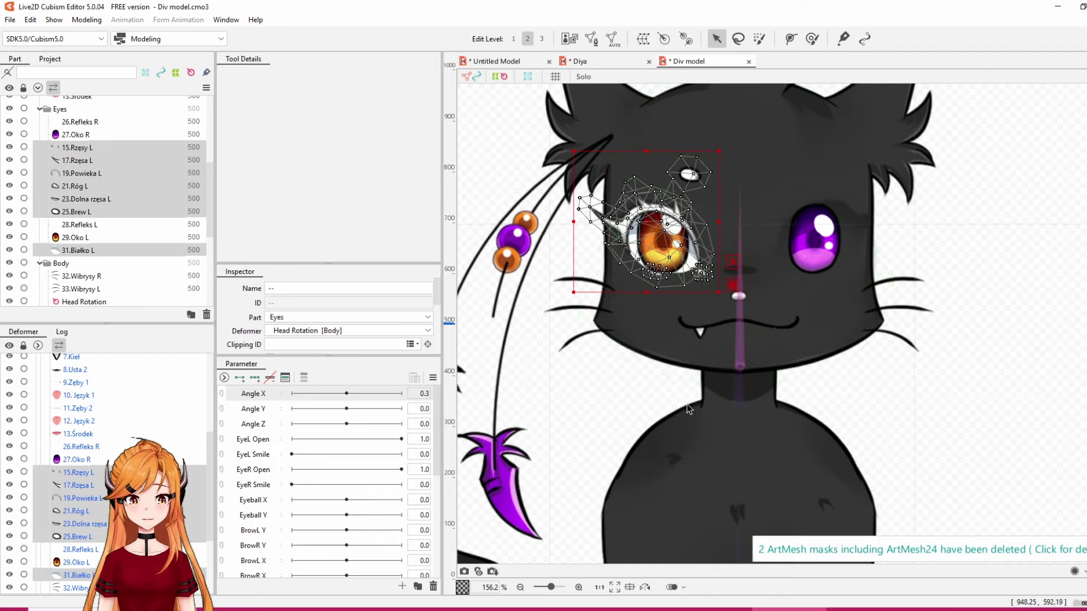
{"action": "key", "text": "ctrl+v"}
Reflect the duplicated eye parts horizontally so they sit around the purple eye
{"action": "right_click", "coordinate": [667, 263]}
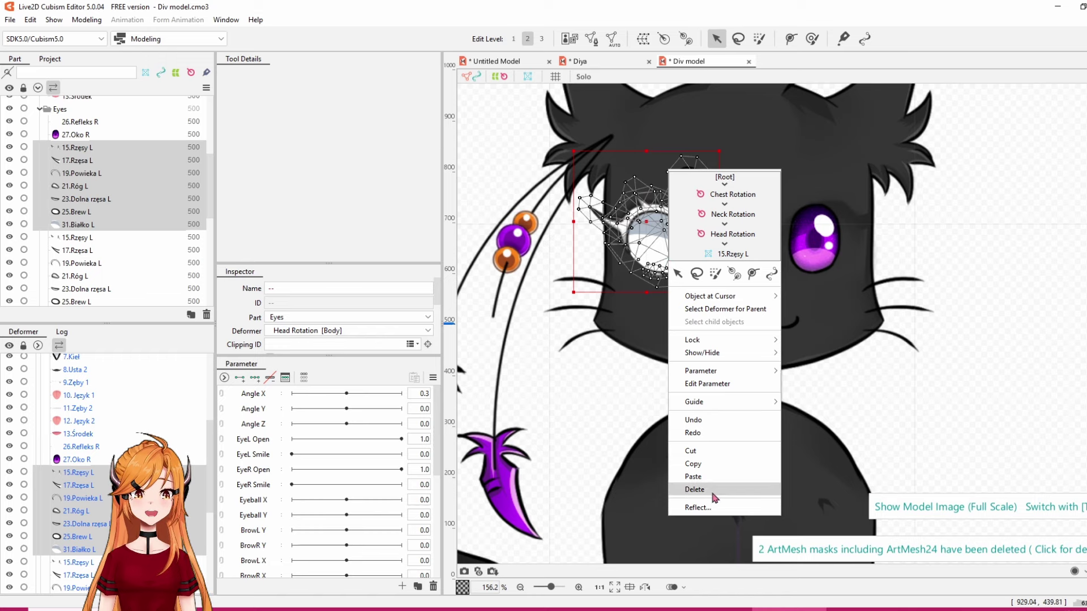
{"action": "left_click", "coordinate": [712, 508]}
{"action": "left_click", "coordinate": [546, 408]}
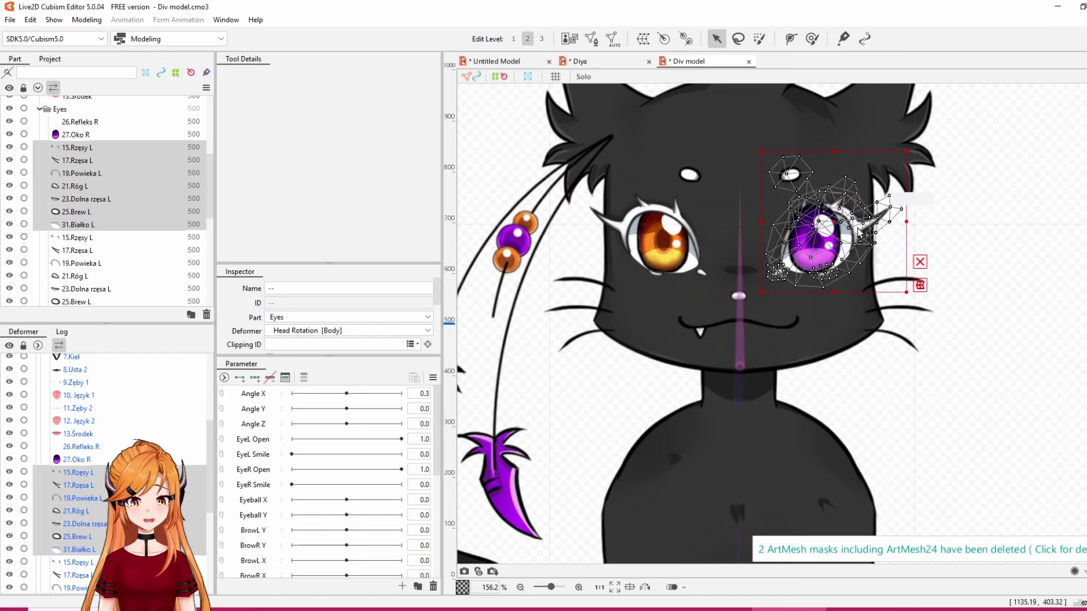
{"action": "left_click_drag", "start_coordinate": [835, 225], "coordinate": [836, 229]}
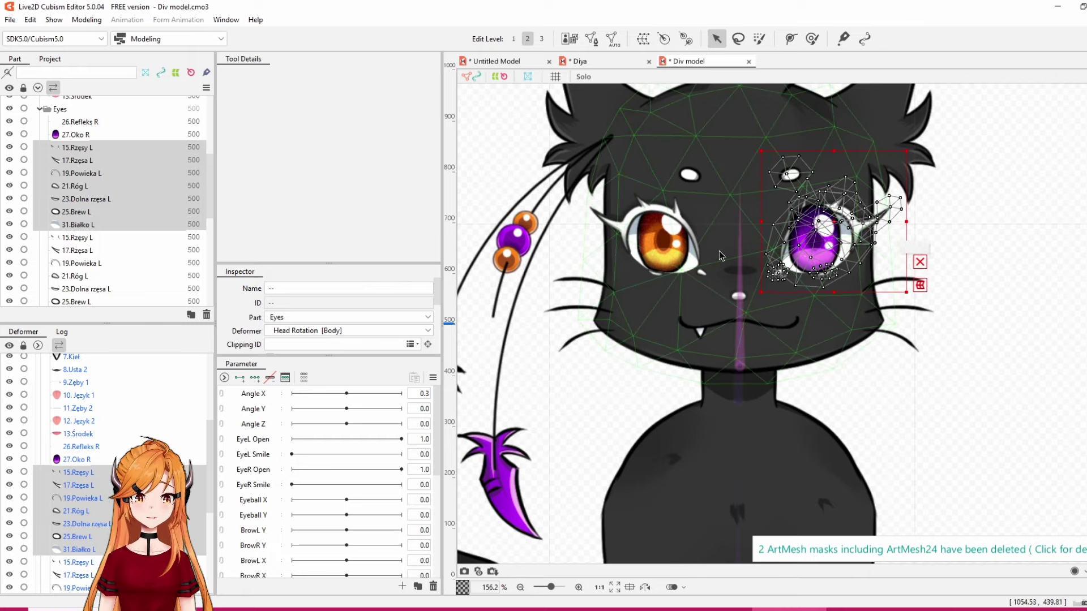
Clip the purple iris 27.Oko R to the mirrored 31.Białko L by setting its Clipping ID to ArtMesh41
{"action": "left_click", "coordinate": [57, 136]}
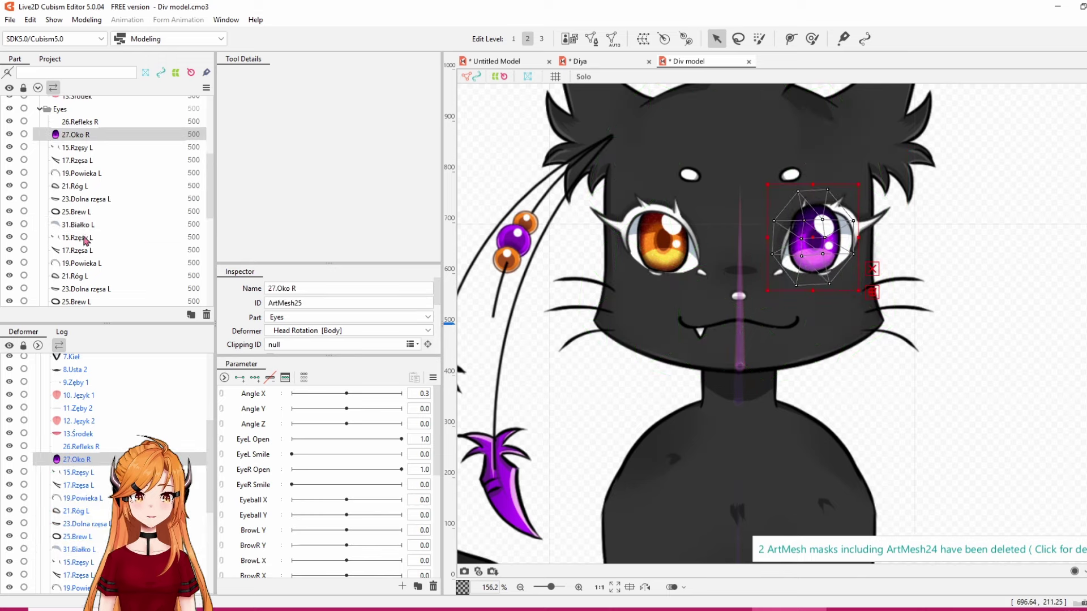
{"action": "left_click", "coordinate": [84, 225]}
{"action": "double_click", "coordinate": [313, 303]}
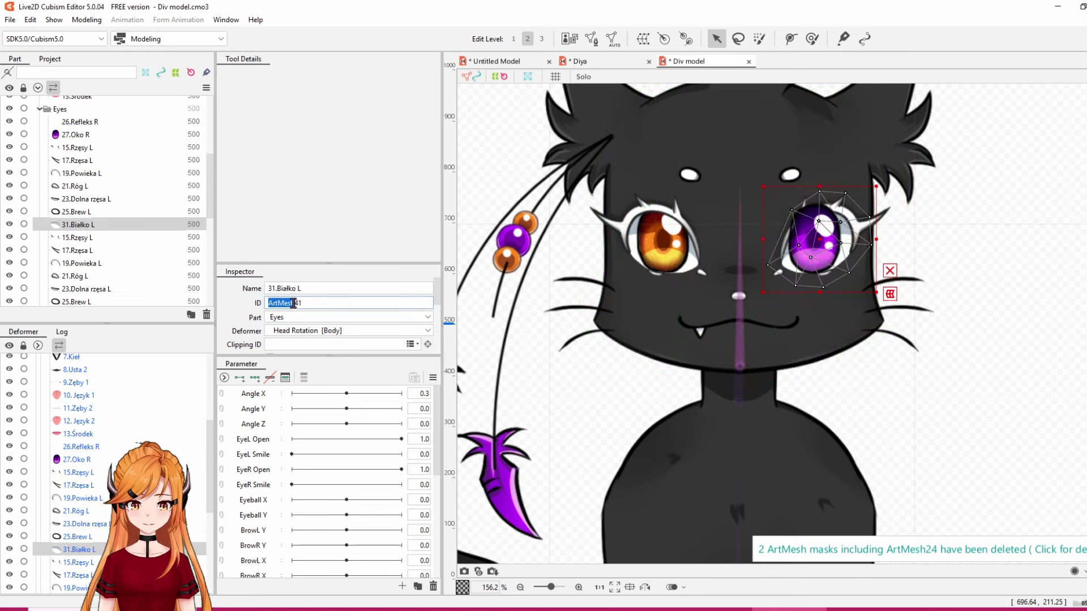
{"action": "left_click", "coordinate": [76, 136]}
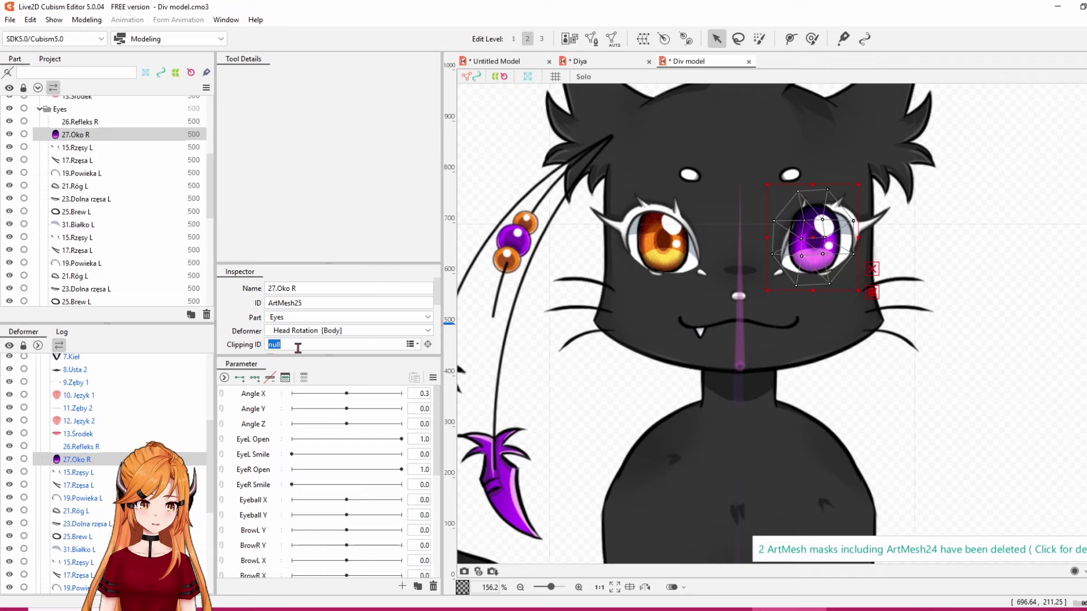
{"action": "double_click", "coordinate": [314, 303]}
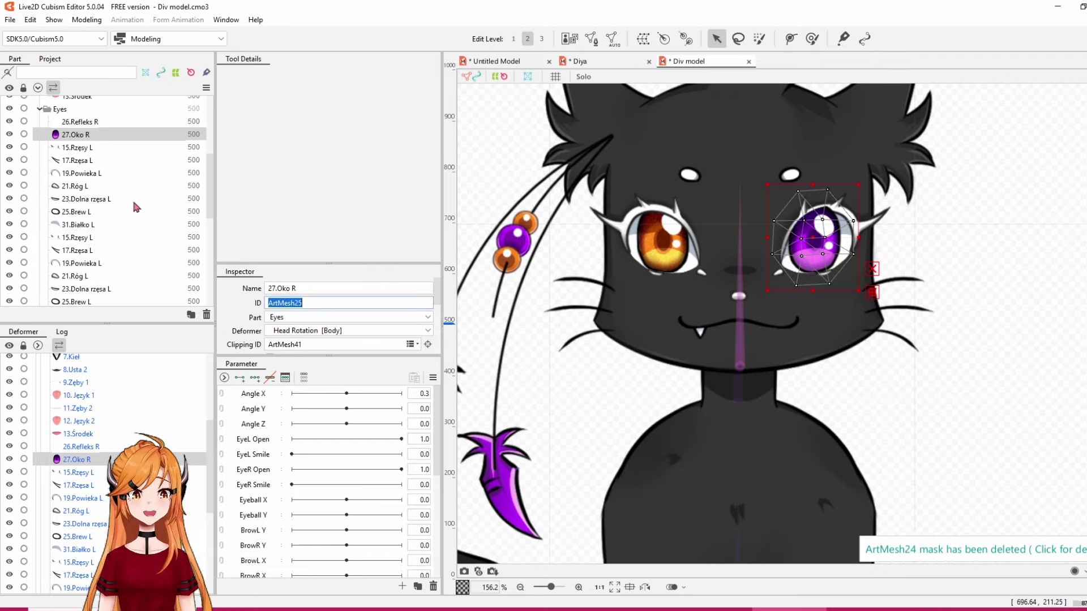
Place 26.Refleks R and 27.Oko R between 25.Brew L and 31.Białko L in the Eyes part, and close the texture atlas editor
{"action": "left_click", "coordinate": [83, 123], "text": "ctrl"}
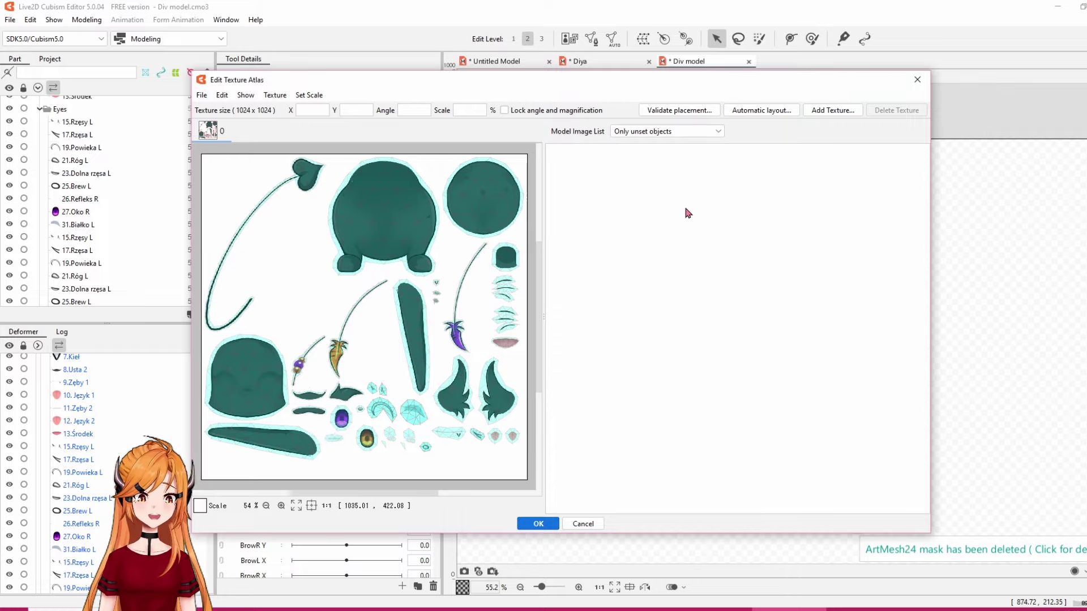
{"action": "left_click", "coordinate": [917, 80]}
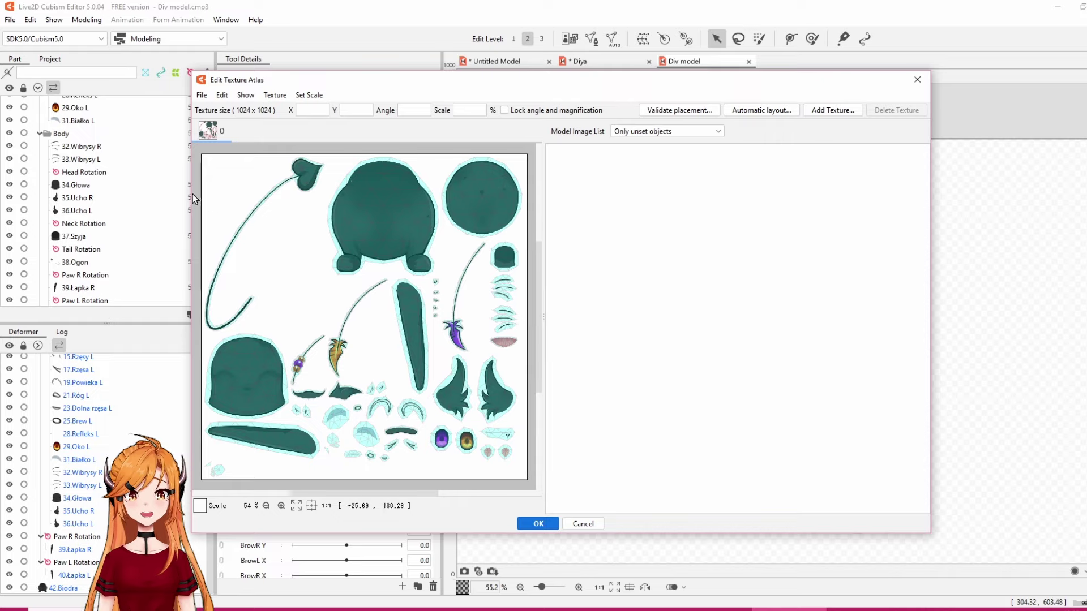
Select the heart-tipped tail in the cat's texture atlas and demonstrate reducing its scale to 50% and 20%
{"action": "left_click", "coordinate": [302, 178]}
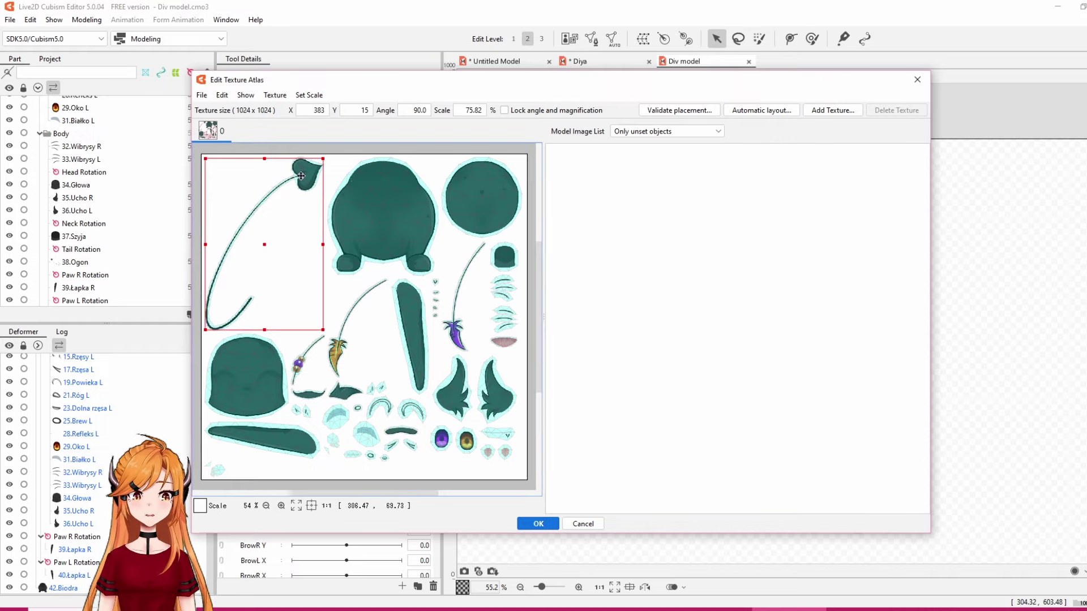
{"action": "left_click", "coordinate": [309, 96]}
{"action": "left_click", "coordinate": [328, 165]}
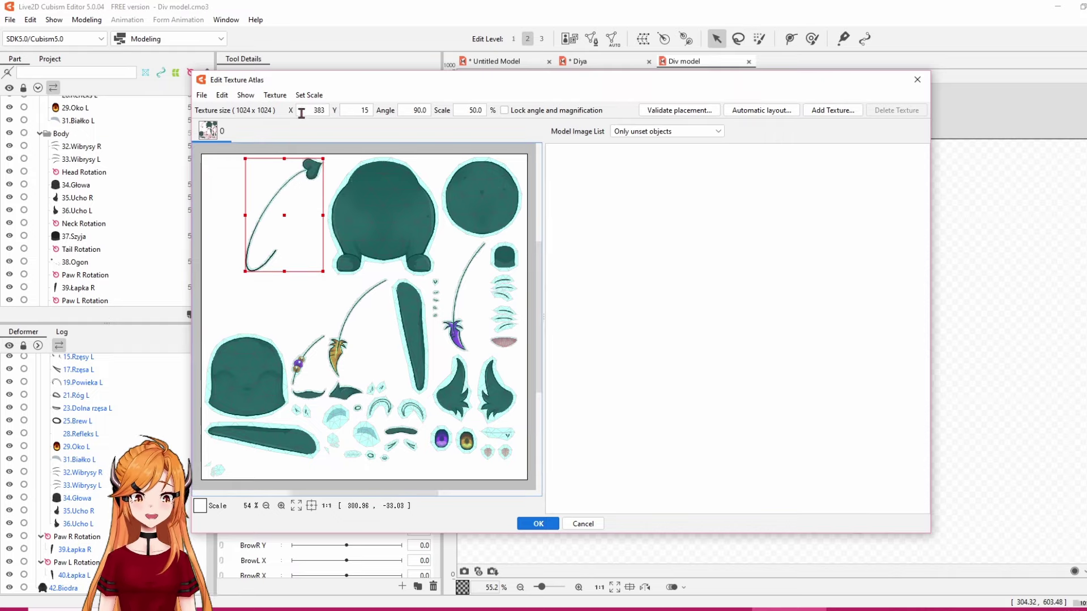
{"action": "left_click", "coordinate": [309, 97]}
{"action": "left_click", "coordinate": [328, 200]}
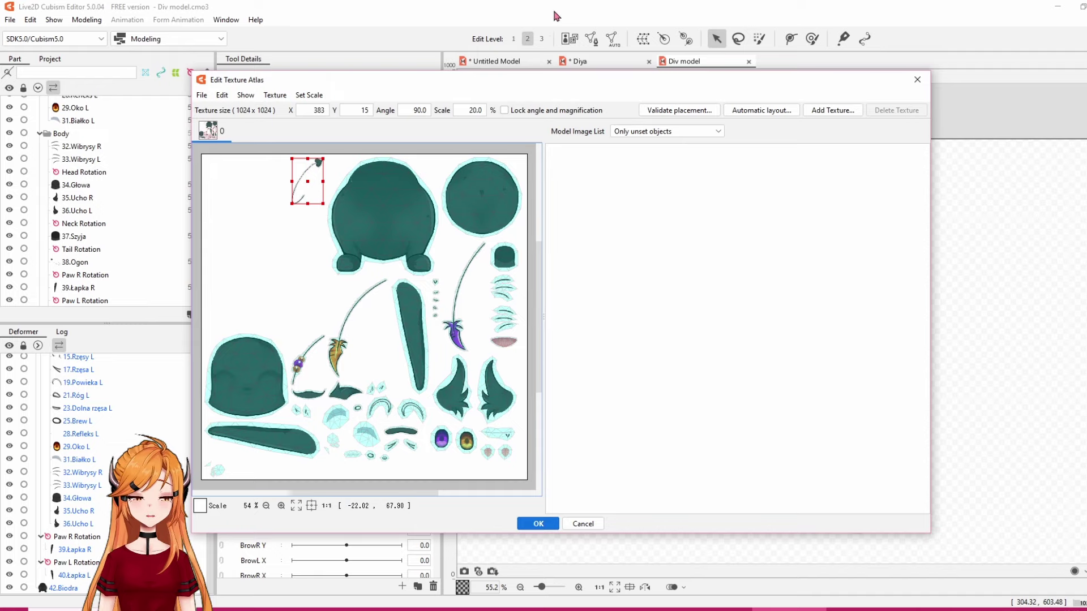
{"action": "left_click", "coordinate": [309, 96]}
{"action": "left_click", "coordinate": [340, 227]}
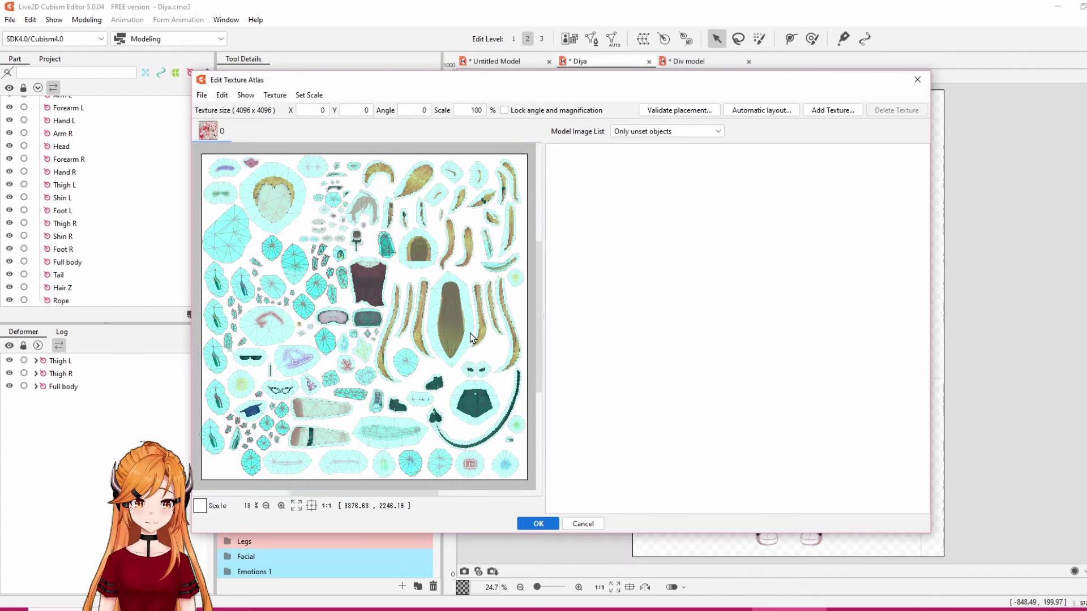
Examine how the Diya model's parts are arranged and sized in its texture atlas, including the head and clothing pieces
{"action": "scroll", "coordinate": [470, 338], "scroll_direction": "down", "scroll_amount": 1}
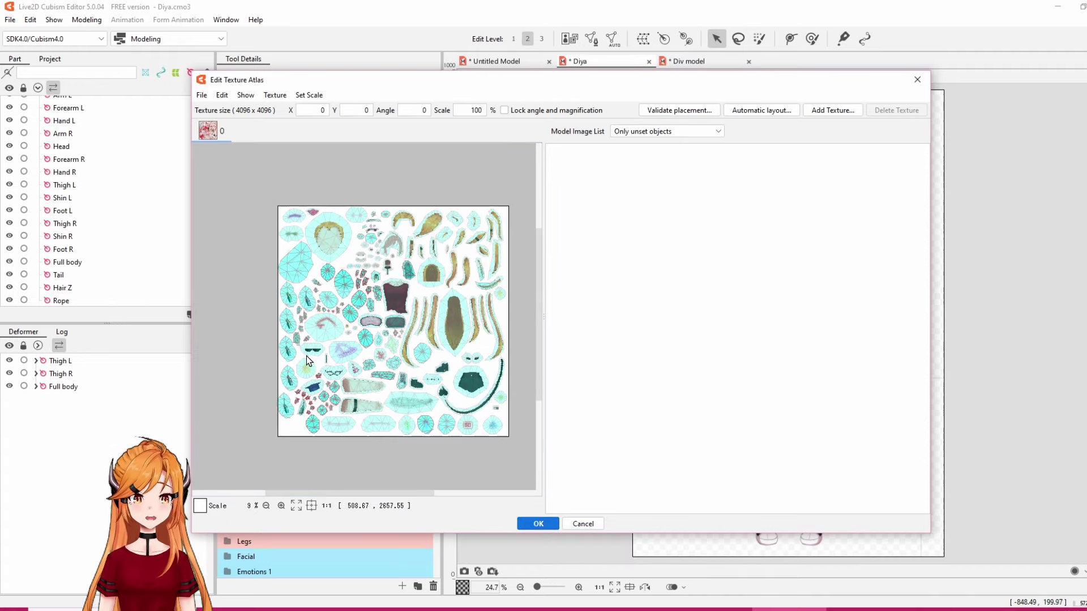
{"action": "left_click", "coordinate": [462, 324]}
{"action": "left_click", "coordinate": [327, 229]}
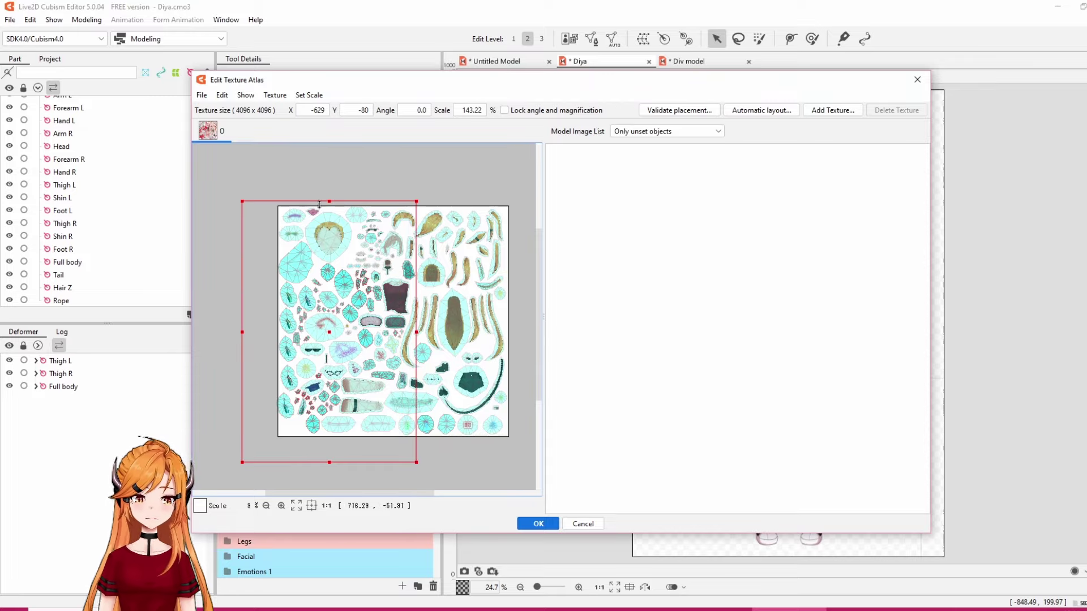
{"action": "left_click", "coordinate": [332, 276]}
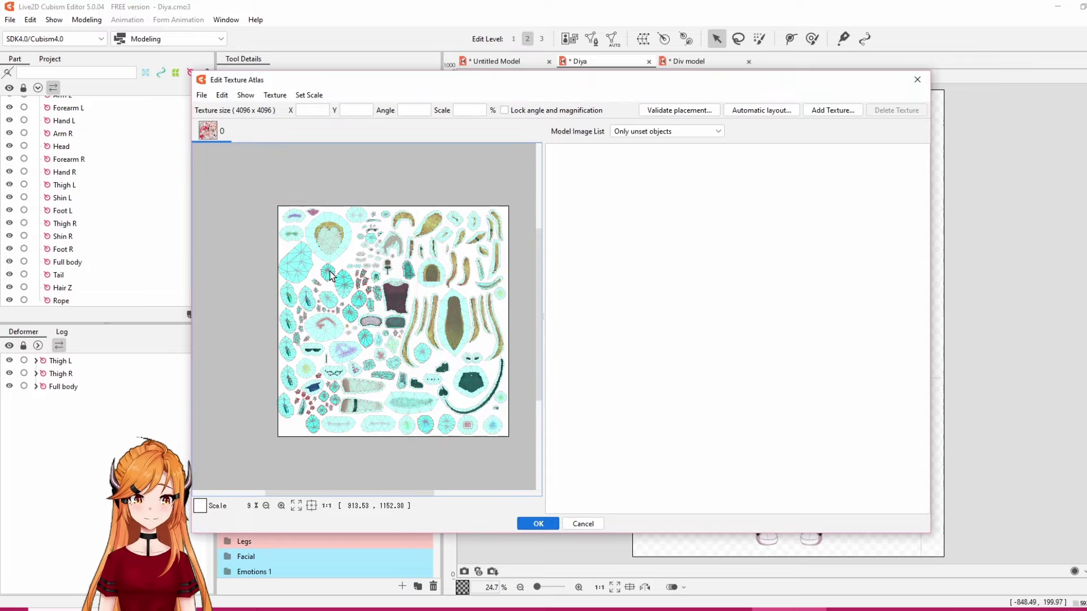
{"action": "scroll", "coordinate": [331, 276], "scroll_direction": "up", "scroll_amount": 3}
{"action": "left_click", "coordinate": [337, 391]}
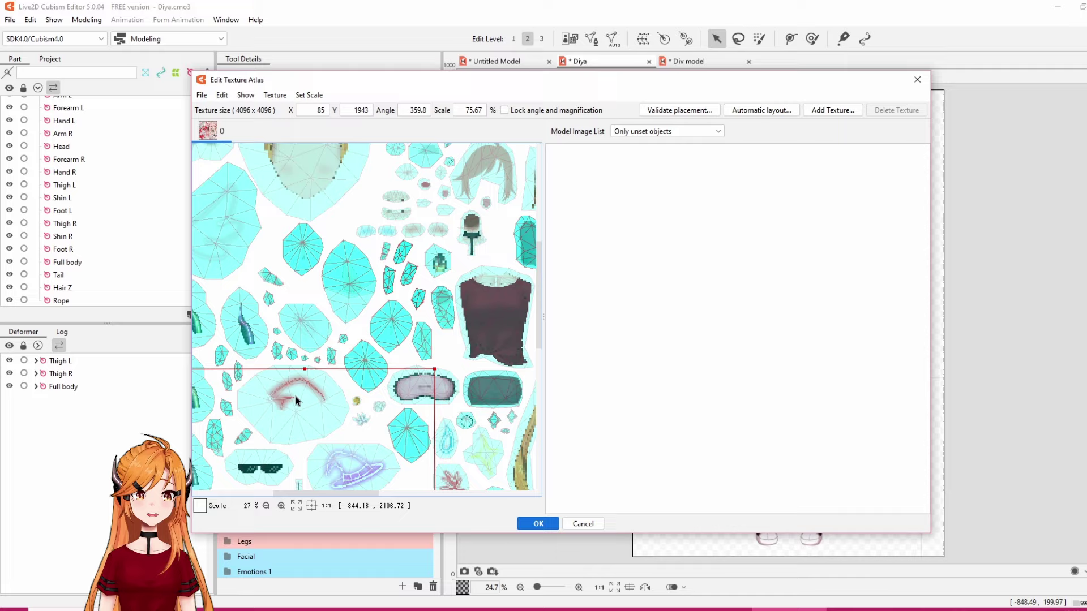
{"action": "left_click", "coordinate": [440, 265]}
{"action": "scroll", "coordinate": [438, 274], "scroll_direction": "down", "scroll_amount": 3}
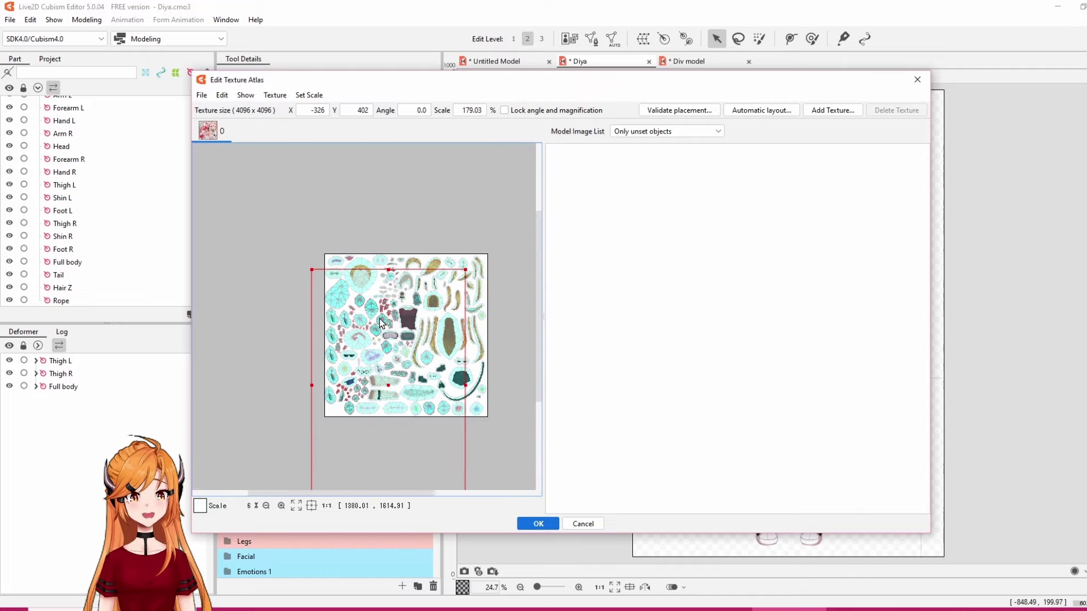
{"action": "scroll", "coordinate": [463, 266], "scroll_direction": "up", "scroll_amount": 2}
{"action": "scroll", "coordinate": [443, 319], "scroll_direction": "down", "scroll_amount": 3}
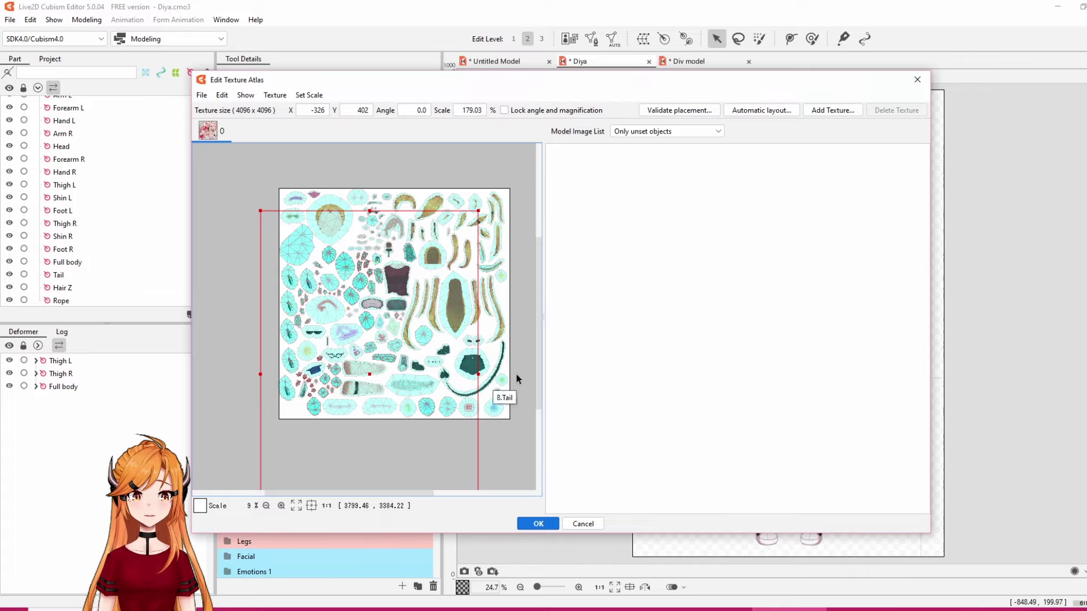
Inspect the small accessories, horn-like pieces, shorts and hair strands up close in Diya's texture atlas, comparing their texture resolution
{"action": "scroll", "coordinate": [285, 400], "scroll_direction": "up", "scroll_amount": 7}
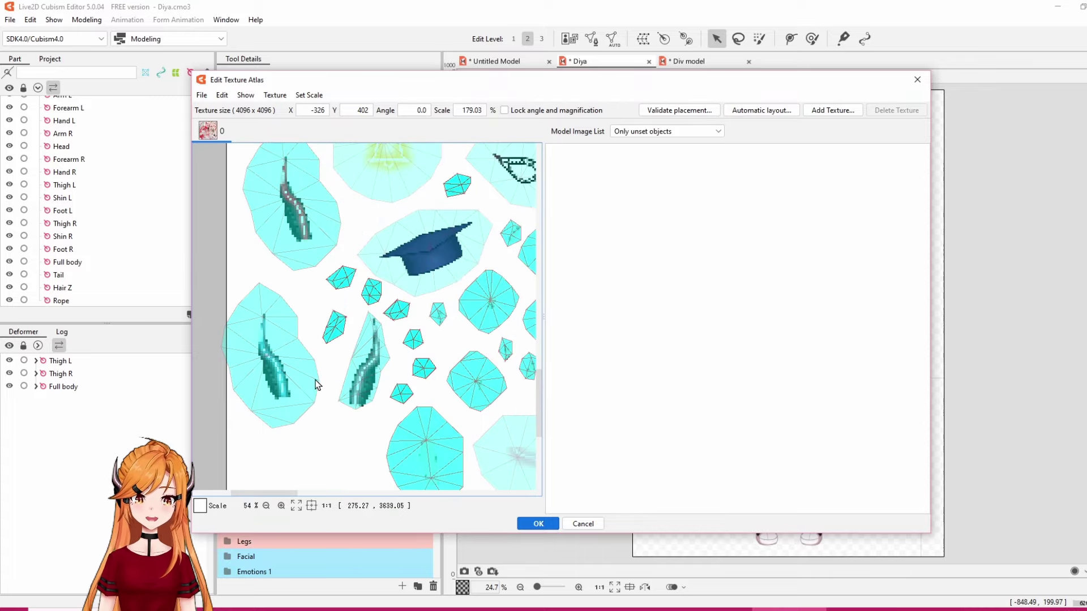
{"action": "left_click", "coordinate": [357, 304]}
{"action": "scroll", "coordinate": [357, 304], "scroll_direction": "down", "scroll_amount": 7}
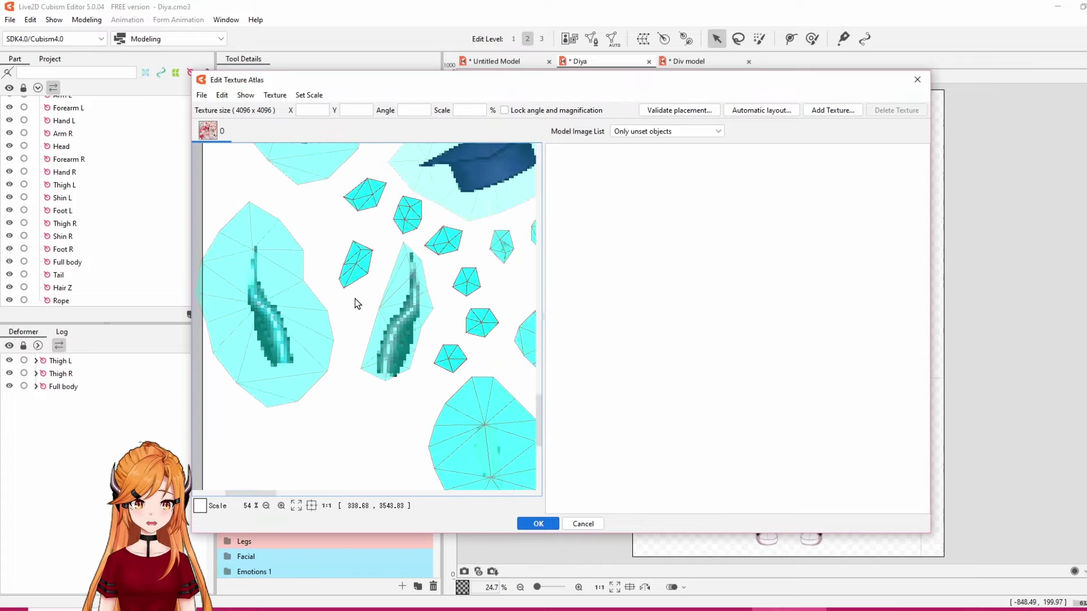
{"action": "scroll", "coordinate": [317, 338], "scroll_direction": "down", "scroll_amount": 3}
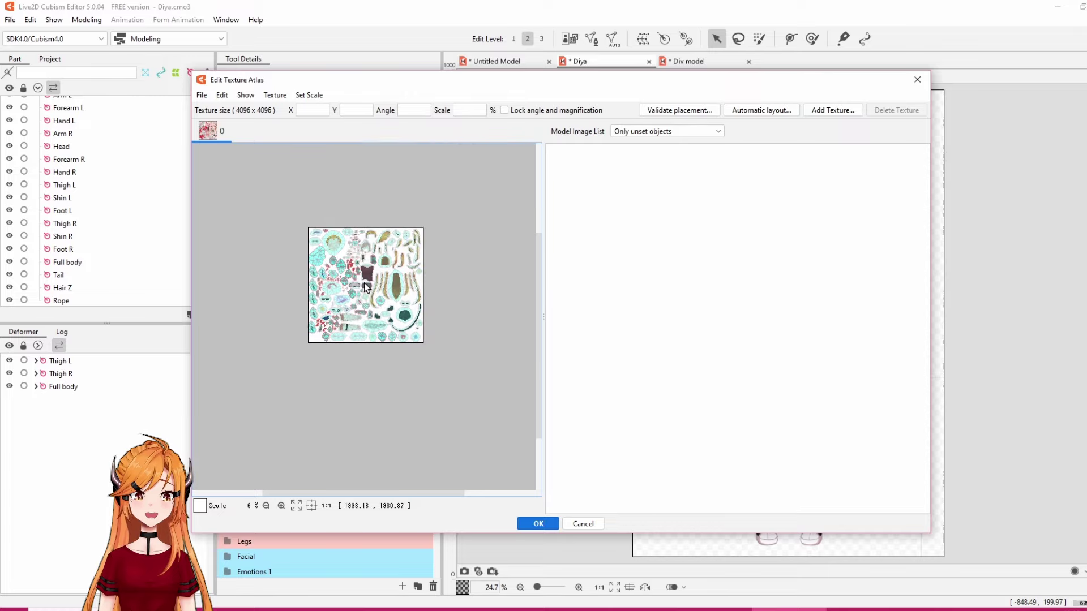
{"action": "scroll", "coordinate": [450, 340], "scroll_direction": "up", "scroll_amount": 3}
{"action": "scroll", "coordinate": [424, 322], "scroll_direction": "up", "scroll_amount": 7}
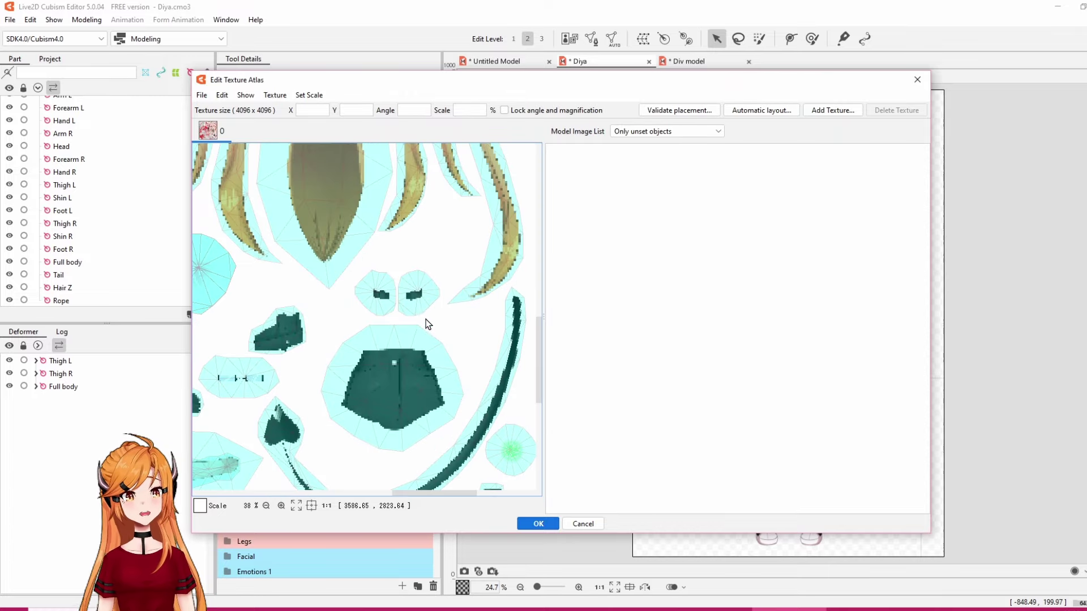
{"action": "scroll", "coordinate": [411, 311], "scroll_direction": "down", "scroll_amount": 6}
{"action": "scroll", "coordinate": [410, 315], "scroll_direction": "down", "scroll_amount": 4}
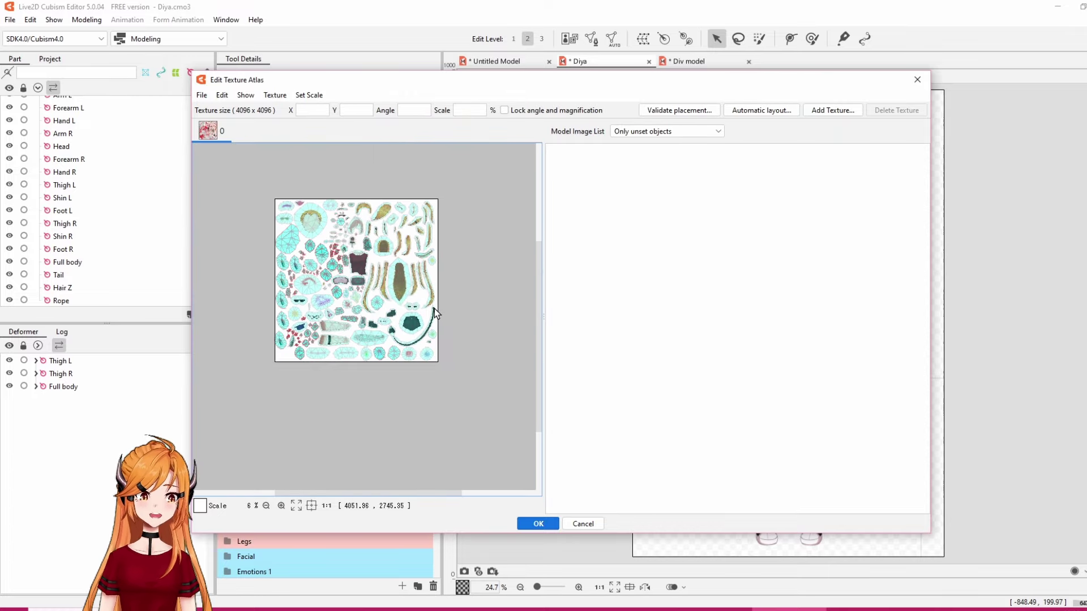
{"action": "scroll", "coordinate": [325, 224], "scroll_direction": "up", "scroll_amount": 2}
{"action": "scroll", "coordinate": [325, 224], "scroll_direction": "down", "scroll_amount": 1}
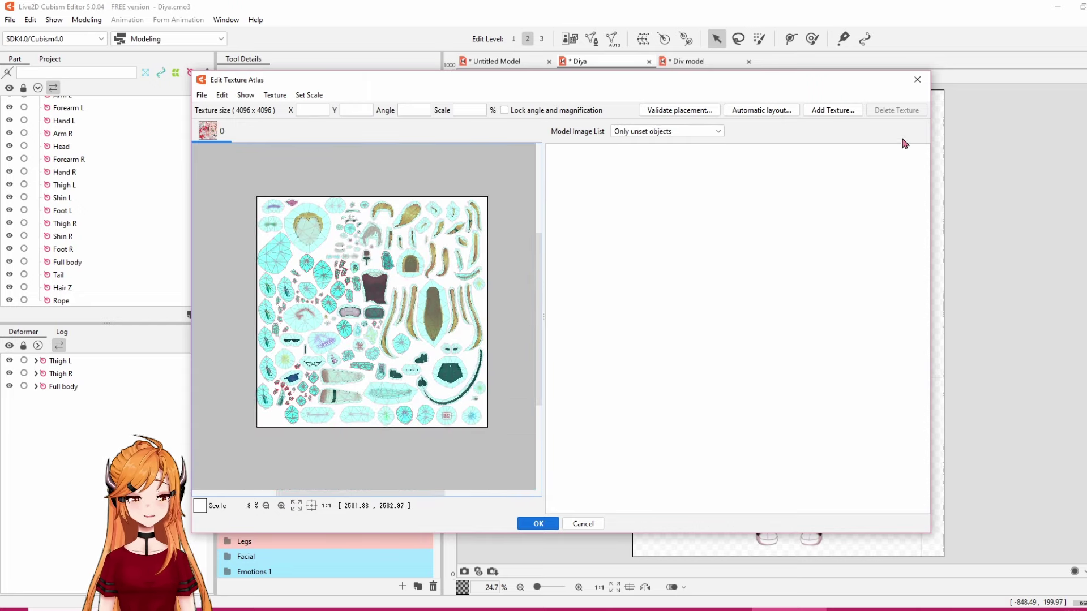
Cancel the Diya texture atlas edit without applying it, and save the Div model file
{"action": "left_click", "coordinate": [917, 79]}
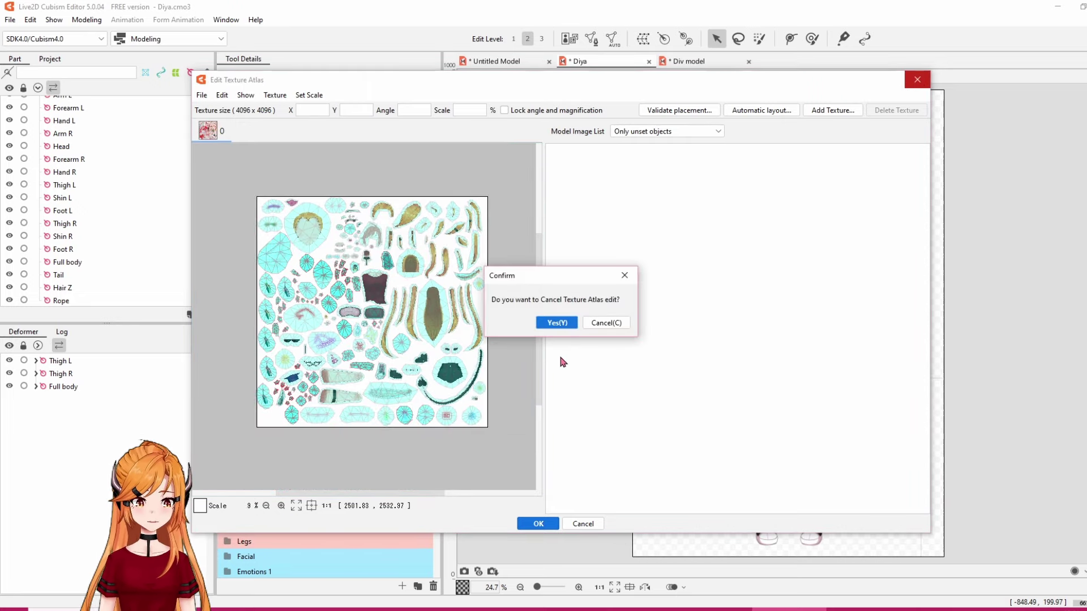
{"action": "left_click", "coordinate": [557, 324]}
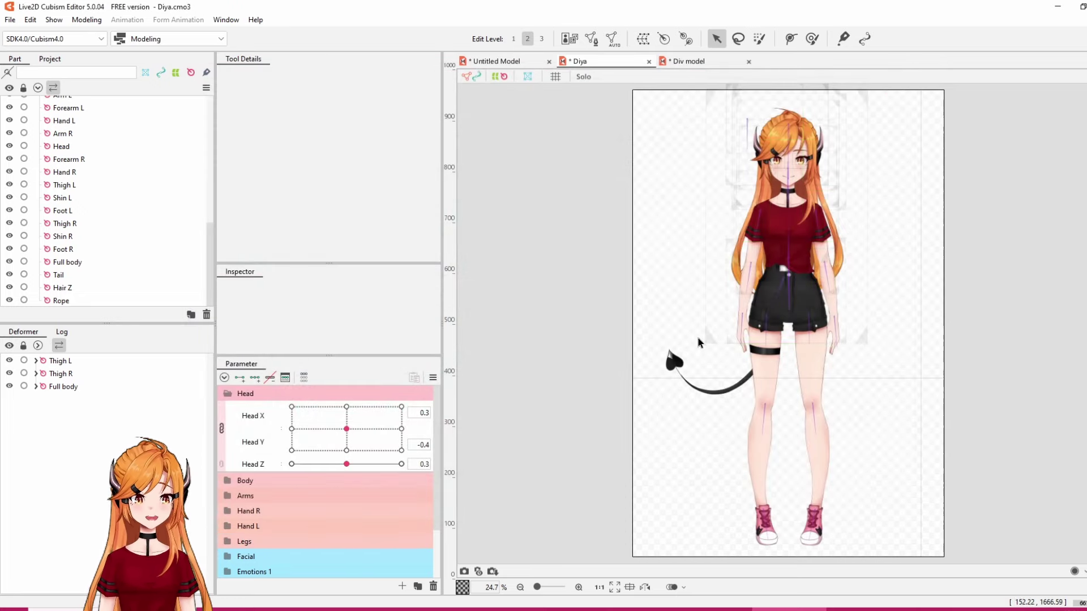
{"action": "left_click", "coordinate": [683, 62]}
{"action": "key", "text": "ctrl+s"}
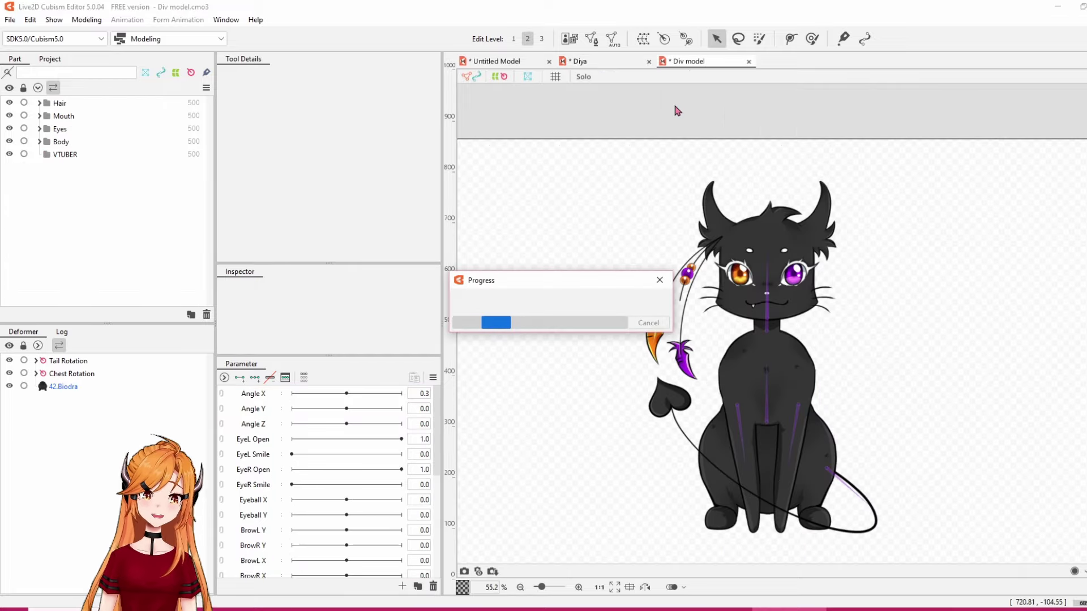
Look through the cat model's parameter list from Angle X down to Hair Move Back
{"action": "scroll", "coordinate": [693, 173], "scroll_direction": "down", "scroll_amount": 2}
{"action": "scroll", "coordinate": [667, 193], "scroll_direction": "up", "scroll_amount": 1}
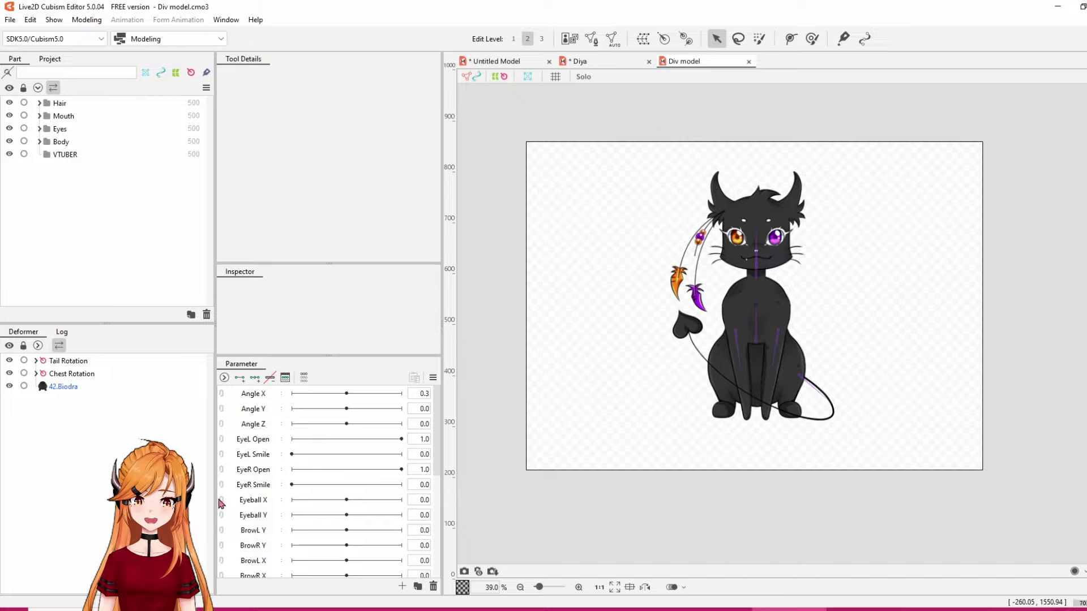
{"action": "scroll", "coordinate": [328, 463], "scroll_direction": "down", "scroll_amount": 5}
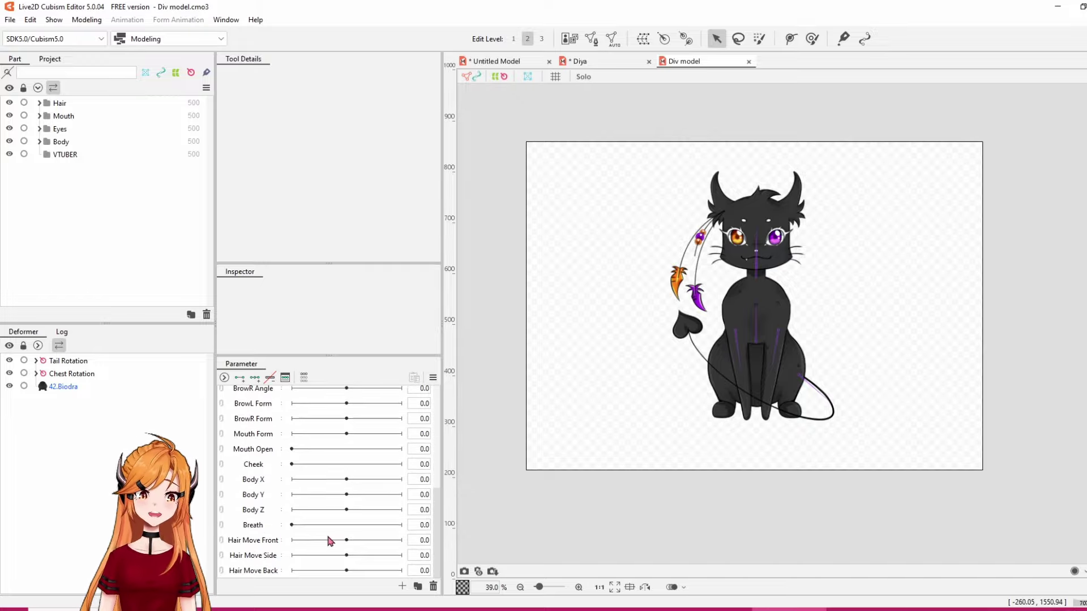
{"action": "scroll", "coordinate": [329, 542], "scroll_direction": "up", "scroll_amount": 5}
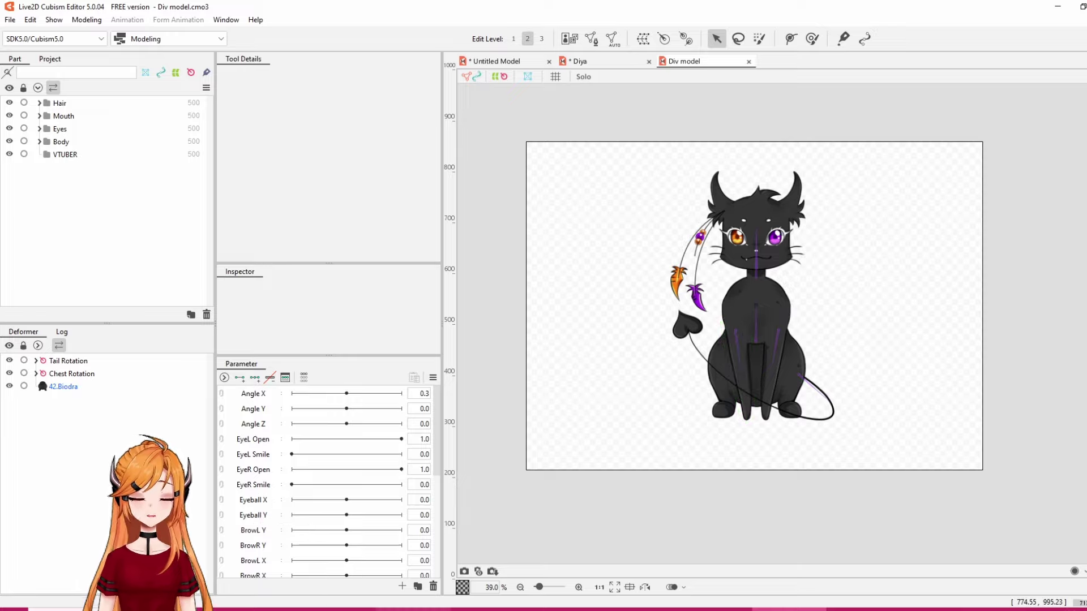
Save the Div model file again with the whole cat canvas in view
{"action": "scroll", "coordinate": [729, 154], "scroll_direction": "up", "scroll_amount": 2}
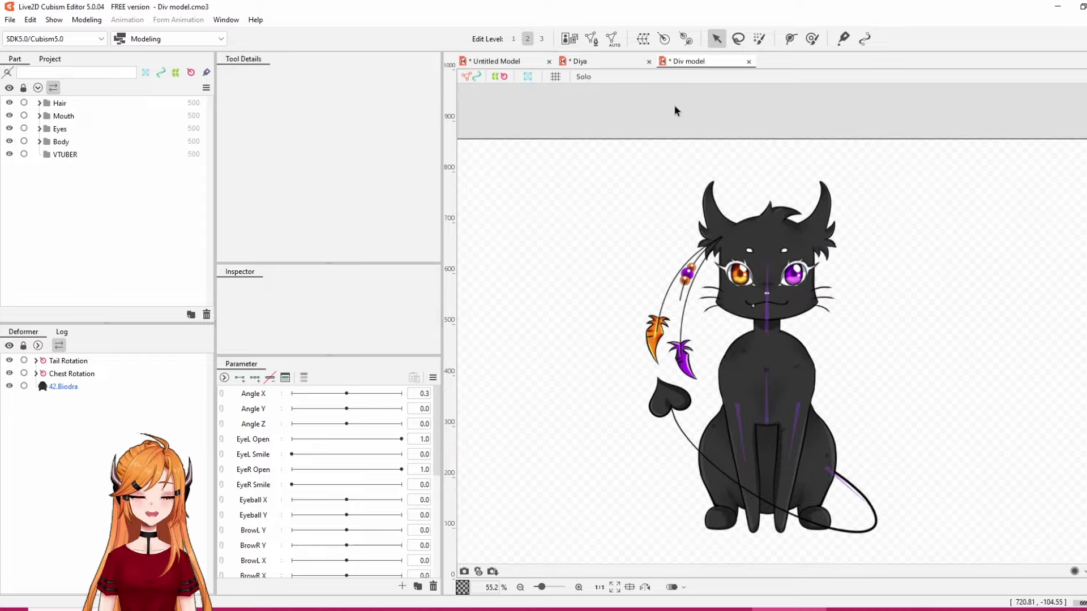
{"action": "key", "text": "ctrl+s"}
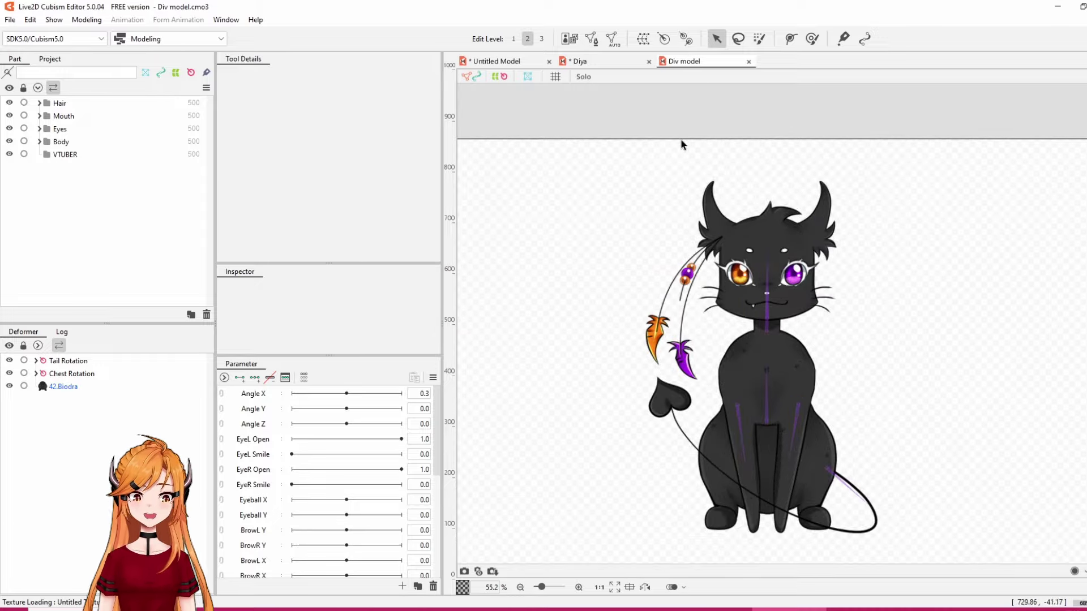
{"action": "scroll", "coordinate": [685, 170], "scroll_direction": "down", "scroll_amount": 4}
{"action": "scroll", "coordinate": [686, 217], "scroll_direction": "up", "scroll_amount": 2}
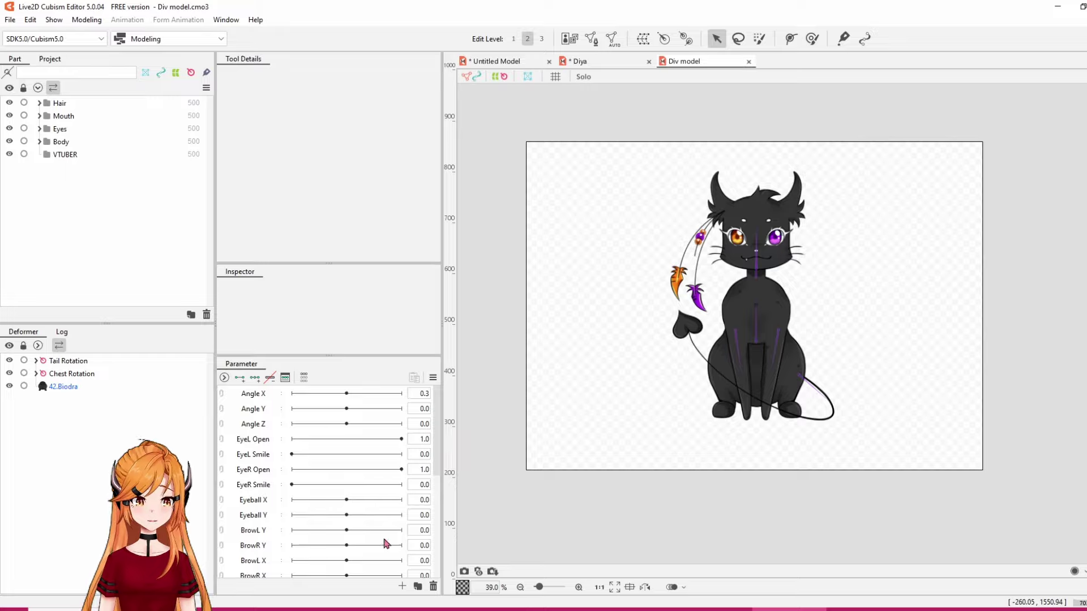
Review the default head angle, eye, eyeball and brow parameters available for rigging the cat
{"action": "scroll", "coordinate": [330, 493], "scroll_direction": "down", "scroll_amount": 5}
{"action": "scroll", "coordinate": [339, 526], "scroll_direction": "up", "scroll_amount": 5}
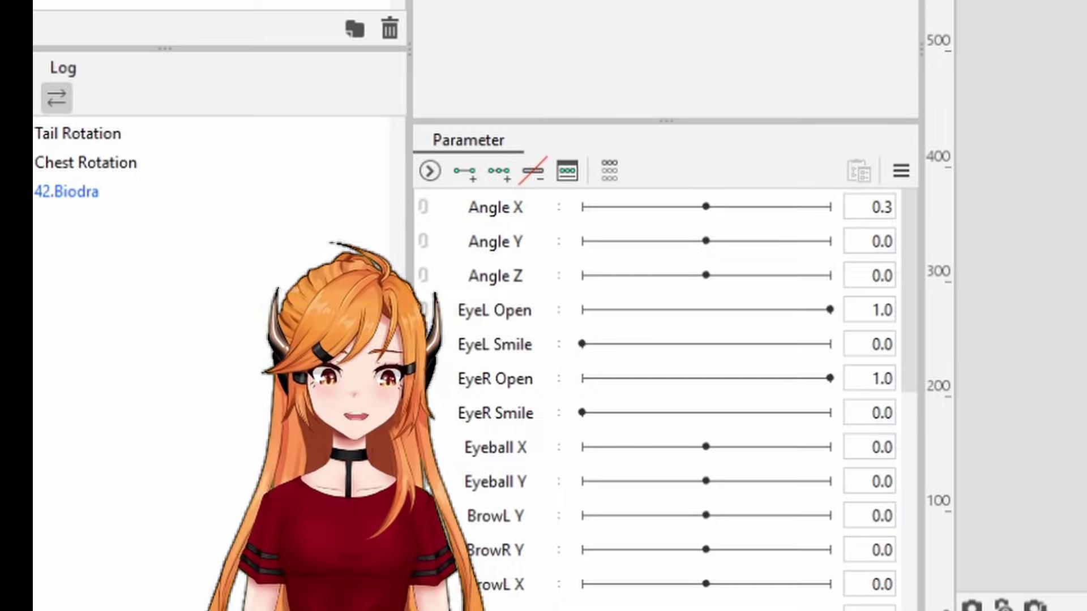
{"action": "scroll", "coordinate": [671, 442], "scroll_direction": "down", "scroll_amount": 5}
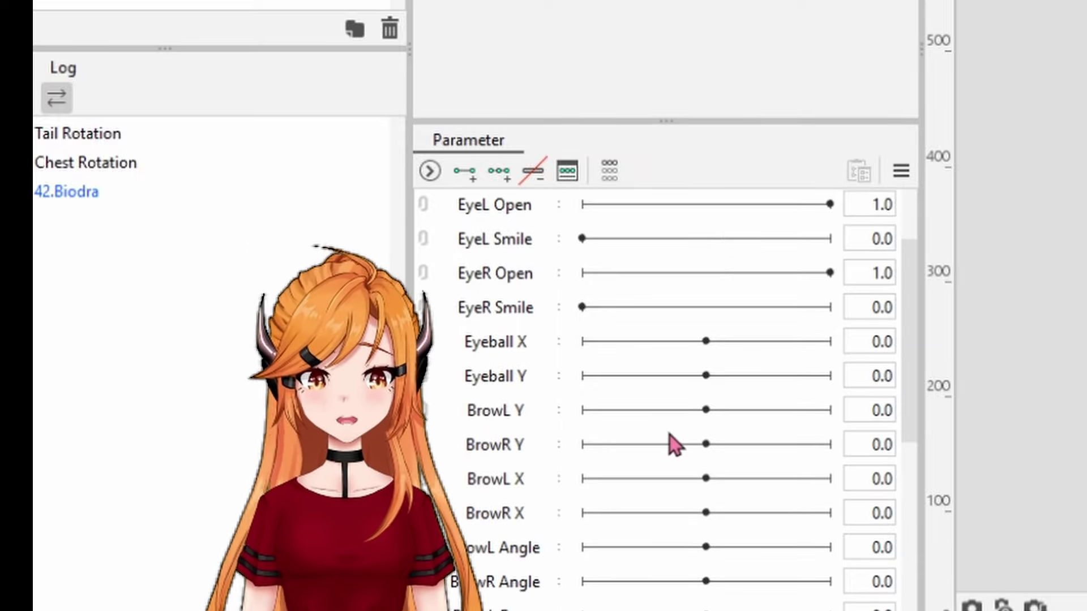
{"action": "scroll", "coordinate": [664, 535], "scroll_direction": "up", "scroll_amount": 5}
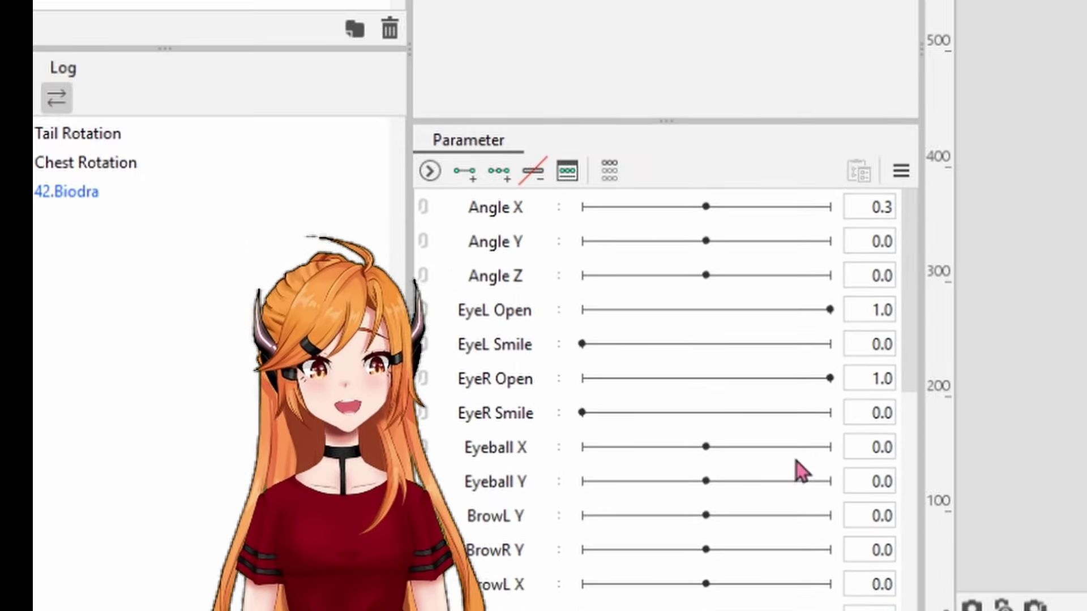